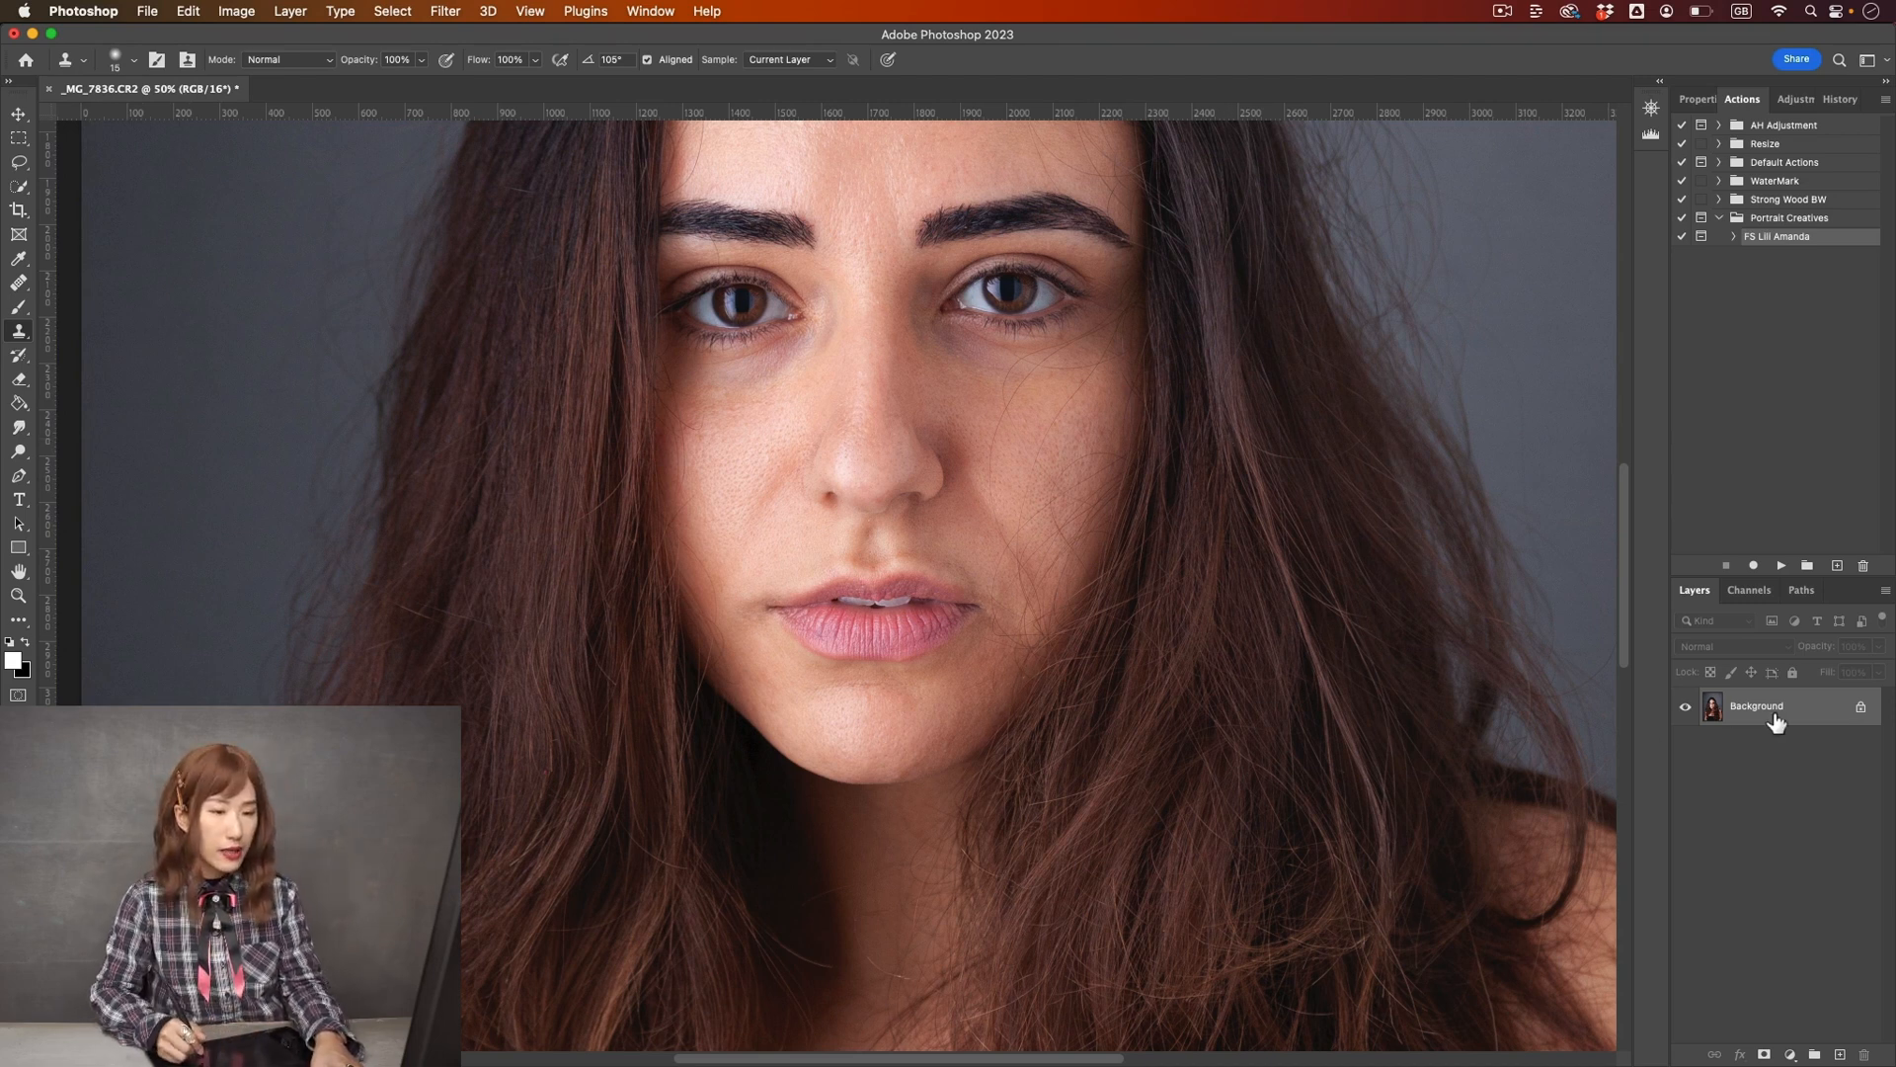
- Duplicate the Background layer and activate the Patch tool for retouching the portrait
{"action": "left_click_drag", "start_coordinate": [1787, 726], "coordinate": [1839, 1054]}
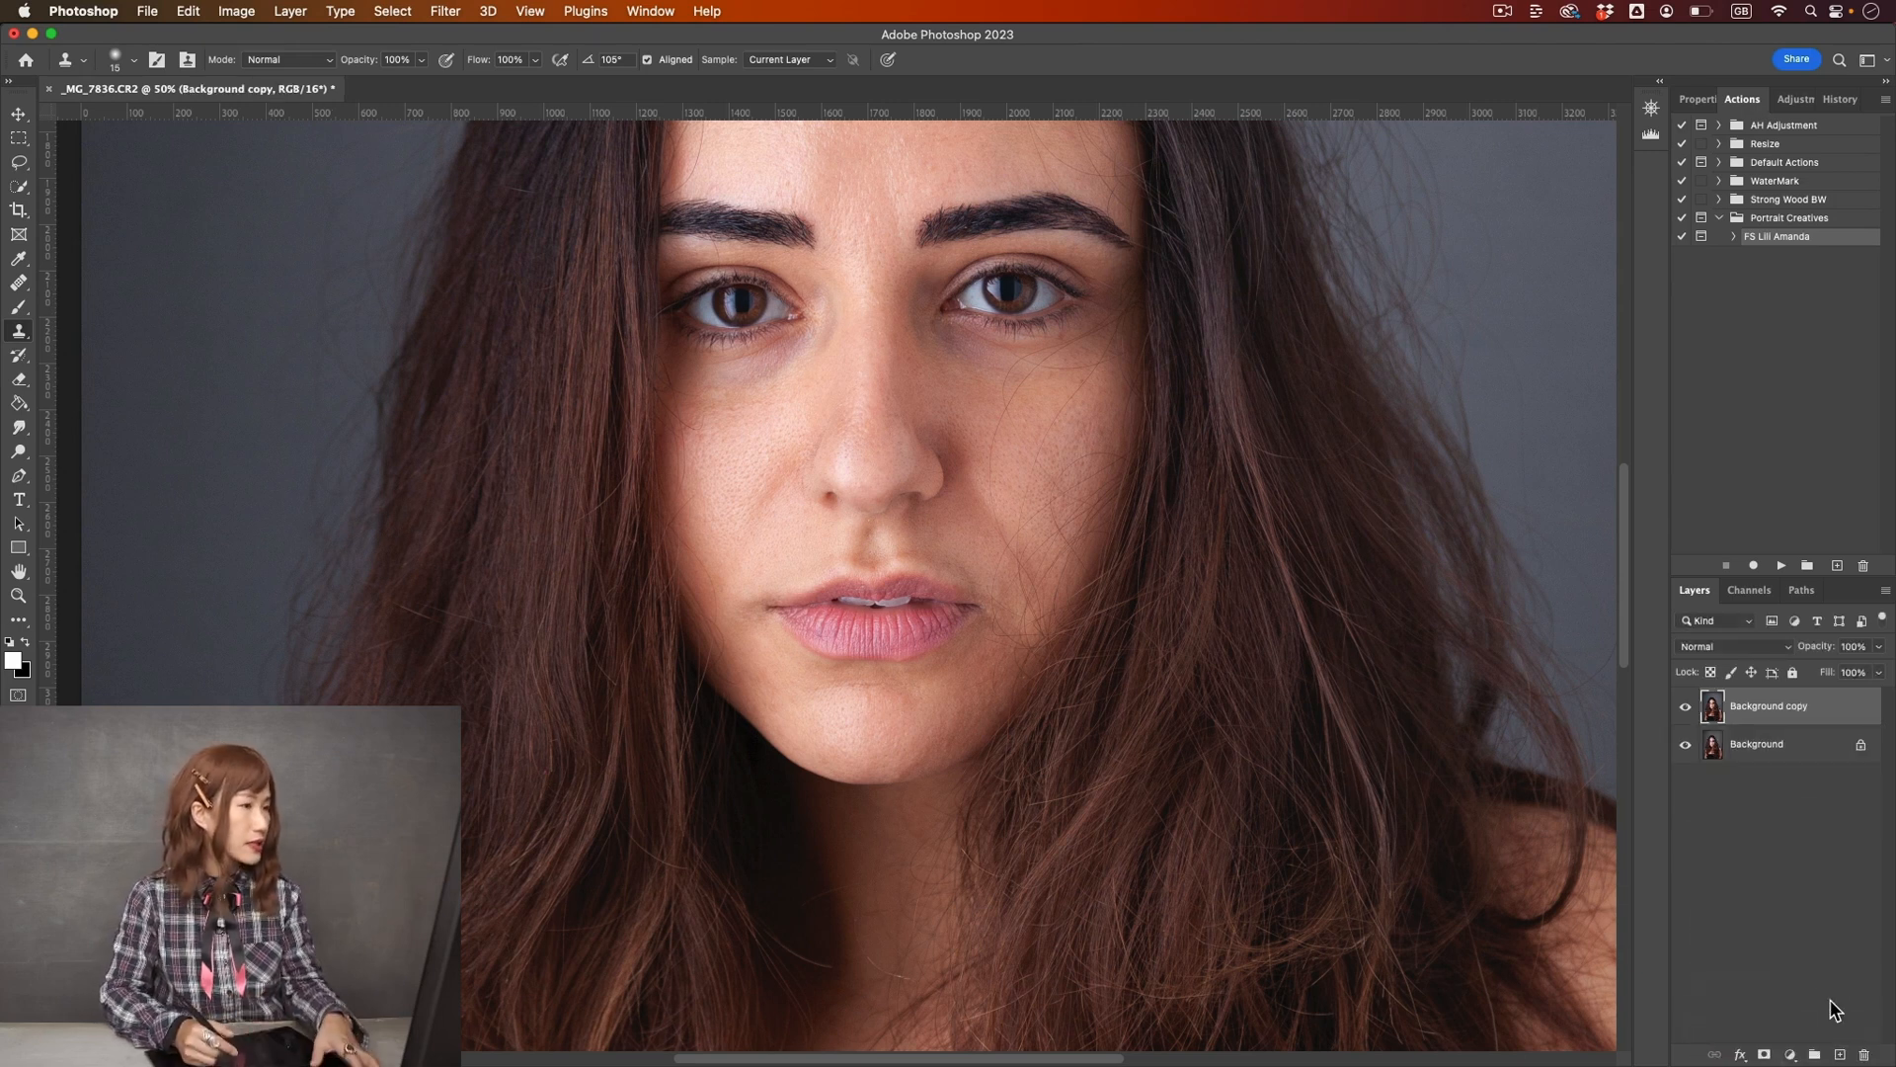
{"action": "scroll", "coordinate": [901, 382], "scroll_direction": "up", "scroll_amount": 5}
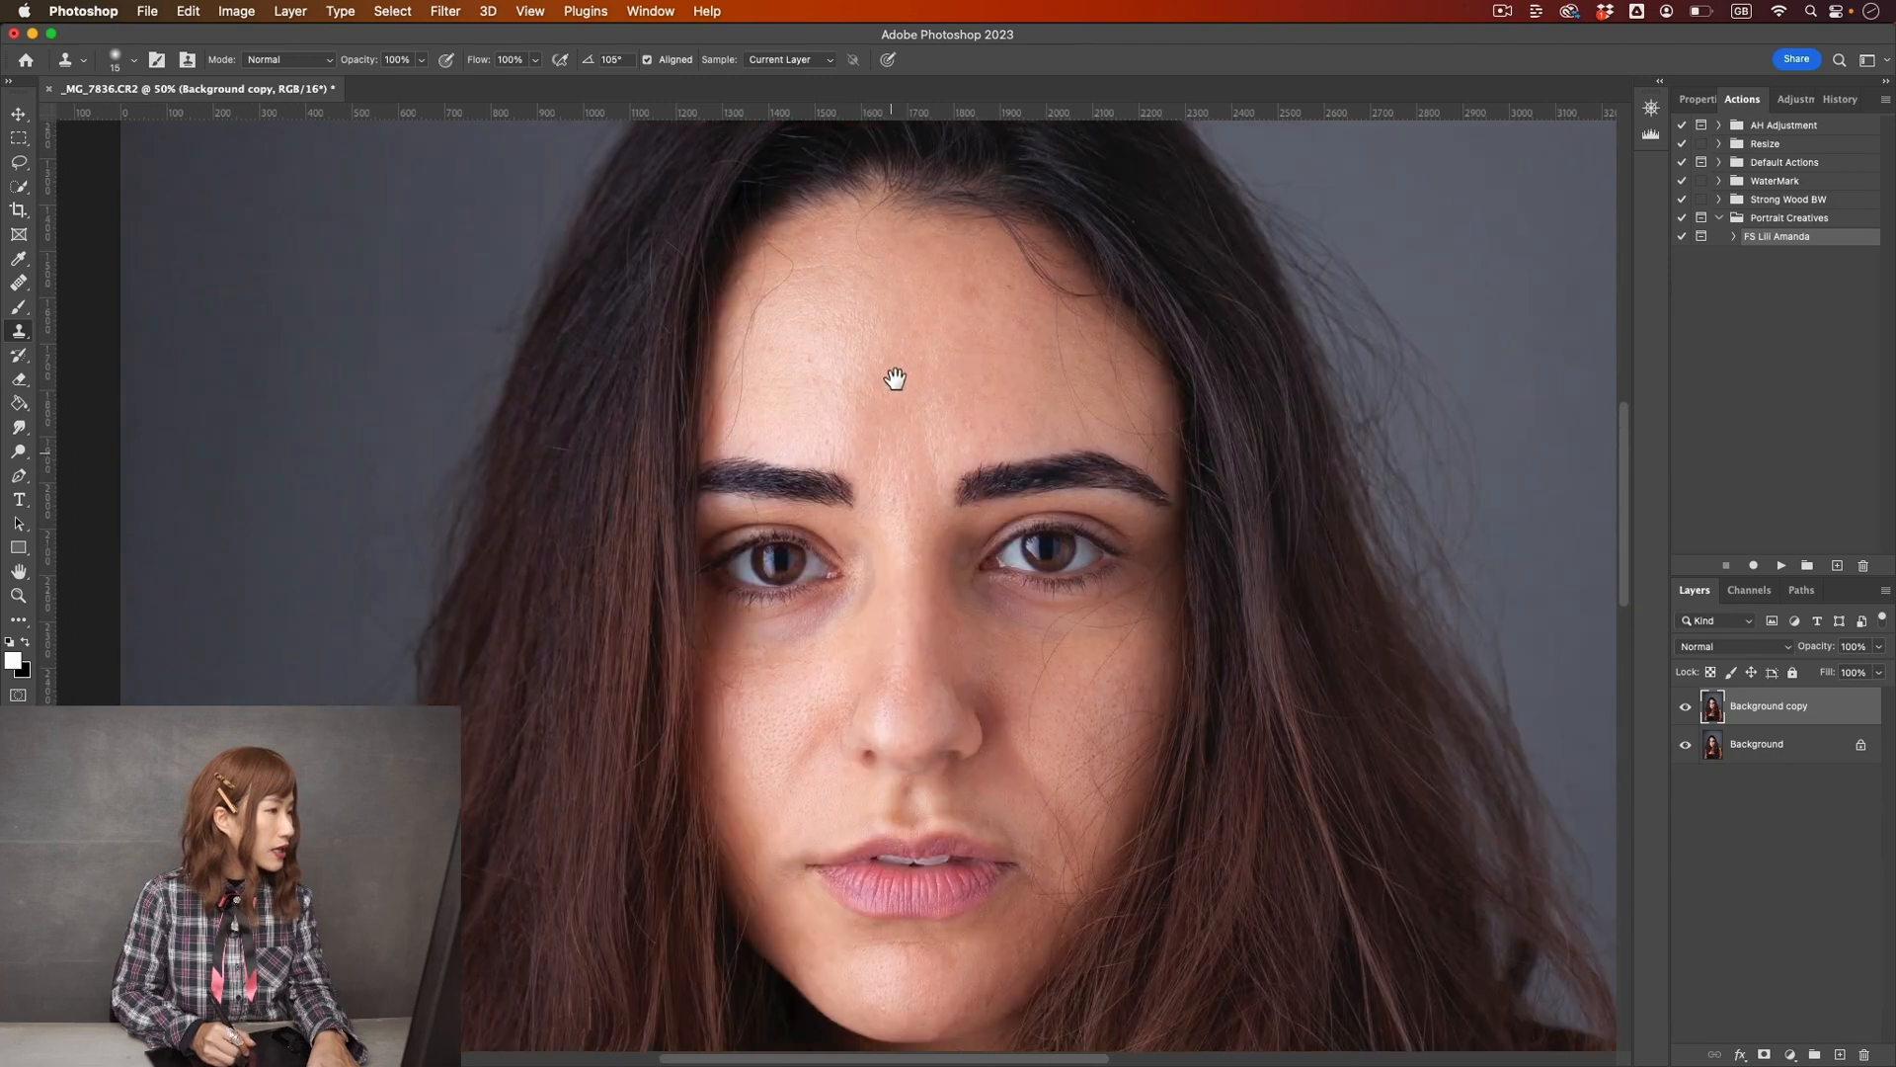
{"action": "left_click", "coordinate": [19, 284]}
{"action": "left_click", "coordinate": [76, 318]}
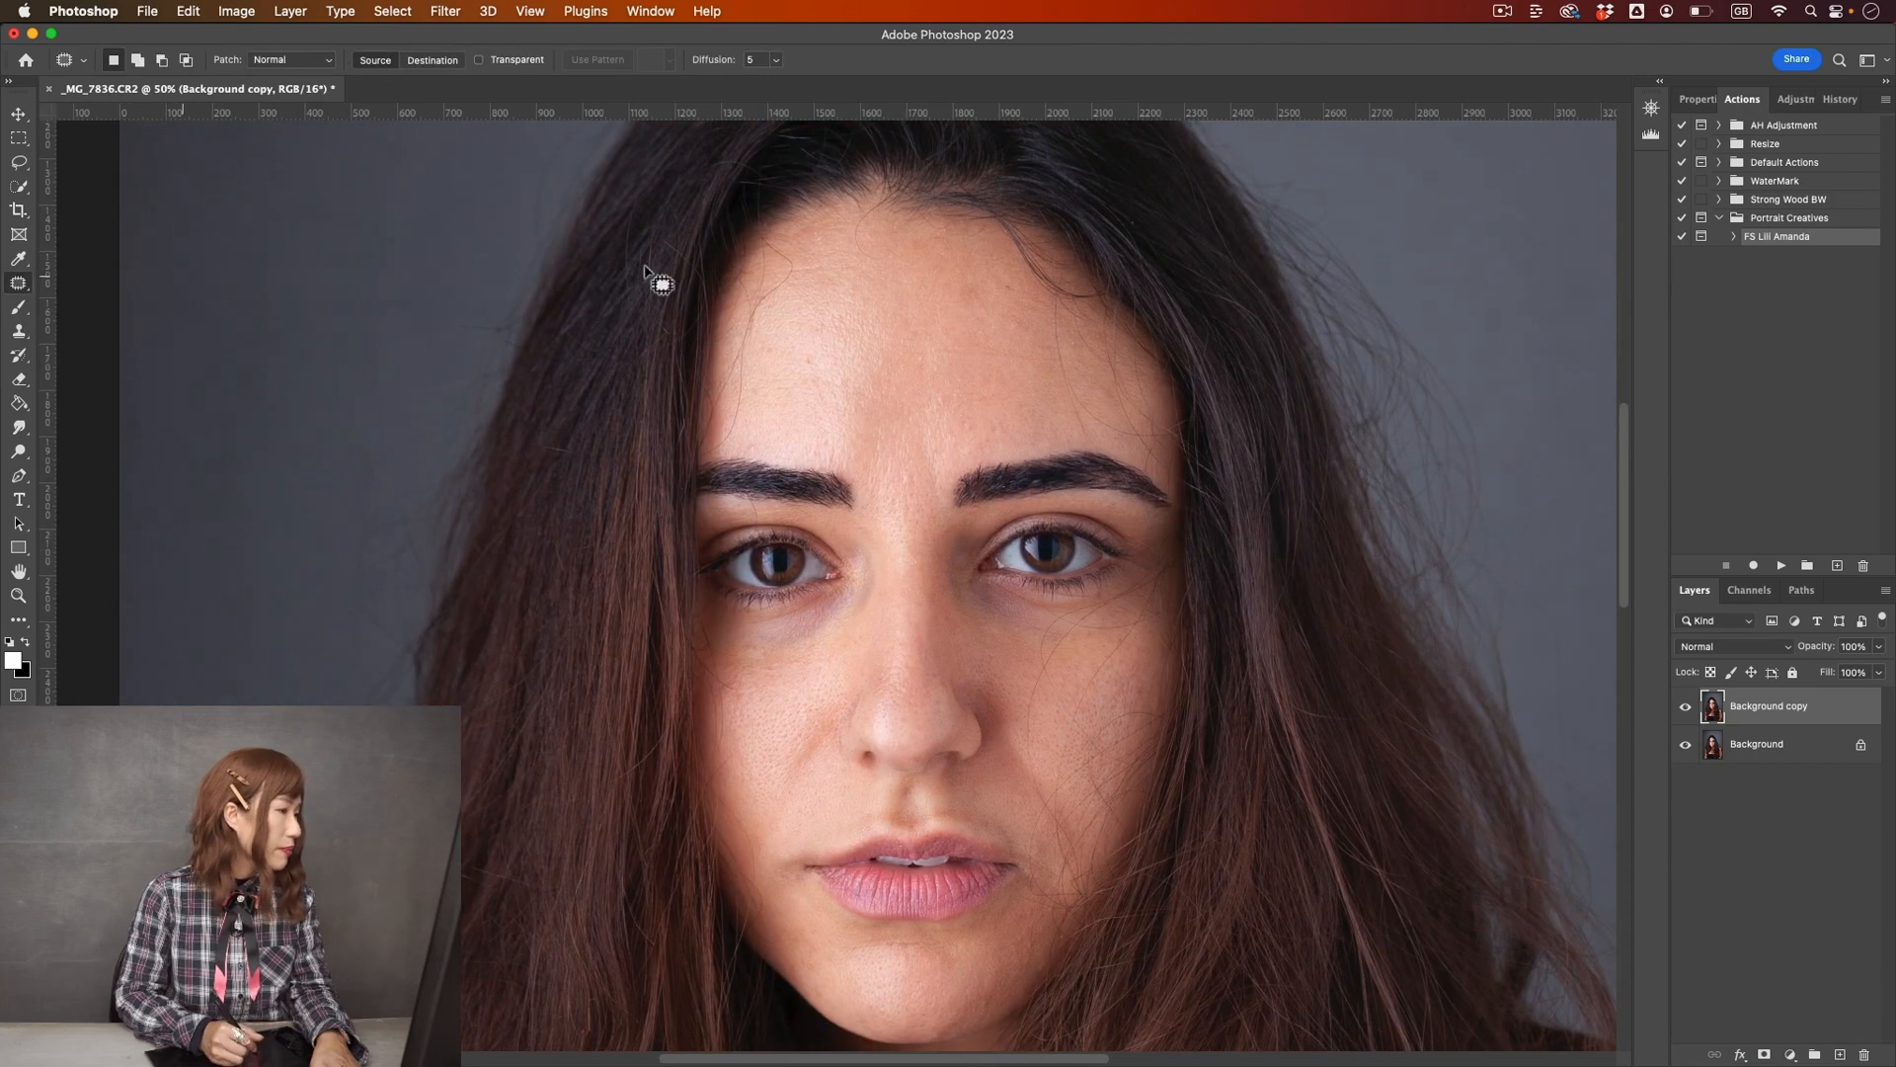
- Patch away the stray hair running down the image-left side of the forehead using clean skin nearby
{"action": "mouse_move", "coordinate": [754, 327]}
{"action": "left_mouse_down"}
{"action": "mouse_move", "coordinate": [728, 445]}
{"action": "mouse_move", "coordinate": [754, 408]}
{"action": "mouse_move", "coordinate": [724, 382]}
{"action": "mouse_move", "coordinate": [739, 351]}
{"action": "mouse_move", "coordinate": [729, 389]}
{"action": "left_mouse_up"}
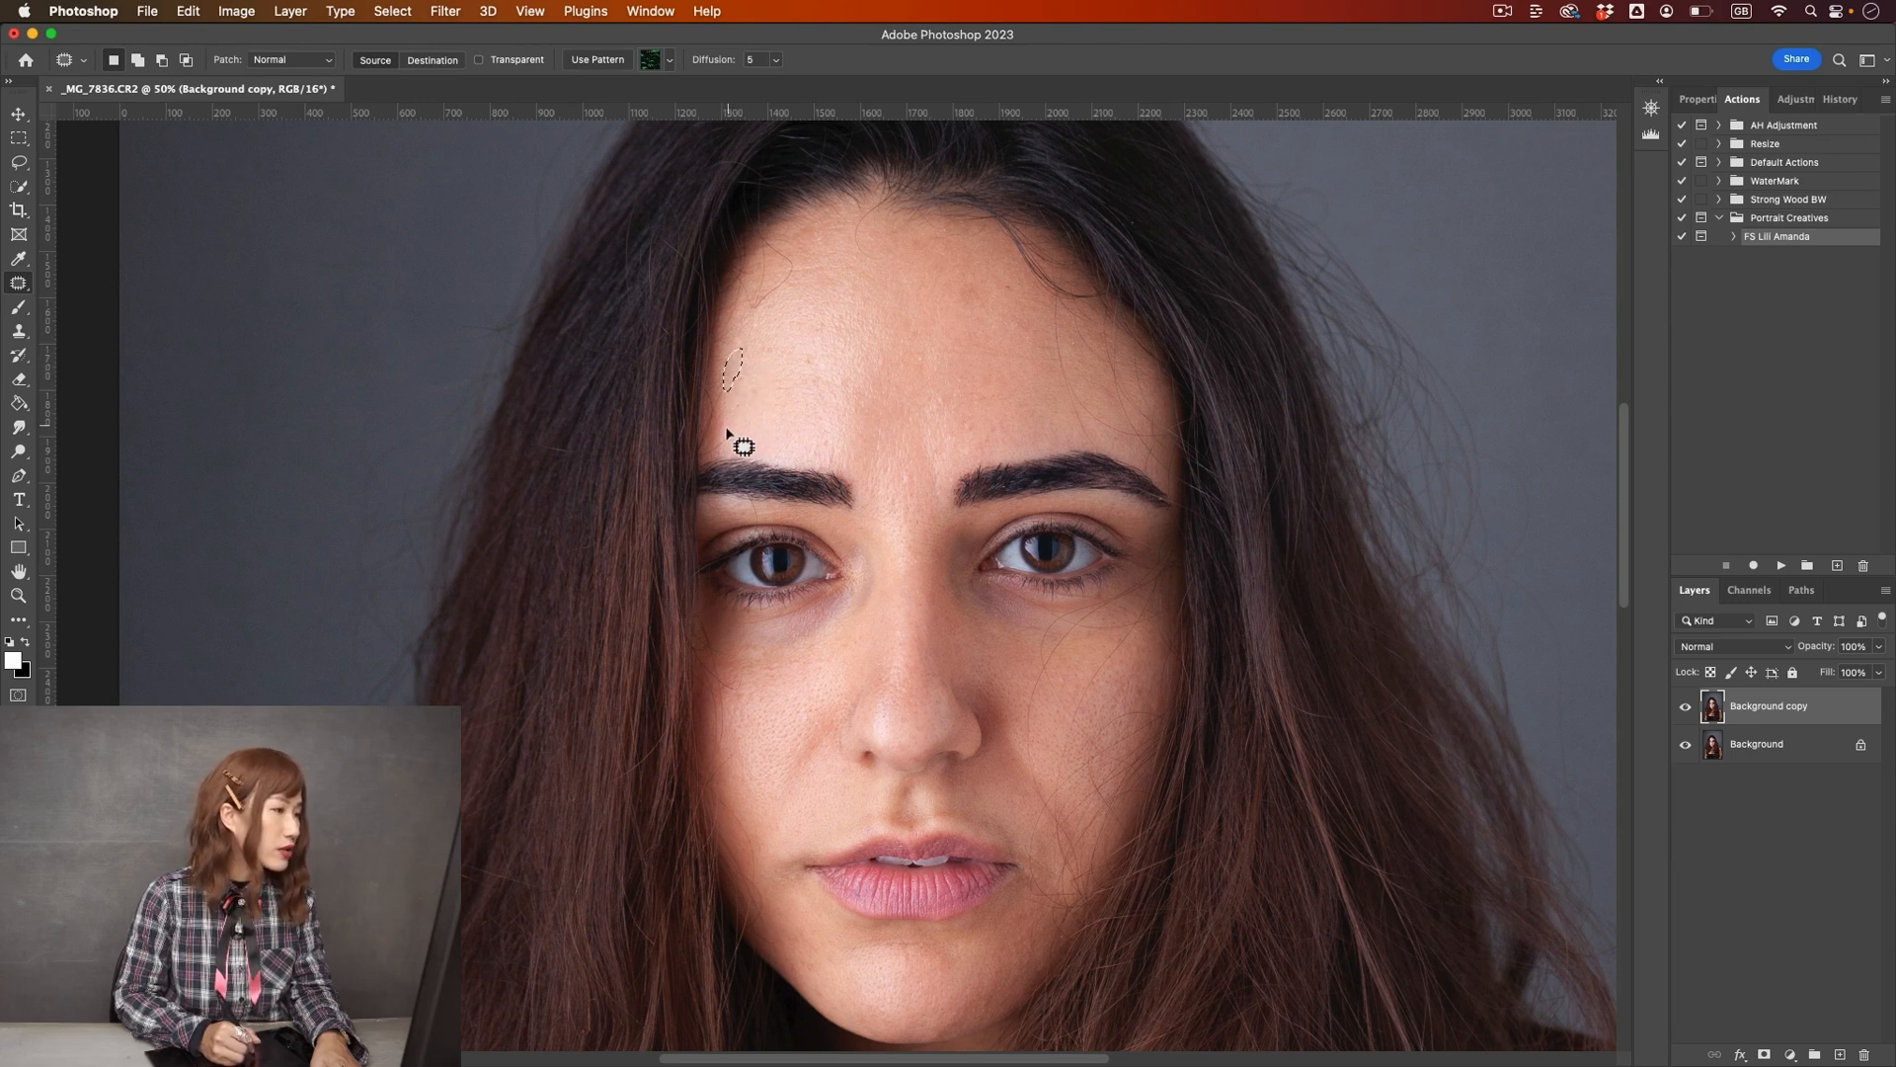
{"action": "mouse_move", "coordinate": [713, 456]}
{"action": "left_mouse_down"}
{"action": "mouse_move", "coordinate": [719, 440]}
{"action": "mouse_move", "coordinate": [752, 480]}
{"action": "left_mouse_up"}
{"action": "key", "text": "super+d"}
{"action": "left_click_drag", "start_coordinate": [767, 293], "coordinate": [793, 271]}
{"action": "key", "text": "super+d"}
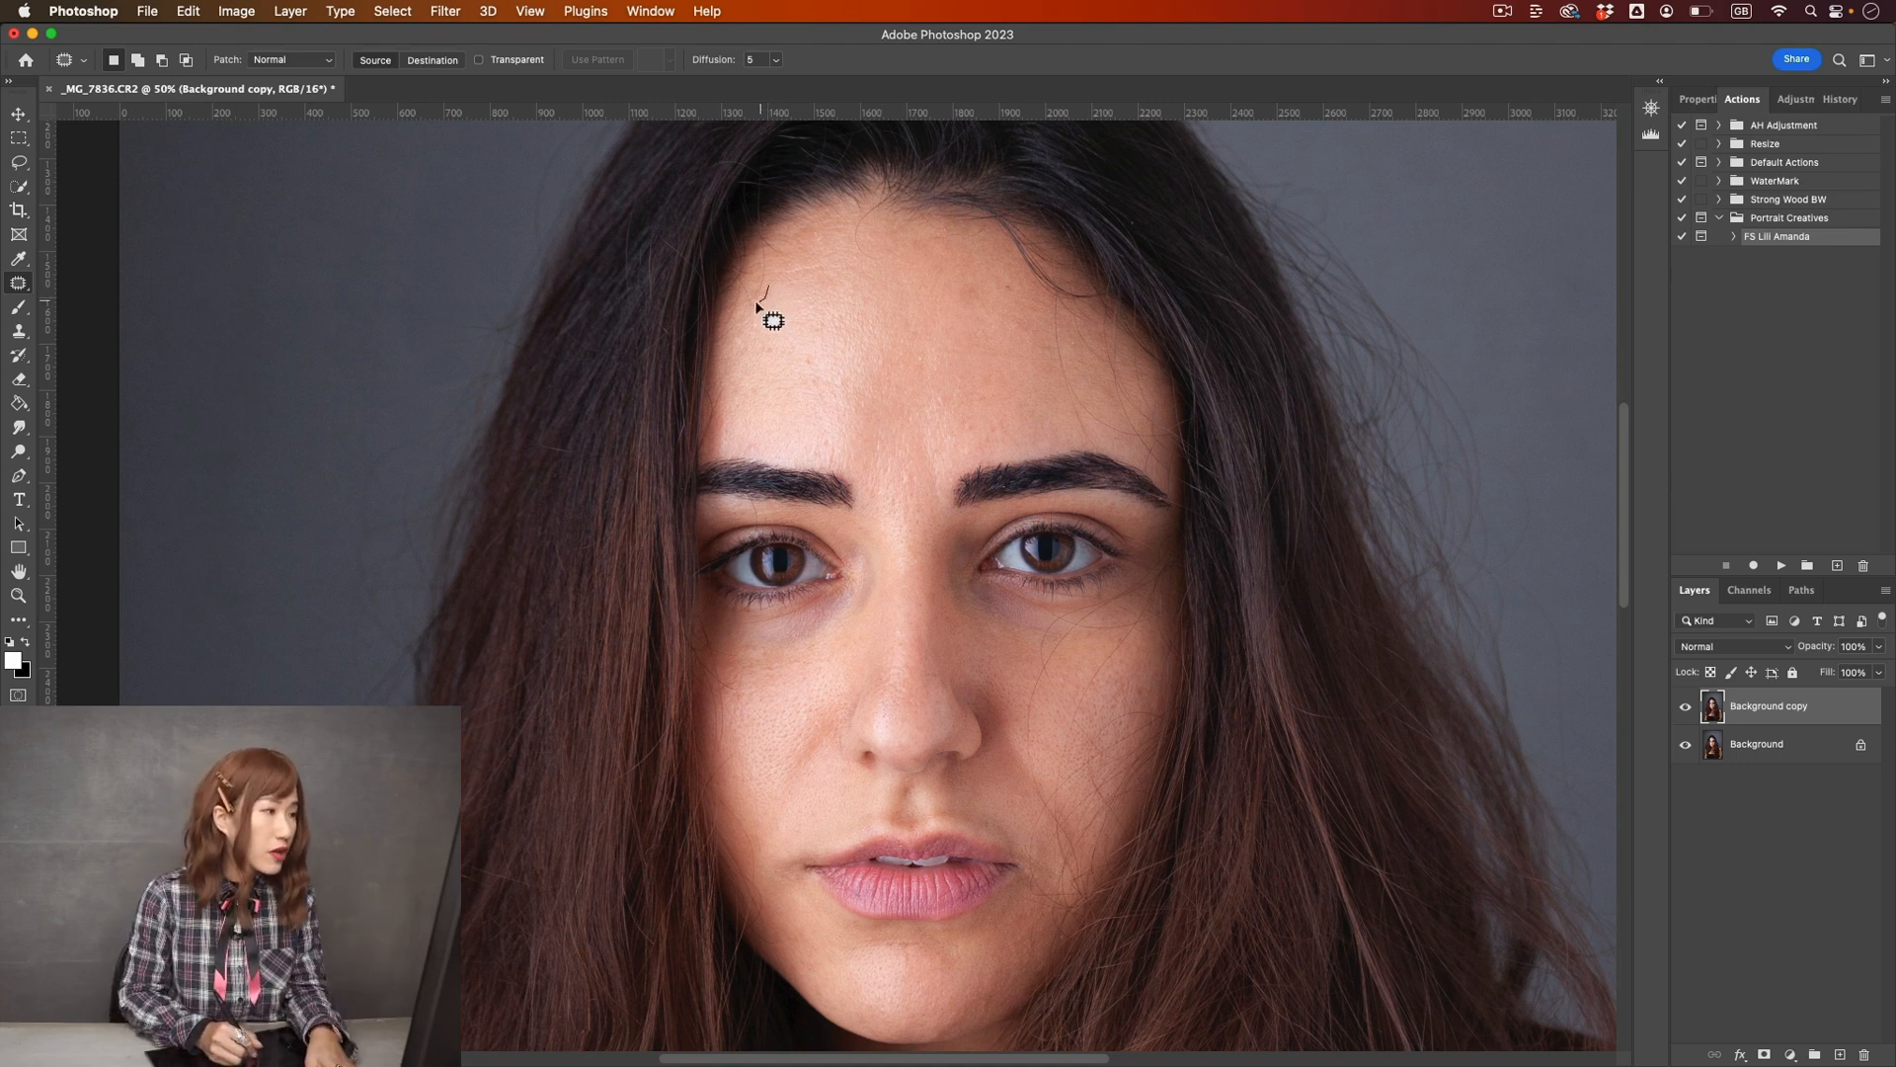
- Patch the remaining stray hair bits near the image-left hairline and along the forehead's edge above the eyebrow
{"action": "left_click_drag", "start_coordinate": [770, 267], "coordinate": [770, 273]}
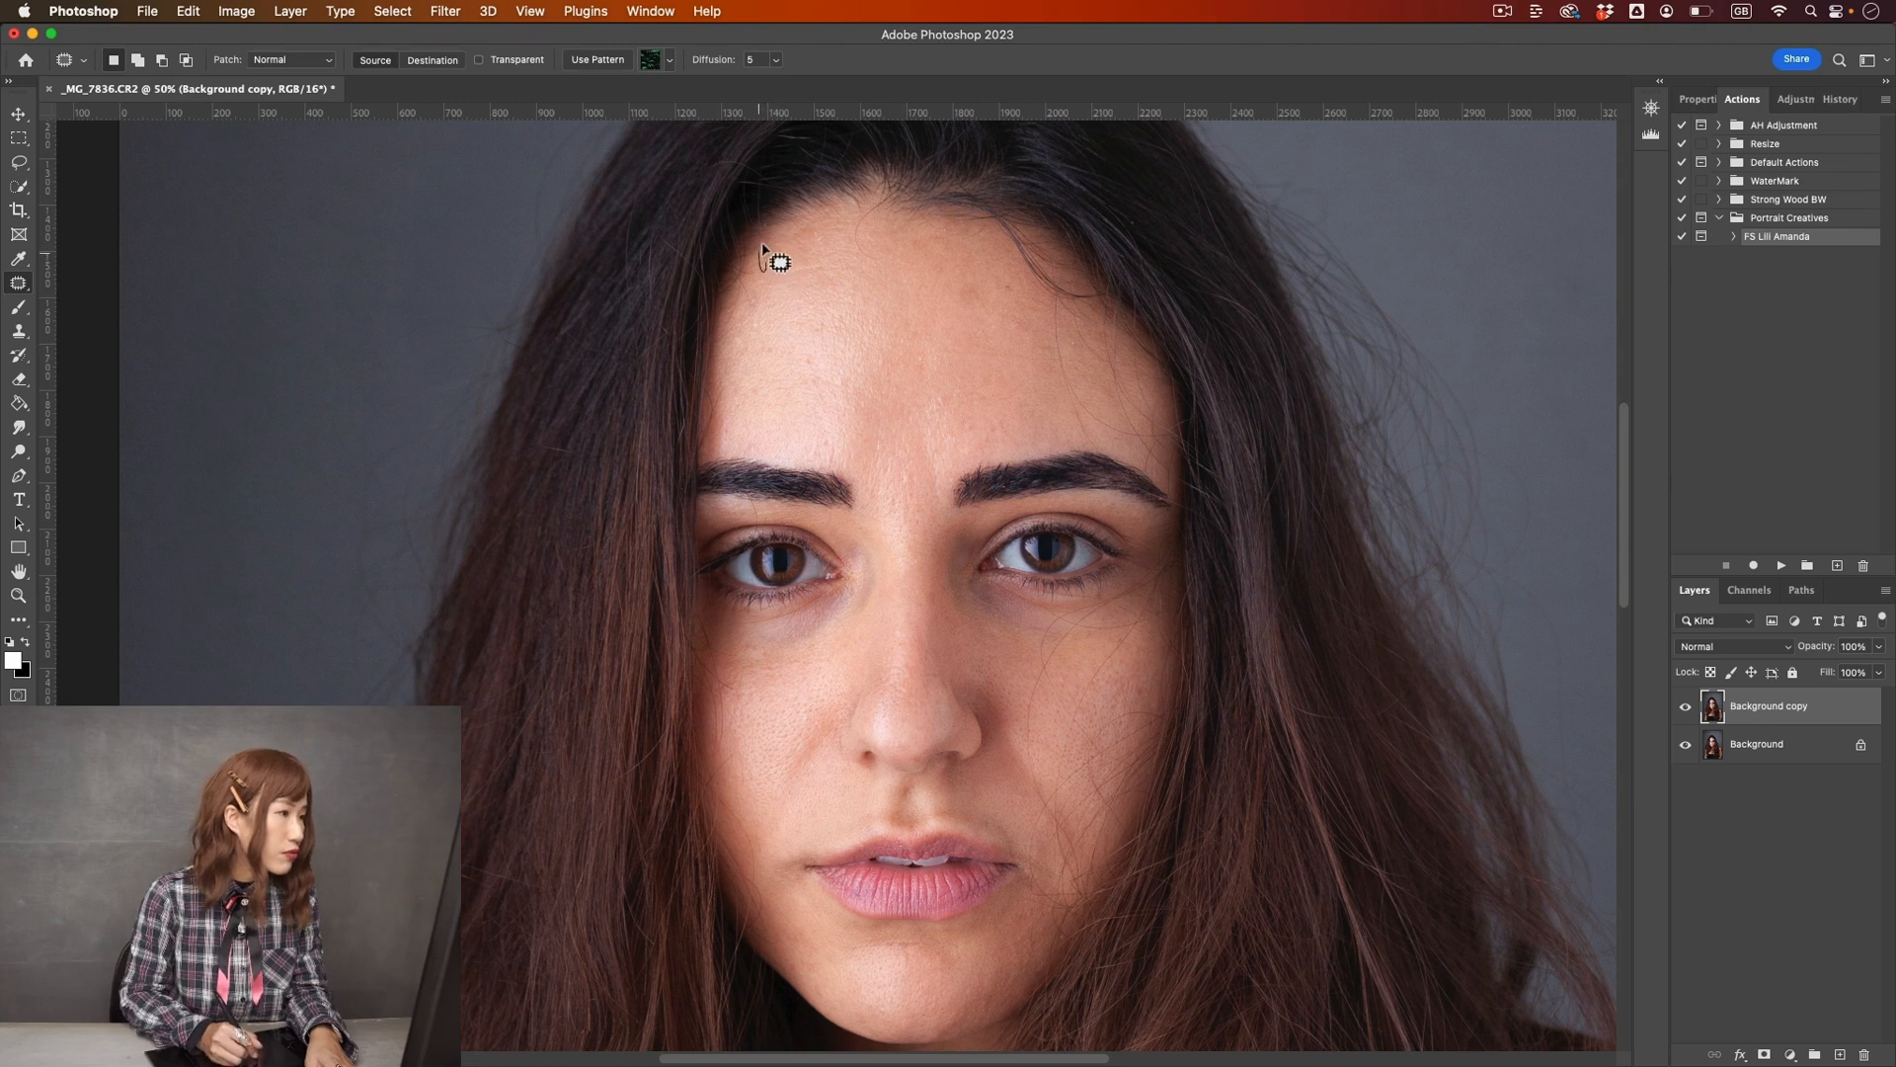
{"action": "left_click_drag", "start_coordinate": [753, 279], "coordinate": [764, 308]}
{"action": "left_click", "coordinate": [753, 314]}
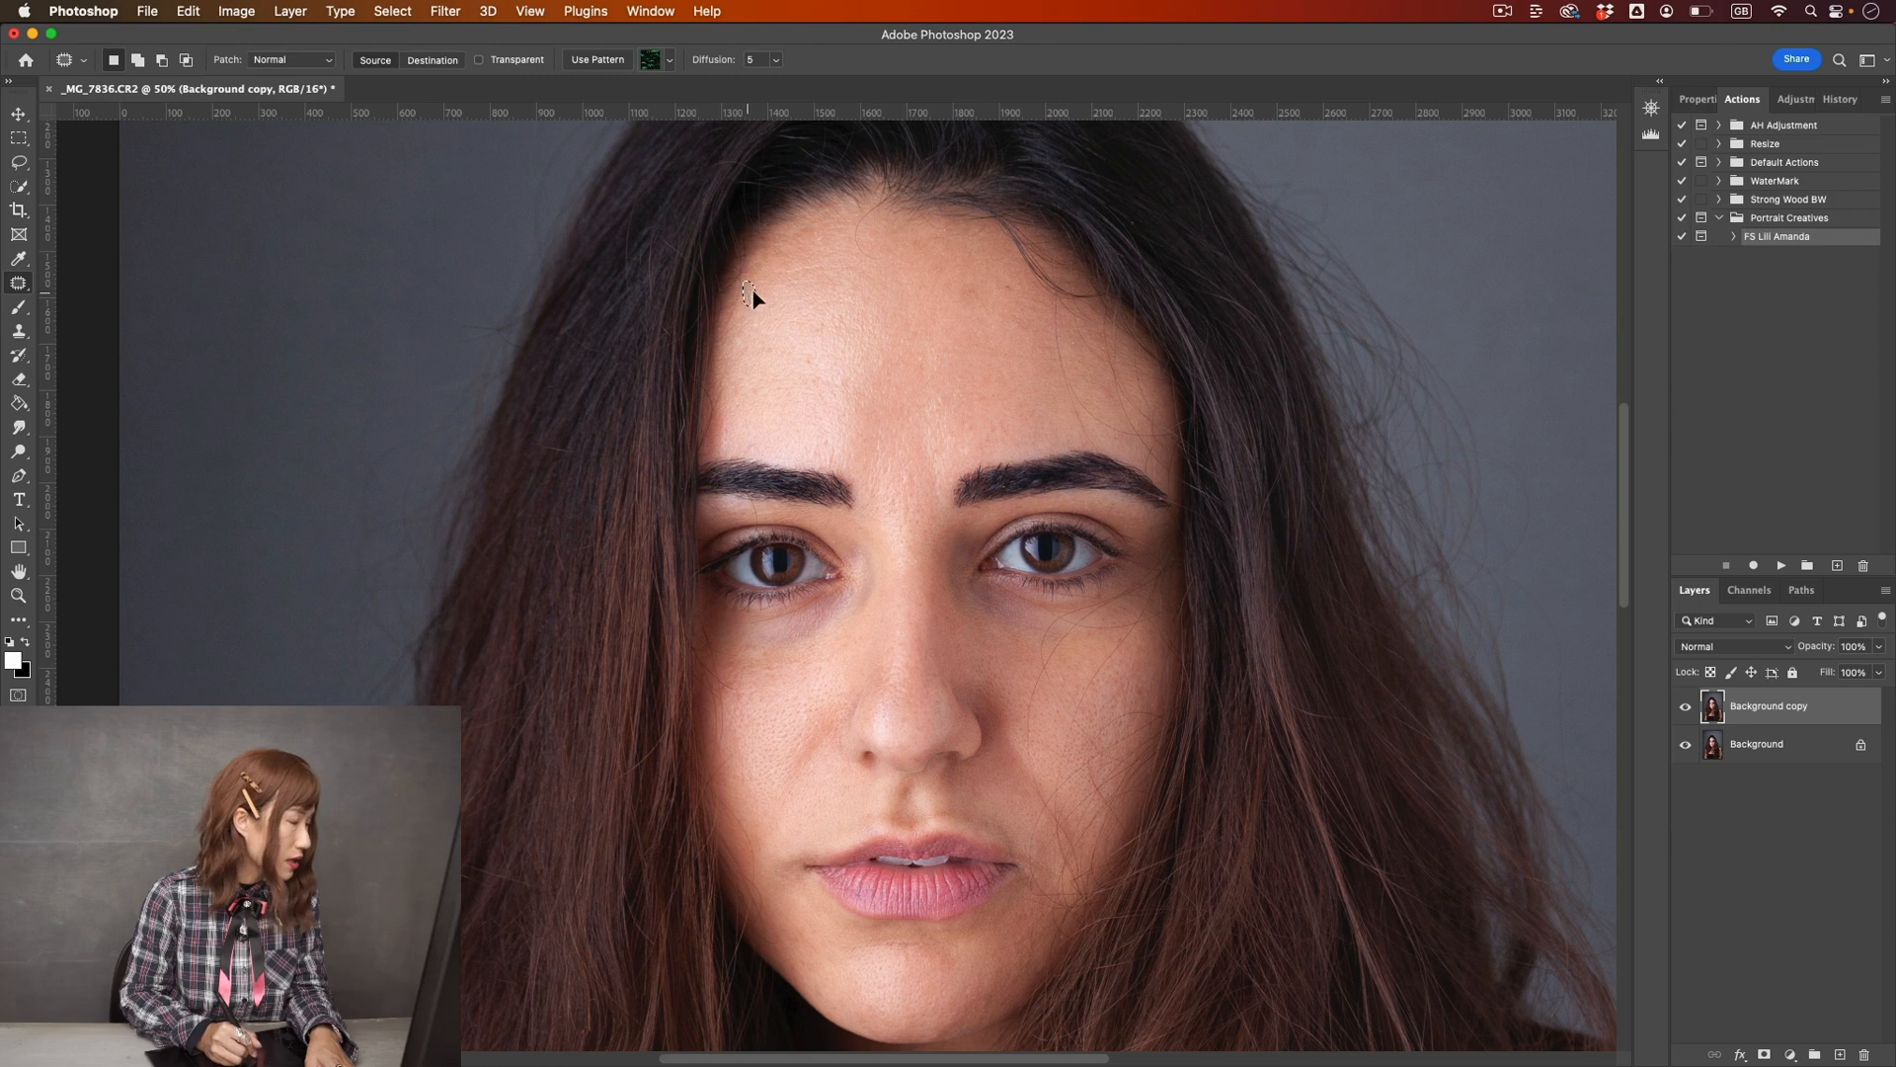
{"action": "left_click_drag", "start_coordinate": [719, 411], "coordinate": [720, 432]}
{"action": "left_click", "coordinate": [710, 444]}
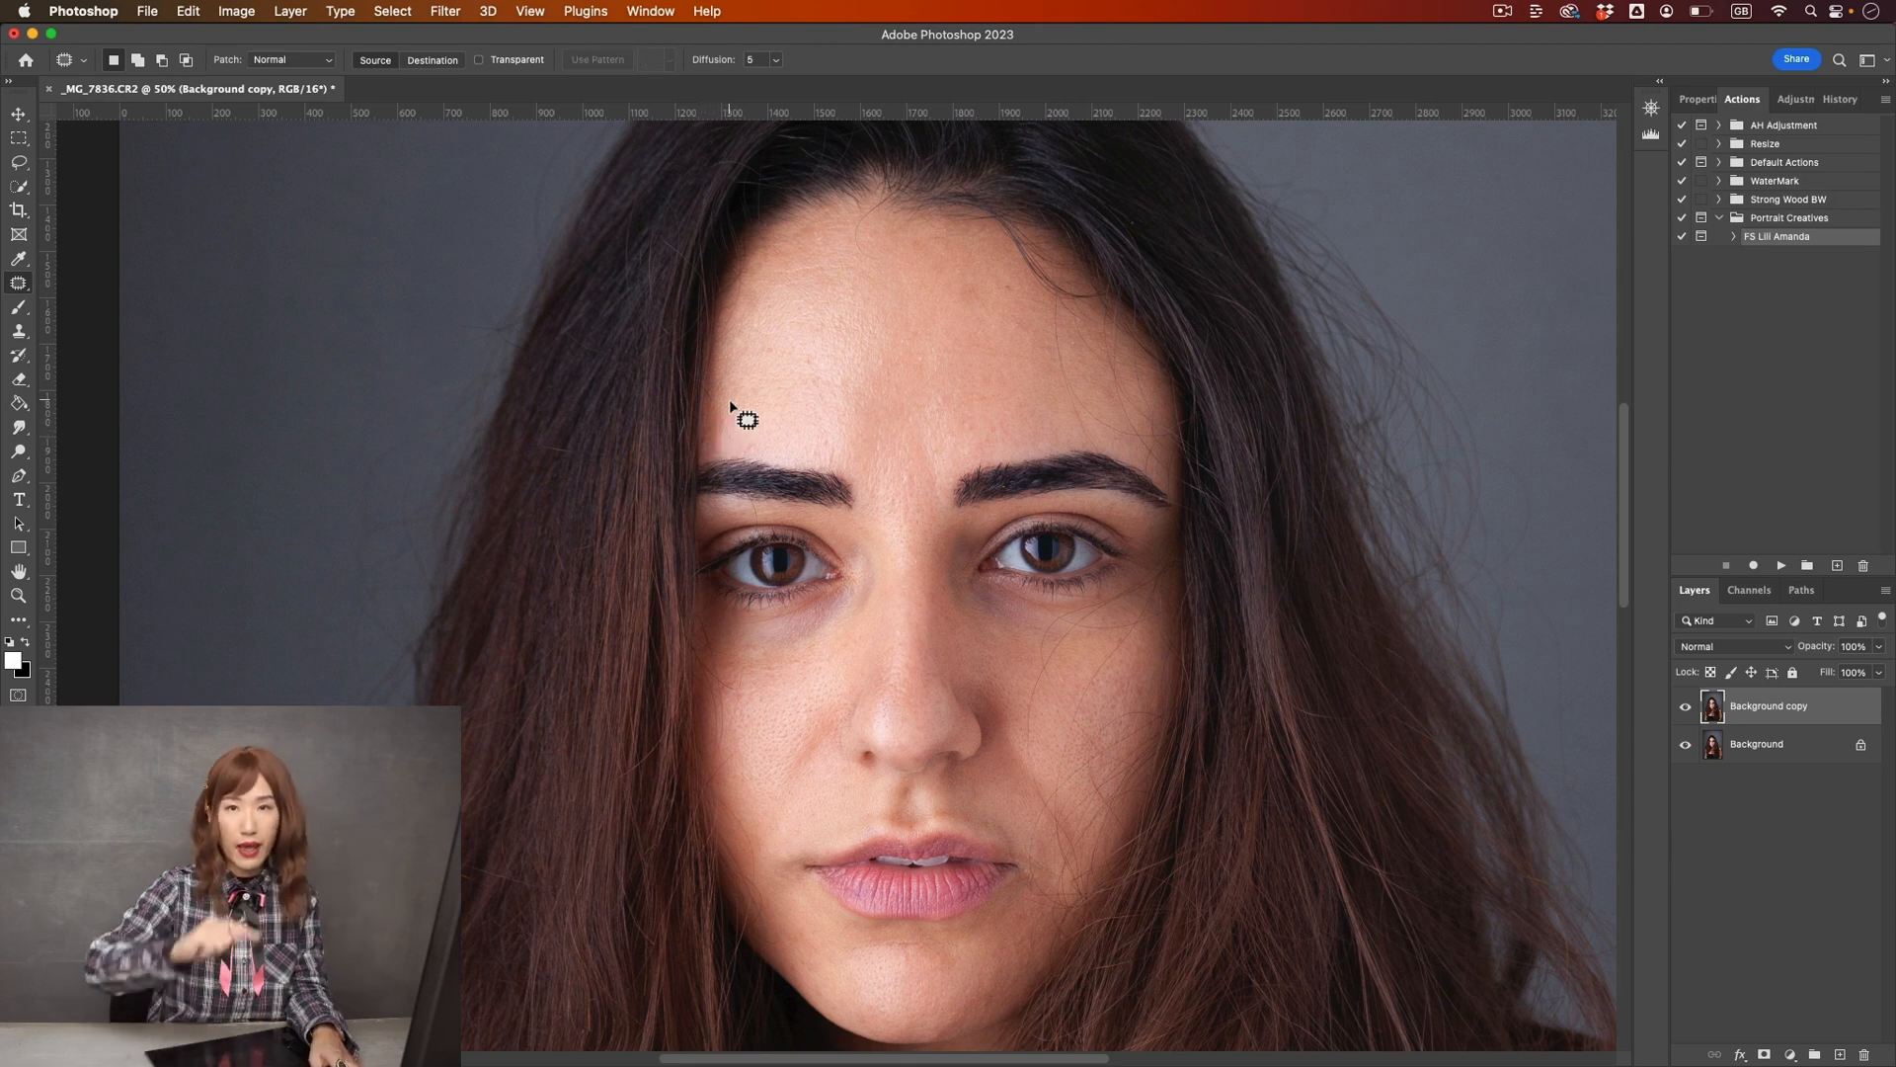
- Patch the fine stray hairs where the forehead meets the hair, above the outer end of the image-left eyebrow
{"action": "key", "text": "super+plus"}
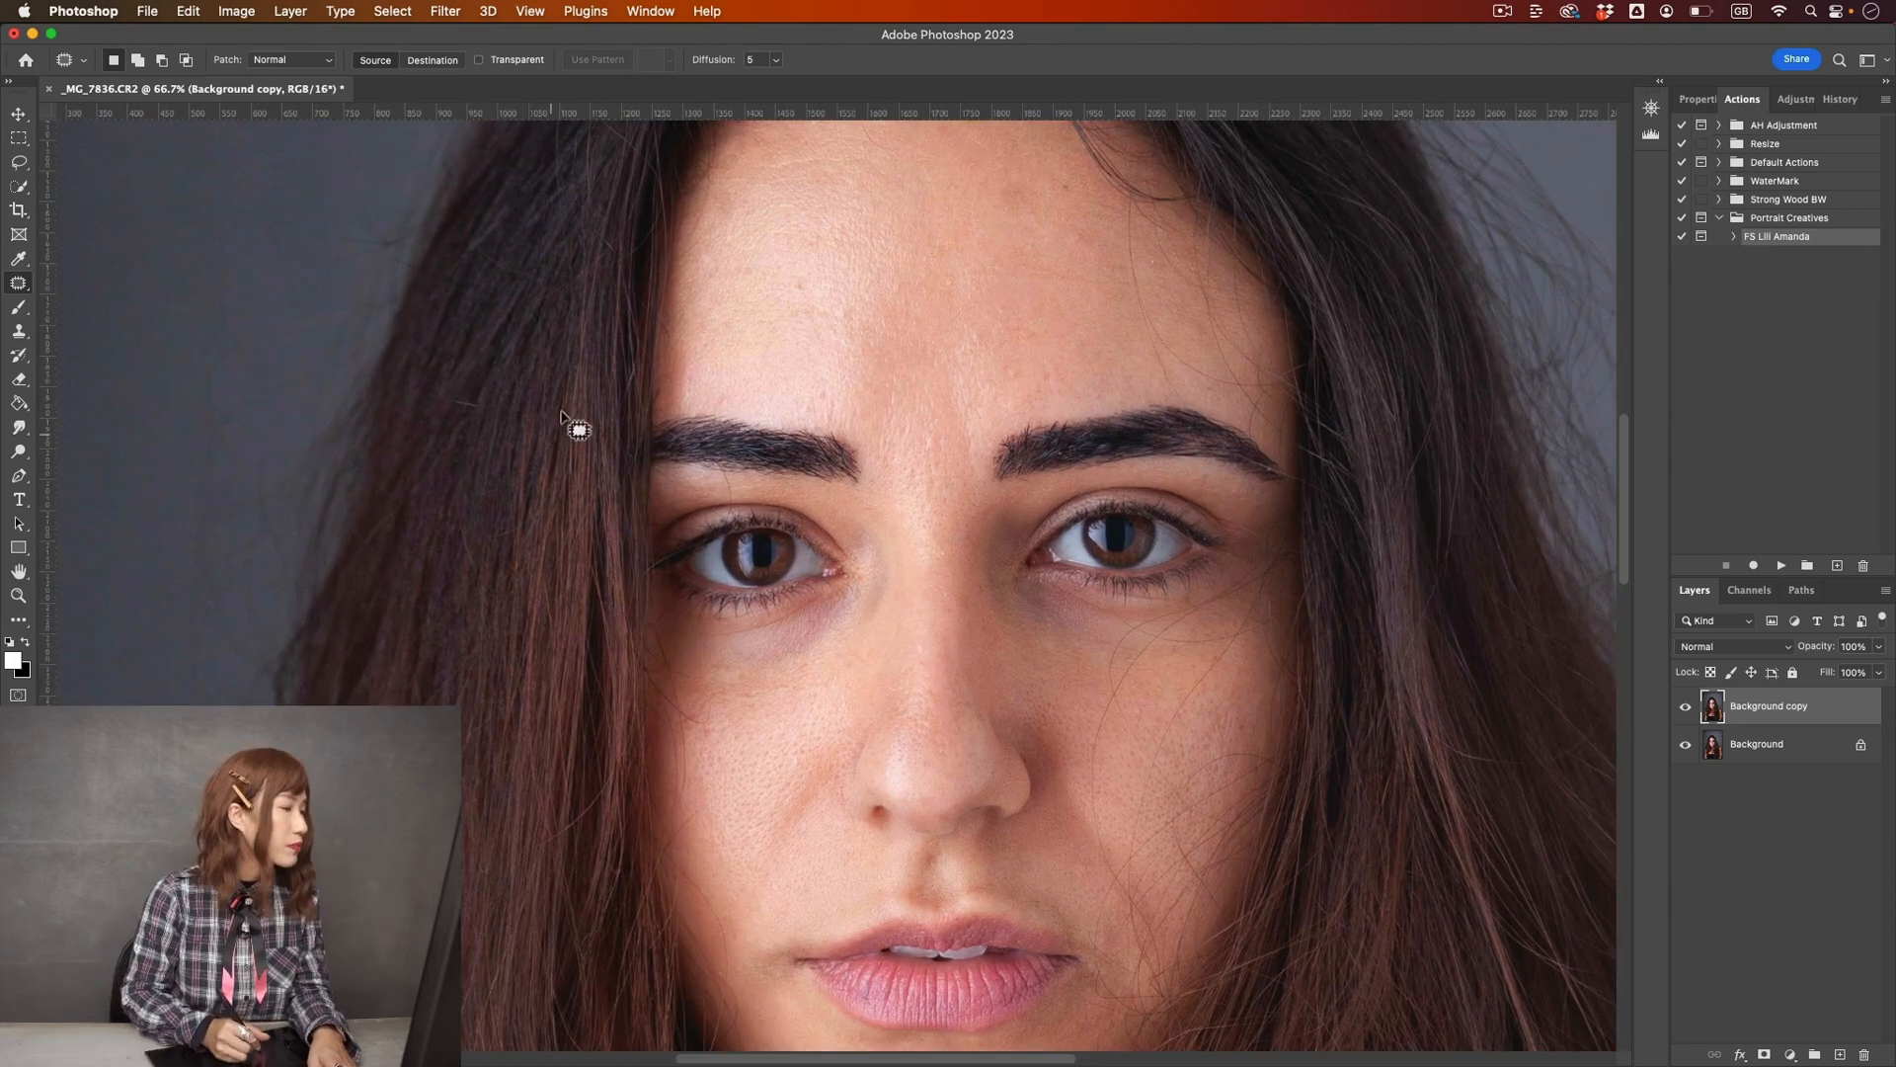
{"action": "left_click_drag", "start_coordinate": [663, 337], "coordinate": [675, 317]}
{"action": "key", "text": "super+d"}
{"action": "mouse_move", "coordinate": [660, 403]}
{"action": "left_mouse_down"}
{"action": "mouse_move", "coordinate": [657, 388]}
{"action": "mouse_move", "coordinate": [669, 426]}
{"action": "mouse_move", "coordinate": [657, 399]}
{"action": "left_mouse_up"}
{"action": "key", "text": "super+d"}
{"action": "mouse_move", "coordinate": [666, 405]}
{"action": "left_mouse_down"}
{"action": "mouse_move", "coordinate": [660, 386]}
{"action": "mouse_move", "coordinate": [663, 410]}
{"action": "left_mouse_up"}
{"action": "key", "text": "super+d"}
{"action": "key", "text": "super+d"}
{"action": "key", "text": "super+z"}
{"action": "key", "text": "super+z"}
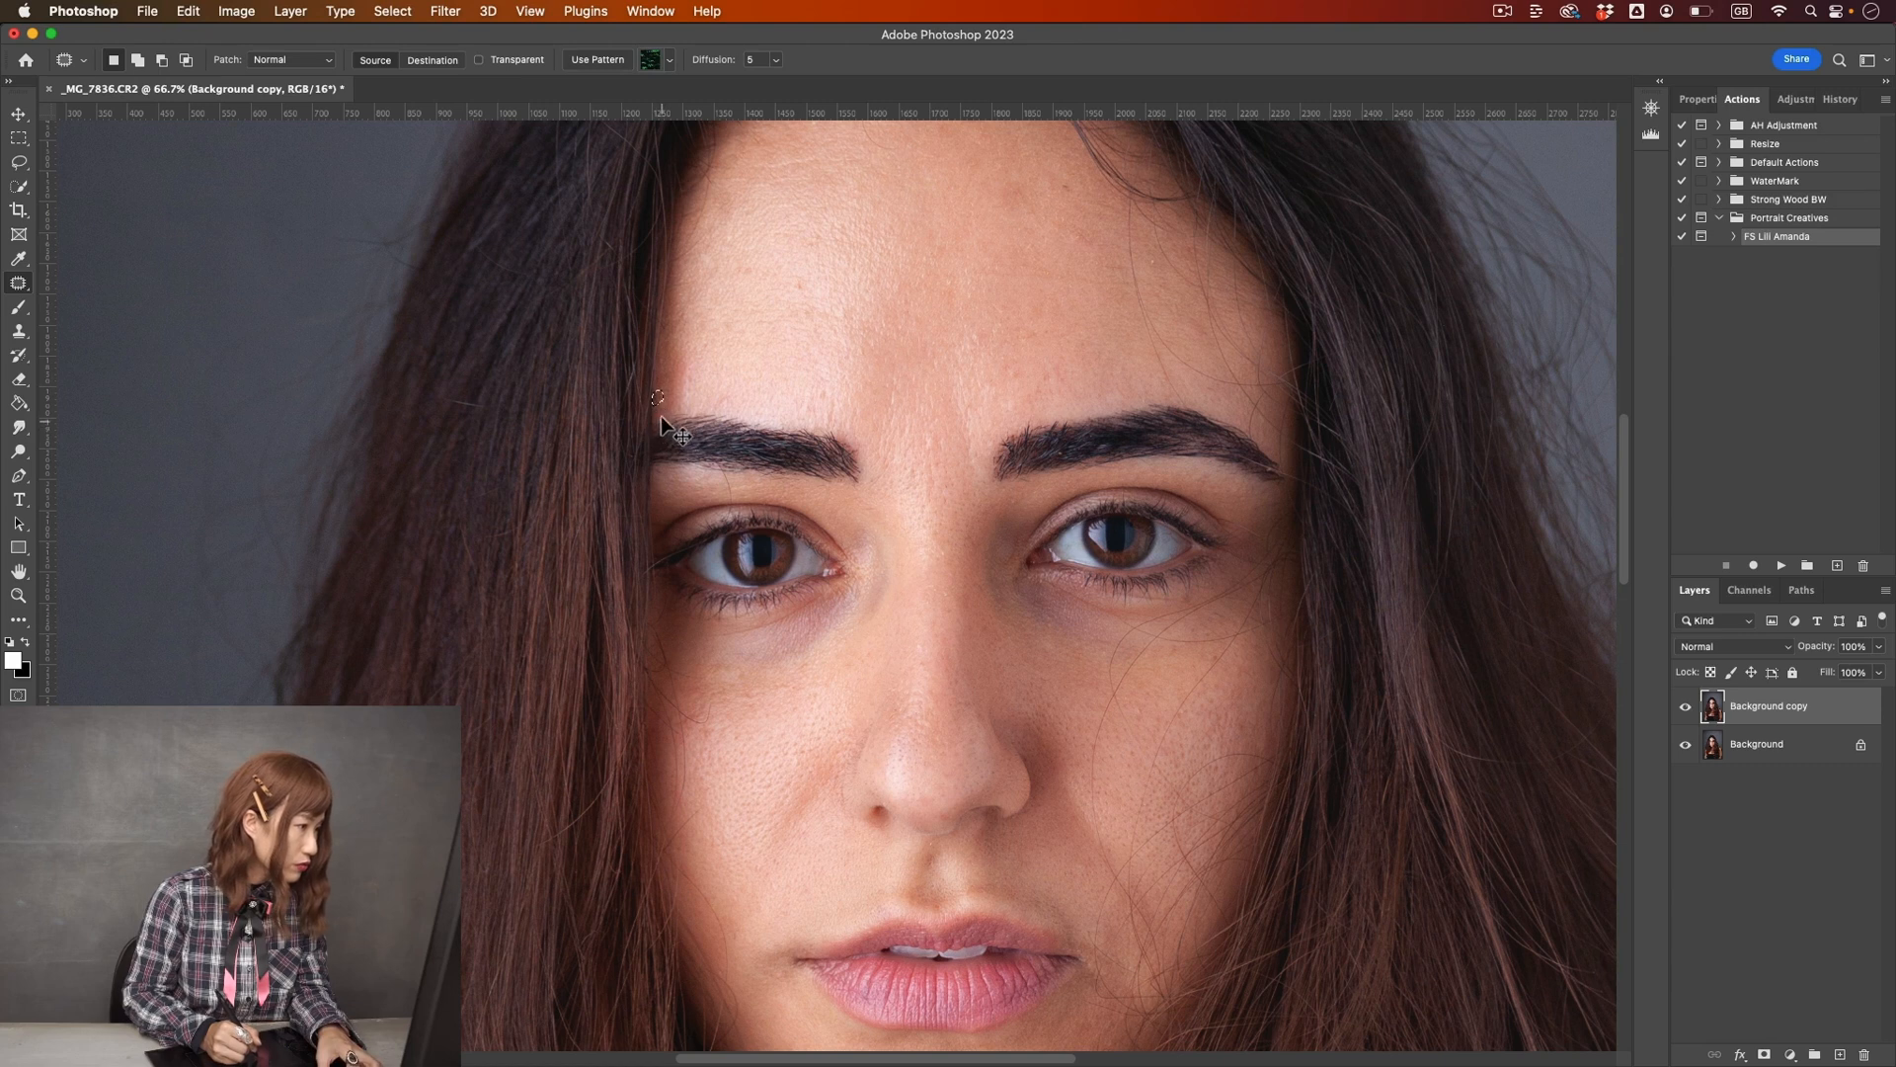
{"action": "key", "text": "super+d"}
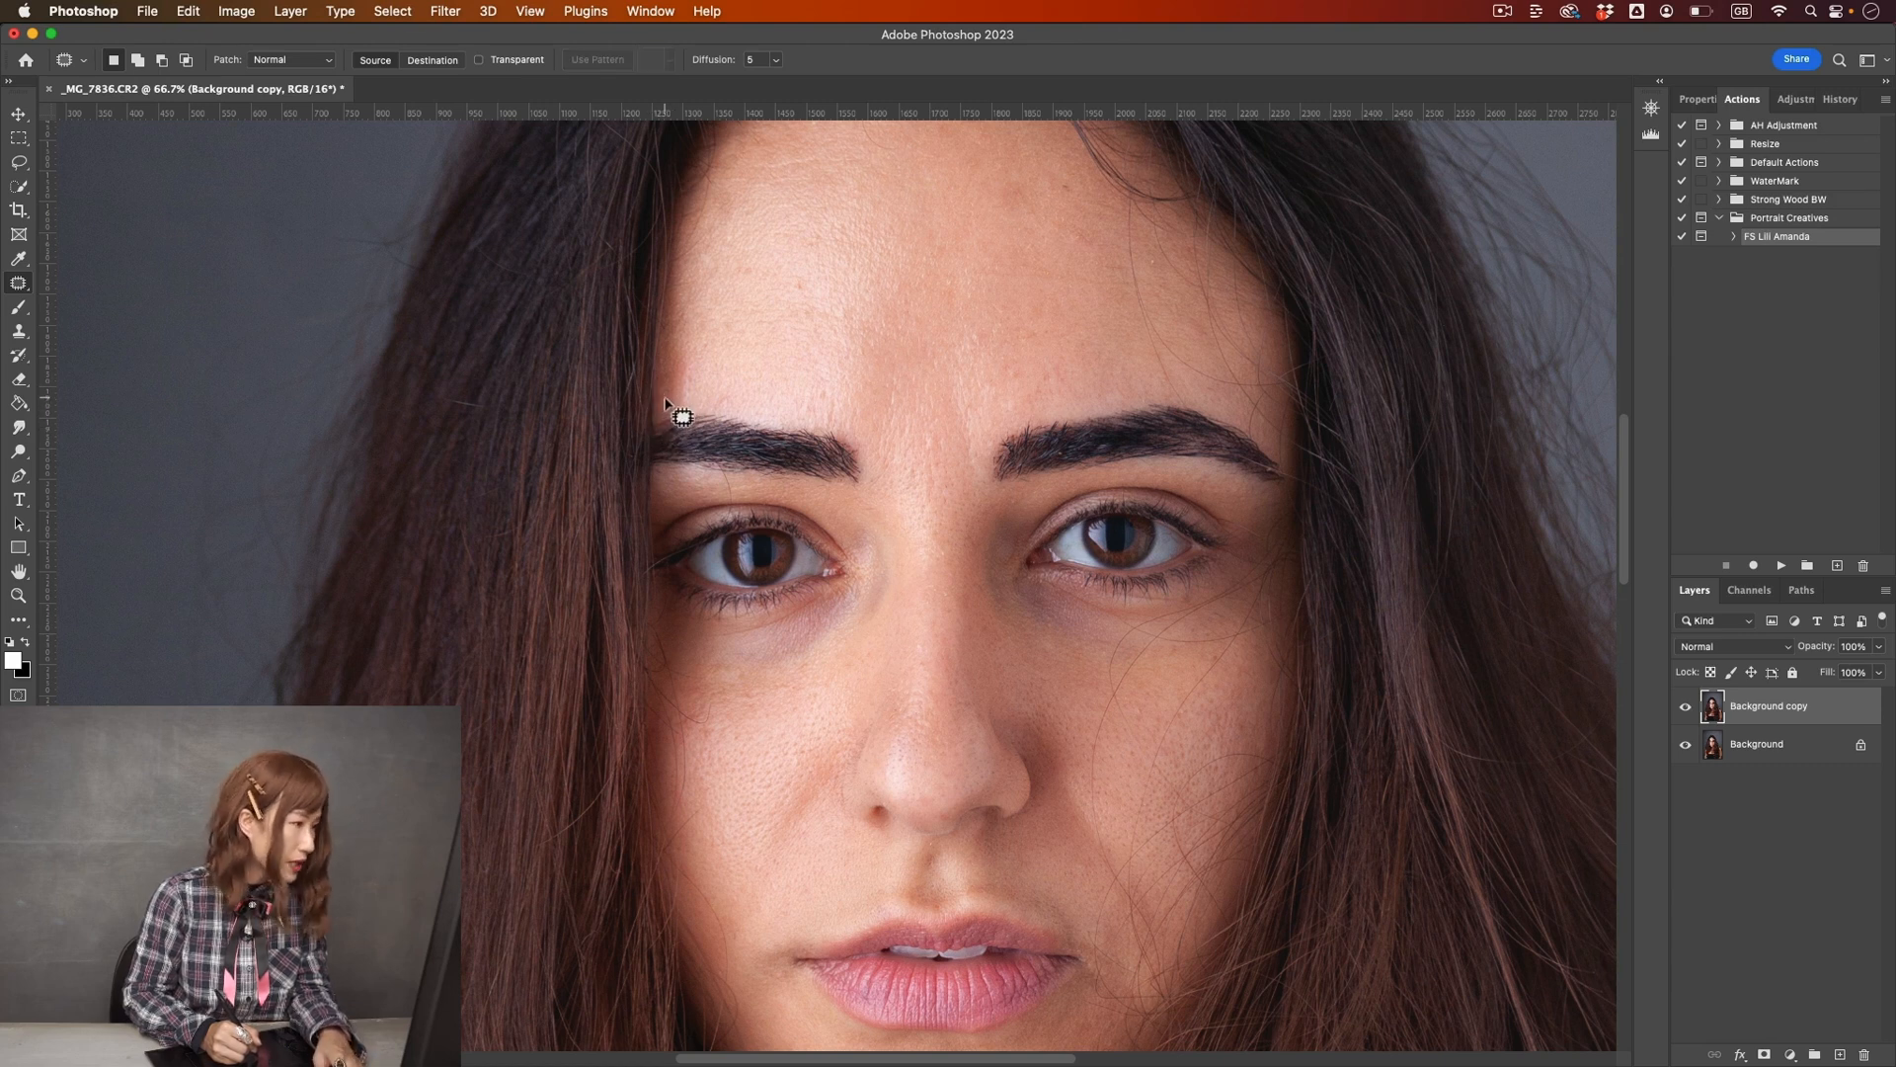
- Patch the small hair left at the forehead's edge just above the image-left eyebrow's outer tip, working at 100% zoom
{"action": "key", "text": "super+equal"}
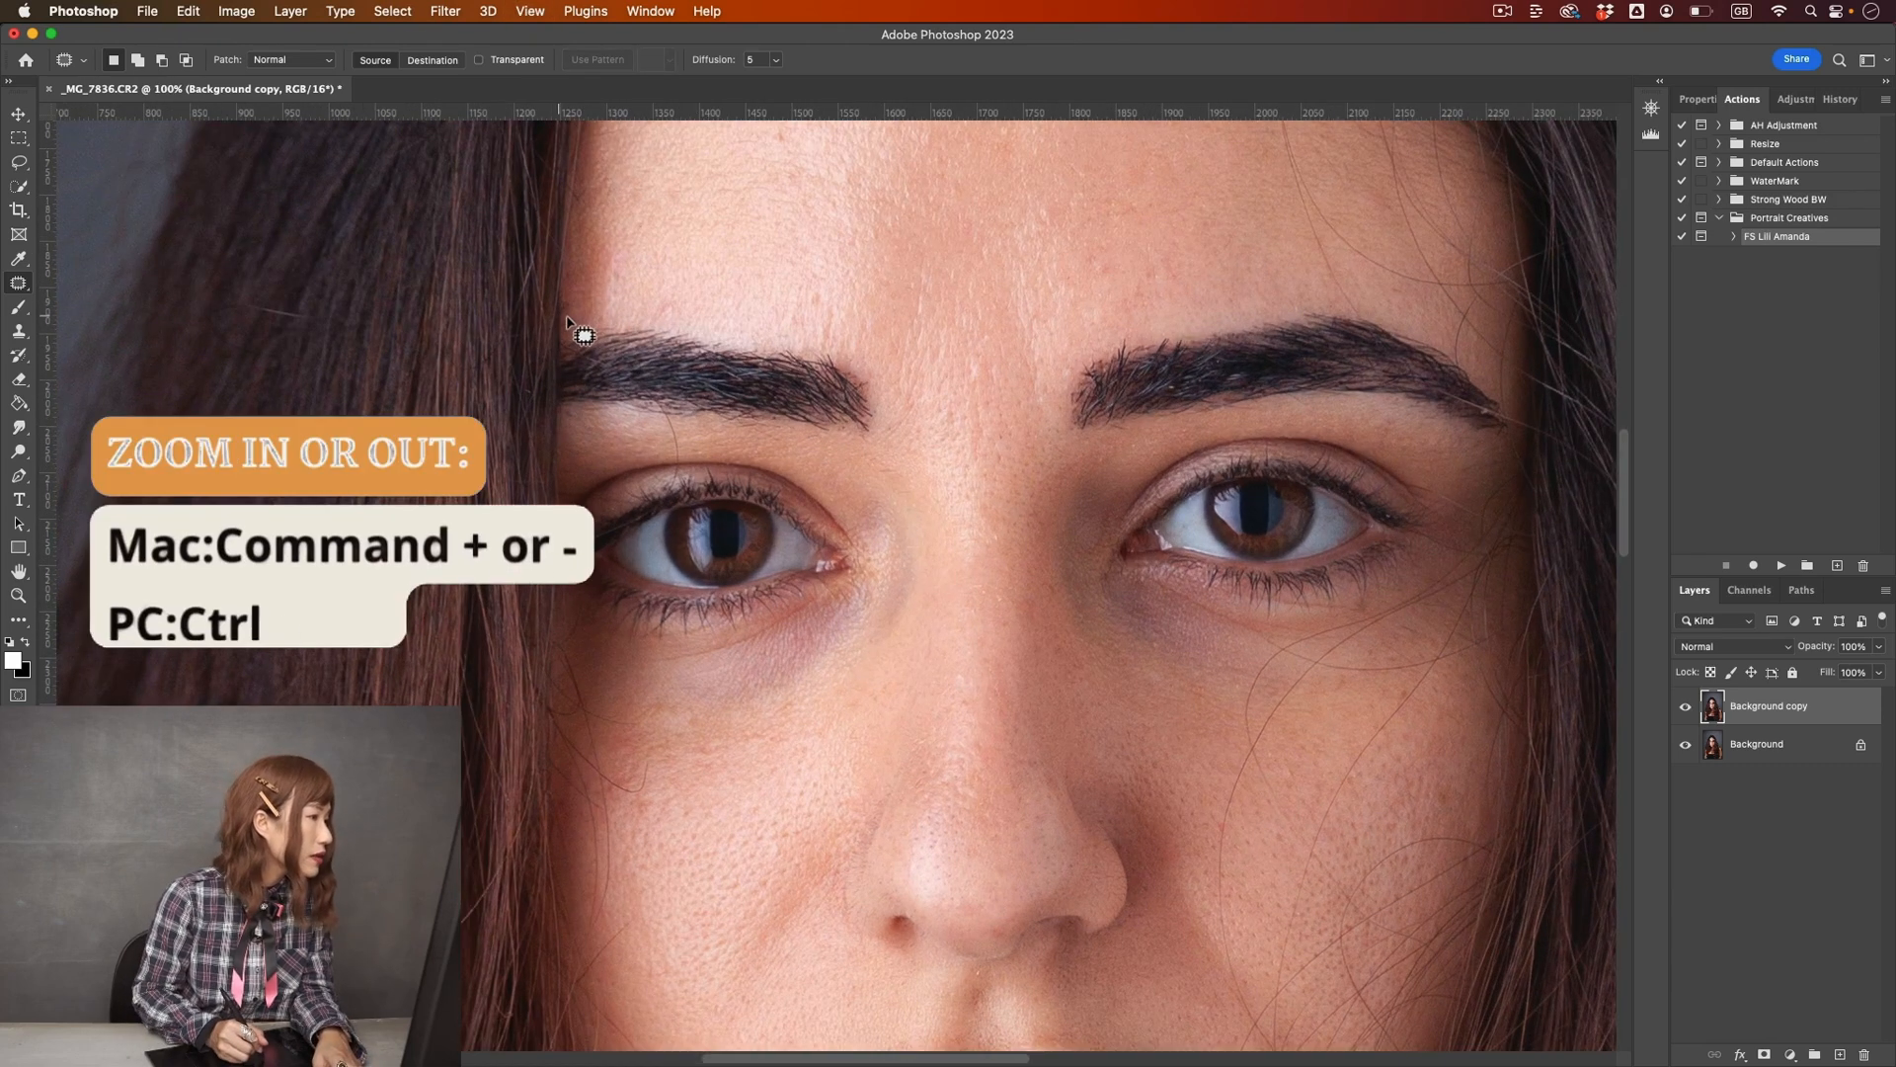
{"action": "mouse_move", "coordinate": [560, 317]}
{"action": "left_mouse_down"}
{"action": "mouse_move", "coordinate": [573, 294]}
{"action": "mouse_move", "coordinate": [560, 315]}
{"action": "left_mouse_up"}
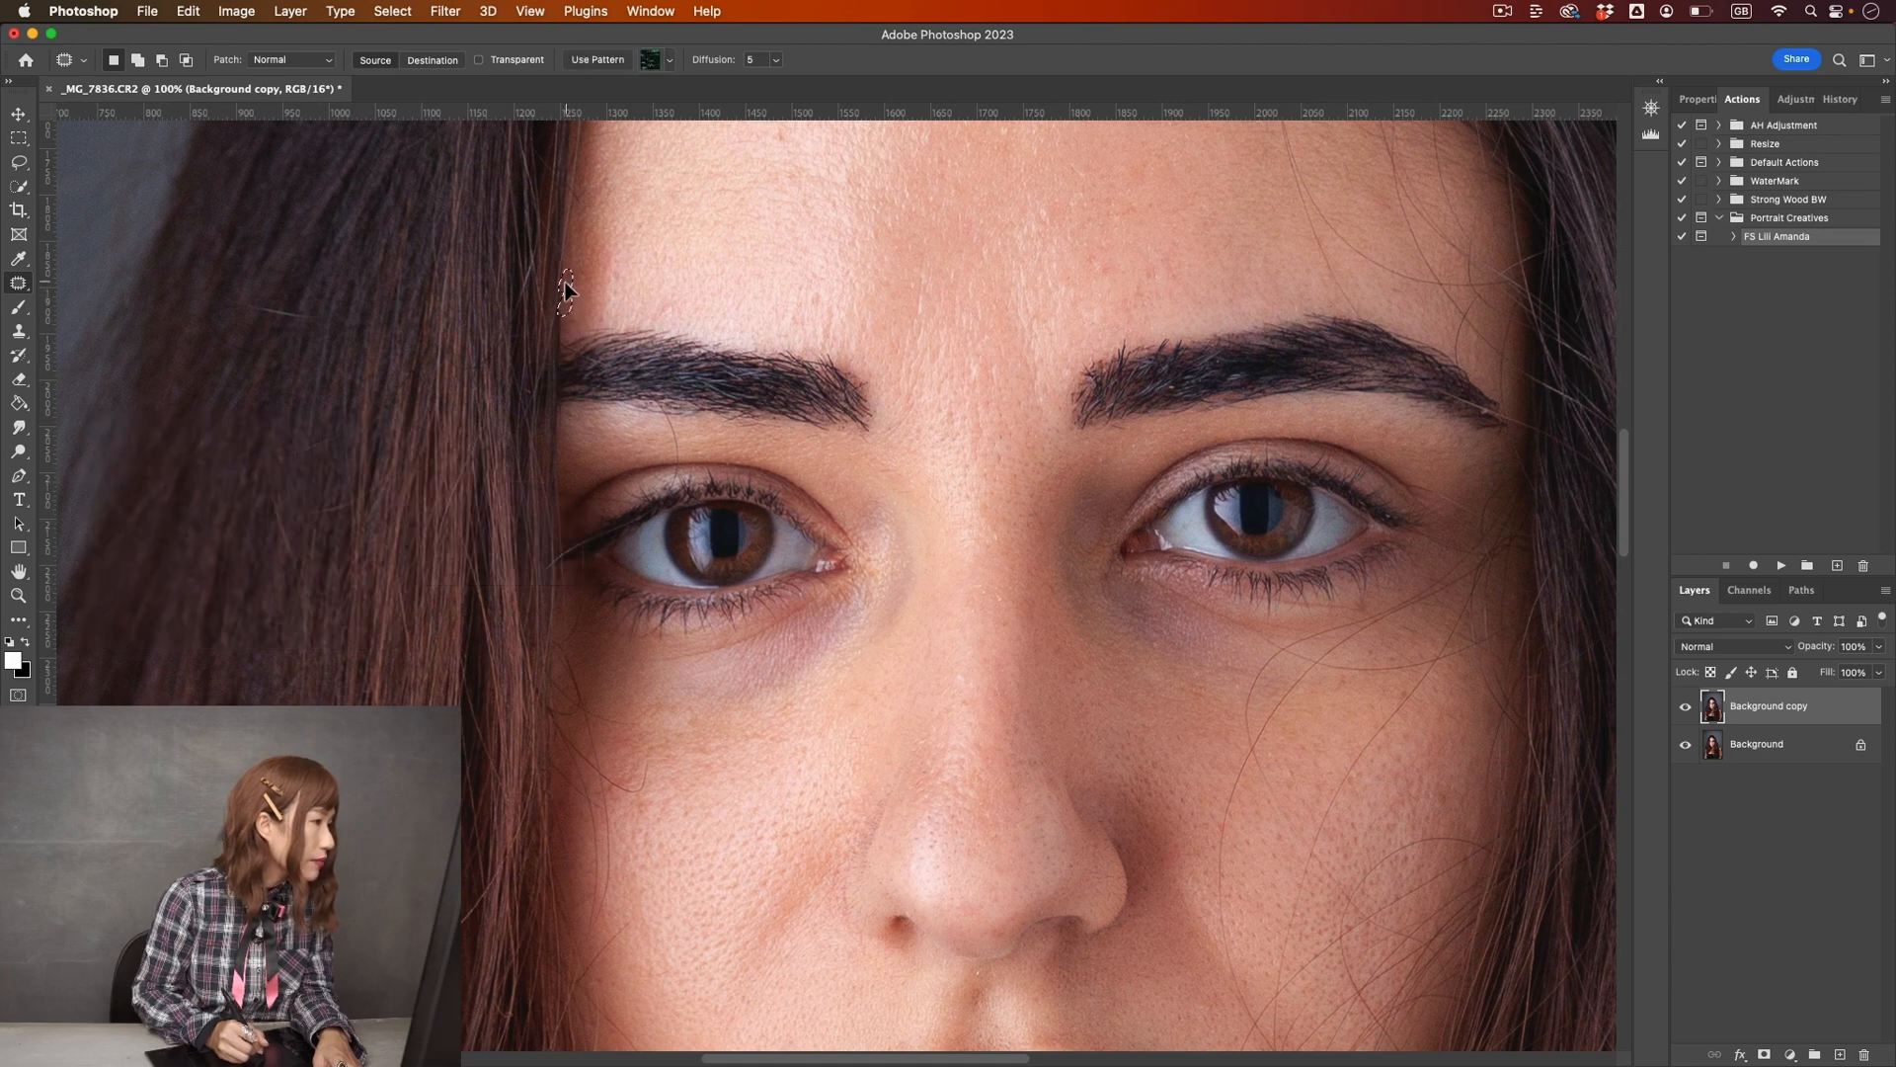
{"action": "left_click_drag", "start_coordinate": [564, 327], "coordinate": [564, 332]}
{"action": "key", "text": "super+d"}
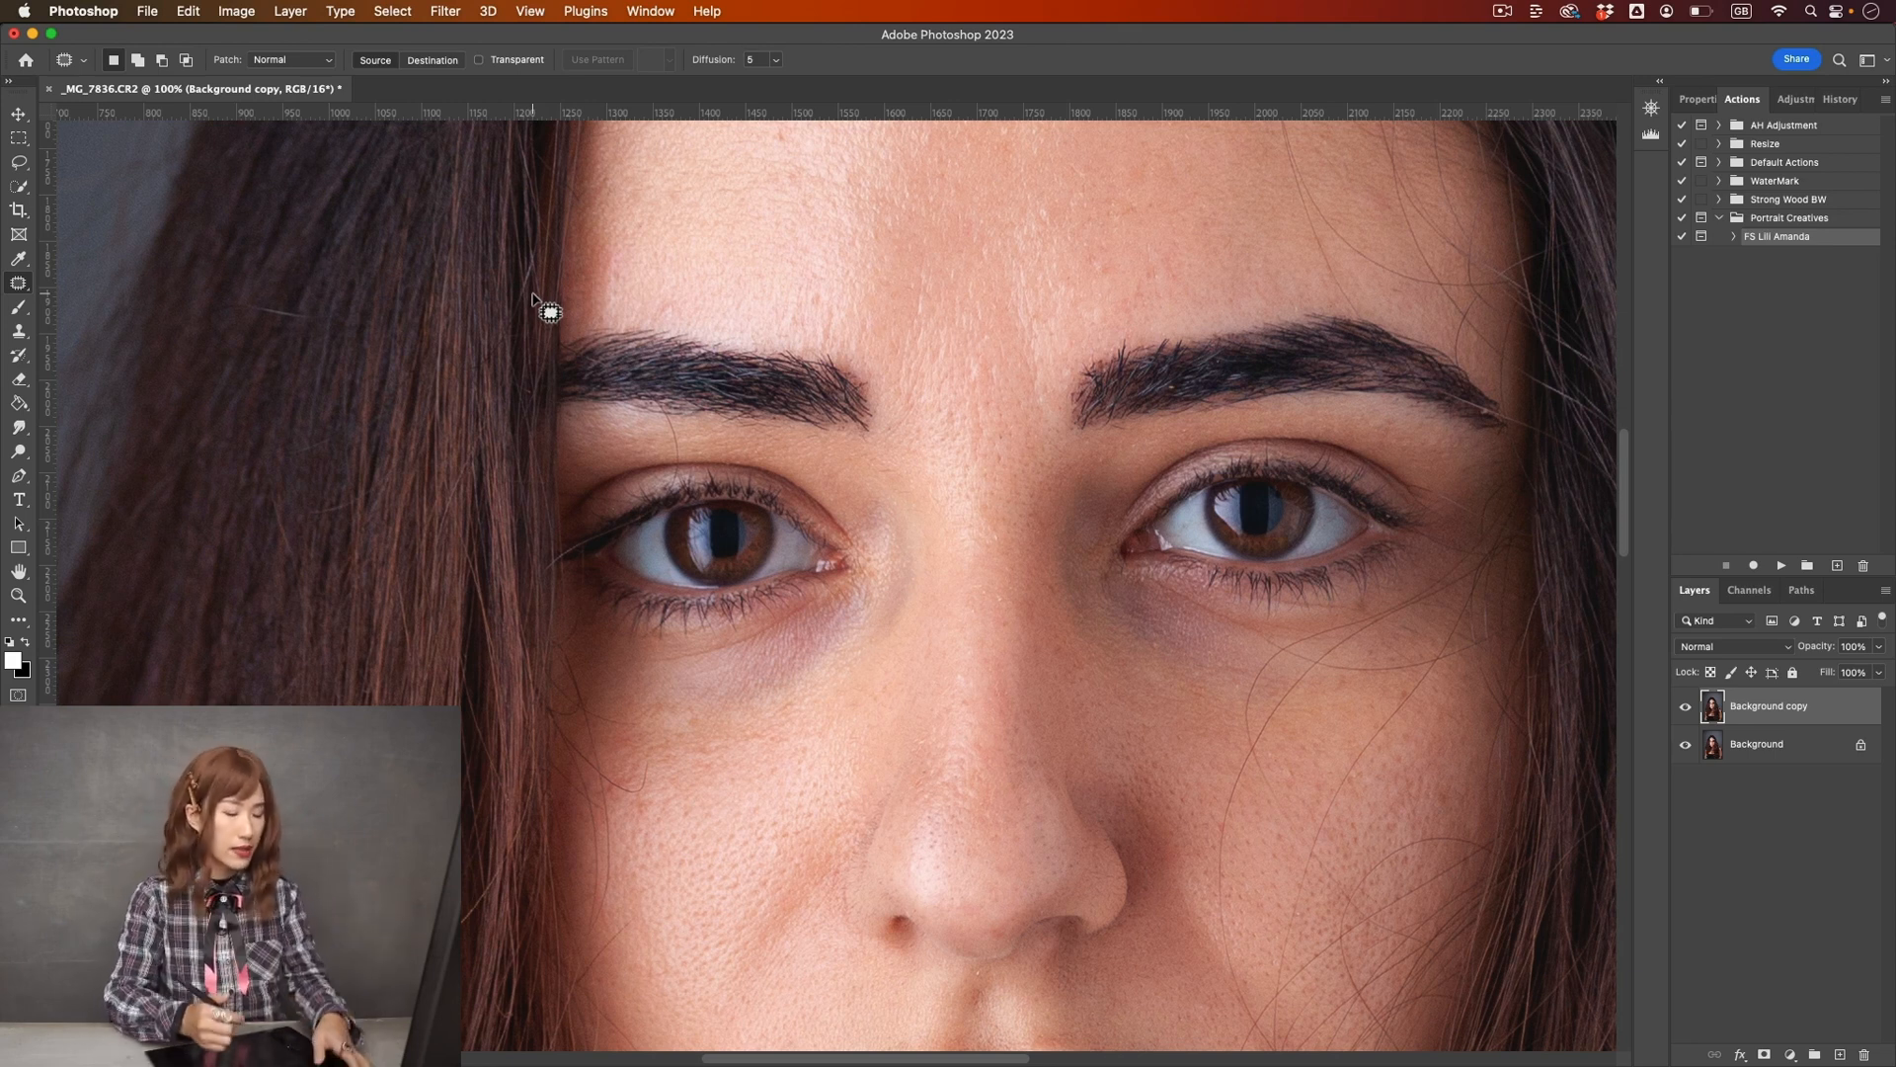
- Patch away the stray hair between the image-left eyebrow and the upper eyelid
{"action": "left_click_drag", "start_coordinate": [672, 431], "coordinate": [674, 441]}
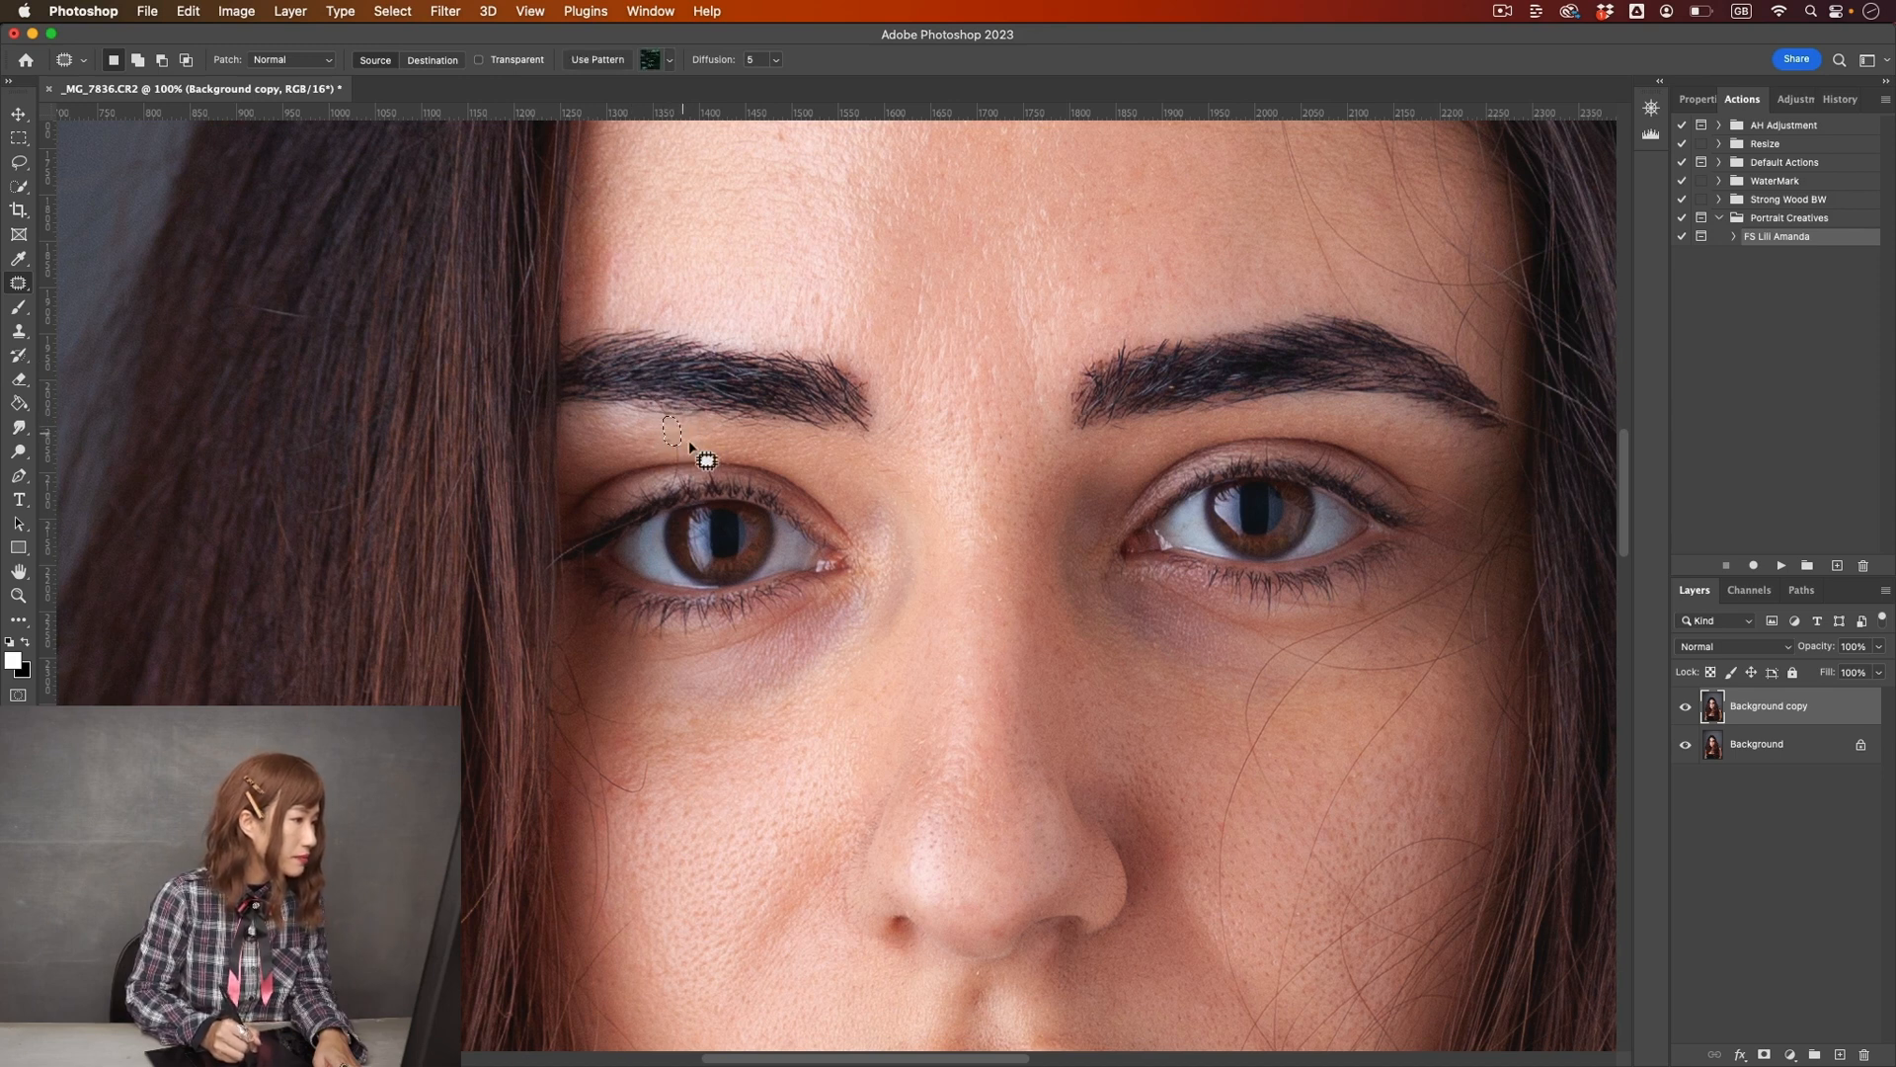
{"action": "left_click", "coordinate": [687, 456]}
{"action": "left_click_drag", "start_coordinate": [669, 440], "coordinate": [671, 454]}
{"action": "left_click", "coordinate": [675, 480]}
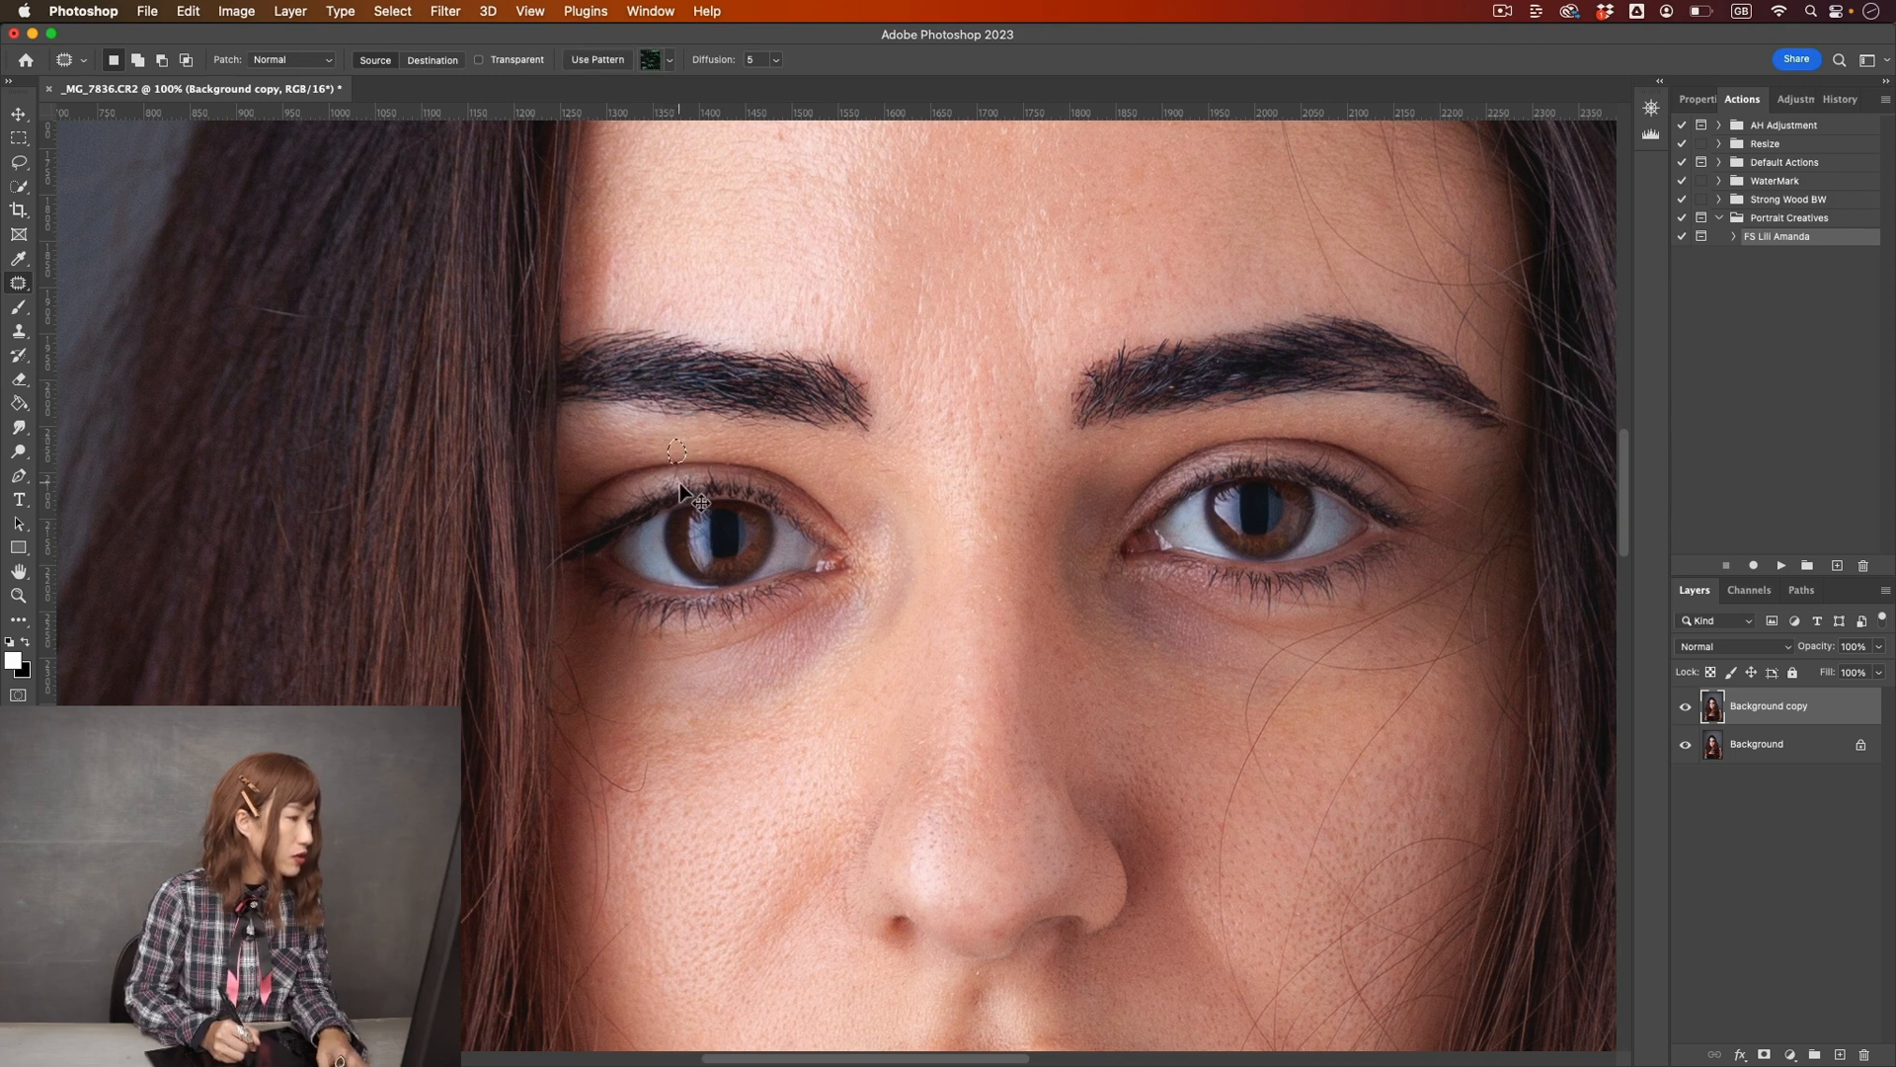
- Patch the skin at the outer end of the image-left upper eyelid, working at 200% zoom
{"action": "key", "text": "super+equal"}
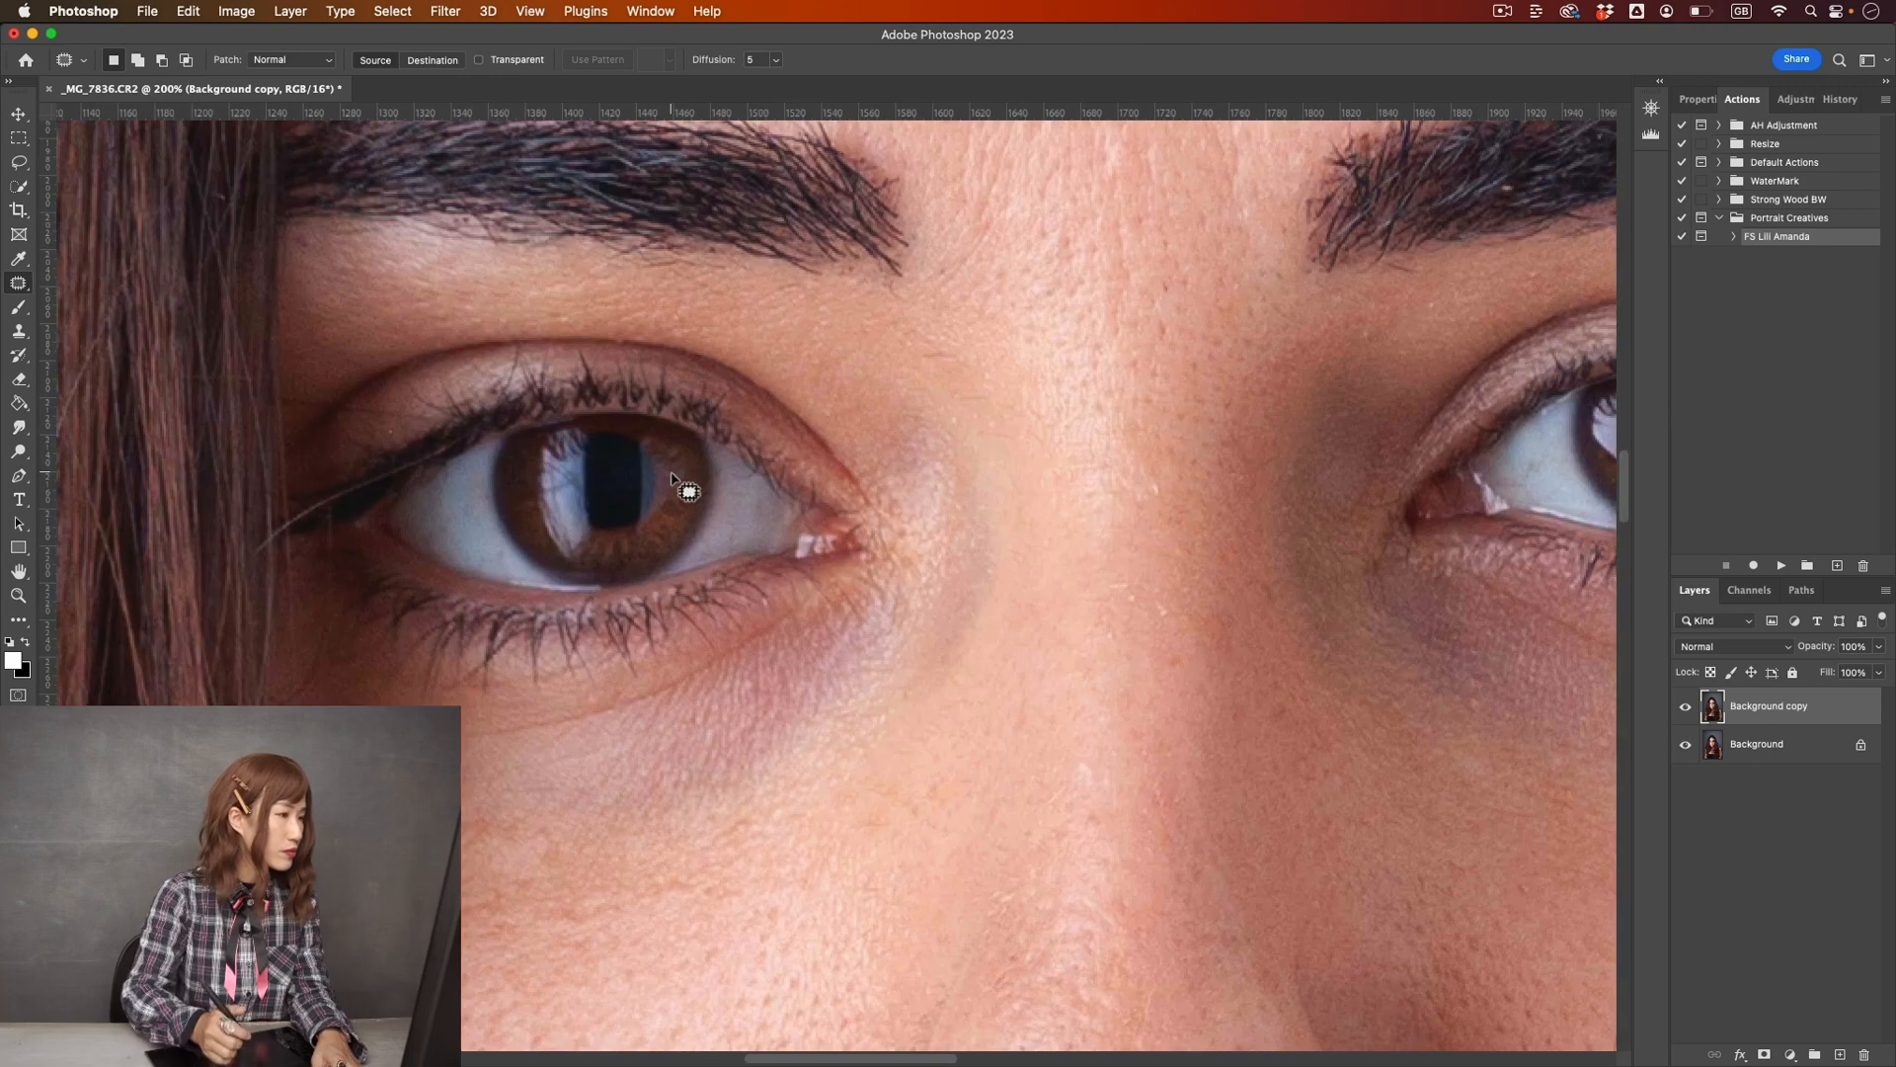
{"action": "mouse_move", "coordinate": [373, 415]}
{"action": "left_mouse_down"}
{"action": "mouse_move", "coordinate": [423, 432]}
{"action": "mouse_move", "coordinate": [392, 403]}
{"action": "mouse_move", "coordinate": [357, 430]}
{"action": "mouse_move", "coordinate": [365, 386]}
{"action": "mouse_move", "coordinate": [303, 411]}
{"action": "mouse_move", "coordinate": [285, 398]}
{"action": "mouse_move", "coordinate": [335, 375]}
{"action": "left_mouse_up"}
{"action": "key", "text": "super+d"}
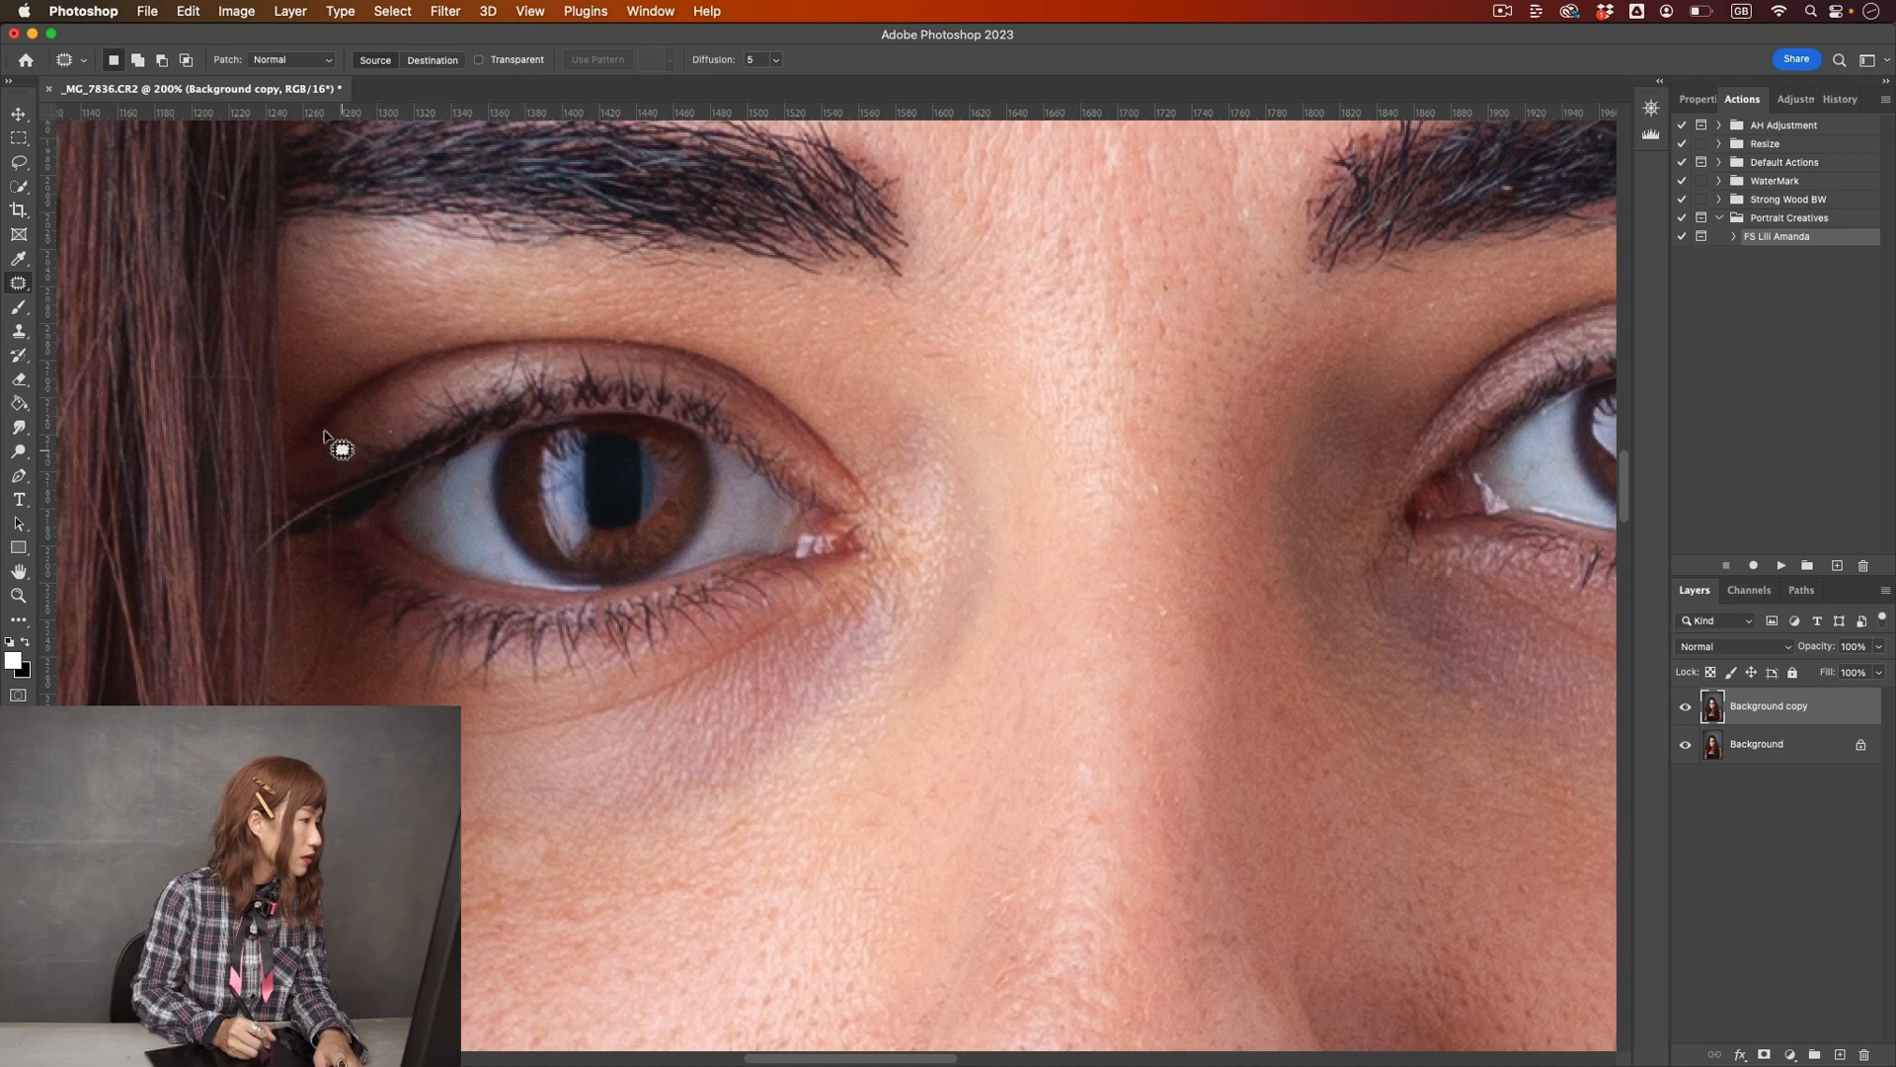
- Patch away the stray hairs on the outer part of the image-left cheek, working at 100% zoom
{"action": "key", "text": "super+0"}
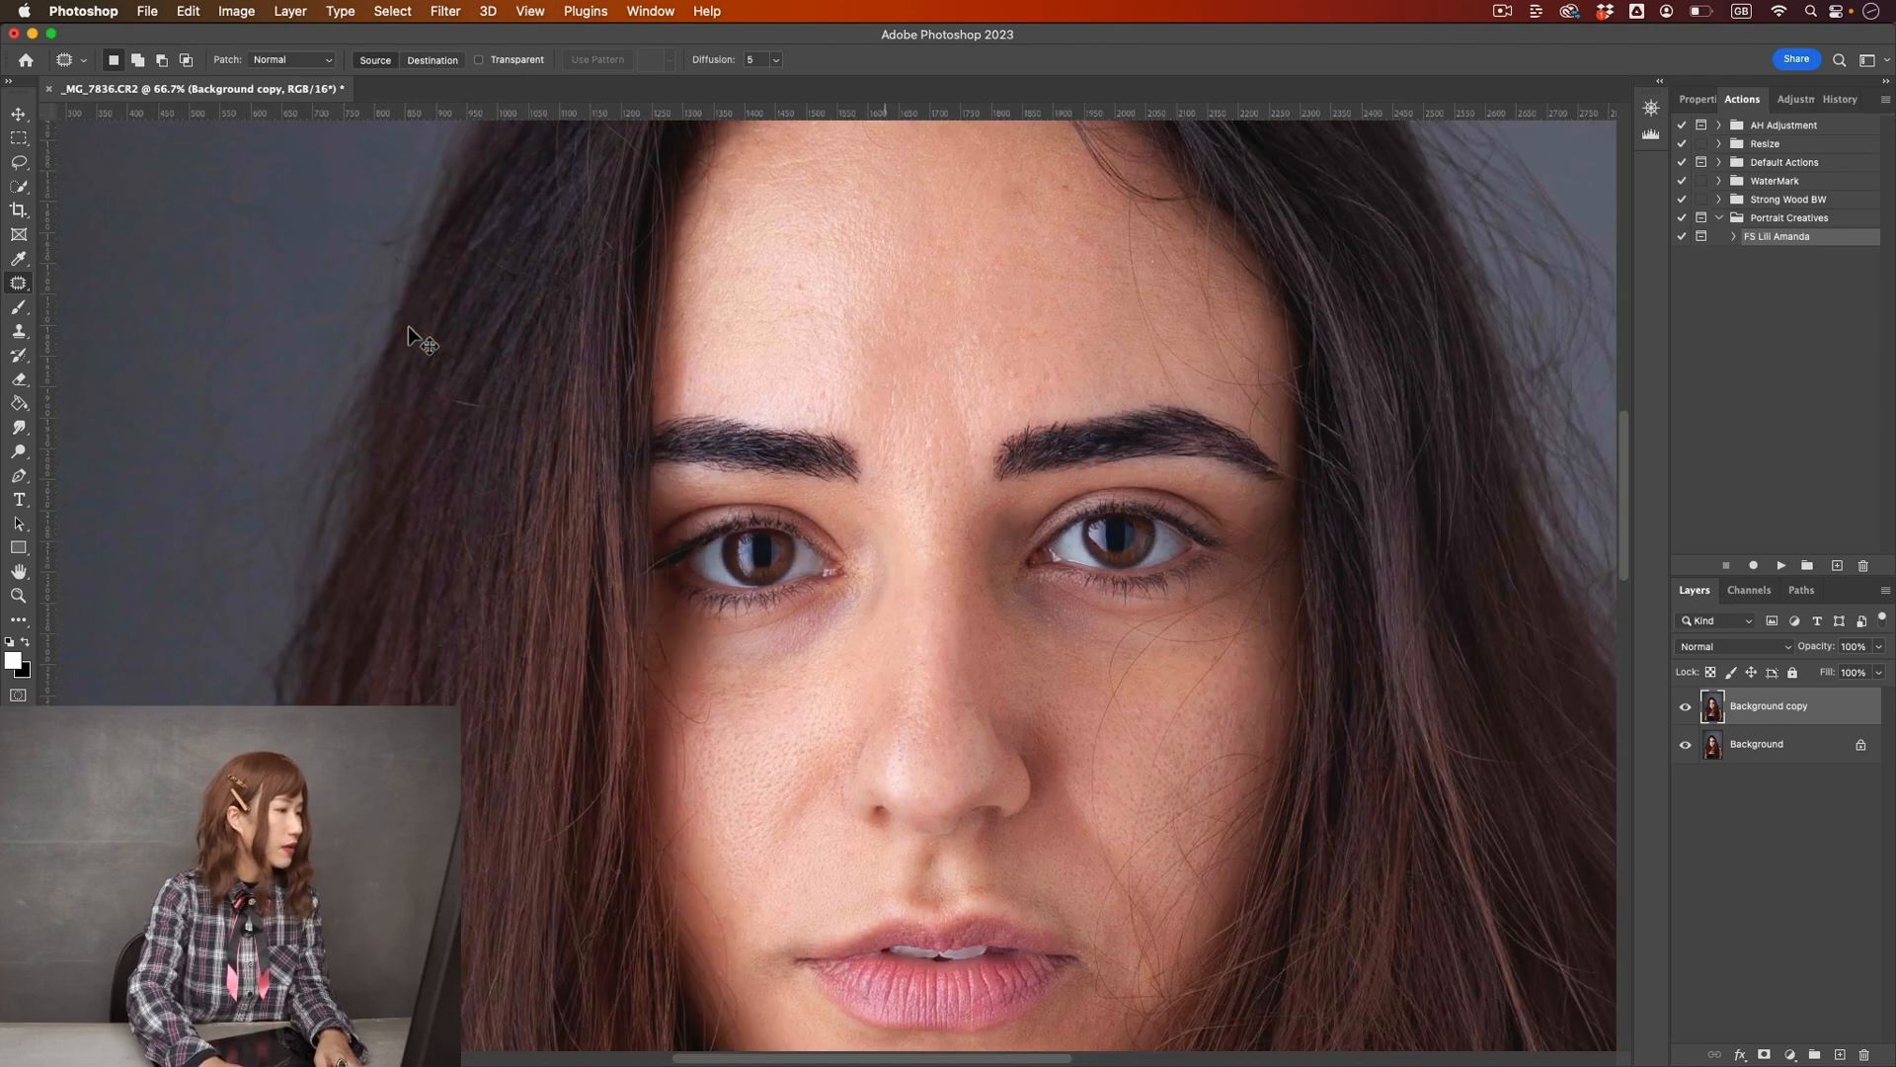
{"action": "key", "text": "super+1"}
{"action": "key", "text": "super+minus"}
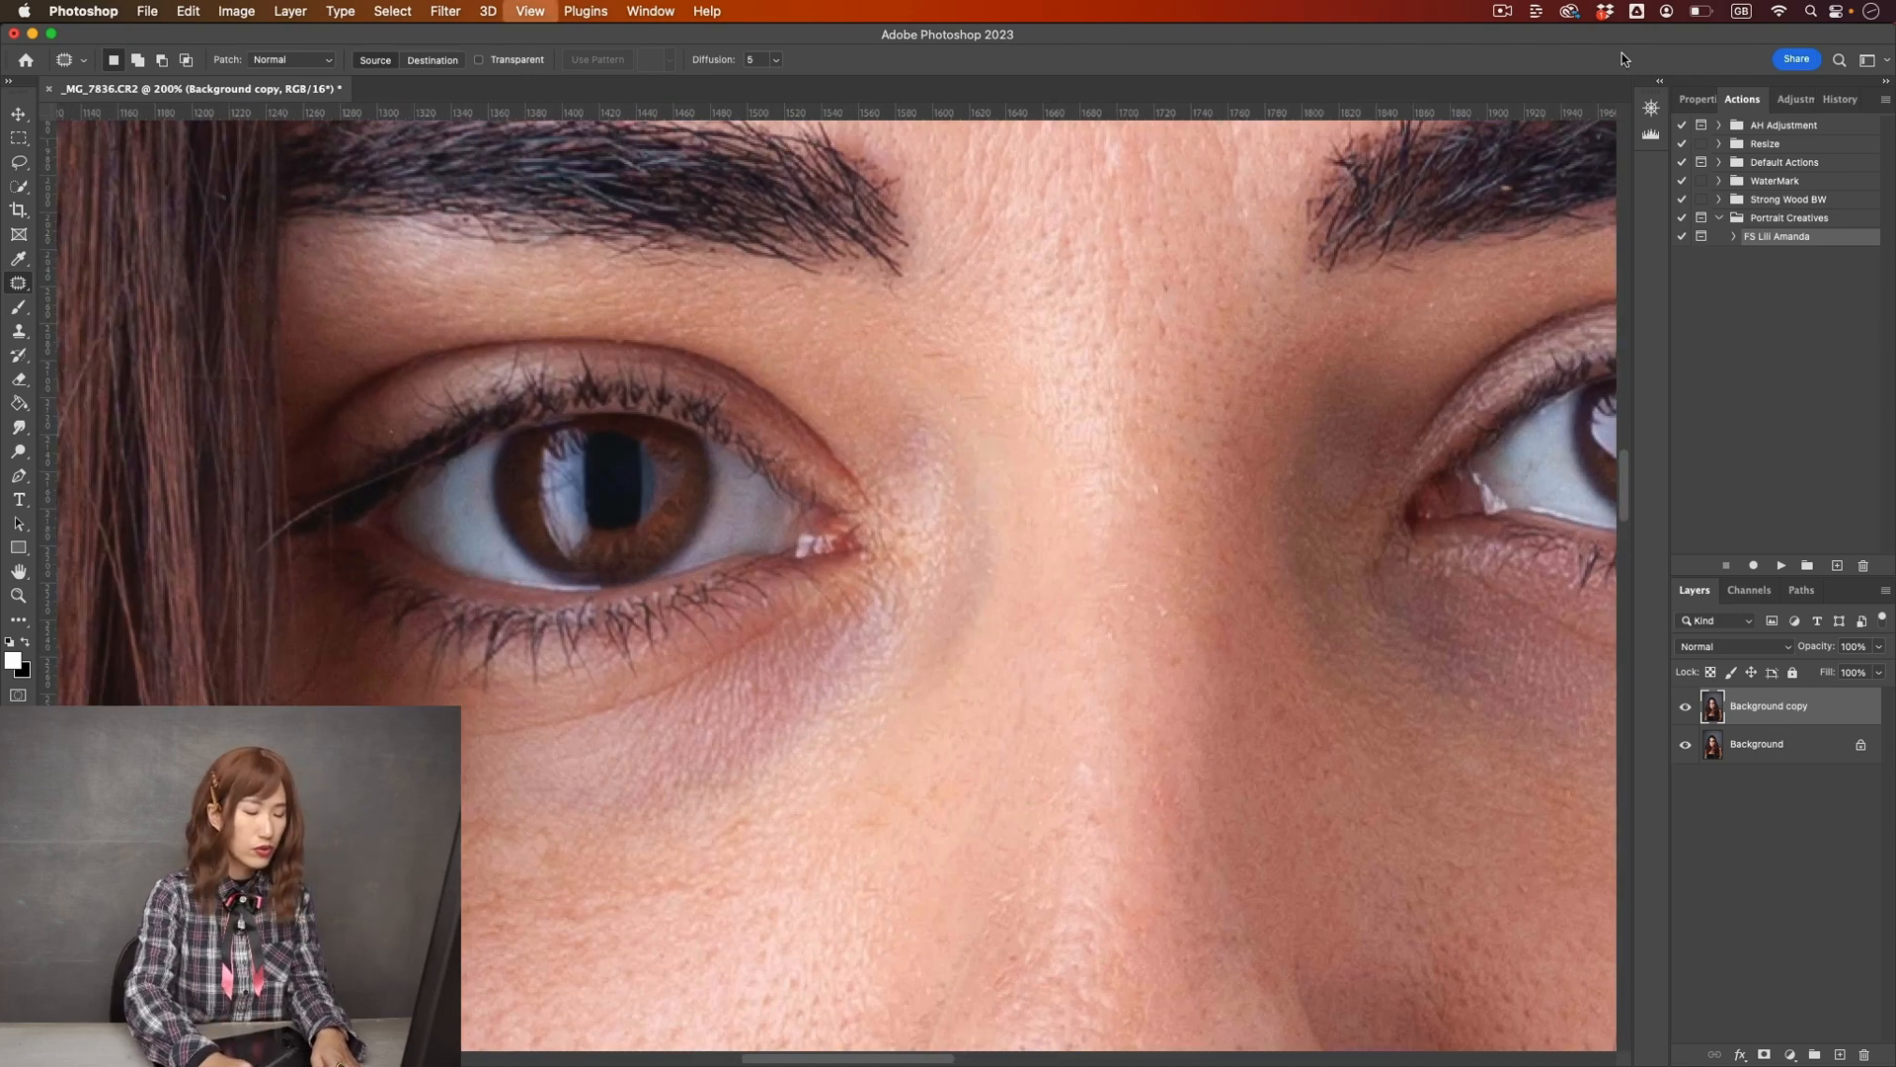
{"action": "mouse_move", "coordinate": [735, 742]}
{"action": "left_mouse_down"}
{"action": "mouse_move", "coordinate": [668, 592]}
{"action": "mouse_move", "coordinate": [610, 597]}
{"action": "mouse_move", "coordinate": [632, 632]}
{"action": "mouse_move", "coordinate": [620, 585]}
{"action": "mouse_move", "coordinate": [656, 631]}
{"action": "mouse_move", "coordinate": [652, 664]}
{"action": "left_mouse_up"}
{"action": "key", "text": "super+d"}
{"action": "key", "text": "super+d"}
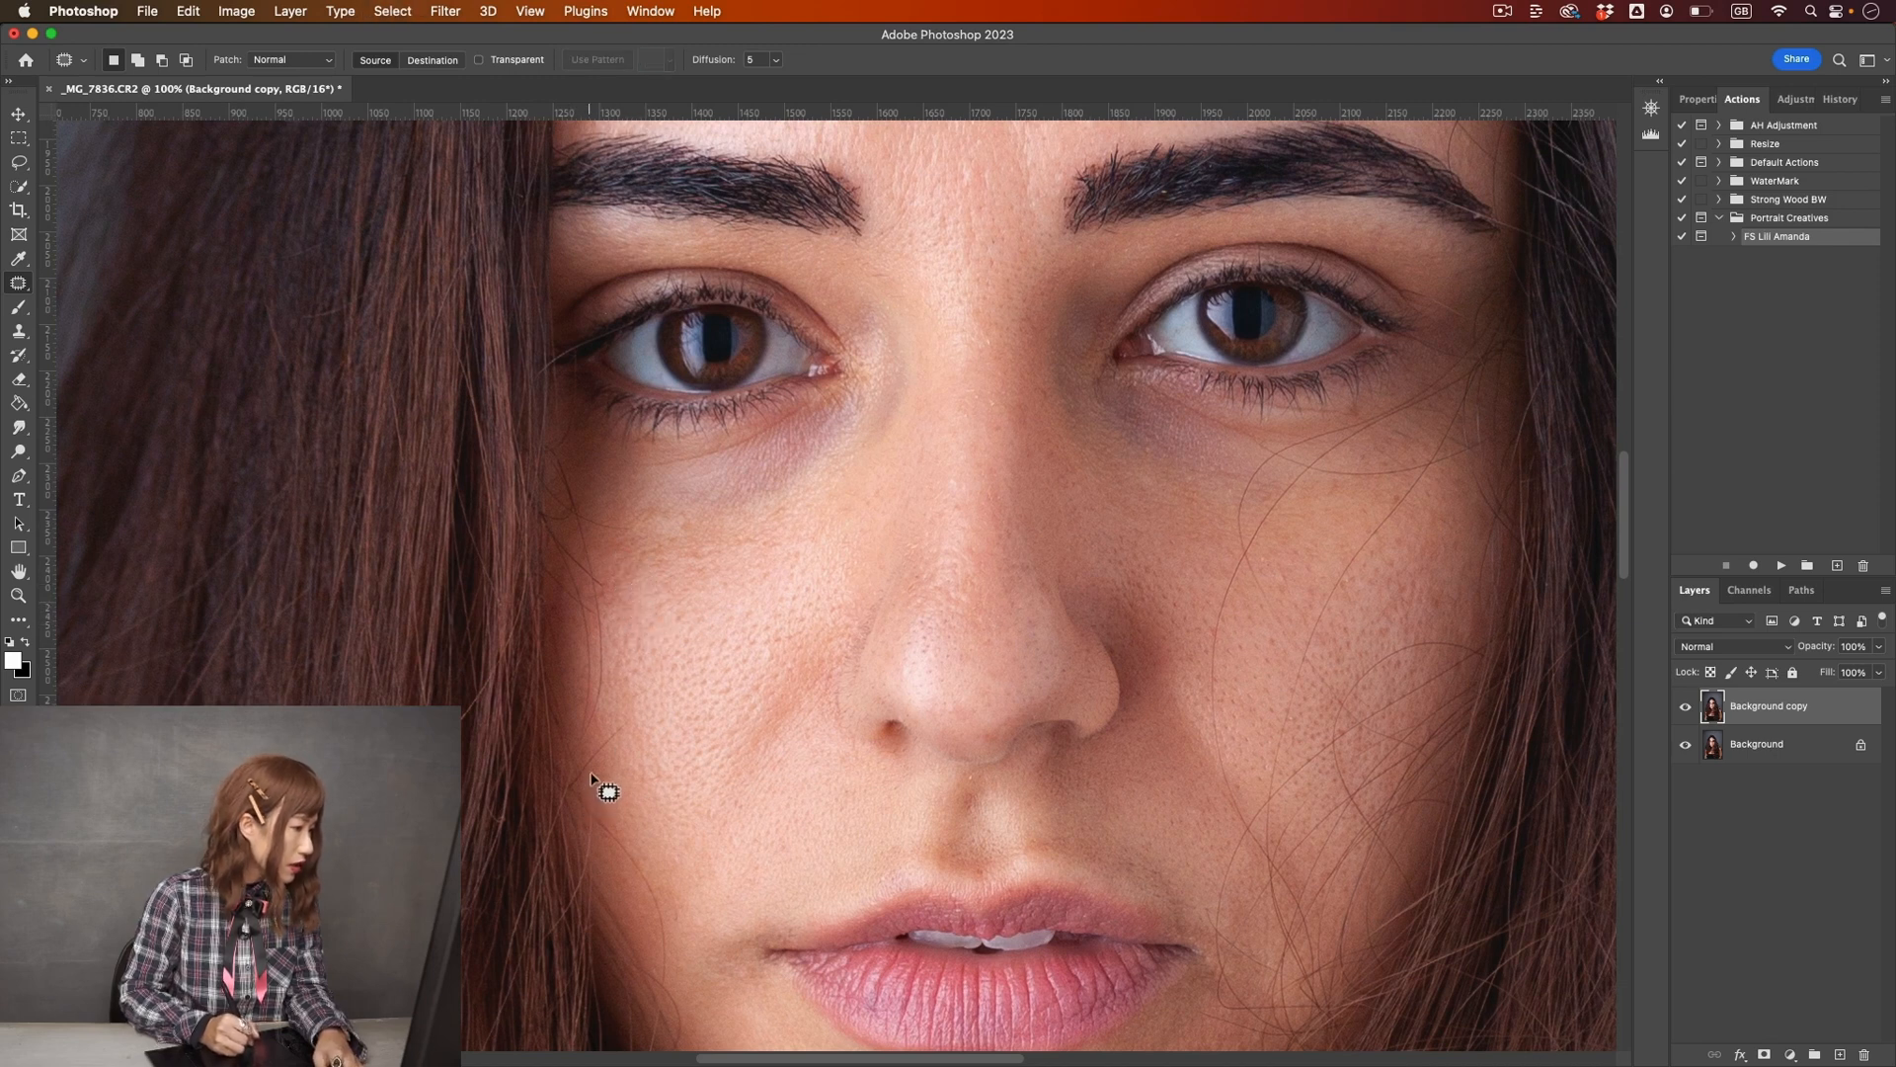
{"action": "mouse_move", "coordinate": [601, 761]}
{"action": "left_mouse_down"}
{"action": "mouse_move", "coordinate": [625, 724]}
{"action": "mouse_move", "coordinate": [590, 762]}
{"action": "left_mouse_up"}
{"action": "left_click_drag", "start_coordinate": [601, 746], "coordinate": [616, 771]}
{"action": "key", "text": "super+d"}
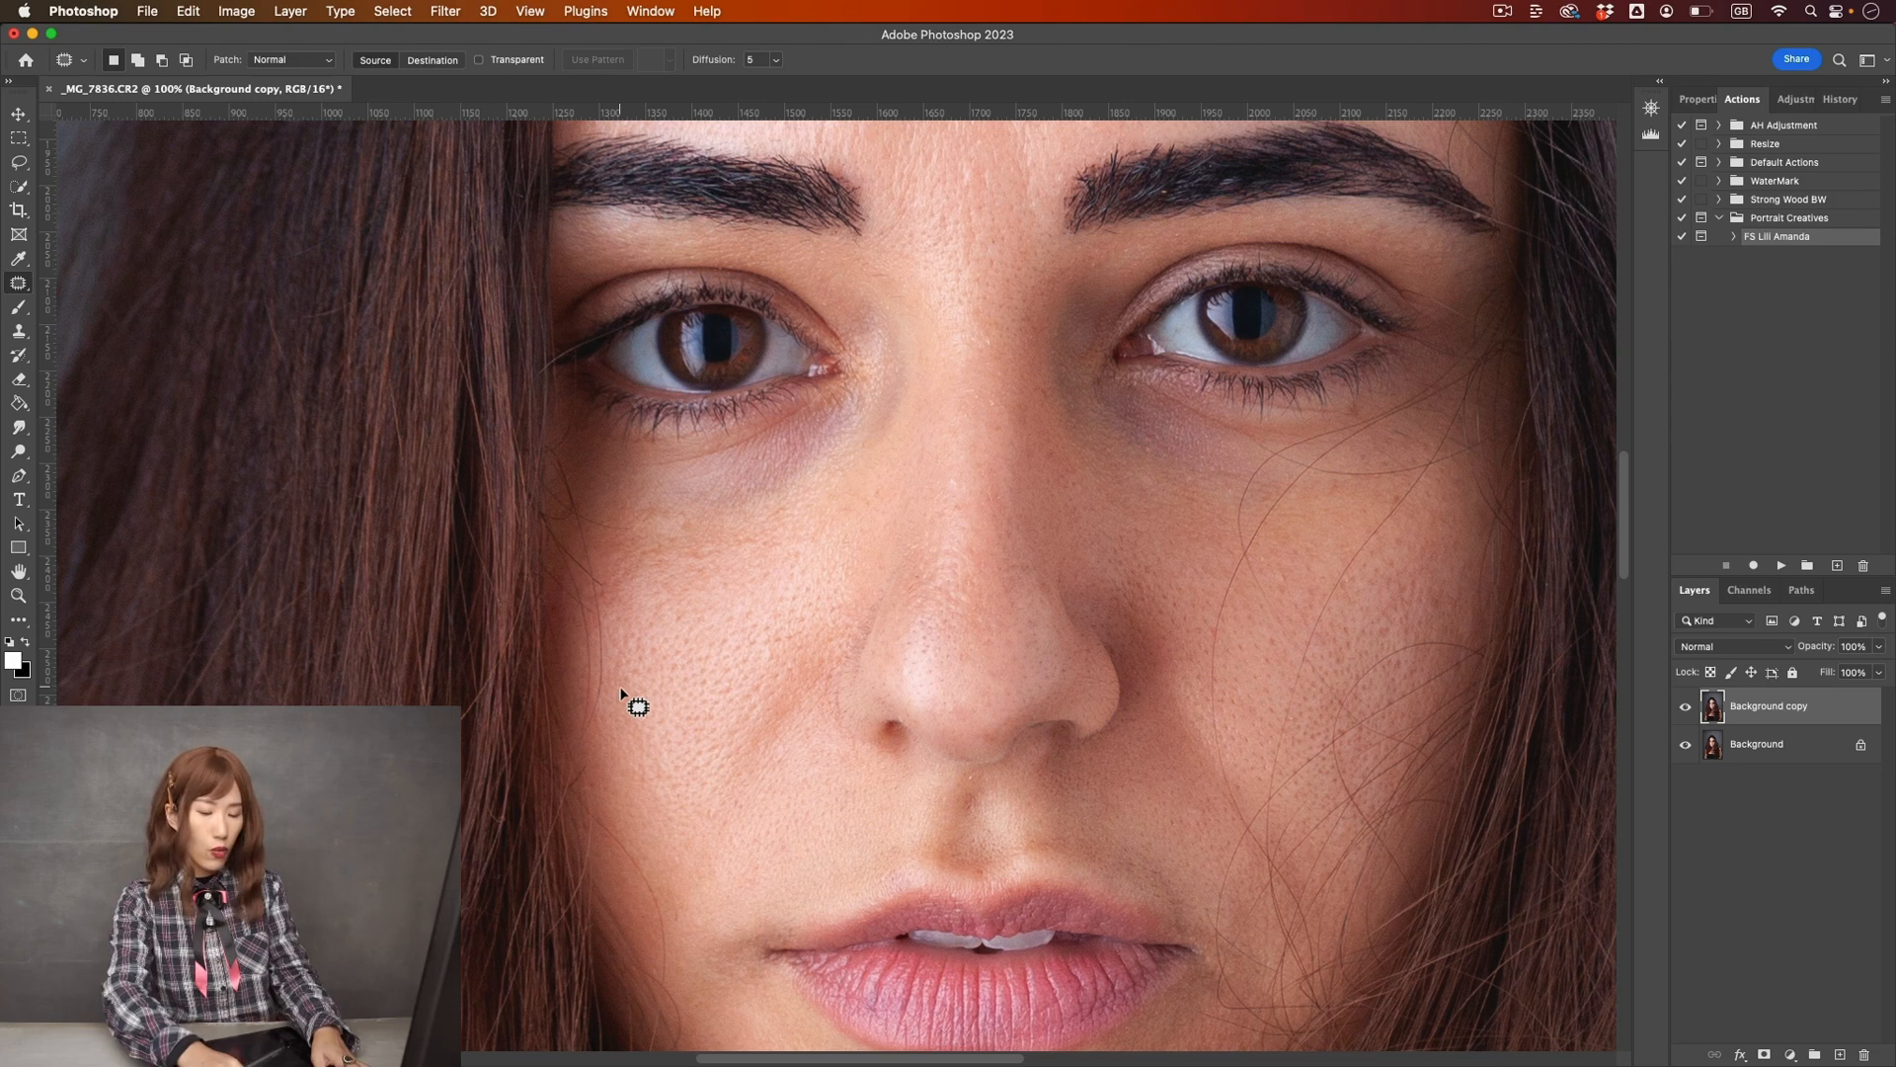
- Patch the stray hair crossing the middle of the image-right cheek, working at 100% zoom
{"action": "key", "text": "super+minus"}
{"action": "left_click_drag", "start_coordinate": [1007, 730], "coordinate": [826, 719]}
{"action": "left_click_drag", "start_coordinate": [1016, 442], "coordinate": [856, 590]}
{"action": "key", "text": "super+plus"}
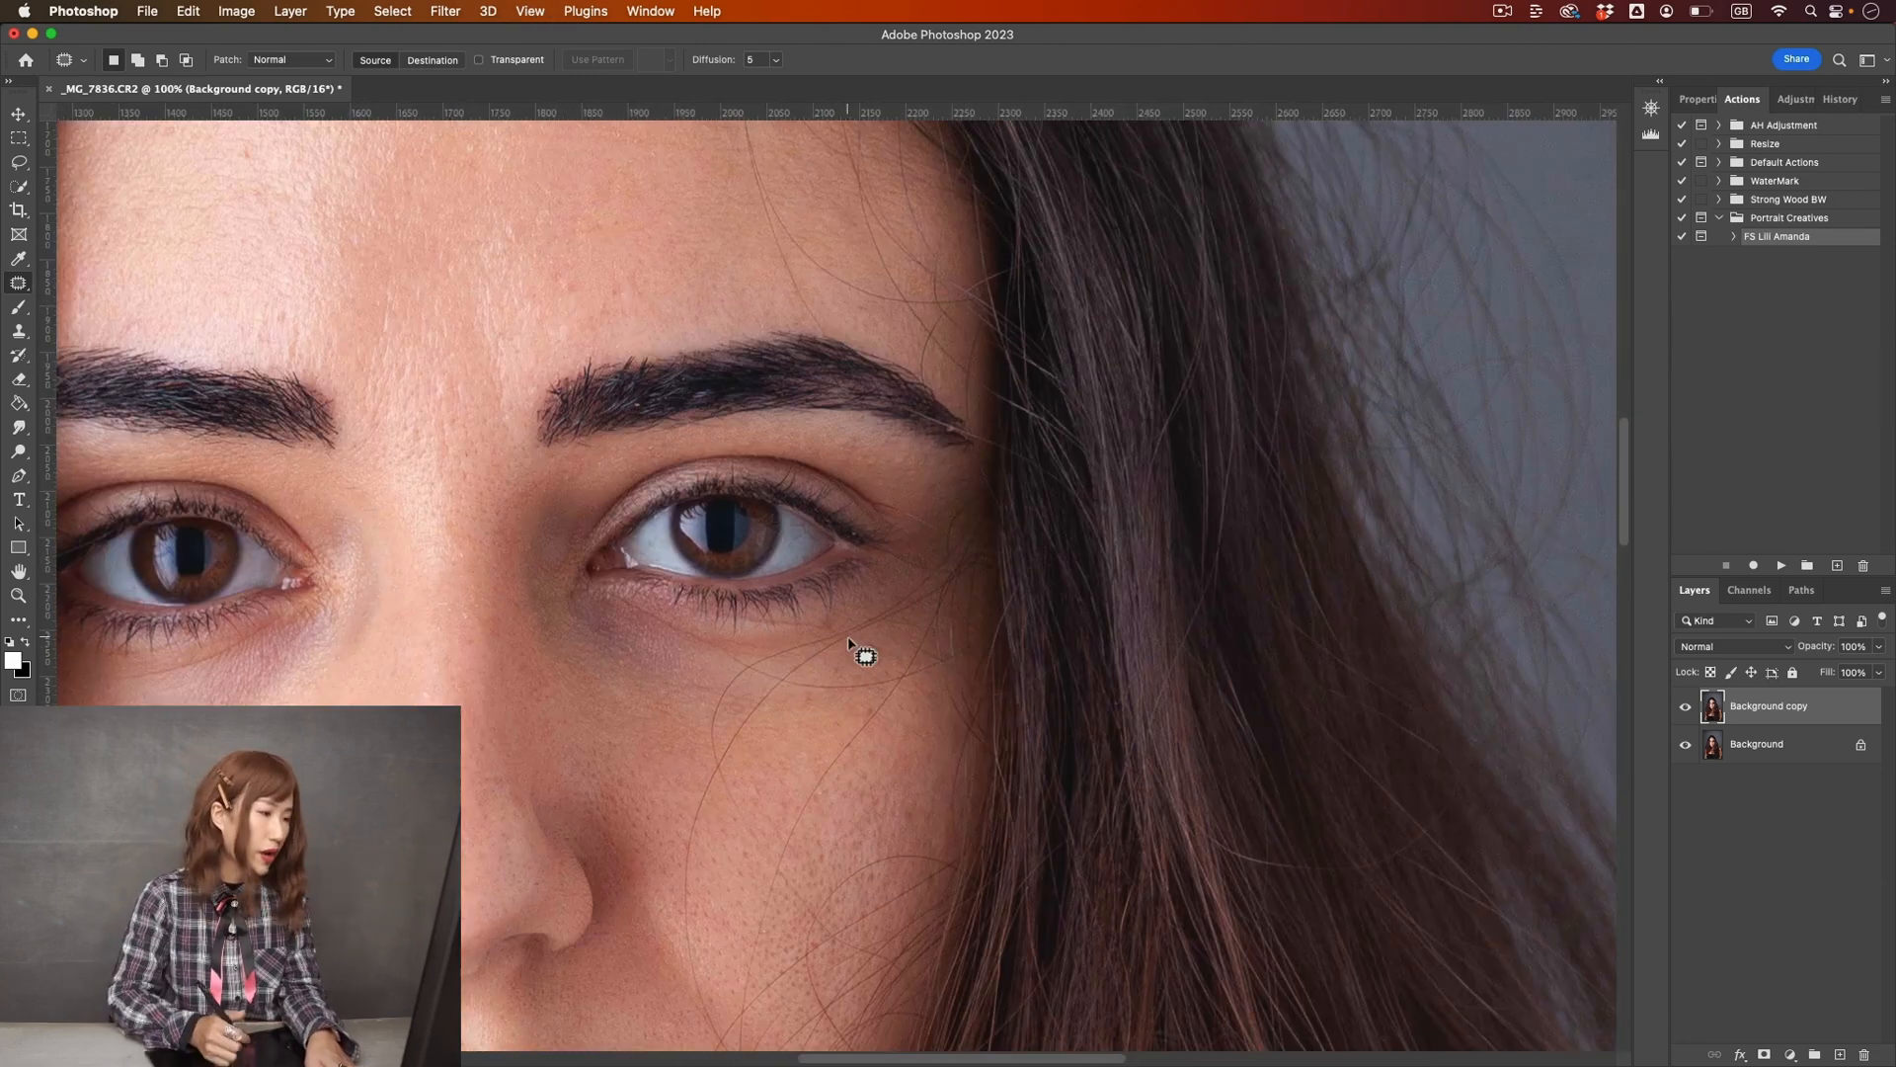
{"action": "scroll", "coordinate": [847, 642], "scroll_direction": "down", "scroll_amount": 5}
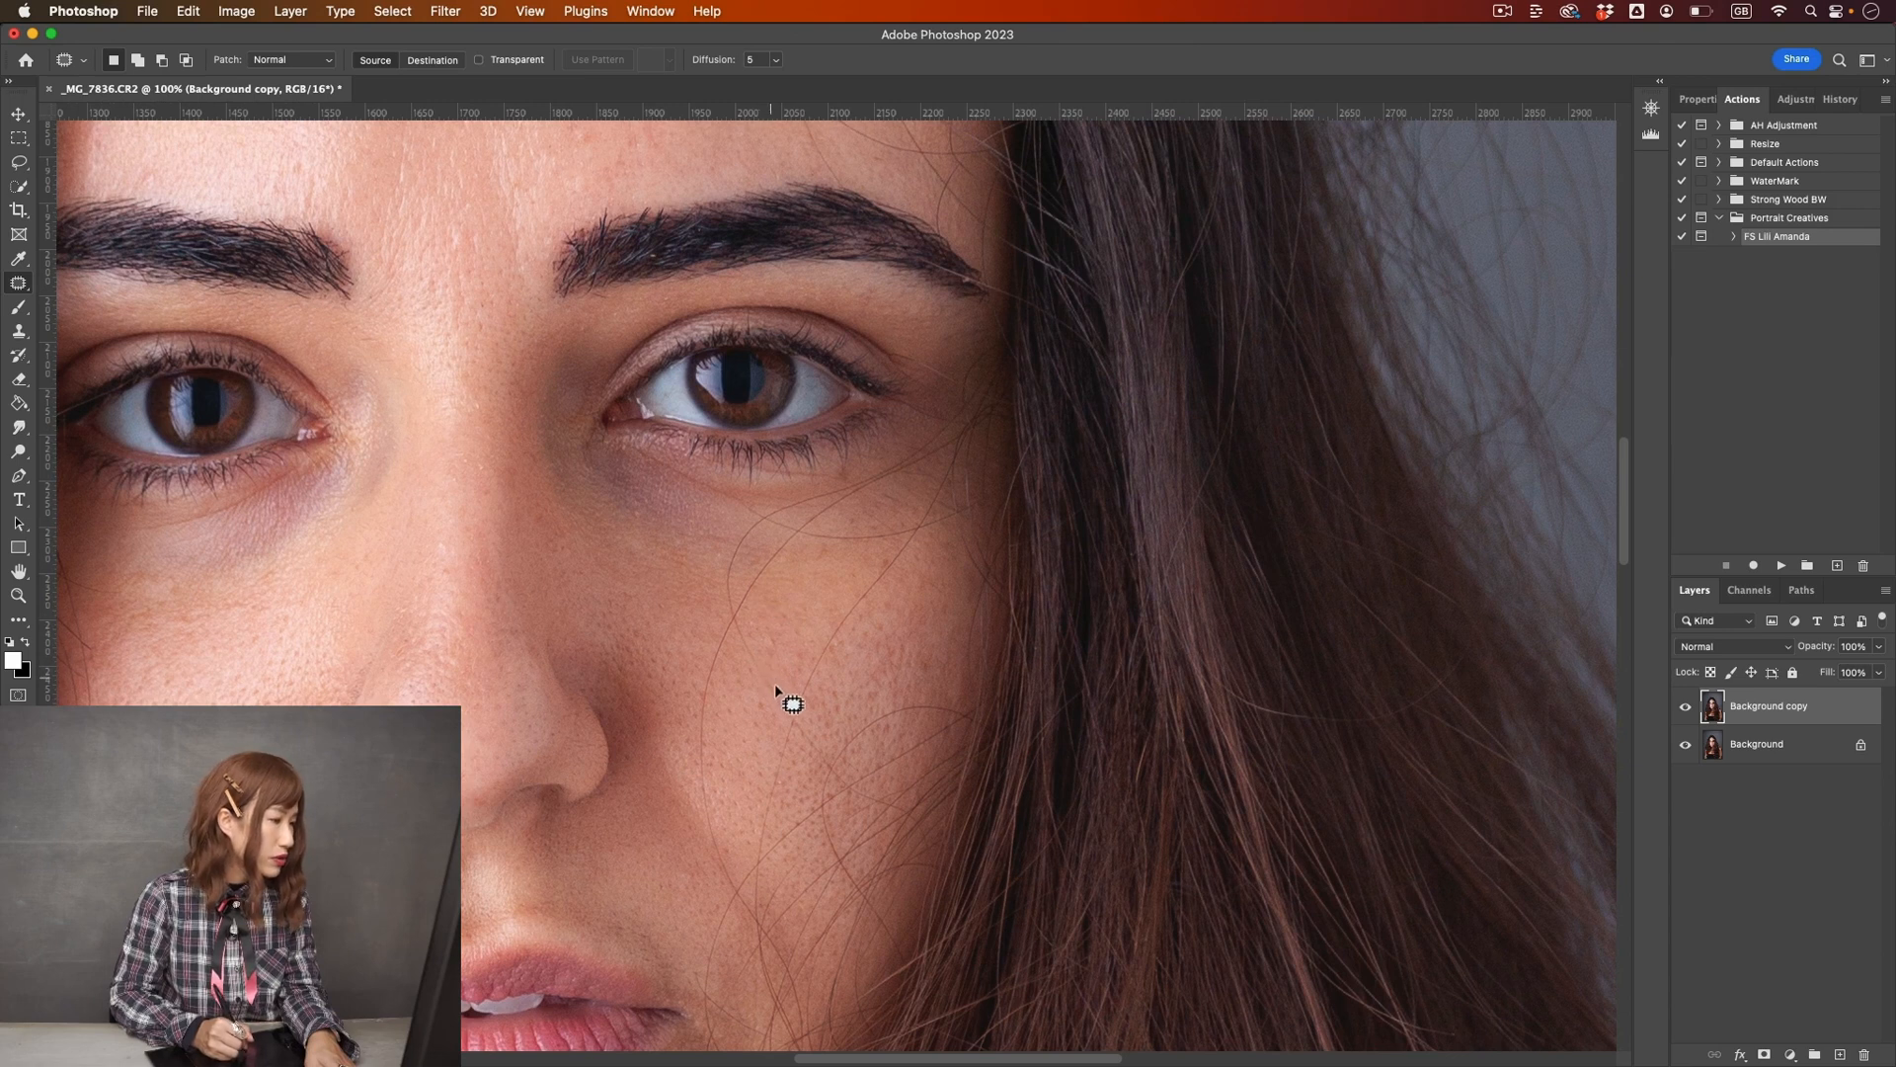
{"action": "mouse_move", "coordinate": [791, 722]}
{"action": "left_mouse_down"}
{"action": "mouse_move", "coordinate": [745, 639]}
{"action": "mouse_move", "coordinate": [788, 719]}
{"action": "mouse_move", "coordinate": [785, 644]}
{"action": "mouse_move", "coordinate": [760, 666]}
{"action": "left_mouse_up"}
{"action": "key", "text": "super+d"}
{"action": "key", "text": "super+d"}
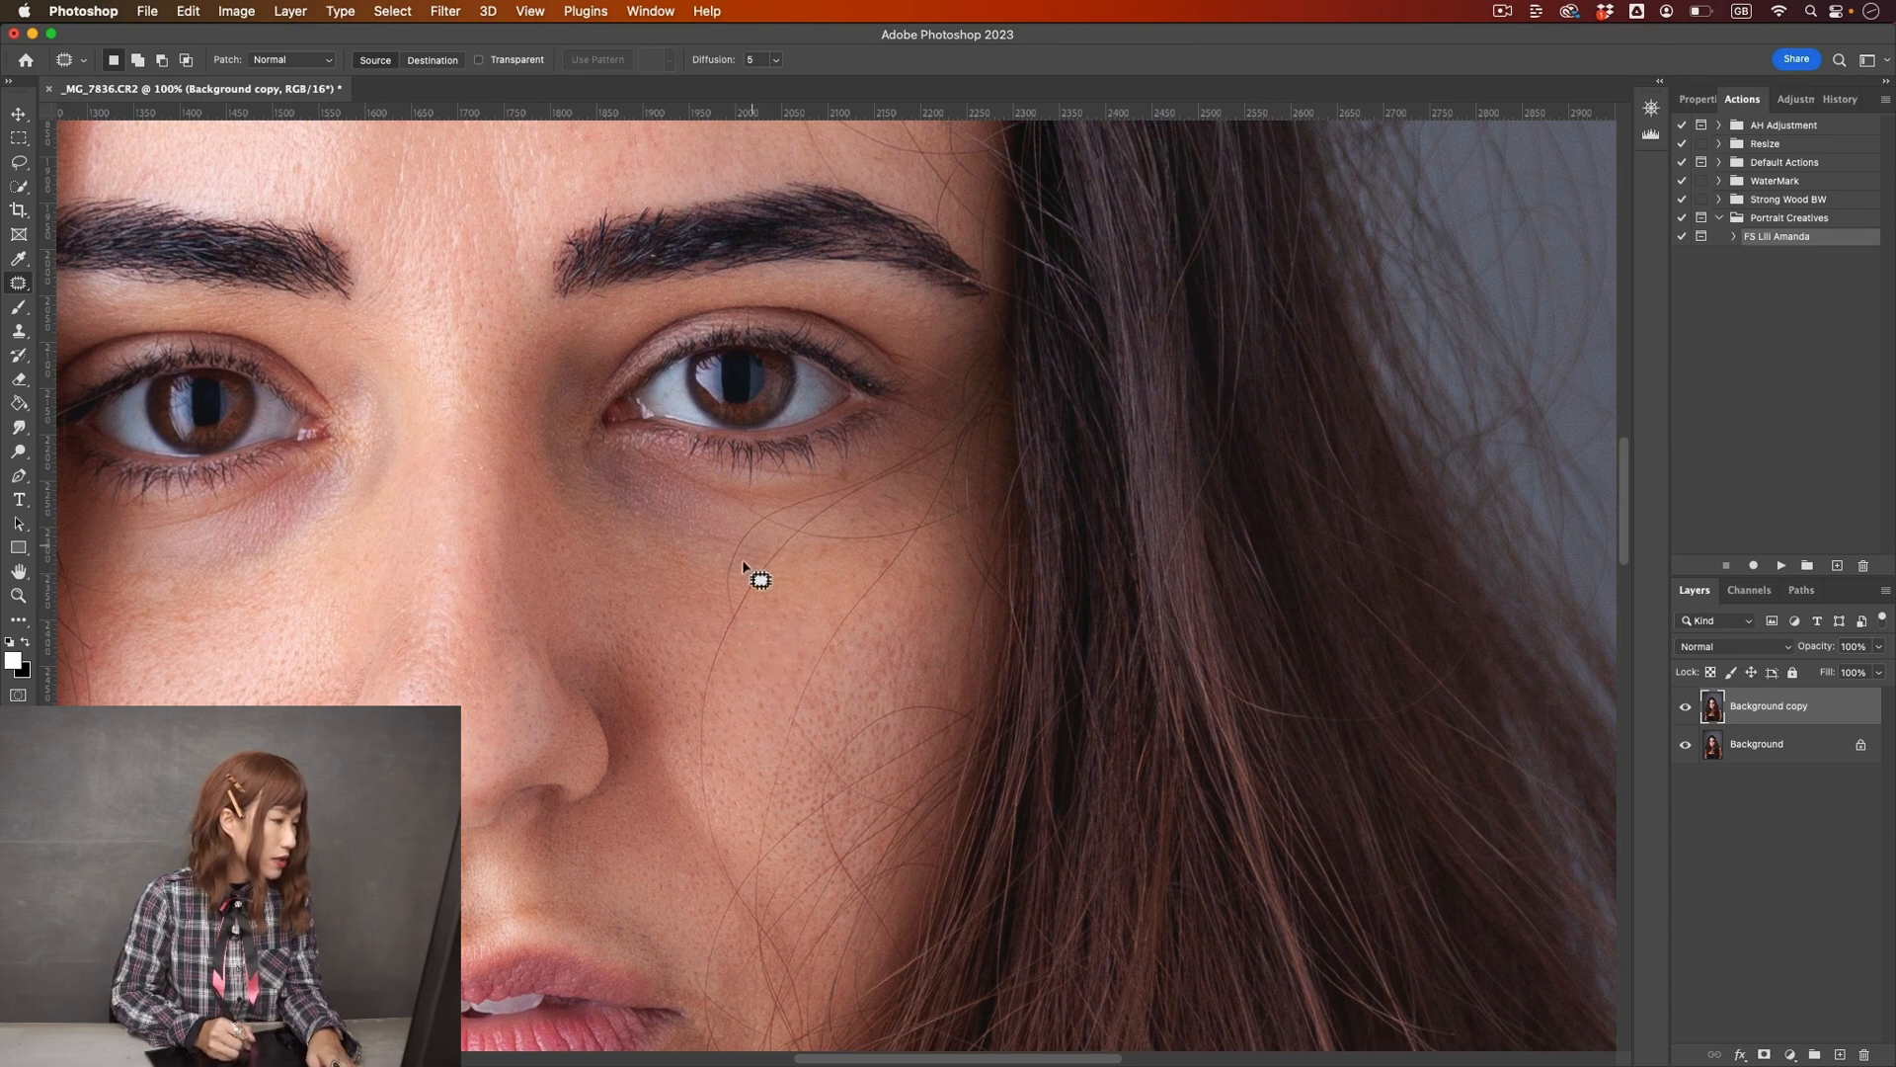
- Patch the long curved stray hair on the image-right cheek, up to its upper part below the eye
{"action": "mouse_move", "coordinate": [728, 618]}
{"action": "left_mouse_down"}
{"action": "mouse_move", "coordinate": [729, 546]}
{"action": "mouse_move", "coordinate": [739, 608]}
{"action": "mouse_move", "coordinate": [700, 611]}
{"action": "mouse_move", "coordinate": [712, 694]}
{"action": "mouse_move", "coordinate": [704, 663]}
{"action": "mouse_move", "coordinate": [729, 622]}
{"action": "mouse_move", "coordinate": [719, 668]}
{"action": "mouse_move", "coordinate": [688, 660]}
{"action": "mouse_move", "coordinate": [764, 601]}
{"action": "left_mouse_up"}
{"action": "key", "text": "super+d"}
{"action": "key", "text": "super+d"}
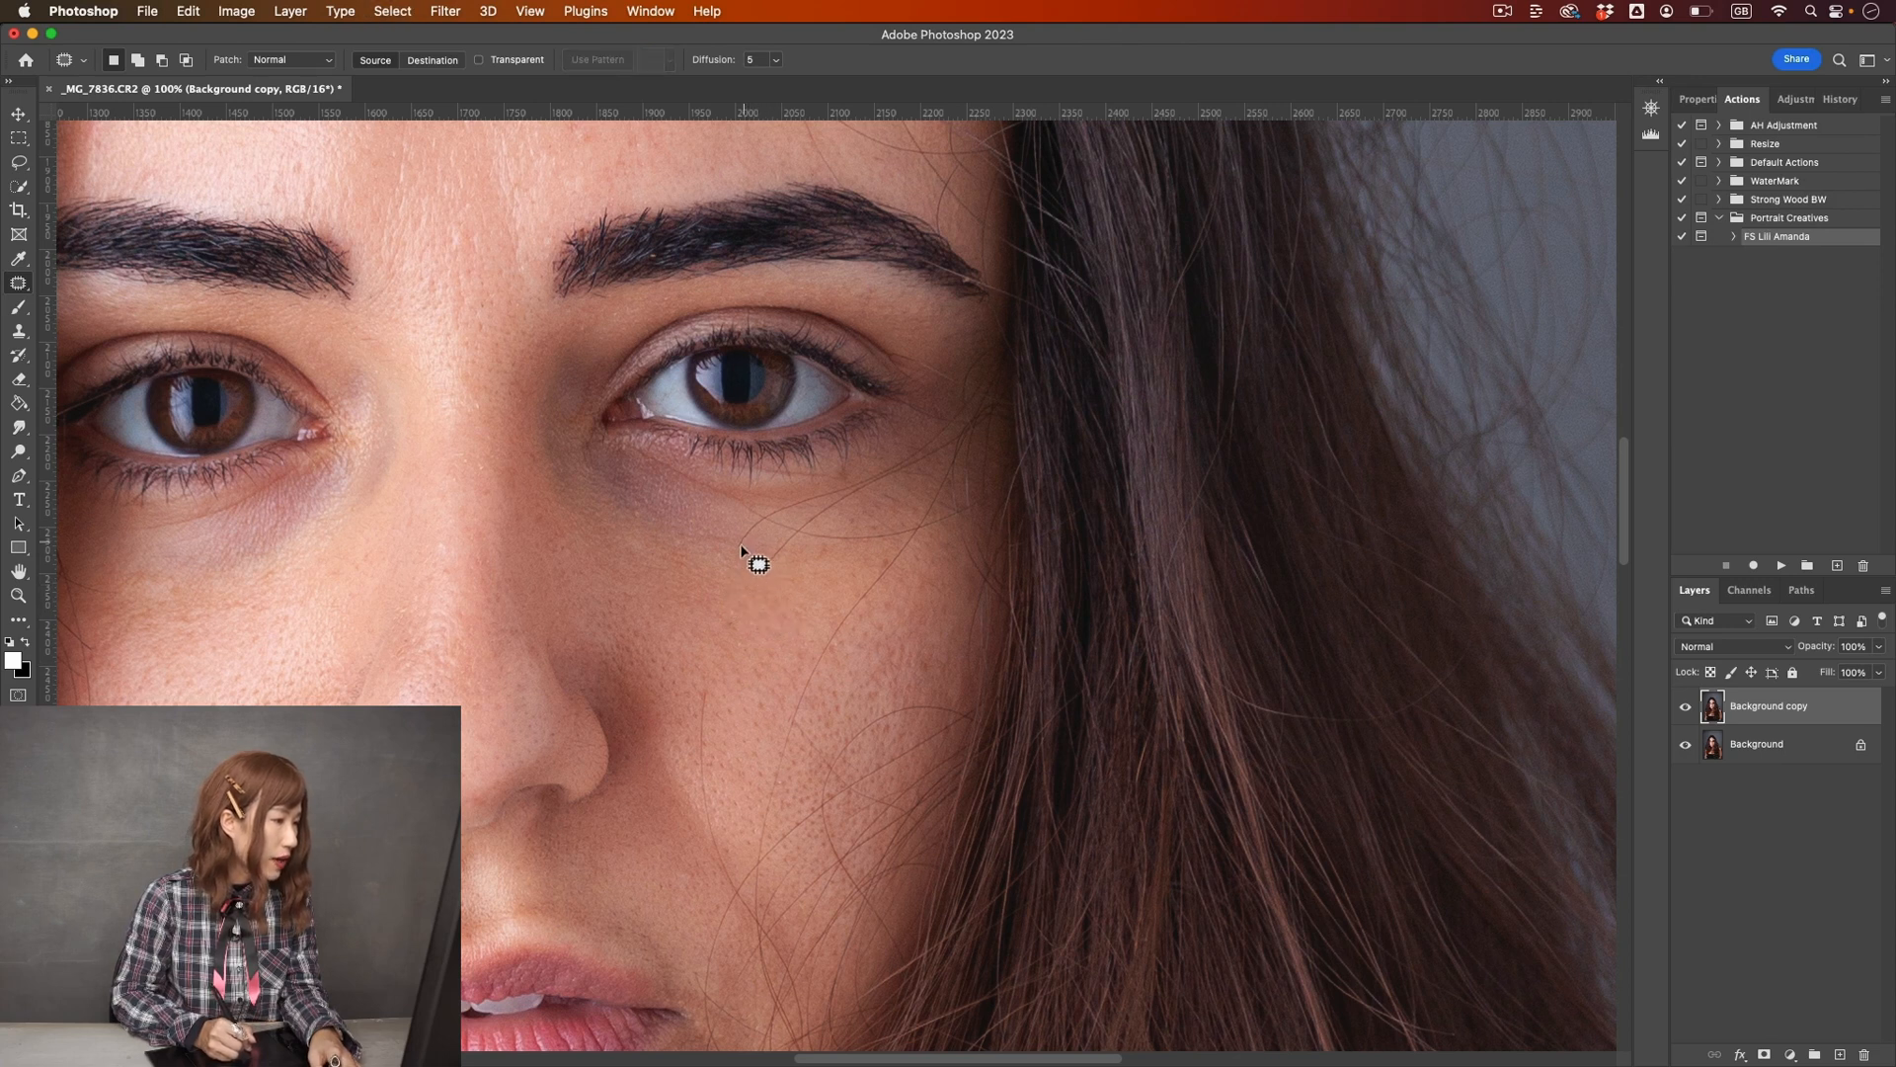
{"action": "mouse_move", "coordinate": [763, 524]}
{"action": "left_mouse_down"}
{"action": "mouse_move", "coordinate": [720, 529]}
{"action": "mouse_move", "coordinate": [766, 559]}
{"action": "left_mouse_up"}
{"action": "key", "text": "super+d"}
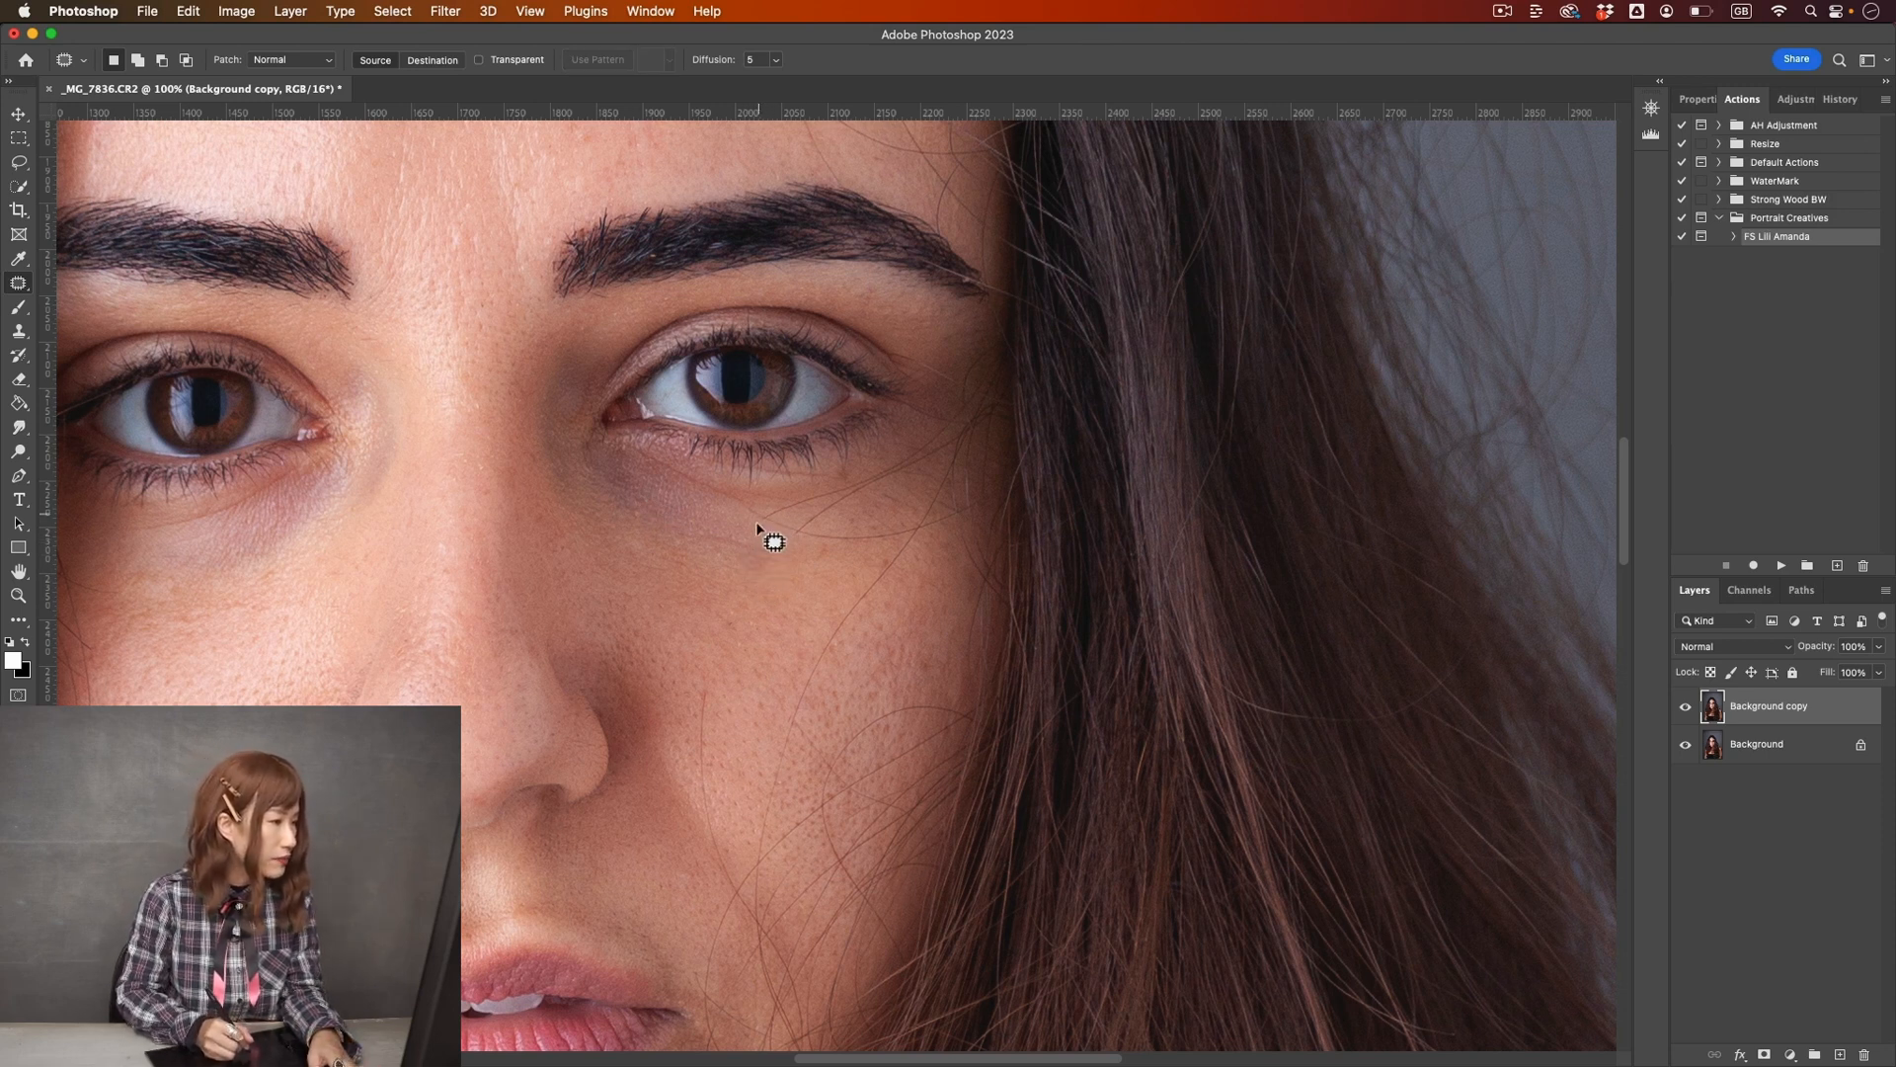
- Patch away the stray hairs running beneath the image-right eye toward its outer corner
{"action": "mouse_move", "coordinate": [754, 517]}
{"action": "left_mouse_down"}
{"action": "mouse_move", "coordinate": [866, 537]}
{"action": "mouse_move", "coordinate": [833, 545]}
{"action": "mouse_move", "coordinate": [801, 523]}
{"action": "mouse_move", "coordinate": [842, 497]}
{"action": "mouse_move", "coordinate": [778, 515]}
{"action": "mouse_move", "coordinate": [828, 491]}
{"action": "mouse_move", "coordinate": [794, 514]}
{"action": "mouse_move", "coordinate": [813, 521]}
{"action": "mouse_move", "coordinate": [843, 483]}
{"action": "mouse_move", "coordinate": [873, 487]}
{"action": "mouse_move", "coordinate": [800, 527]}
{"action": "mouse_move", "coordinate": [832, 502]}
{"action": "left_mouse_up"}
{"action": "key", "text": "super+d"}
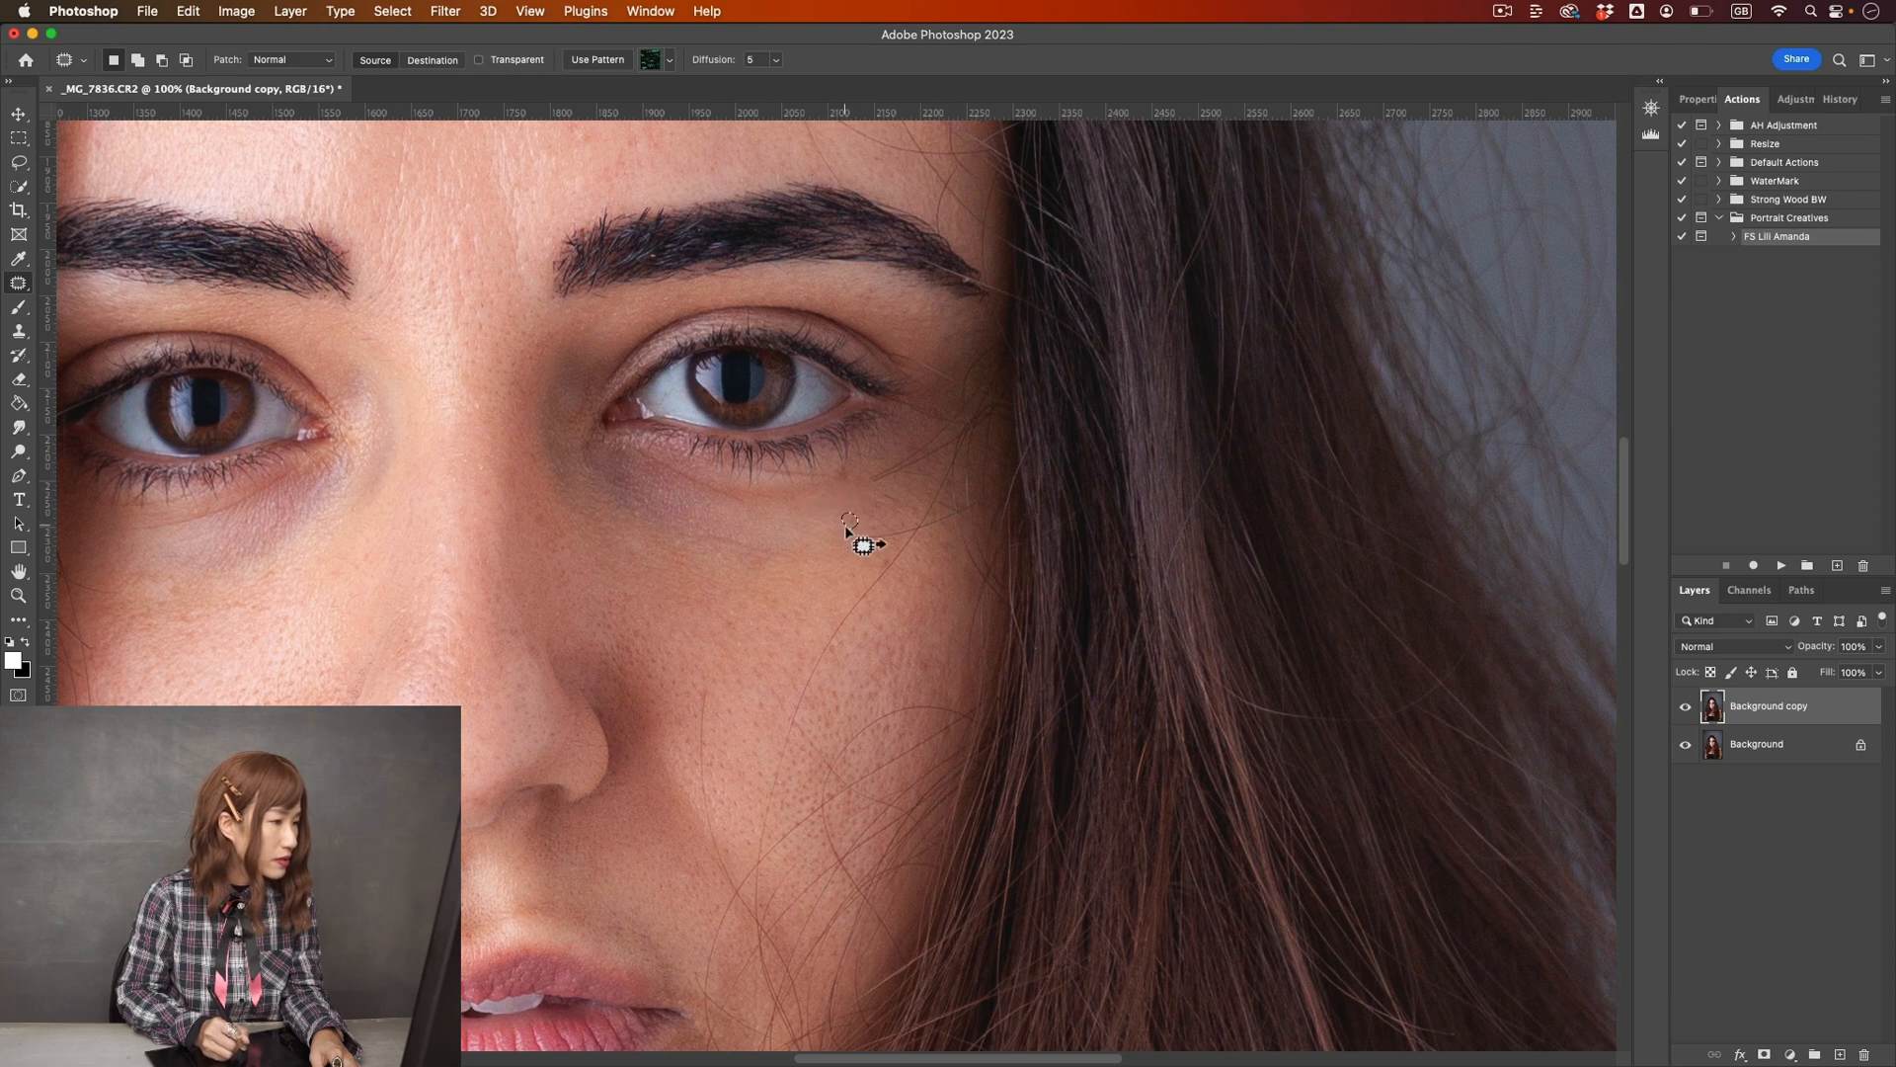
{"action": "key", "text": "super+d"}
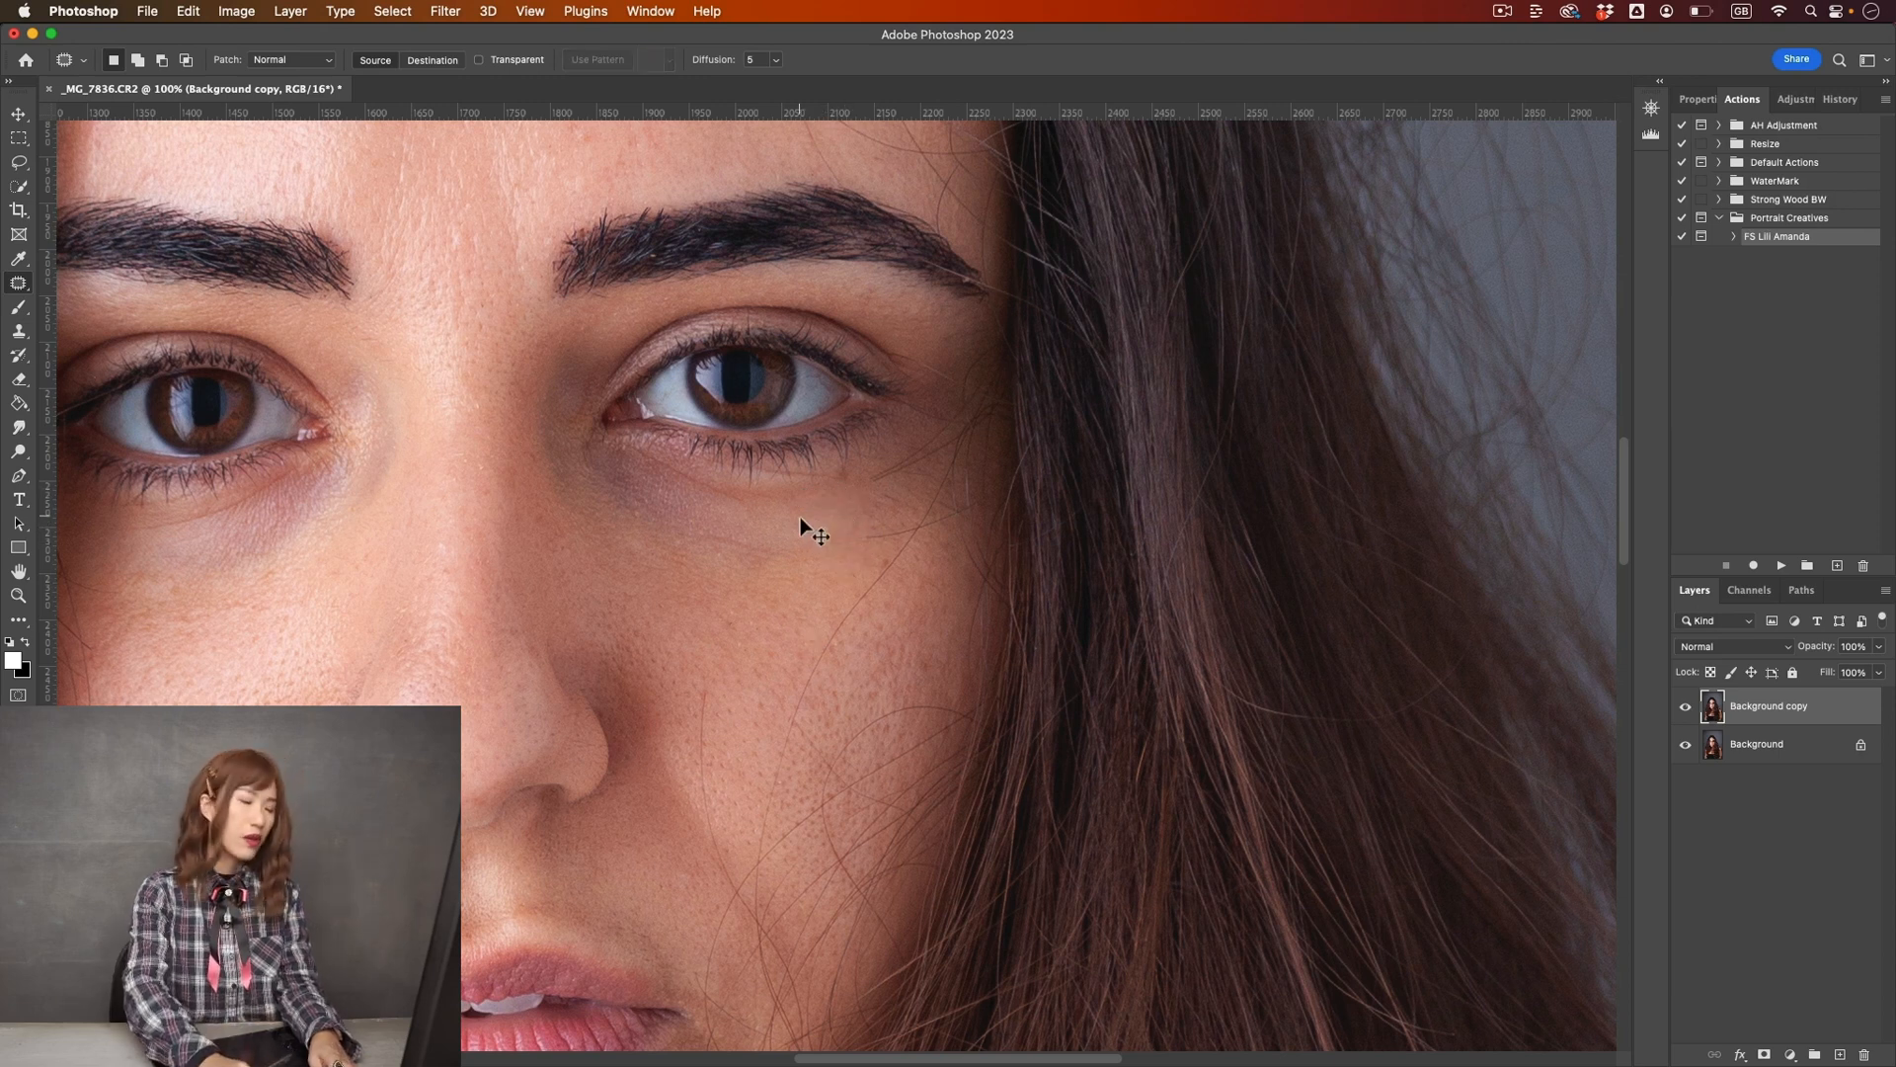
- Flatten the retouched copy and the Background into a single layer
{"action": "key", "text": "super+minus"}
{"action": "key", "text": "super+minus"}
{"action": "key", "text": "super+minus"}
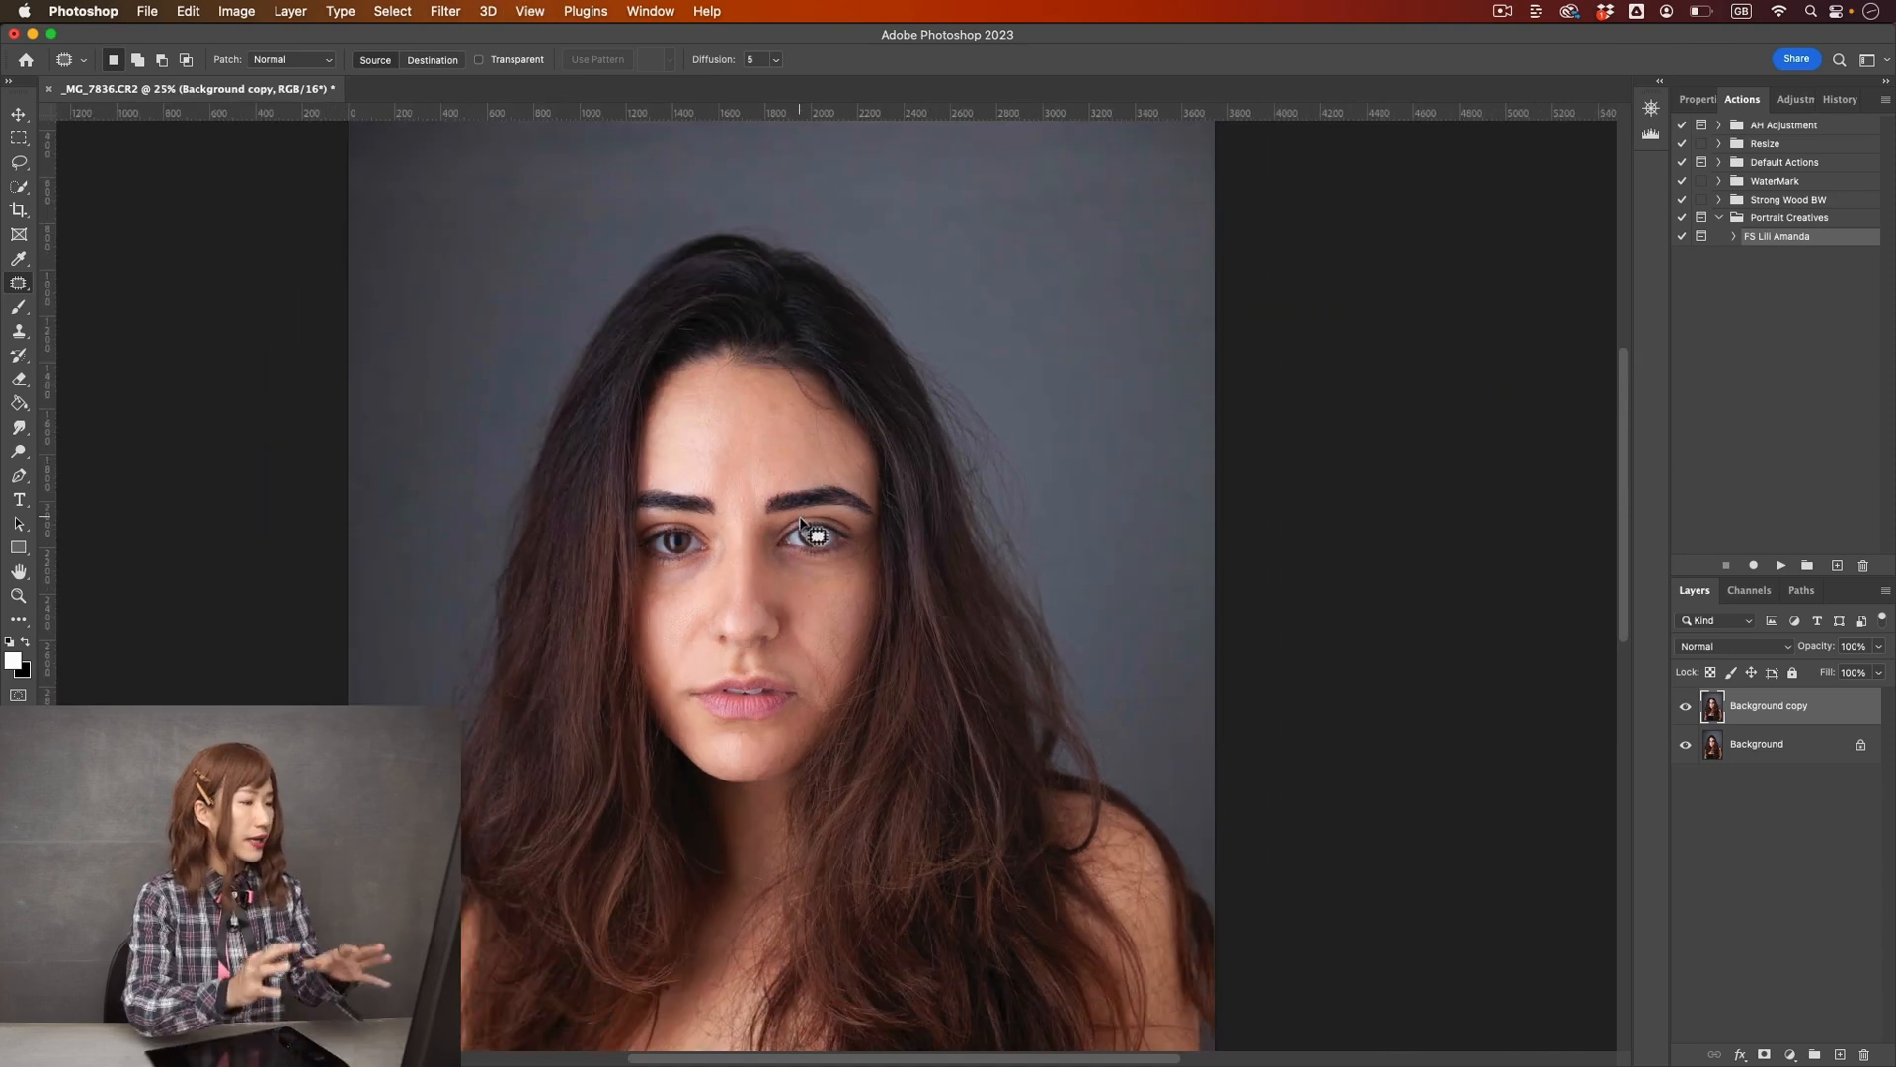
{"action": "key", "text": "super+equal"}
{"action": "key", "text": "super+equal"}
{"action": "key", "text": "super+minus"}
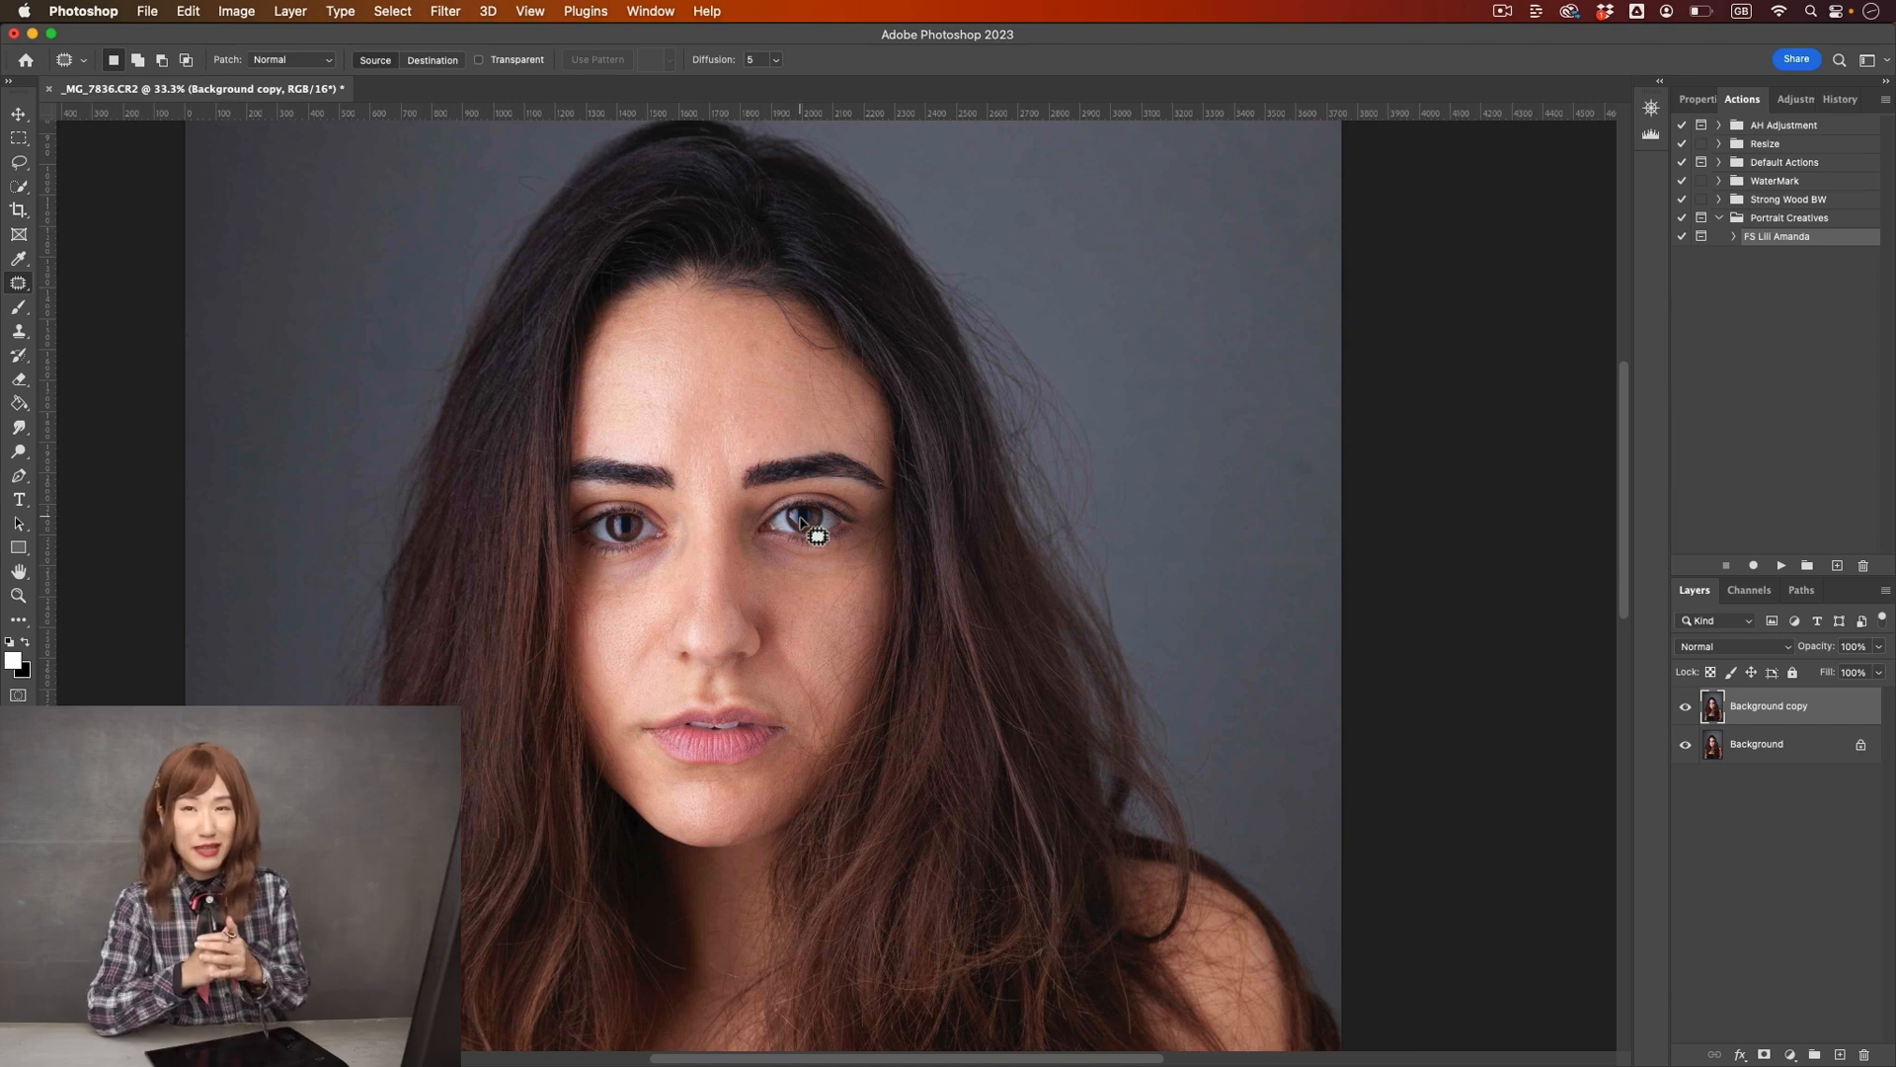
{"action": "left_click", "coordinate": [1757, 748]}
{"action": "left_click", "coordinate": [1772, 709]}
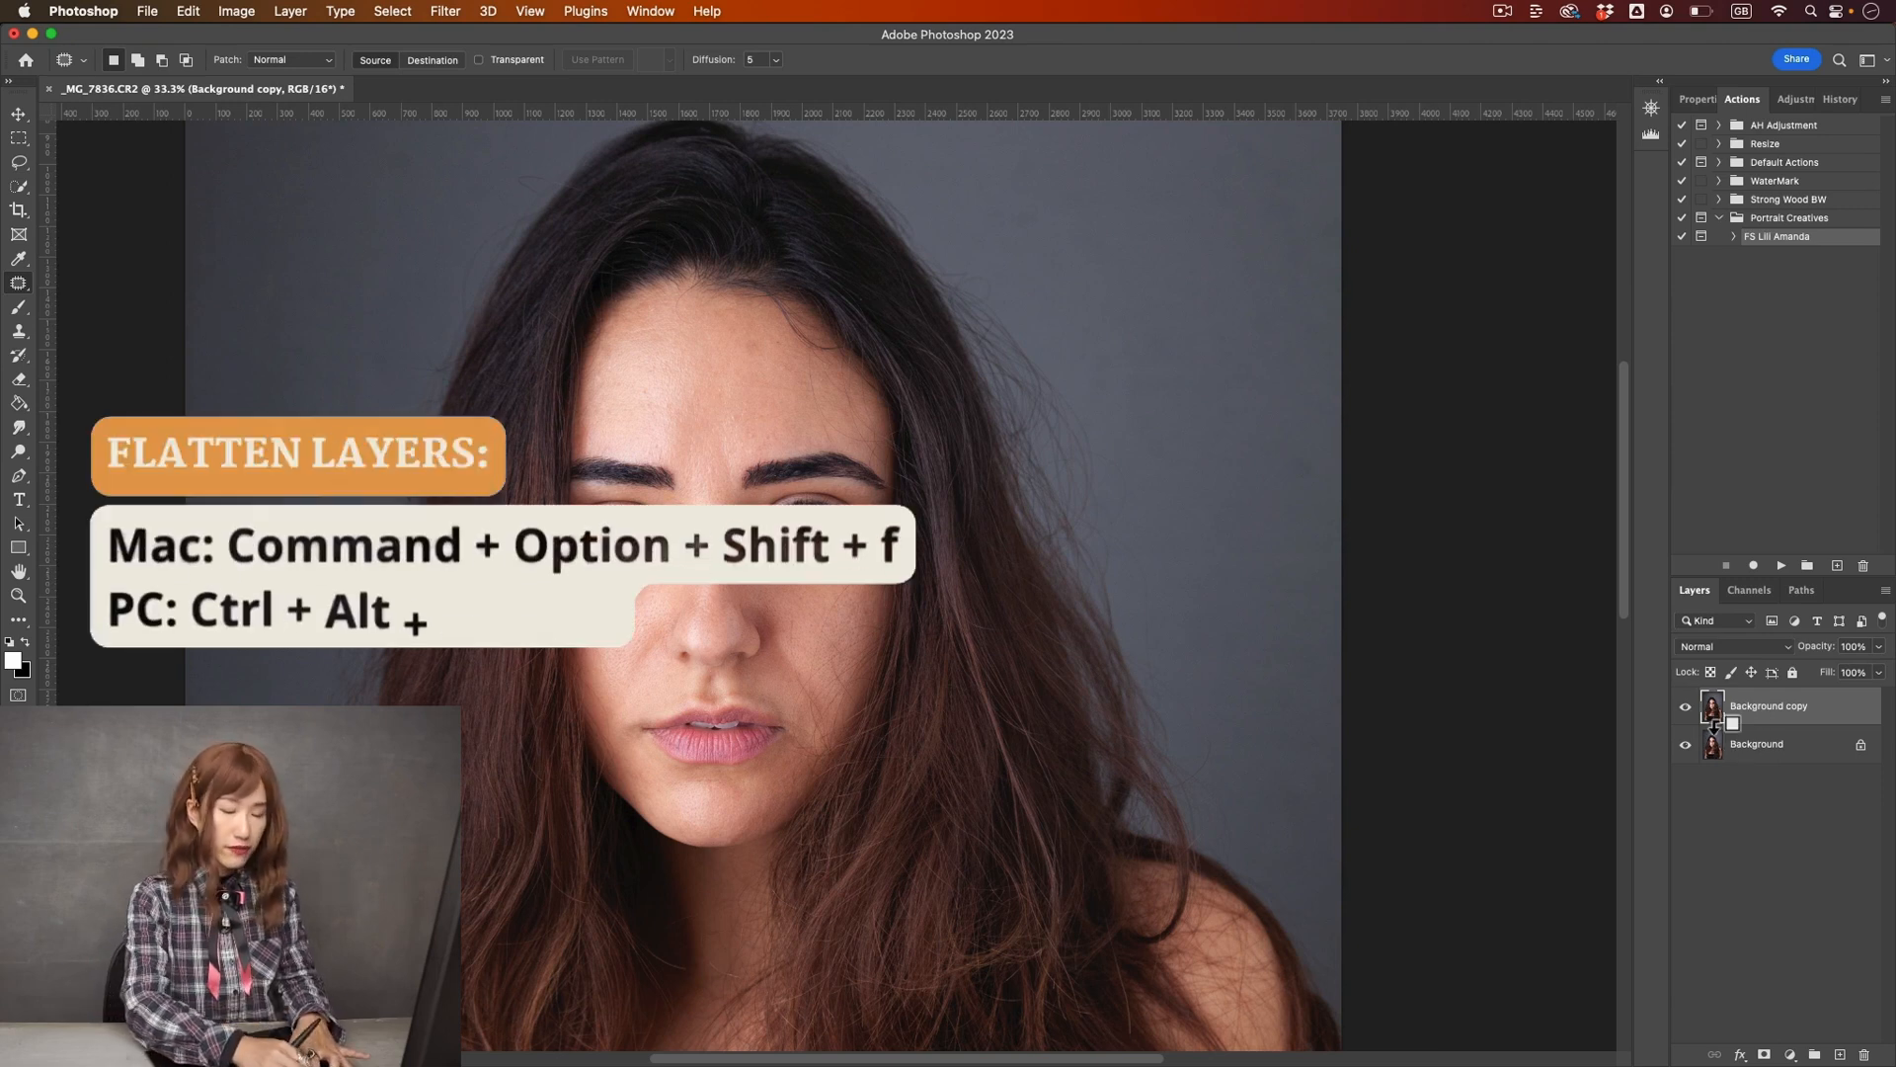
{"action": "key", "text": "super+alt+shift+f"}
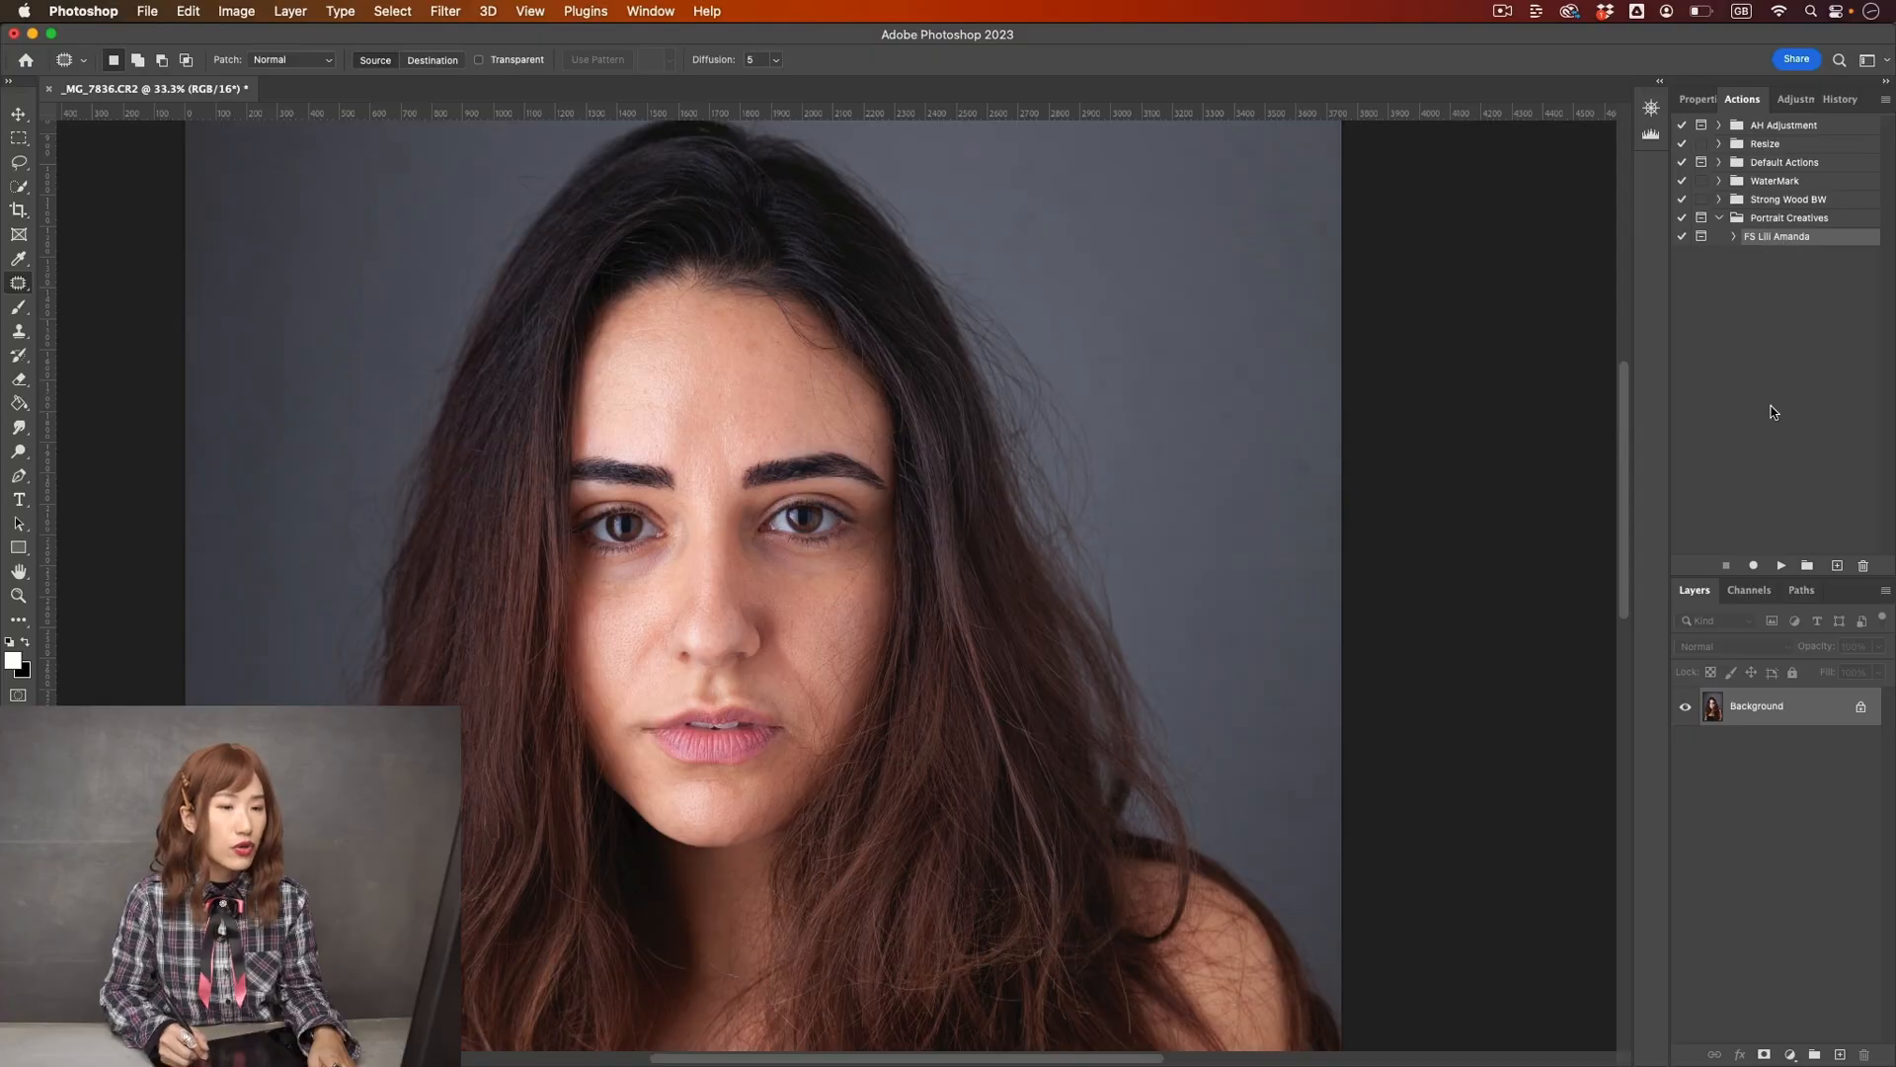
- Run the FS action in the Portrait Creatives set and adjust its Dust & Scratches radius while checking the blurred skin texture
{"action": "left_click", "coordinate": [1780, 566]}
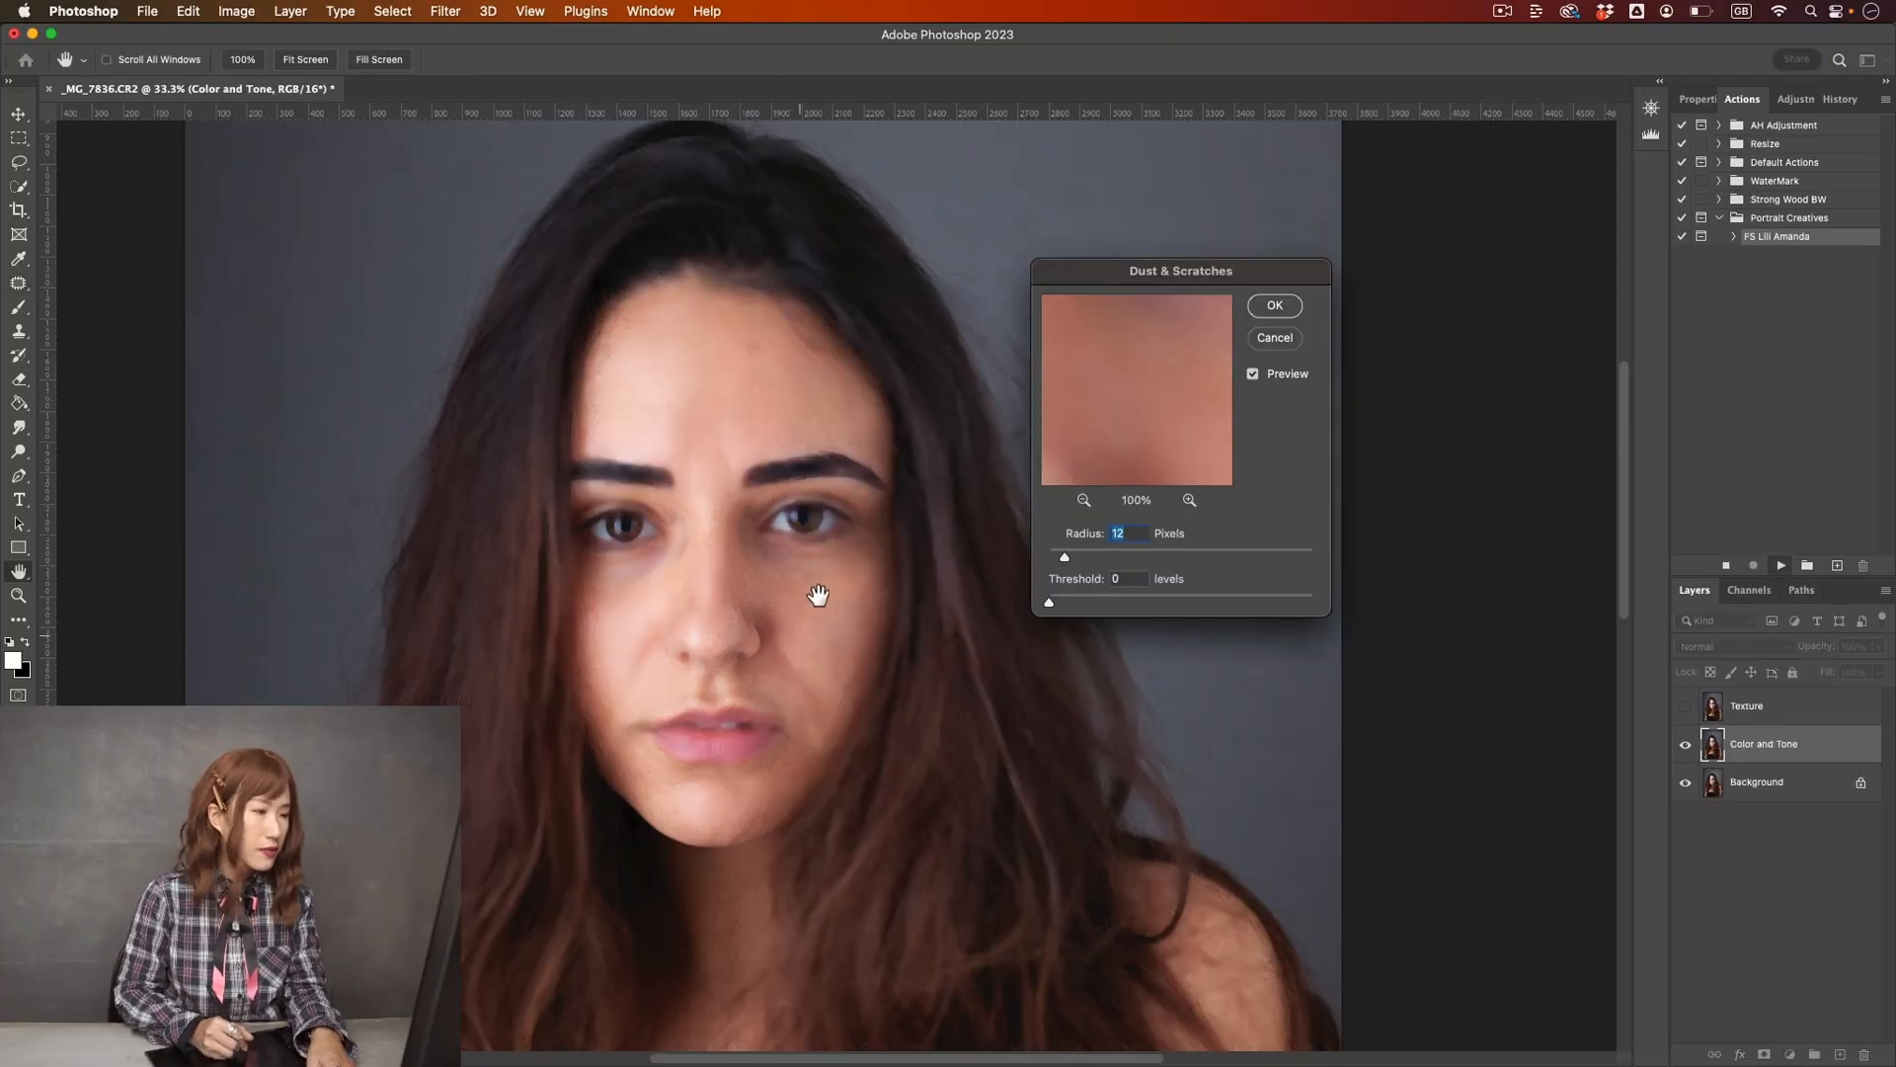
{"action": "scroll", "coordinate": [830, 578], "scroll_direction": "down", "scroll_amount": 3}
{"action": "key", "text": "super+plus"}
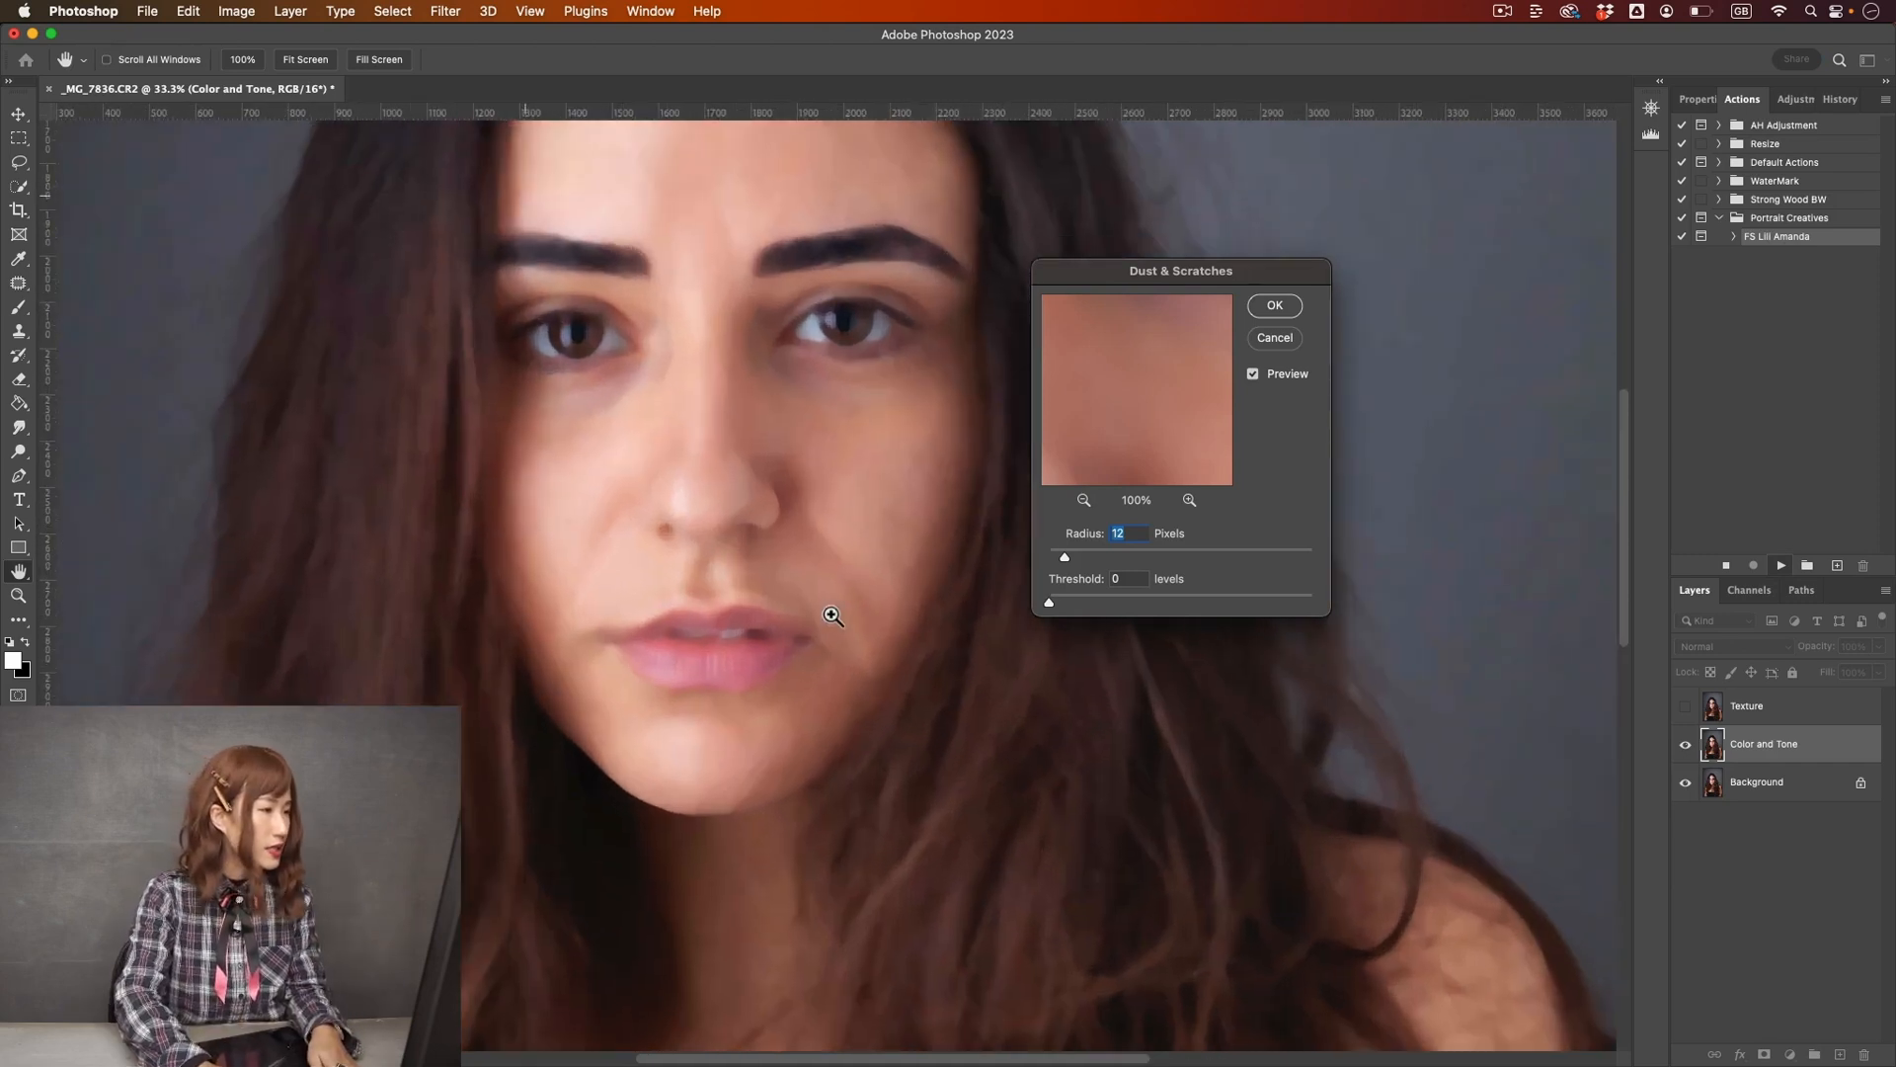
{"action": "left_click_drag", "start_coordinate": [1065, 558], "coordinate": [1063, 558]}
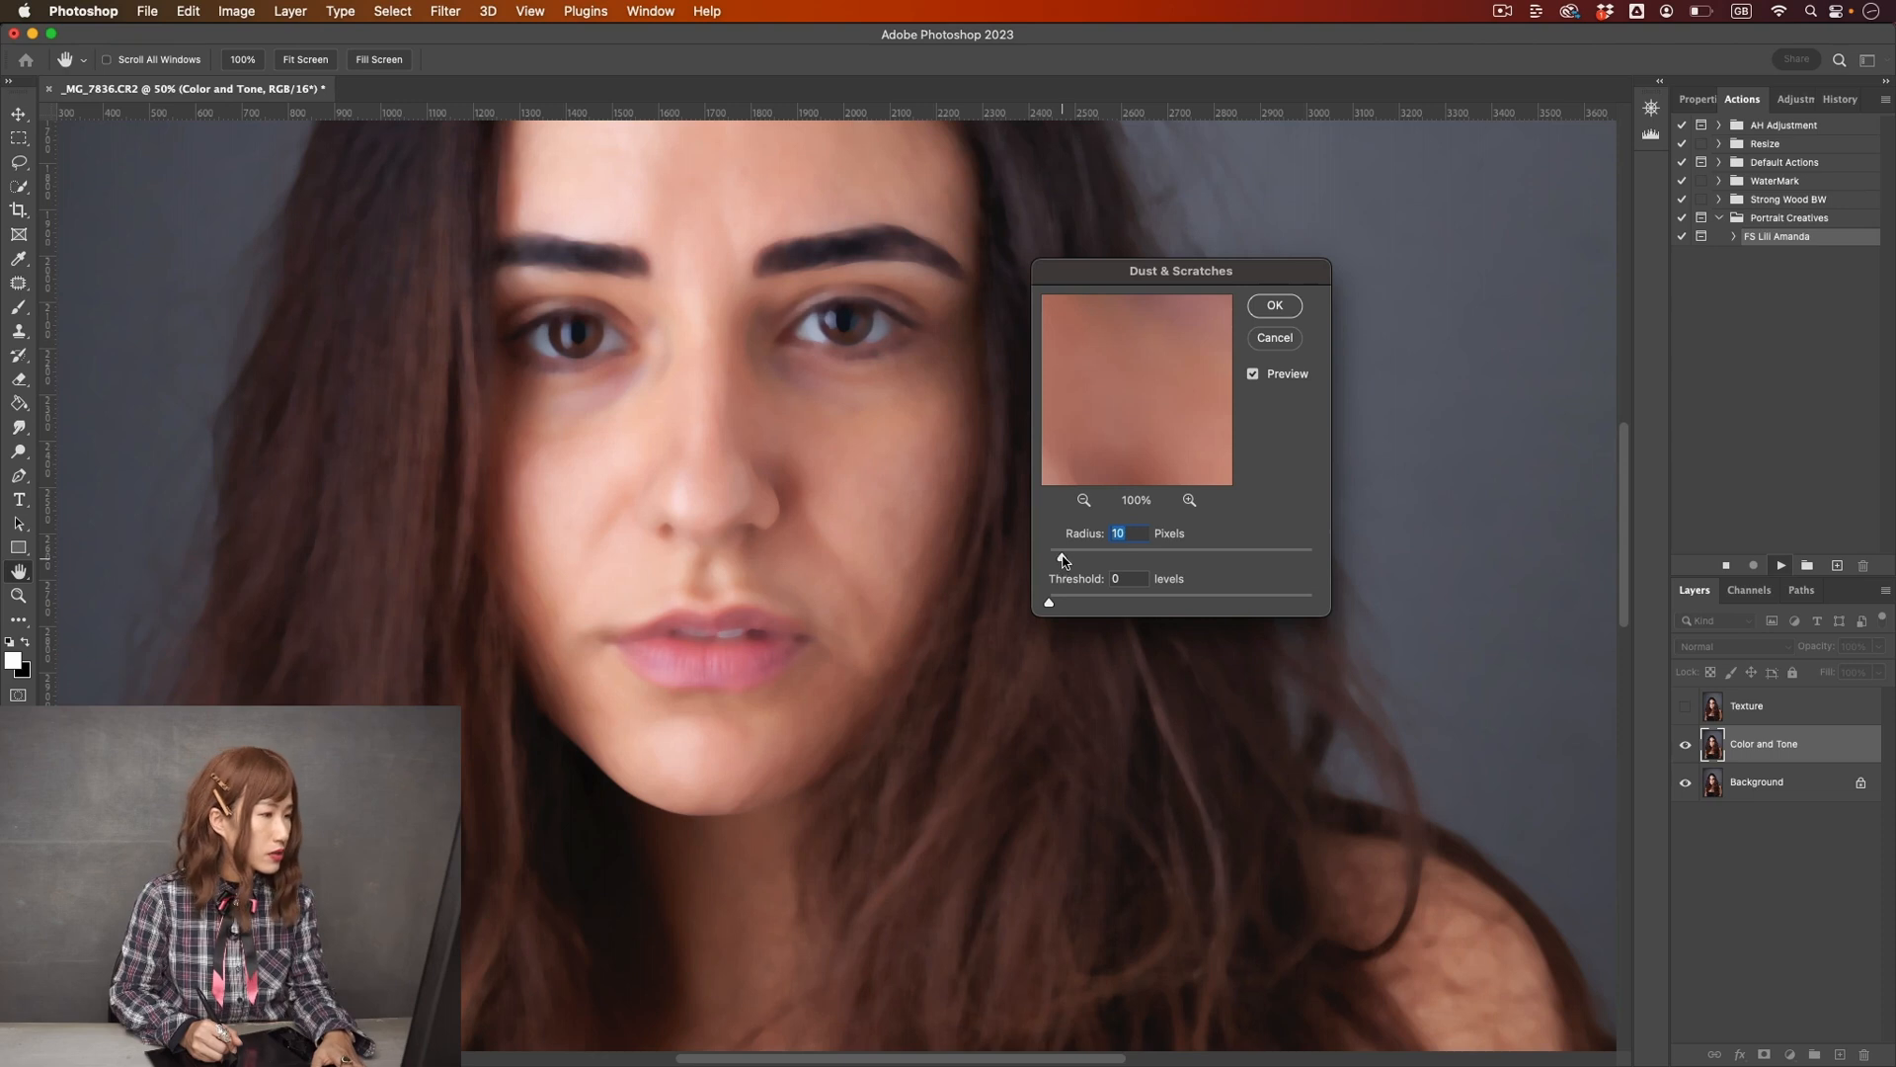
{"action": "left_click_drag", "start_coordinate": [1062, 558], "coordinate": [1065, 558]}
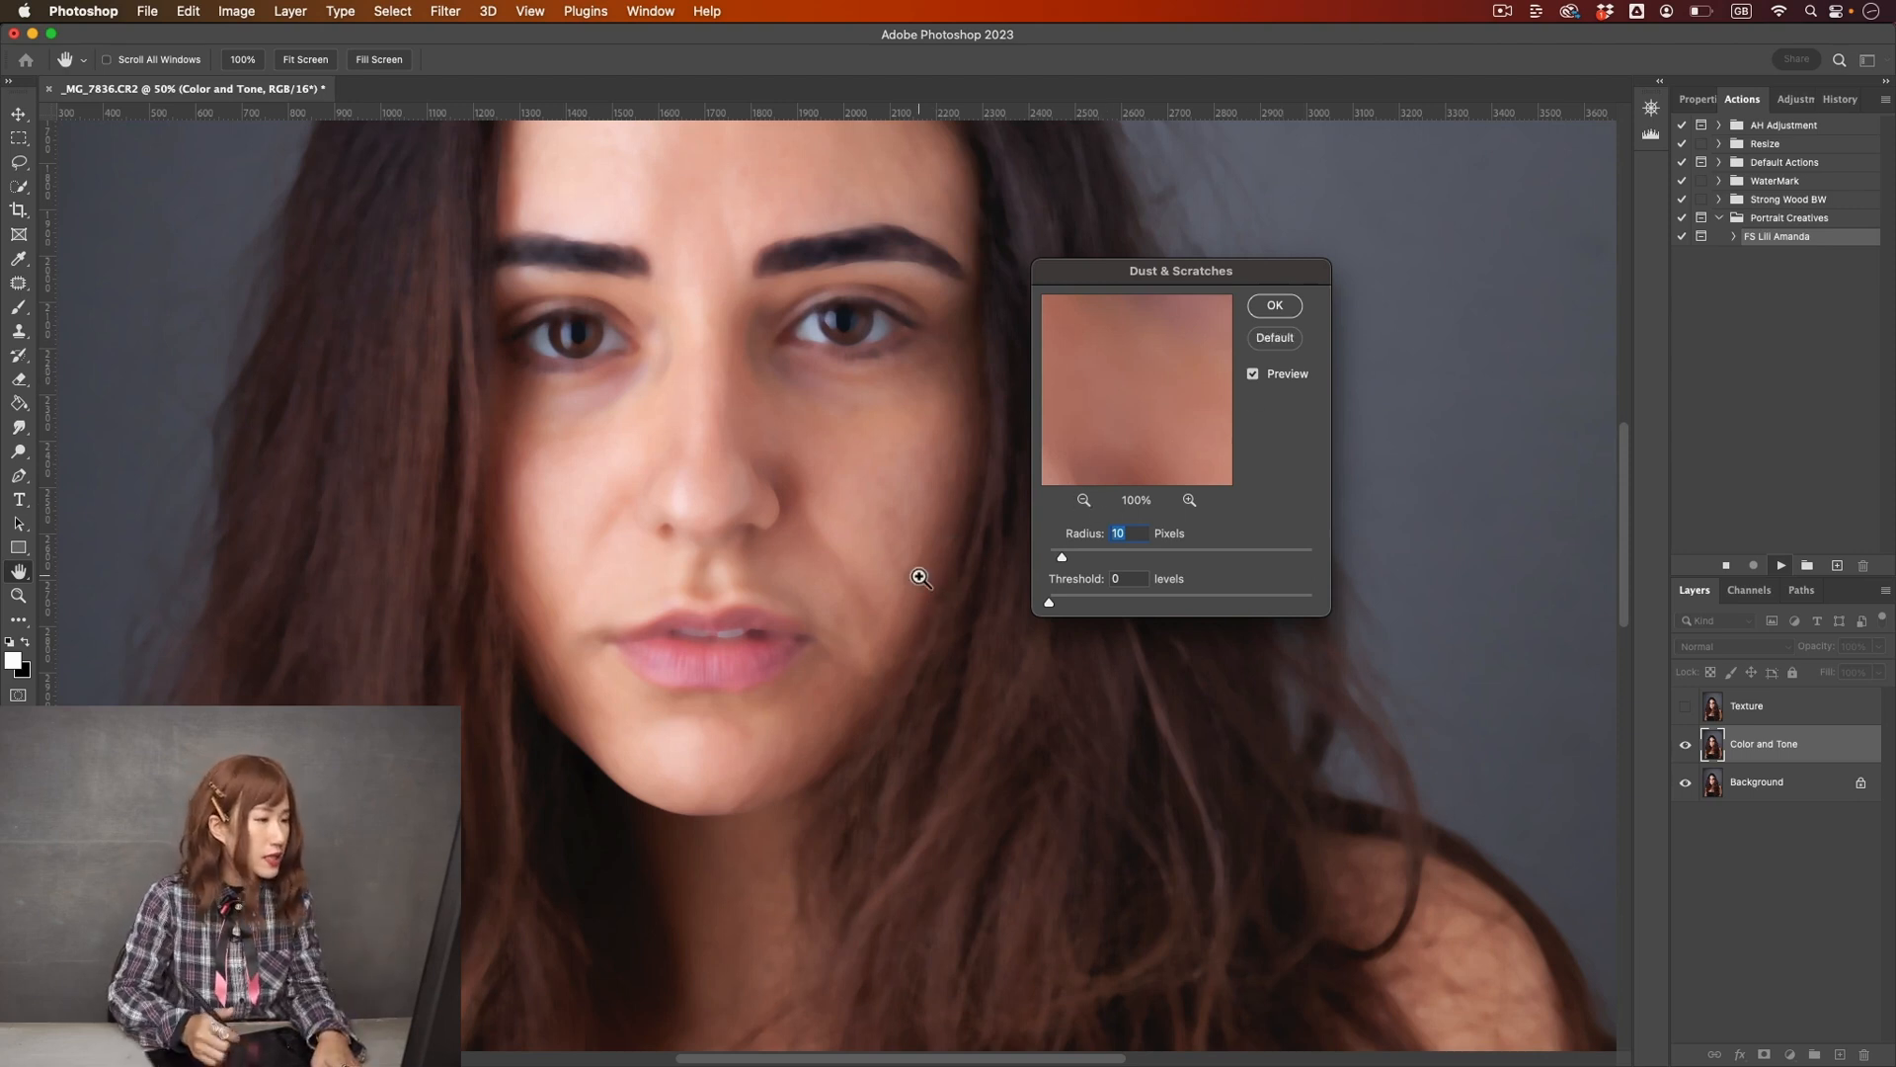
{"action": "key", "text": "super+plus"}
{"action": "left_click_drag", "start_coordinate": [905, 713], "coordinate": [766, 656]}
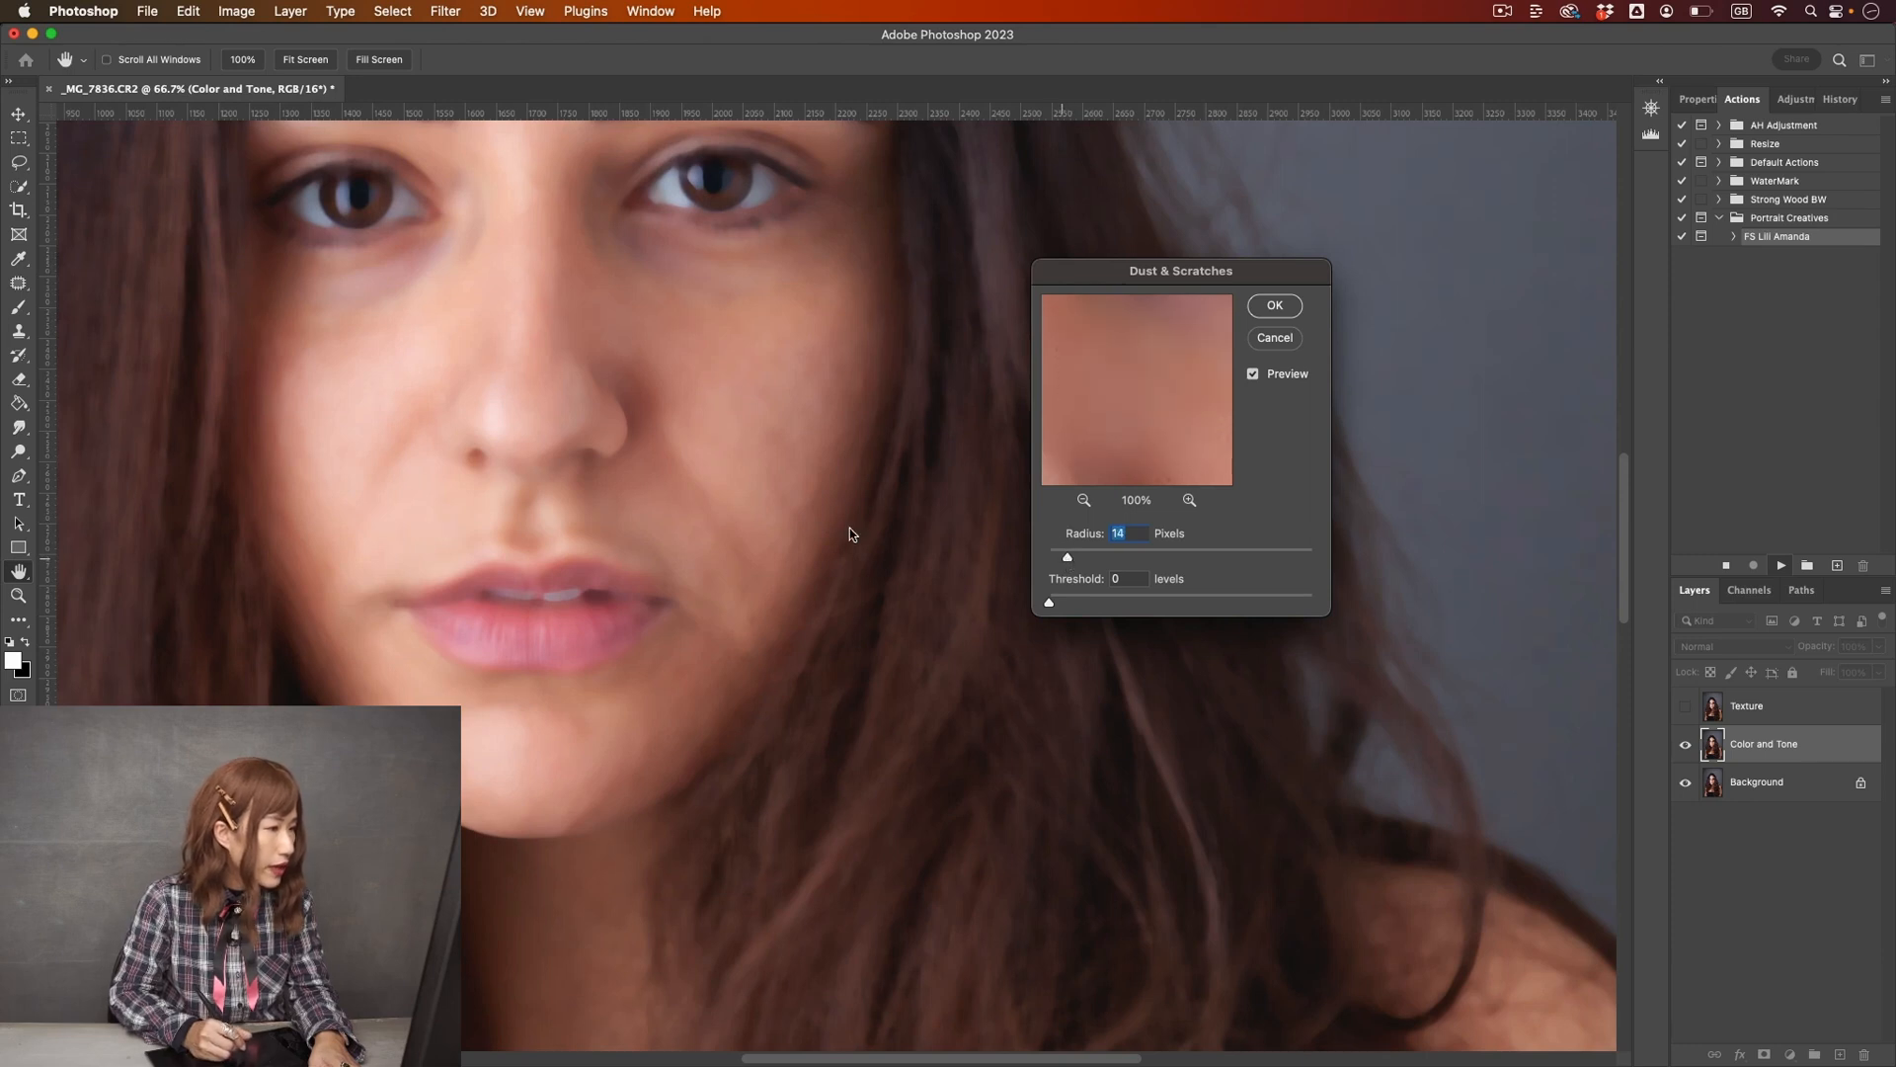
{"action": "left_click_drag", "start_coordinate": [1068, 557], "coordinate": [1078, 555]}
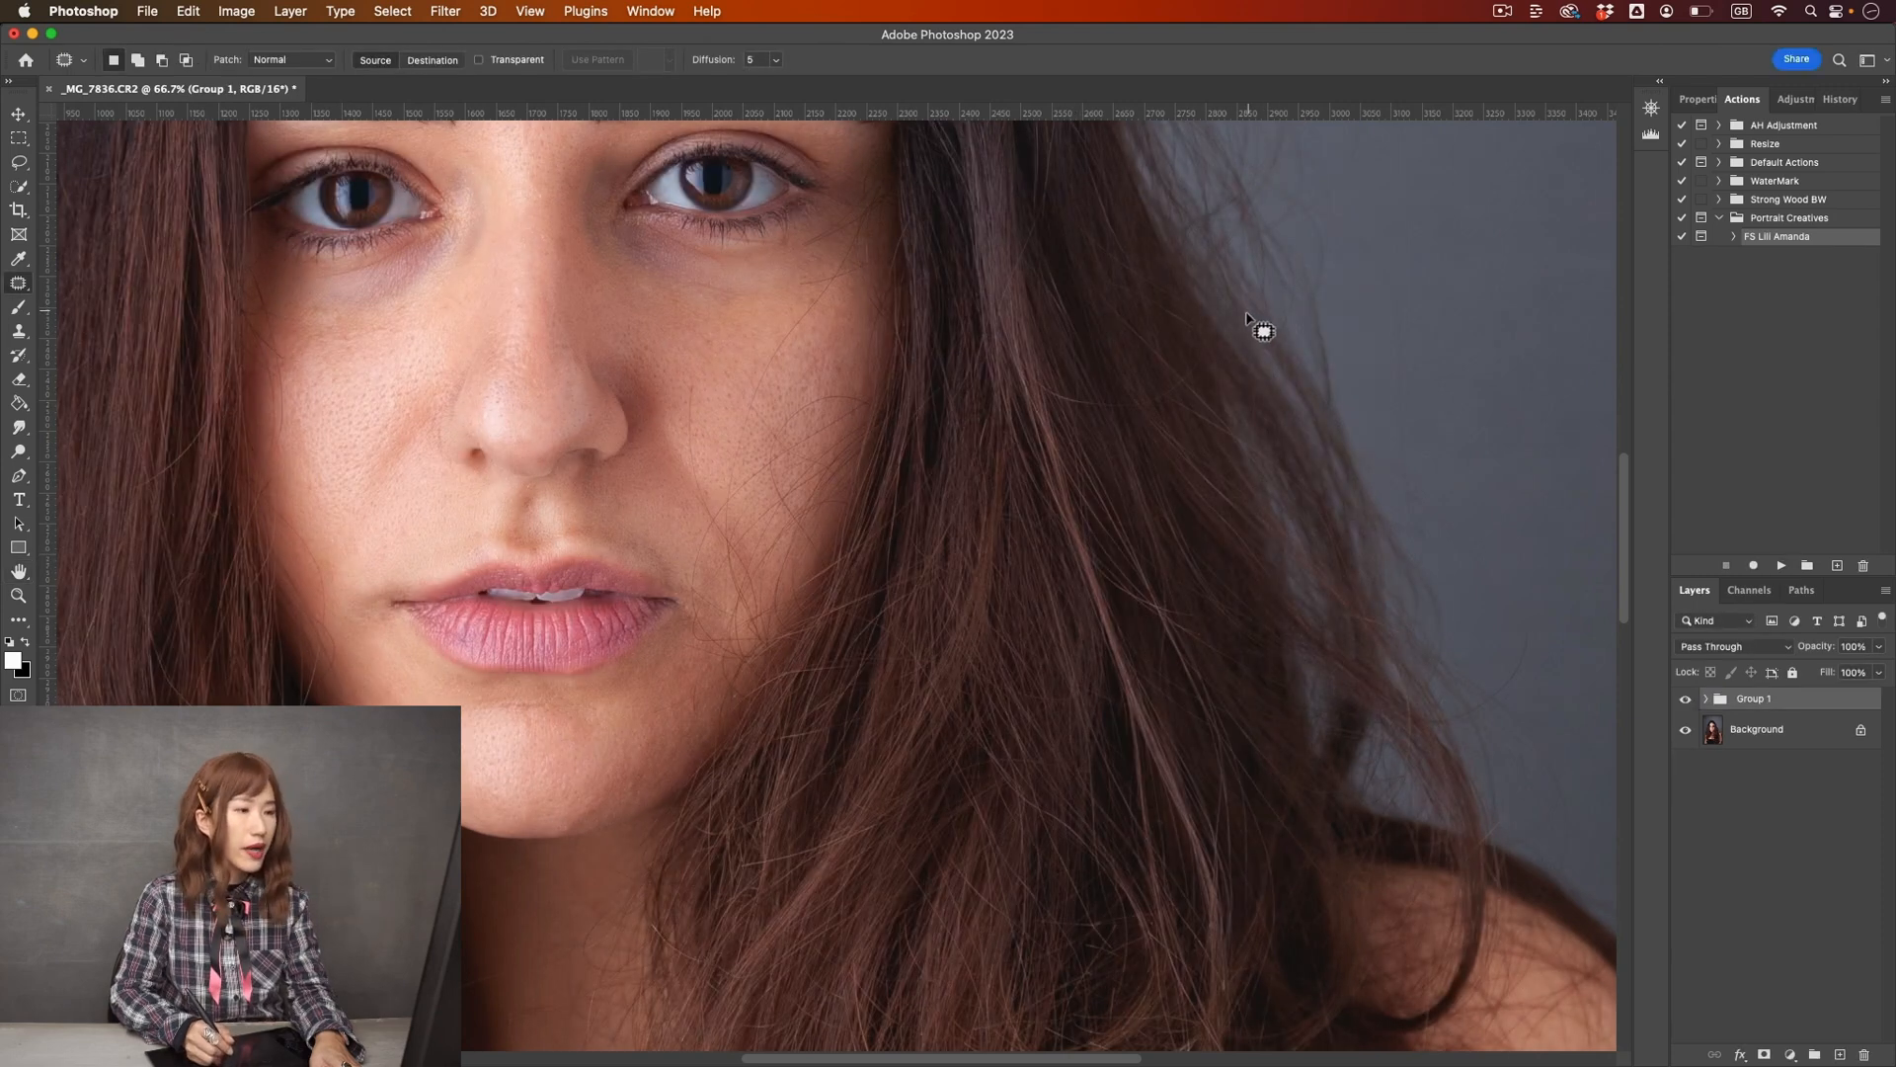
- Expand Group 1, select its Texture layer and set up the Clone Stamp tool at 100% zoom
{"action": "left_click", "coordinate": [1705, 699]}
{"action": "left_click", "coordinate": [1728, 780]}
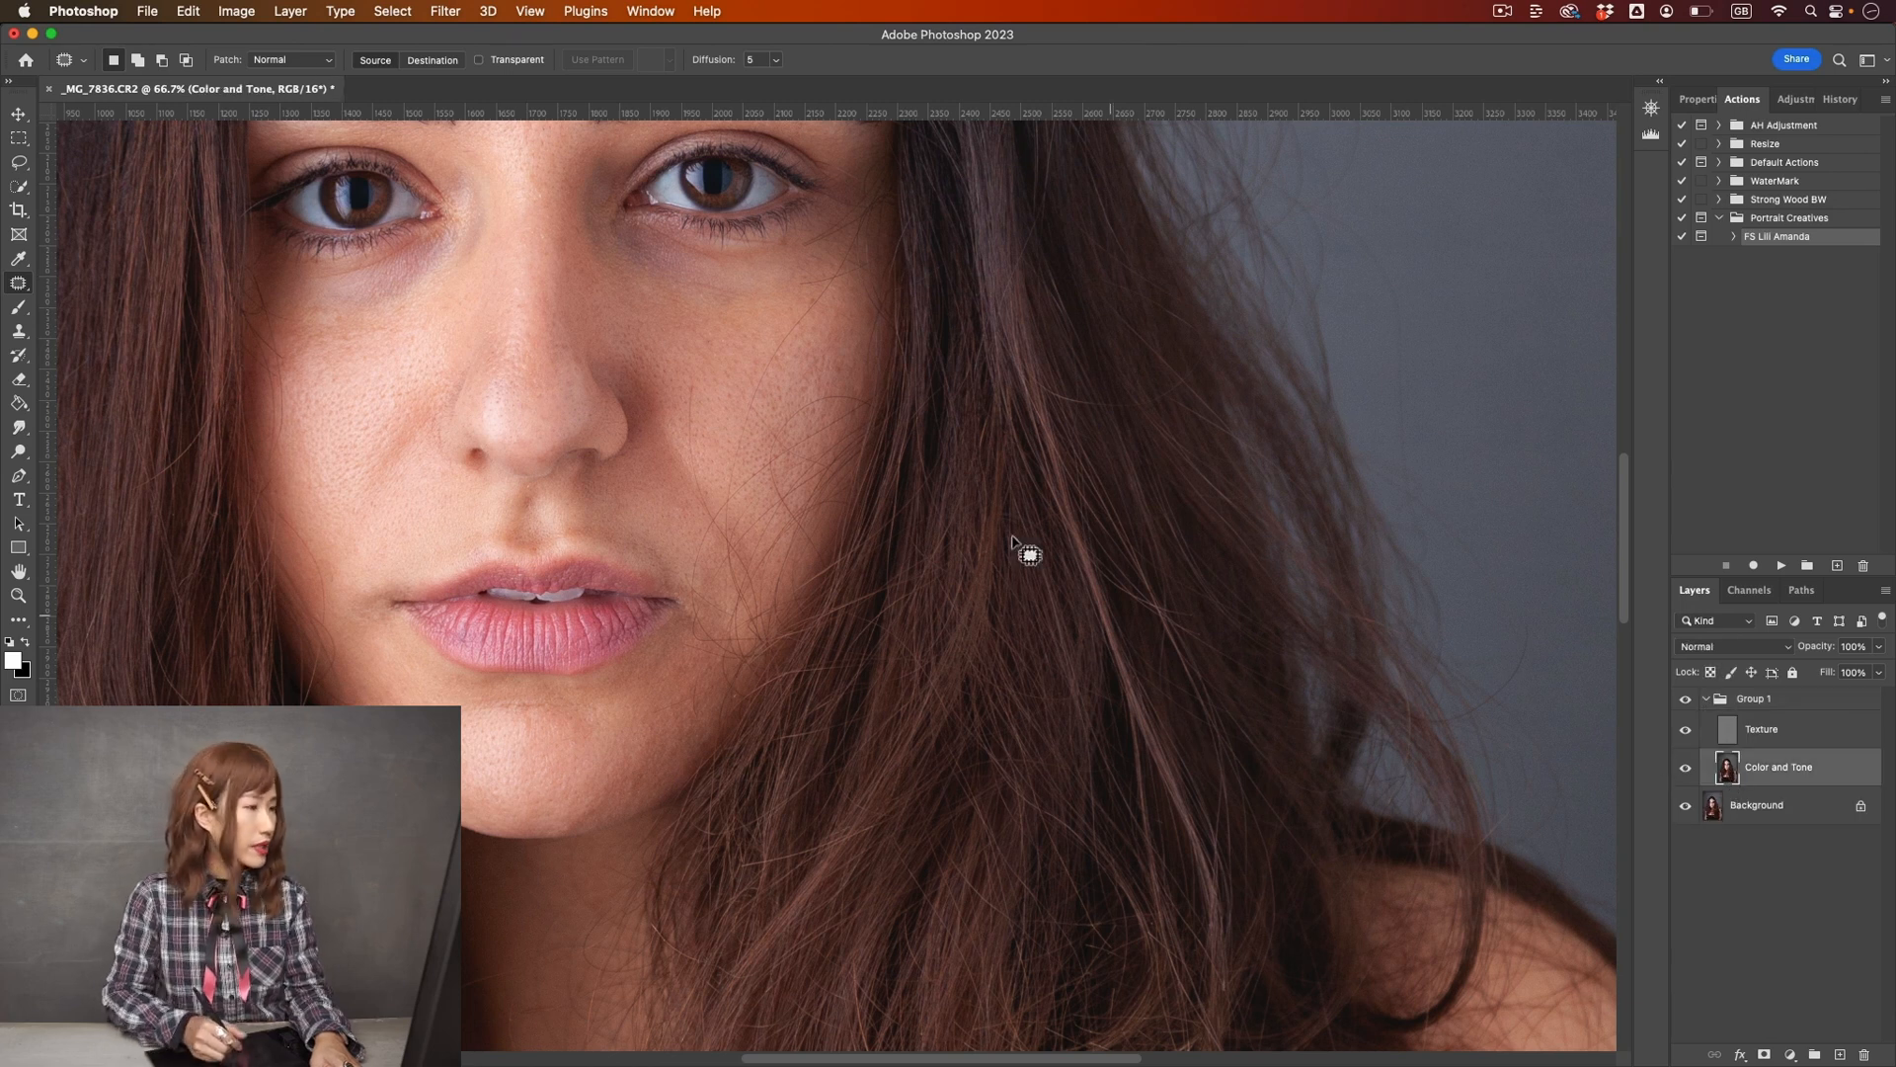
{"action": "left_click_drag", "start_coordinate": [743, 423], "coordinate": [859, 528]}
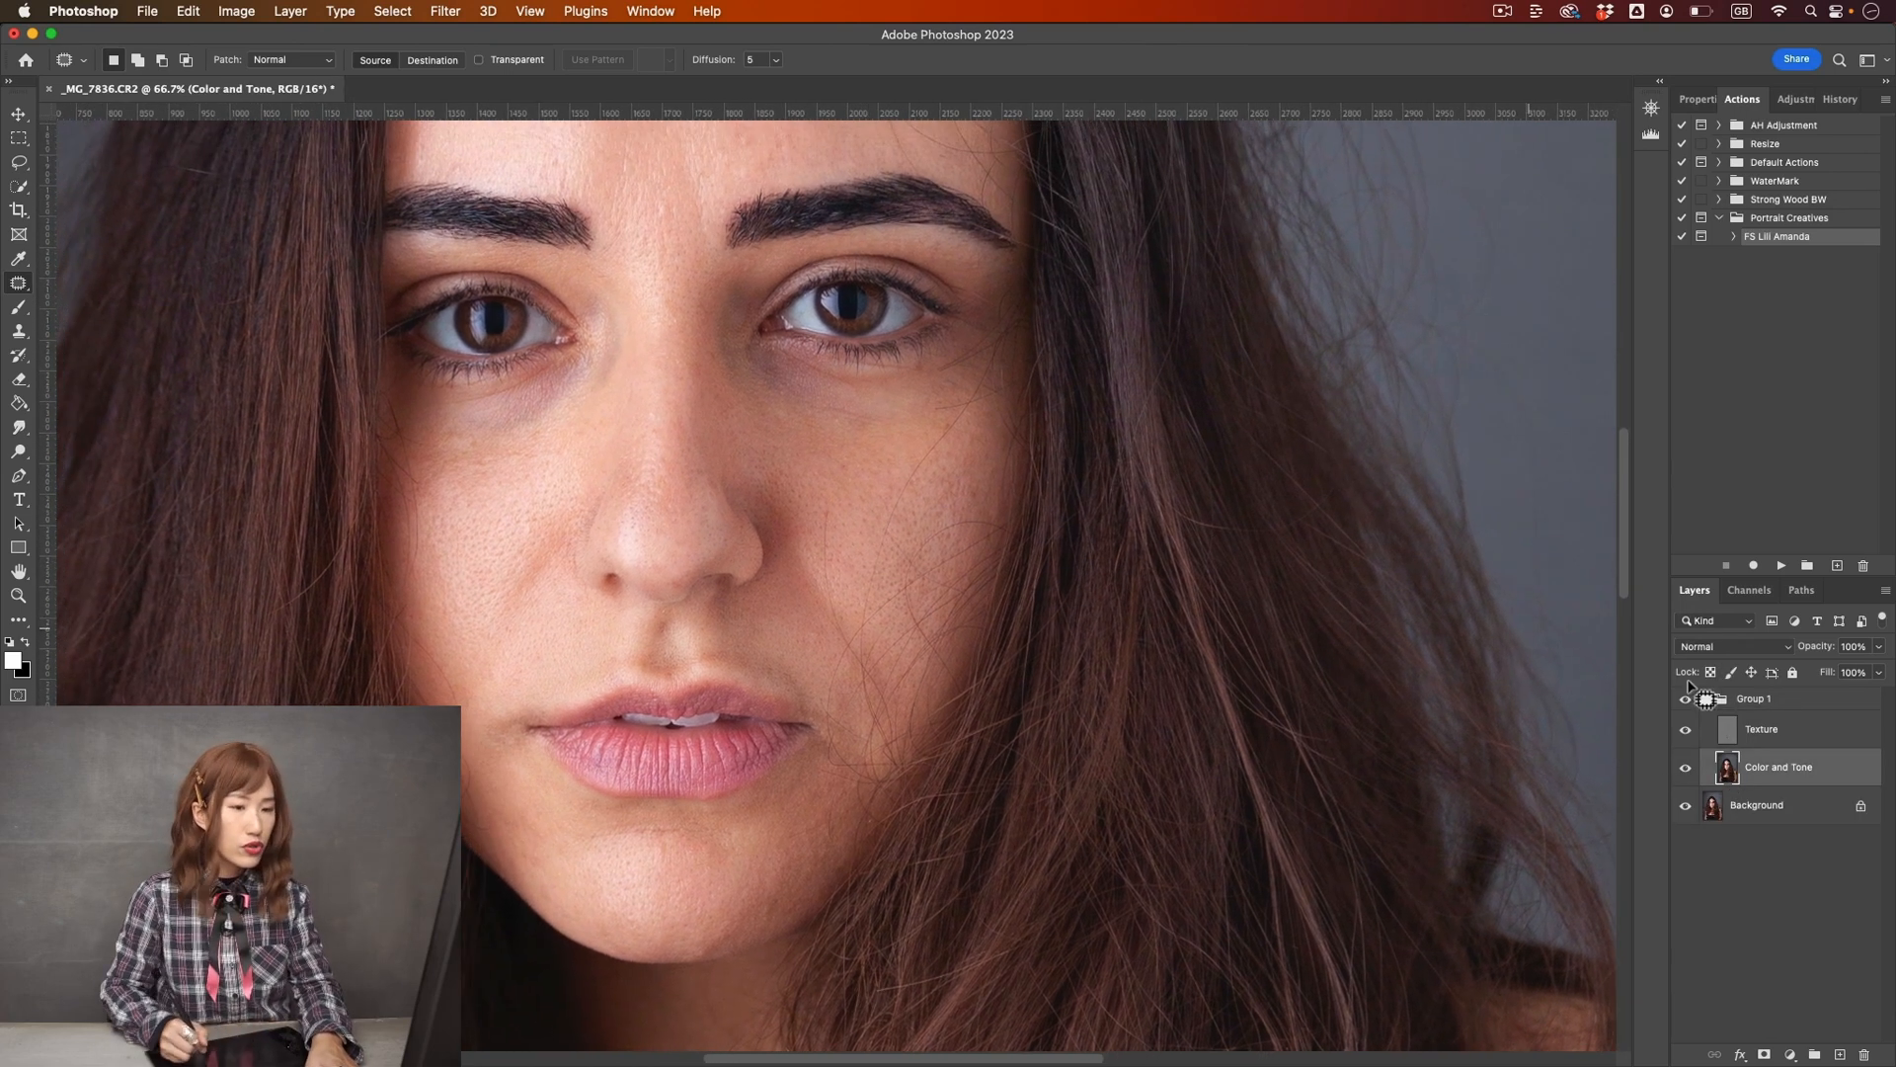
{"action": "left_click", "coordinate": [1737, 735]}
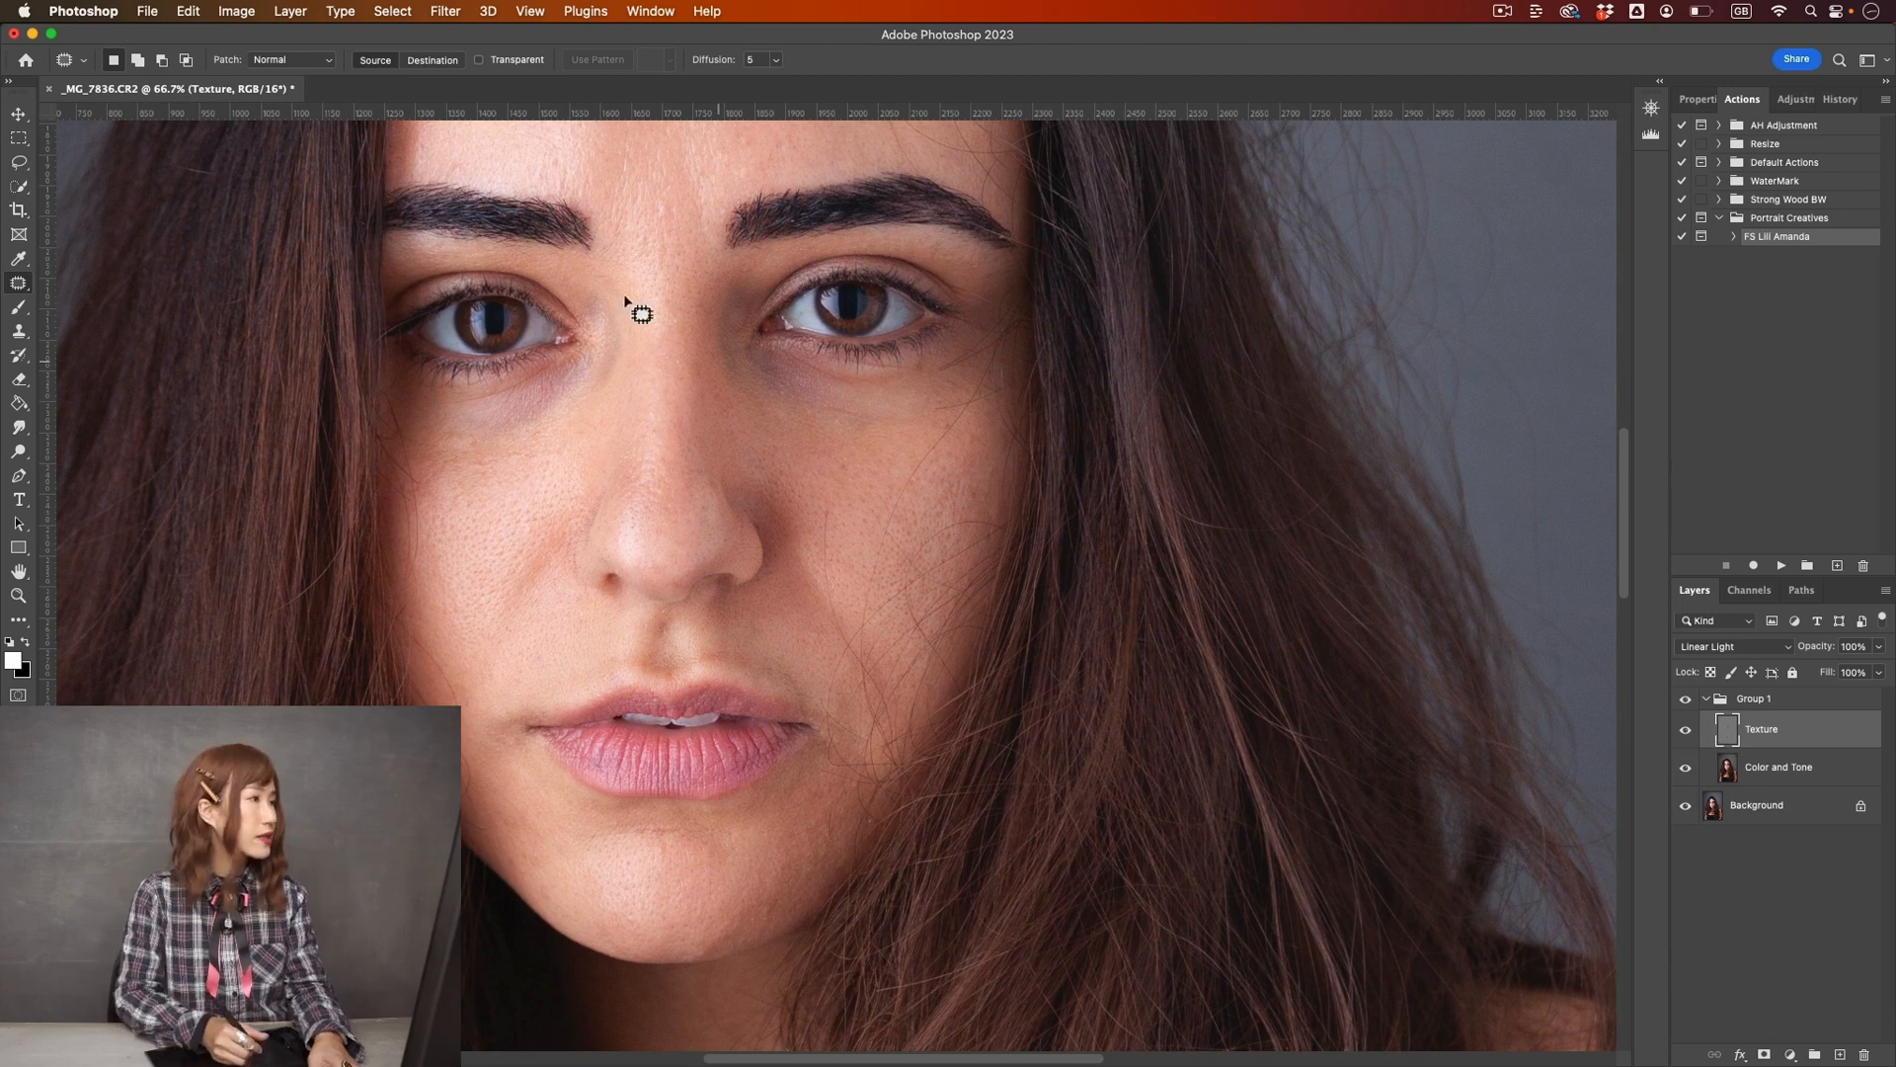
{"action": "left_click", "coordinate": [20, 333]}
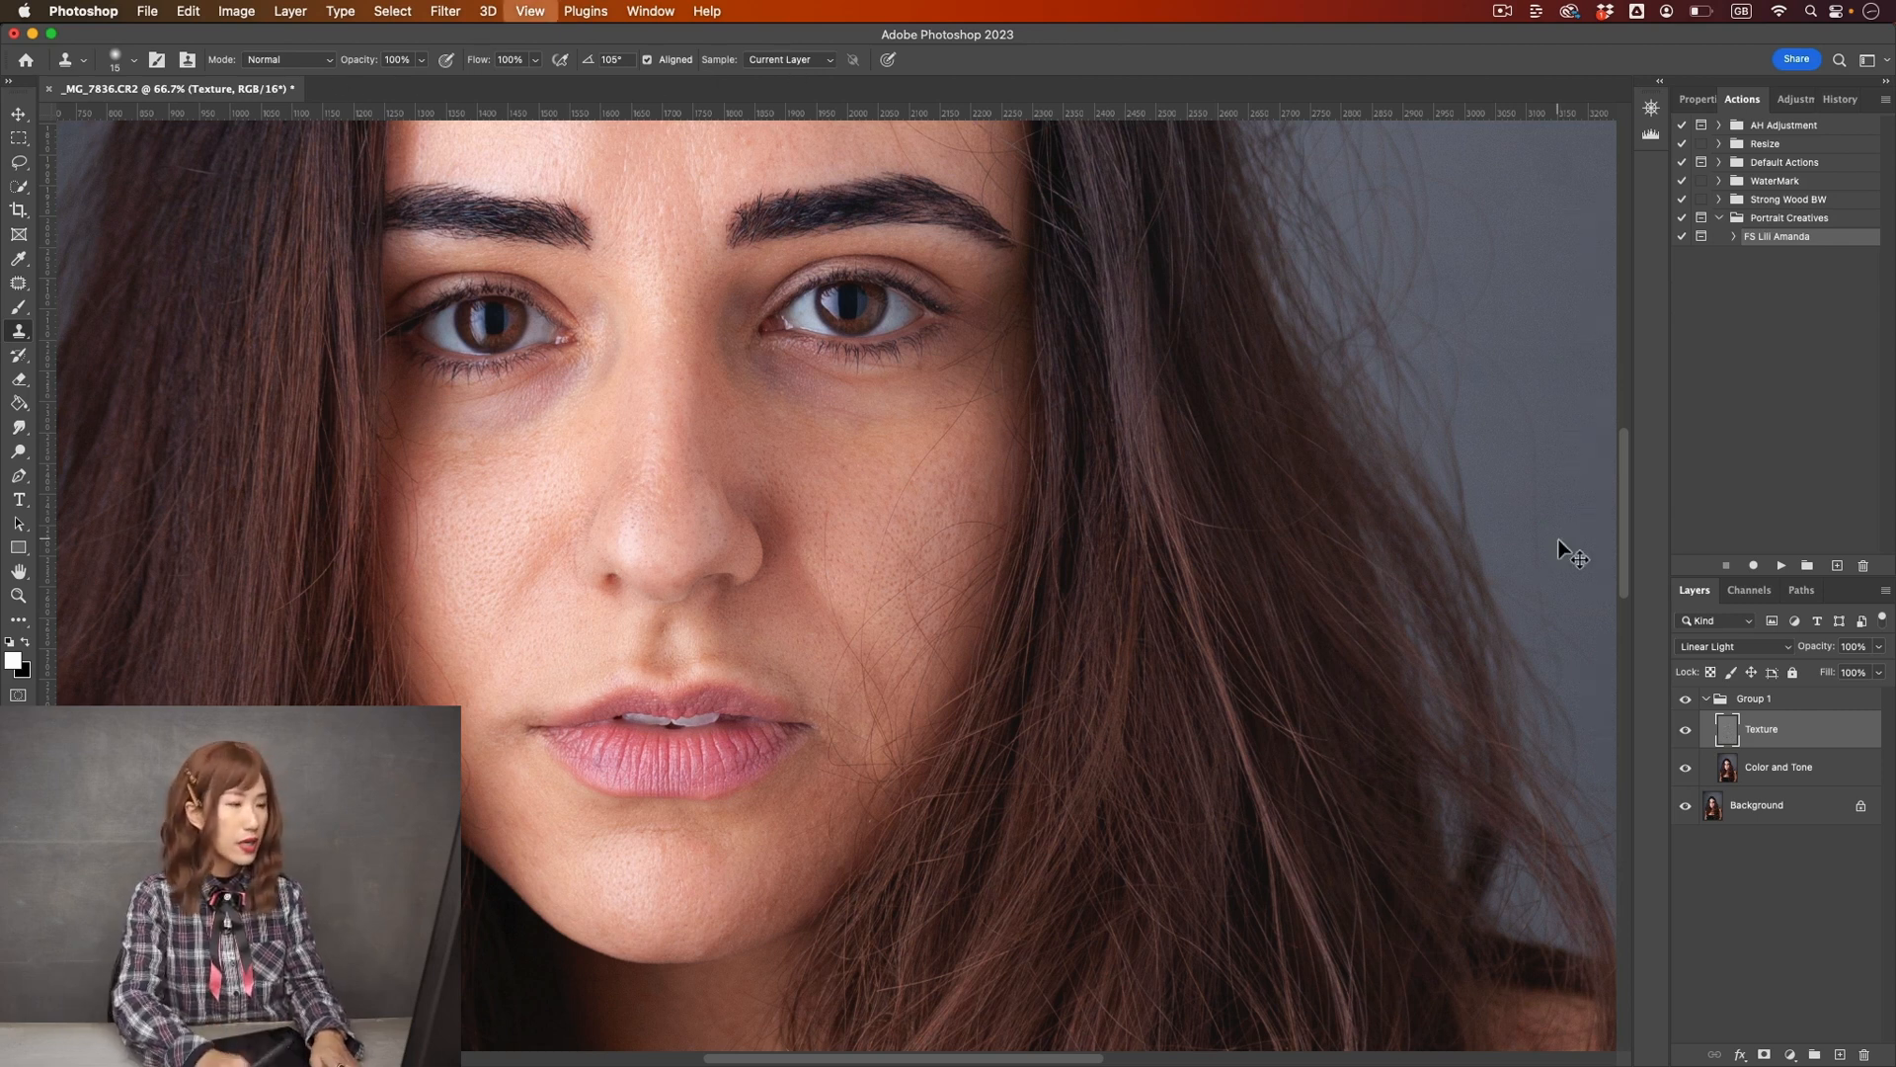
{"action": "key", "text": "super+1"}
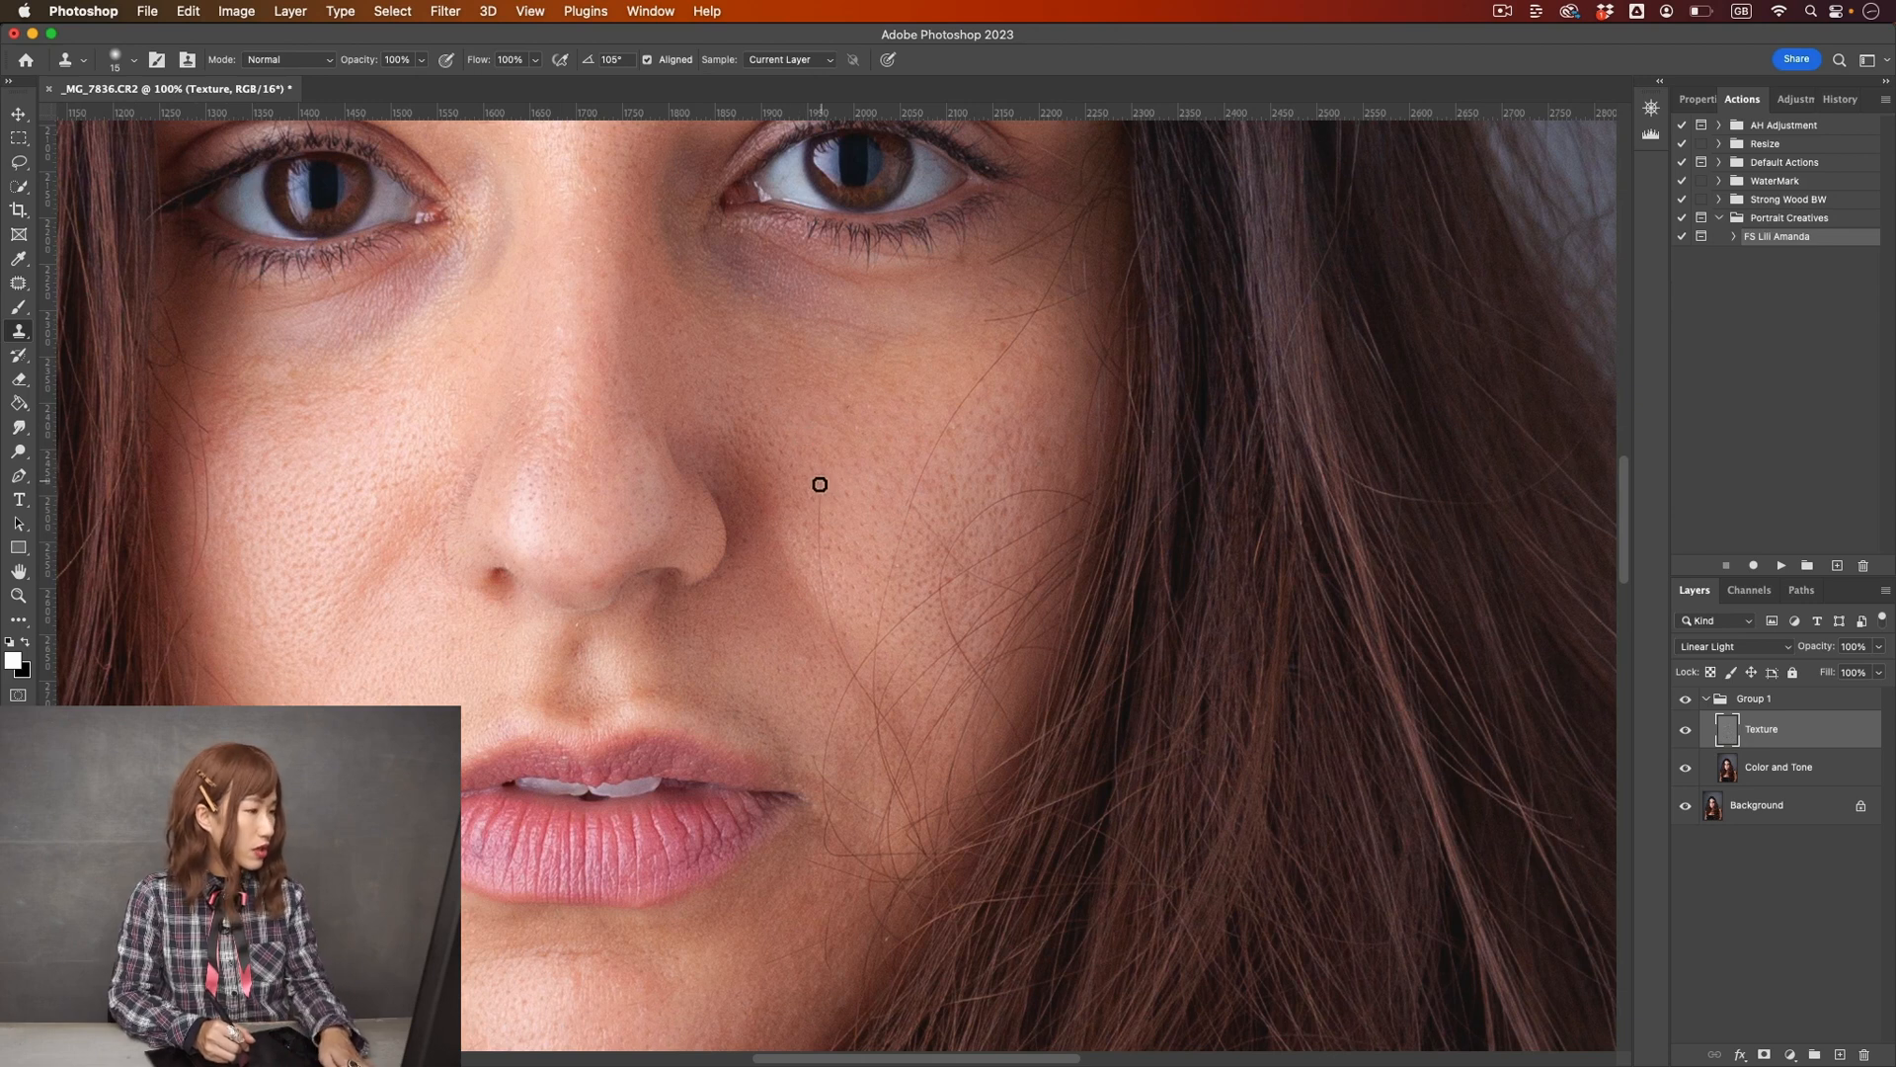
- Sample clean skin beside the nose and clone it over the stray hair on the inner image-right cheek
{"action": "left_click", "coordinate": [816, 482], "text": "alt"}
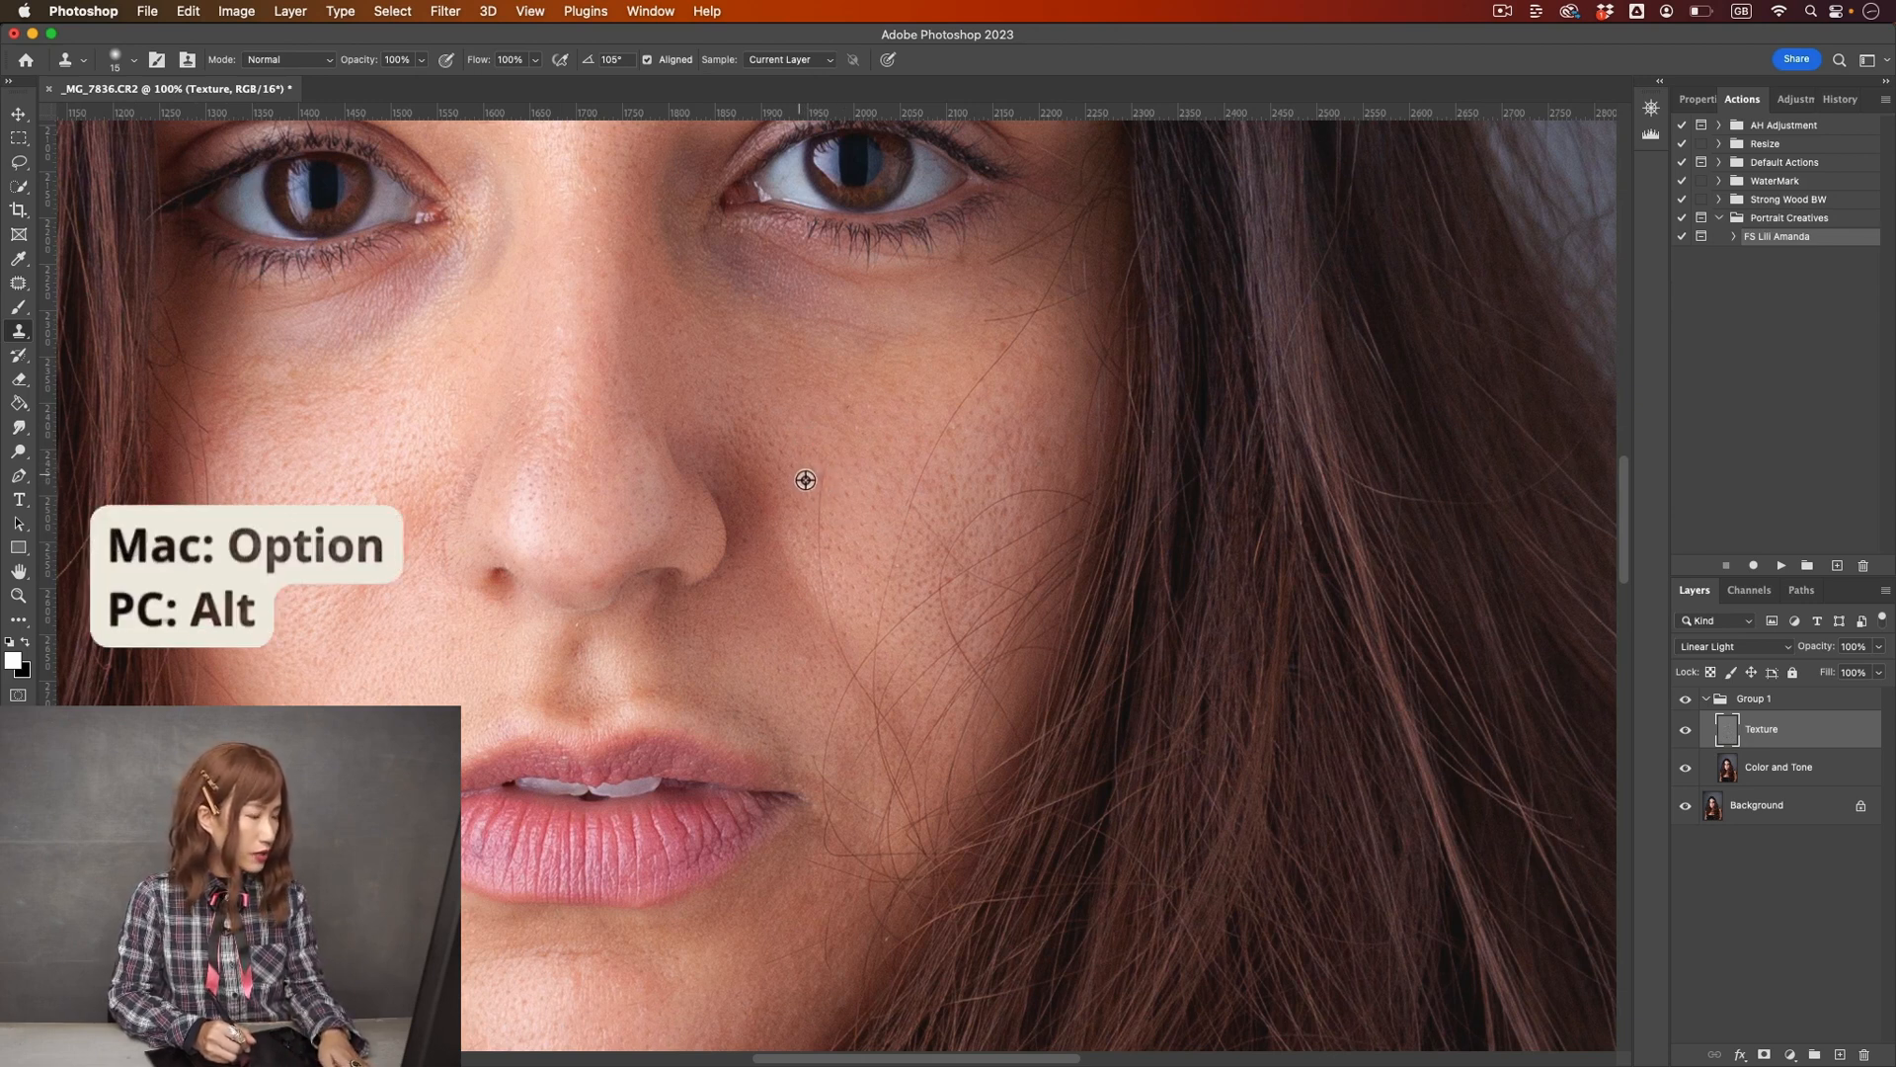
{"action": "left_click", "coordinate": [810, 489], "text": "alt"}
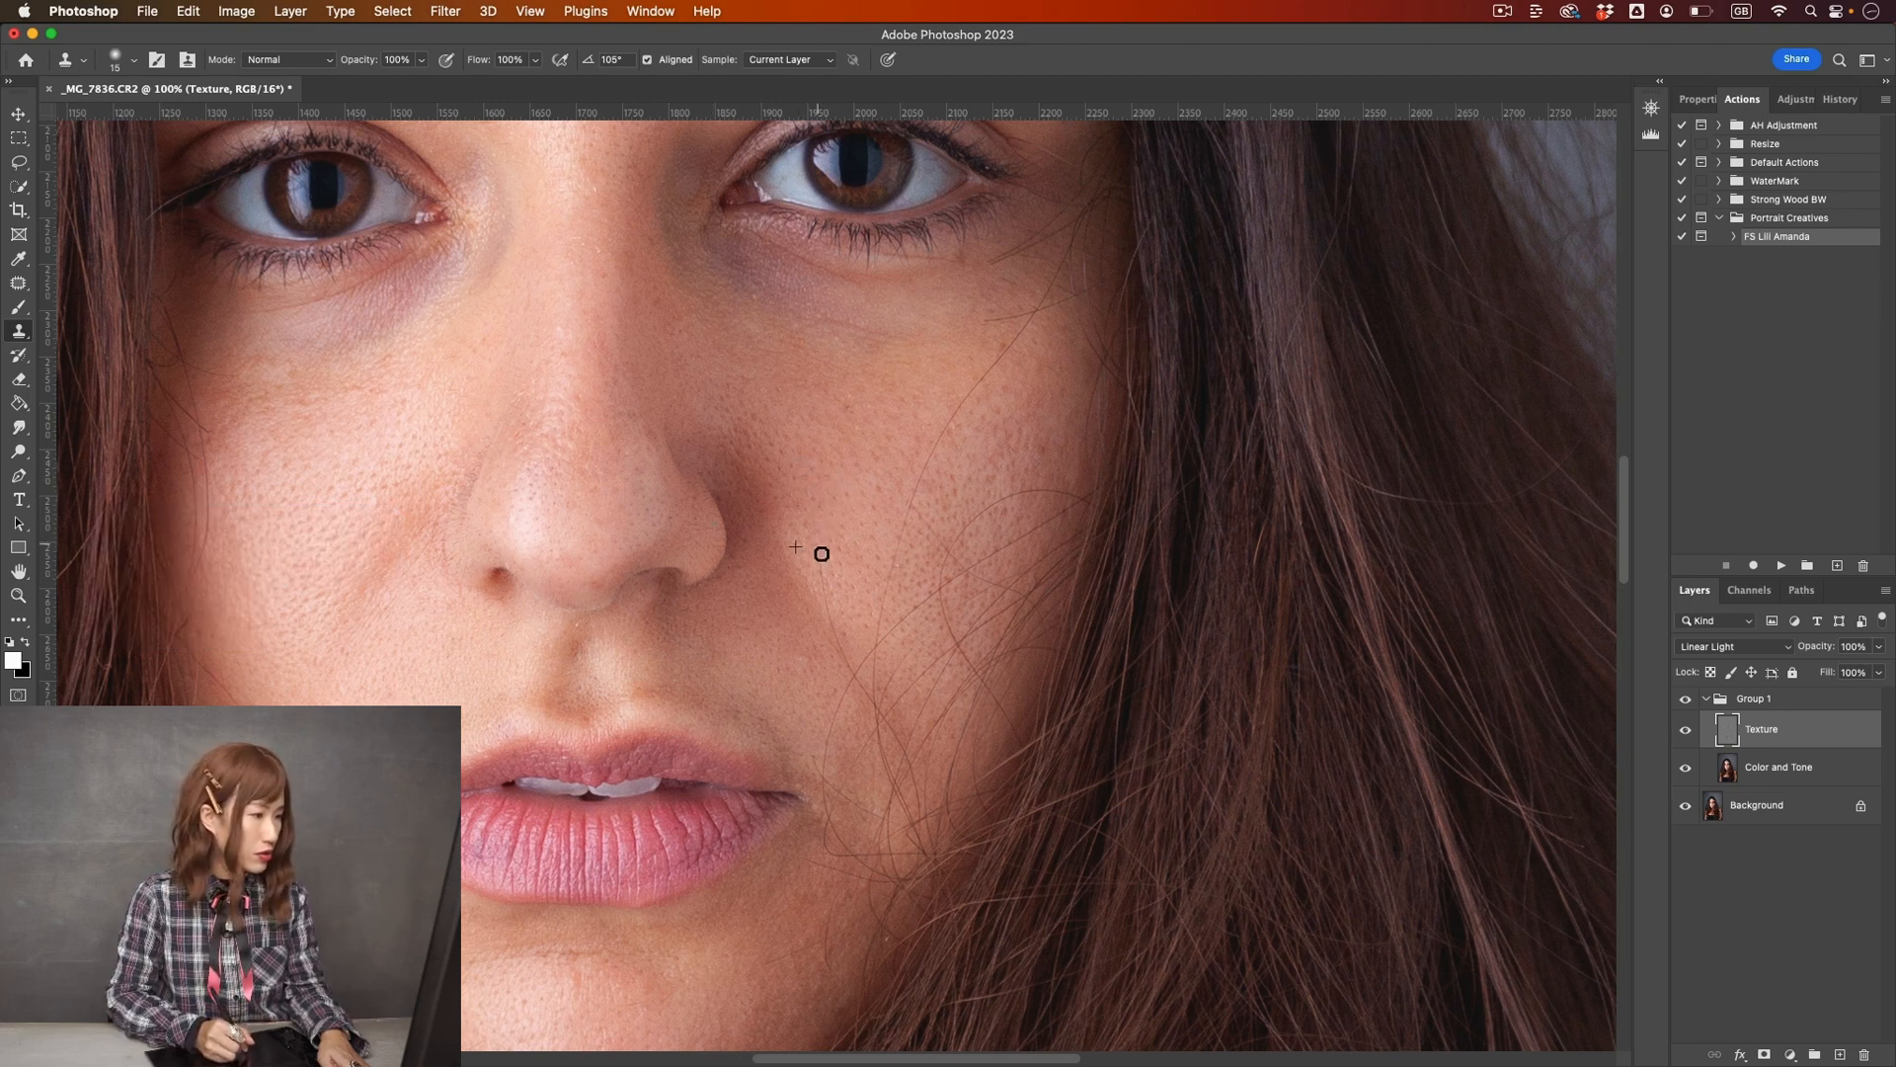
{"action": "left_click", "coordinate": [832, 641]}
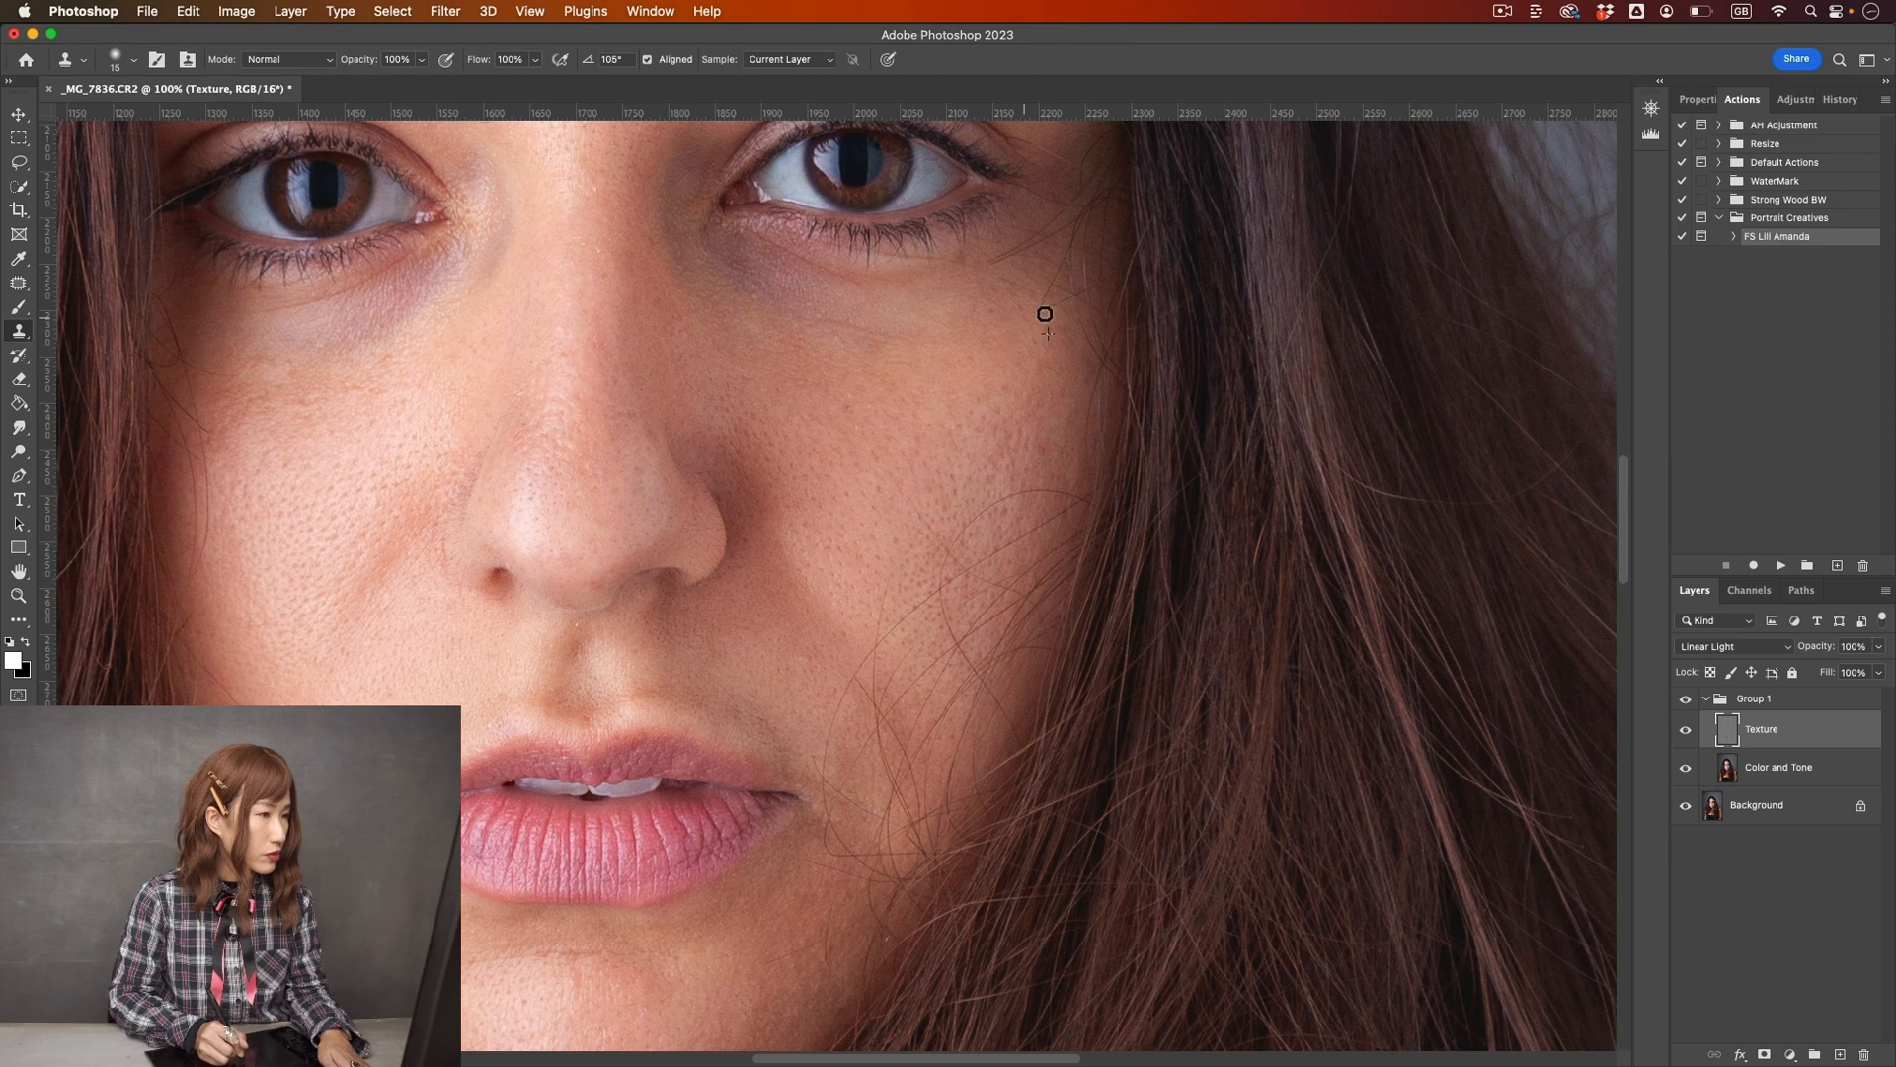
- Clone clean skin texture over the stray hairs on the upper image-right cheek, below the eye's outer corner
{"action": "left_click", "coordinate": [1035, 327], "text": "alt"}
{"action": "left_click", "coordinate": [1023, 342], "text": "alt"}
{"action": "left_click", "coordinate": [1007, 317]}
{"action": "left_click", "coordinate": [1033, 322], "text": "alt"}
{"action": "left_click", "coordinate": [1054, 294]}
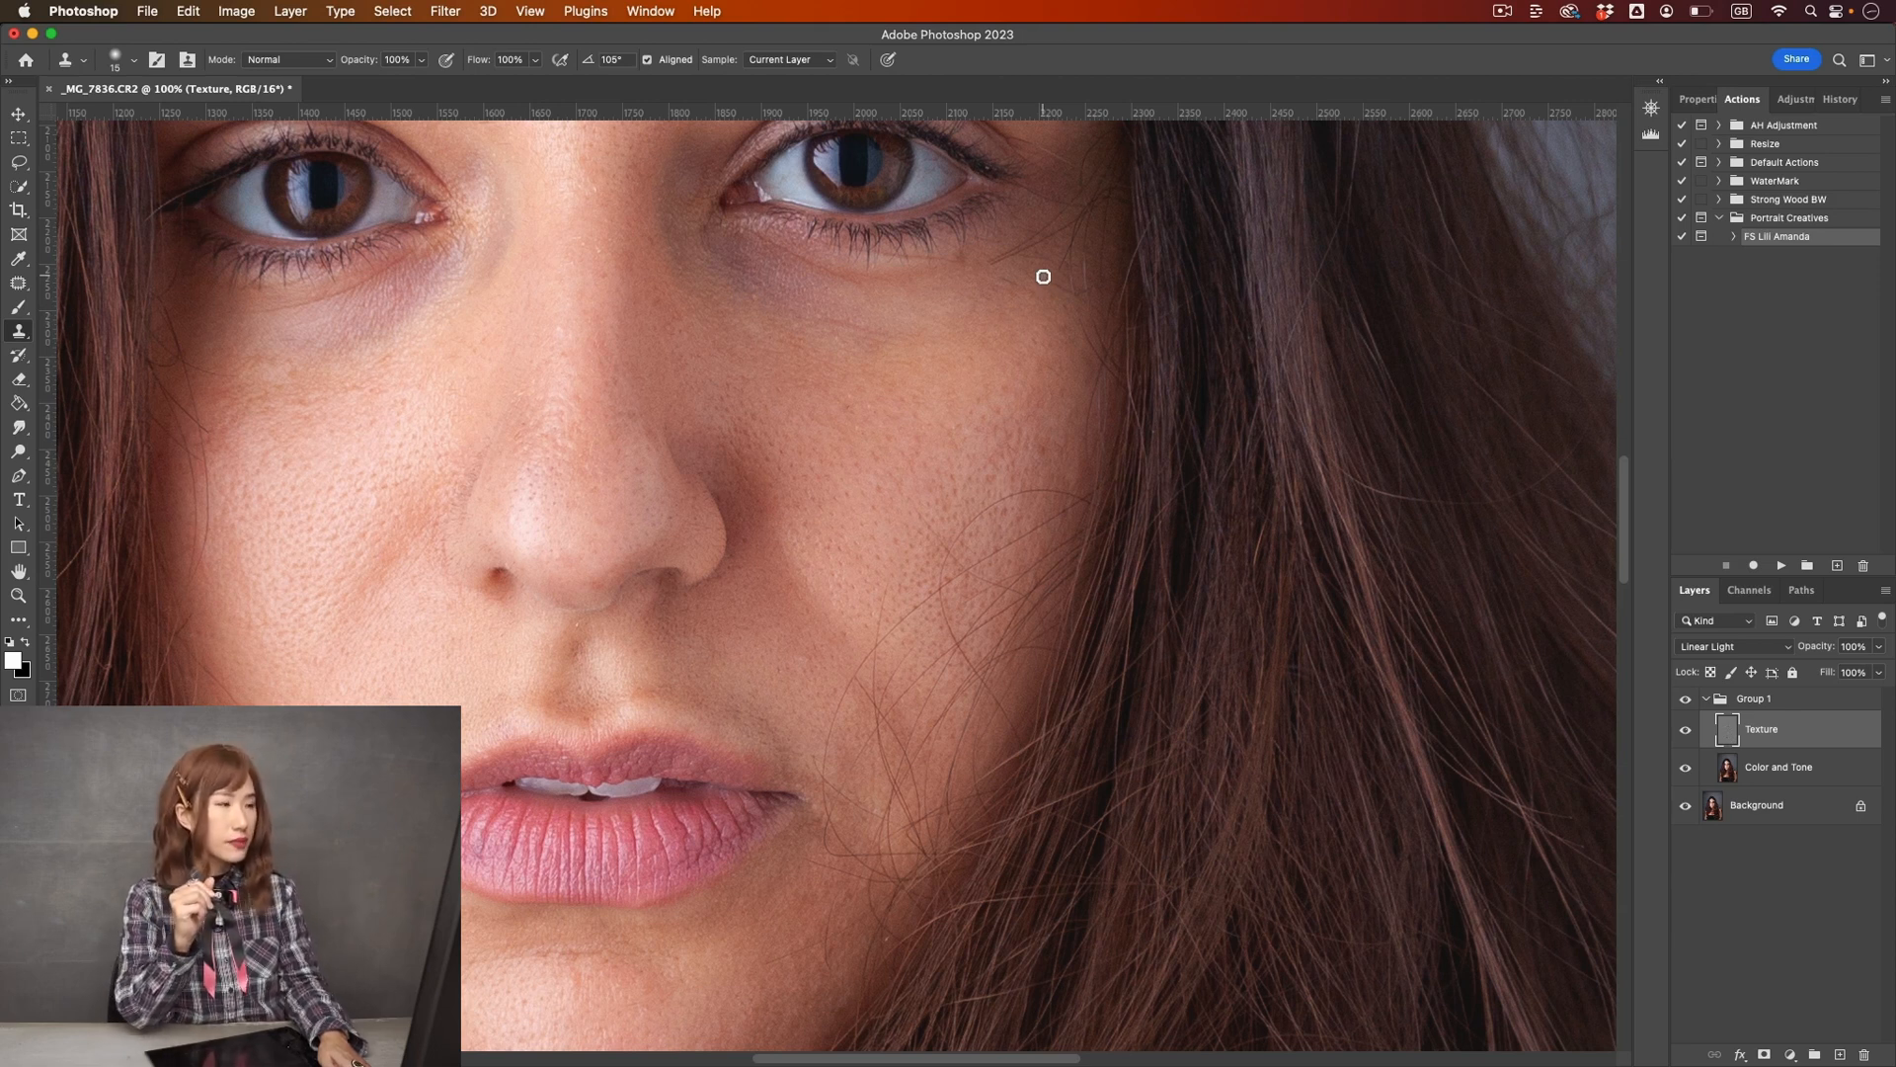
- Clone away the fine hairs directly beneath the outer corner of the image-right eye, resampling nearby skin
{"action": "left_click", "coordinate": [1000, 319], "text": "alt"}
{"action": "left_click_drag", "start_coordinate": [1022, 290], "coordinate": [1006, 282]}
{"action": "left_click", "coordinate": [1004, 296], "text": "alt"}
{"action": "left_click_drag", "start_coordinate": [1014, 261], "coordinate": [1009, 272]}
{"action": "left_click", "coordinate": [1013, 233], "text": "alt"}
{"action": "left_click", "coordinate": [1045, 232]}
{"action": "left_click", "coordinate": [1016, 270], "text": "alt"}
{"action": "left_click", "coordinate": [1035, 240]}
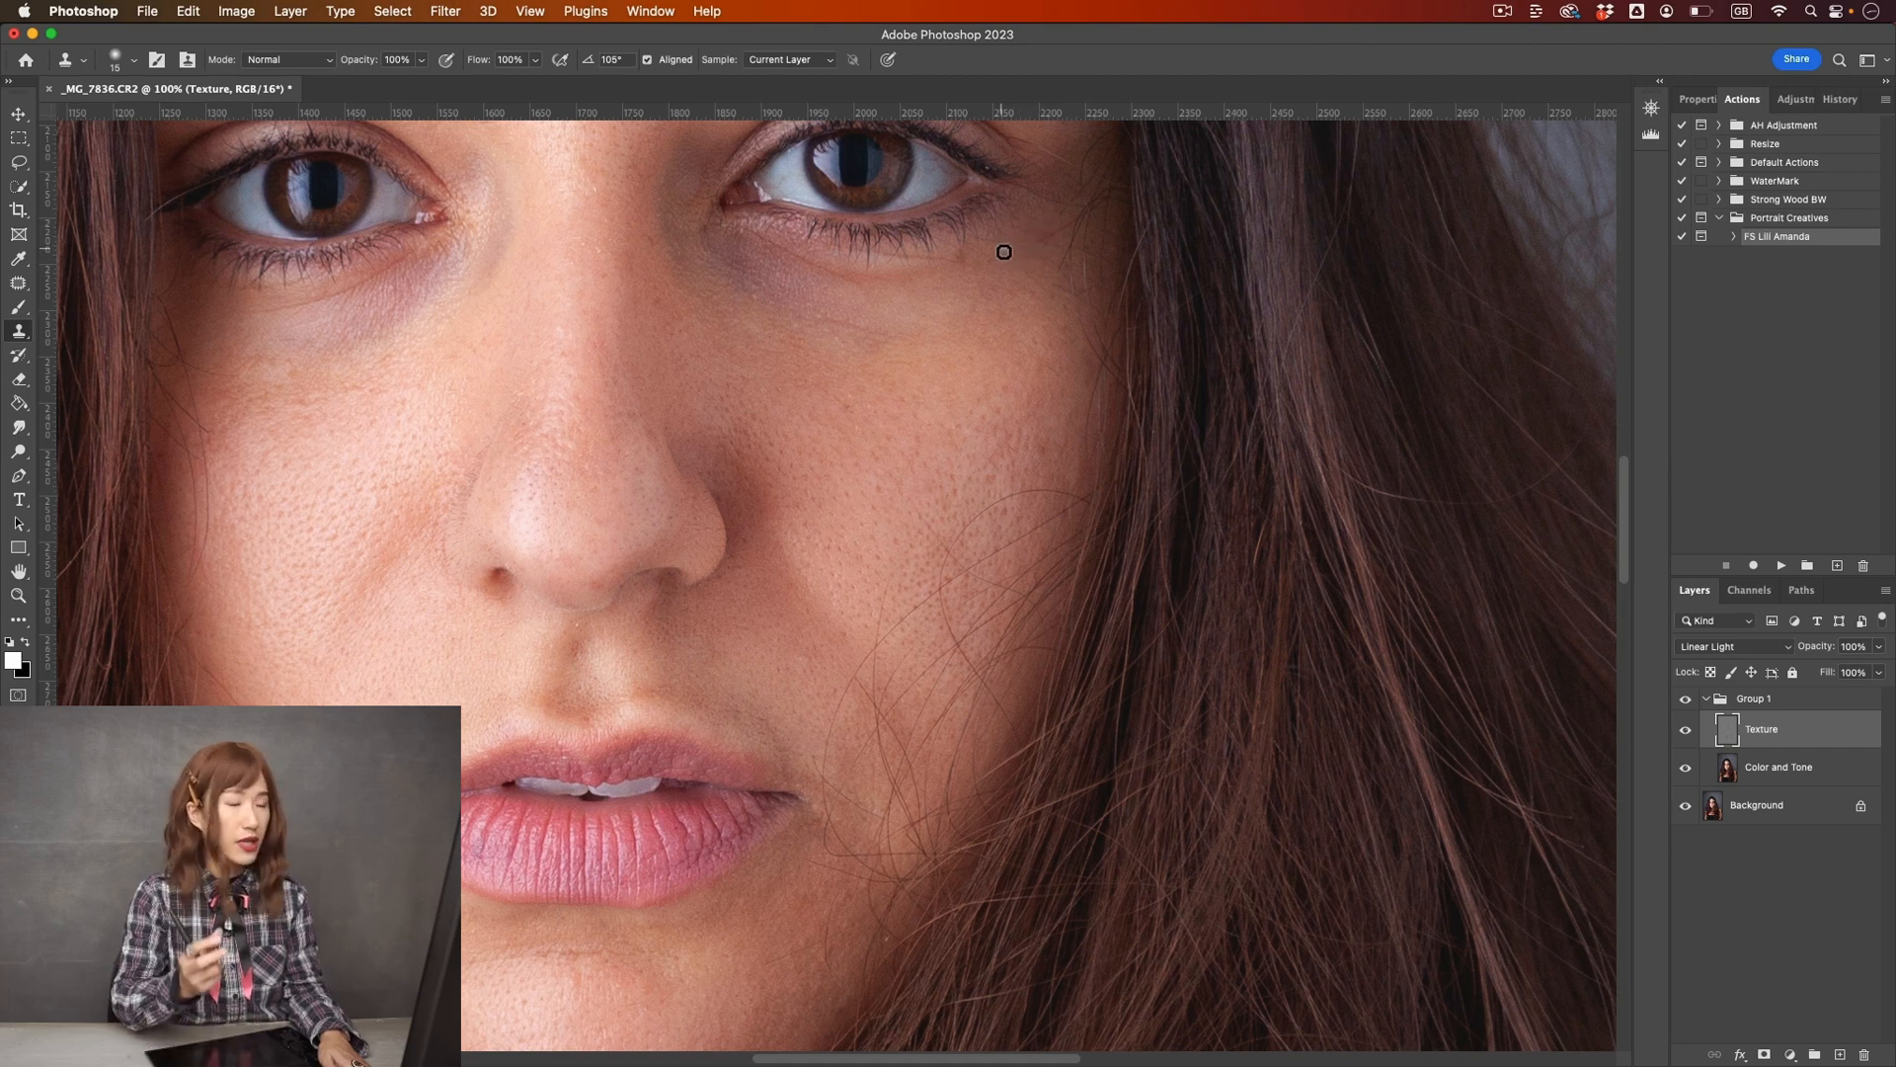
- Clone skin texture over the fine hairs just outside the outer corner of the image-right eye
{"action": "left_click", "coordinate": [1026, 226], "text": "alt"}
{"action": "left_click", "coordinate": [1045, 241]}
{"action": "left_click", "coordinate": [1062, 232]}
{"action": "left_click", "coordinate": [1043, 274], "text": "alt"}
{"action": "left_click", "coordinate": [1053, 233]}
{"action": "left_click", "coordinate": [1063, 213]}
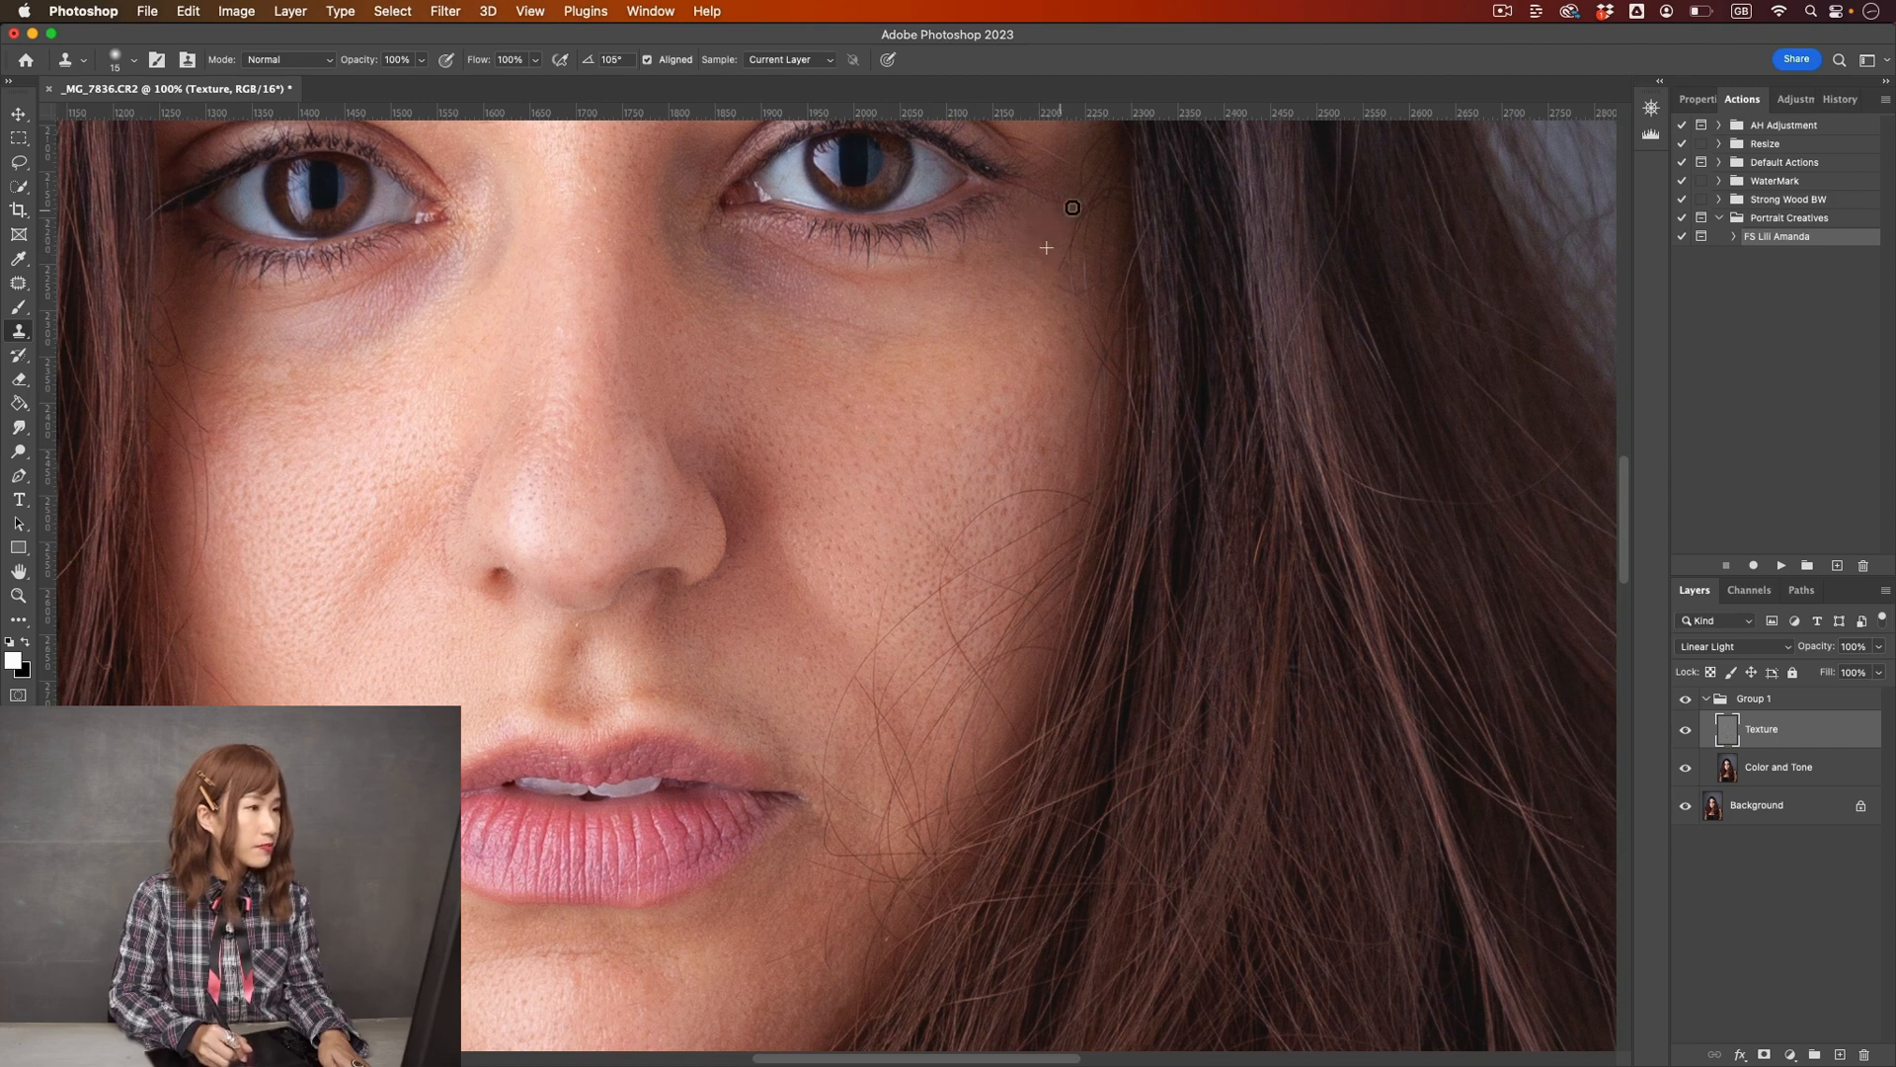
- Clean up the remaining stray hairs between the image-right eye's outer corner and the hairline with freshly sampled texture
{"action": "left_click", "coordinate": [1054, 223], "text": "alt"}
{"action": "left_click", "coordinate": [1076, 212]}
{"action": "left_click", "coordinate": [1059, 218], "text": "alt"}
{"action": "left_click", "coordinate": [1073, 207]}
{"action": "left_click", "coordinate": [1082, 179]}
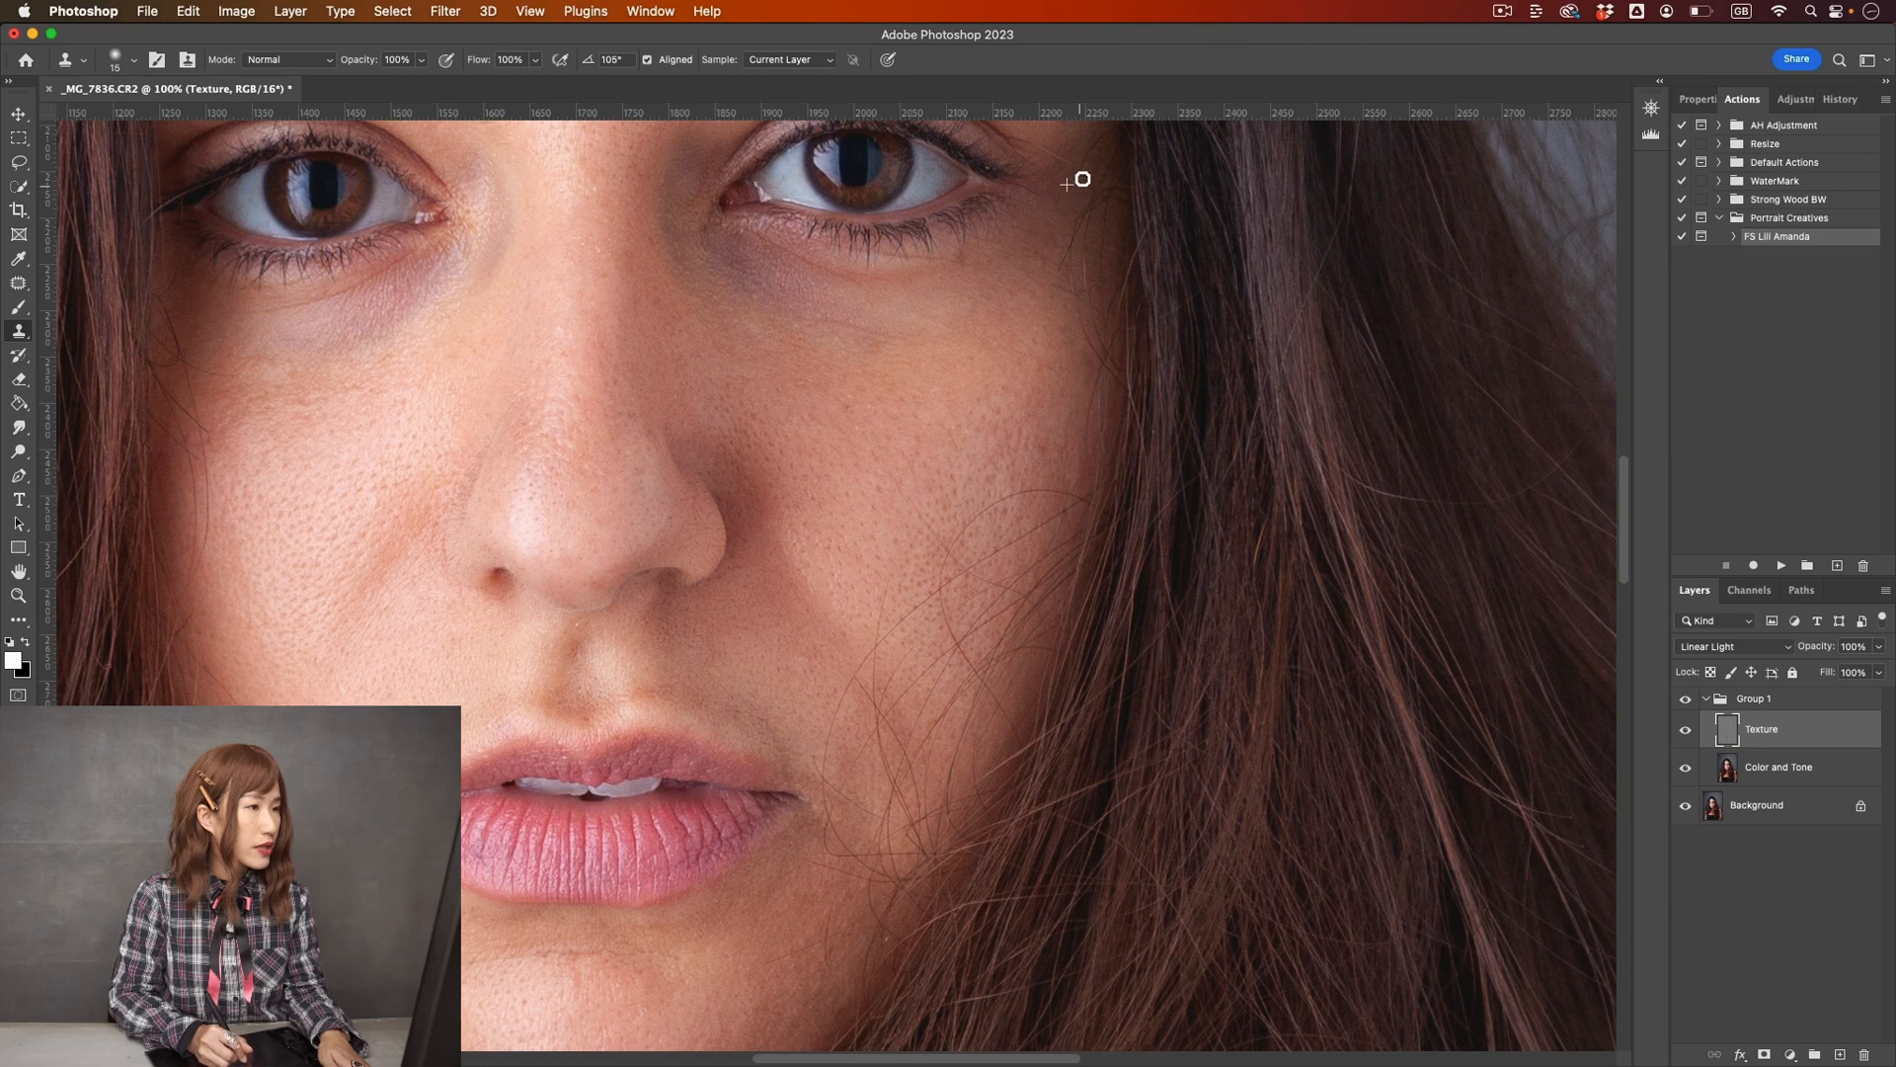
{"action": "left_click", "coordinate": [1055, 231], "text": "alt"}
{"action": "left_click_drag", "start_coordinate": [1078, 244], "coordinate": [1069, 253]}
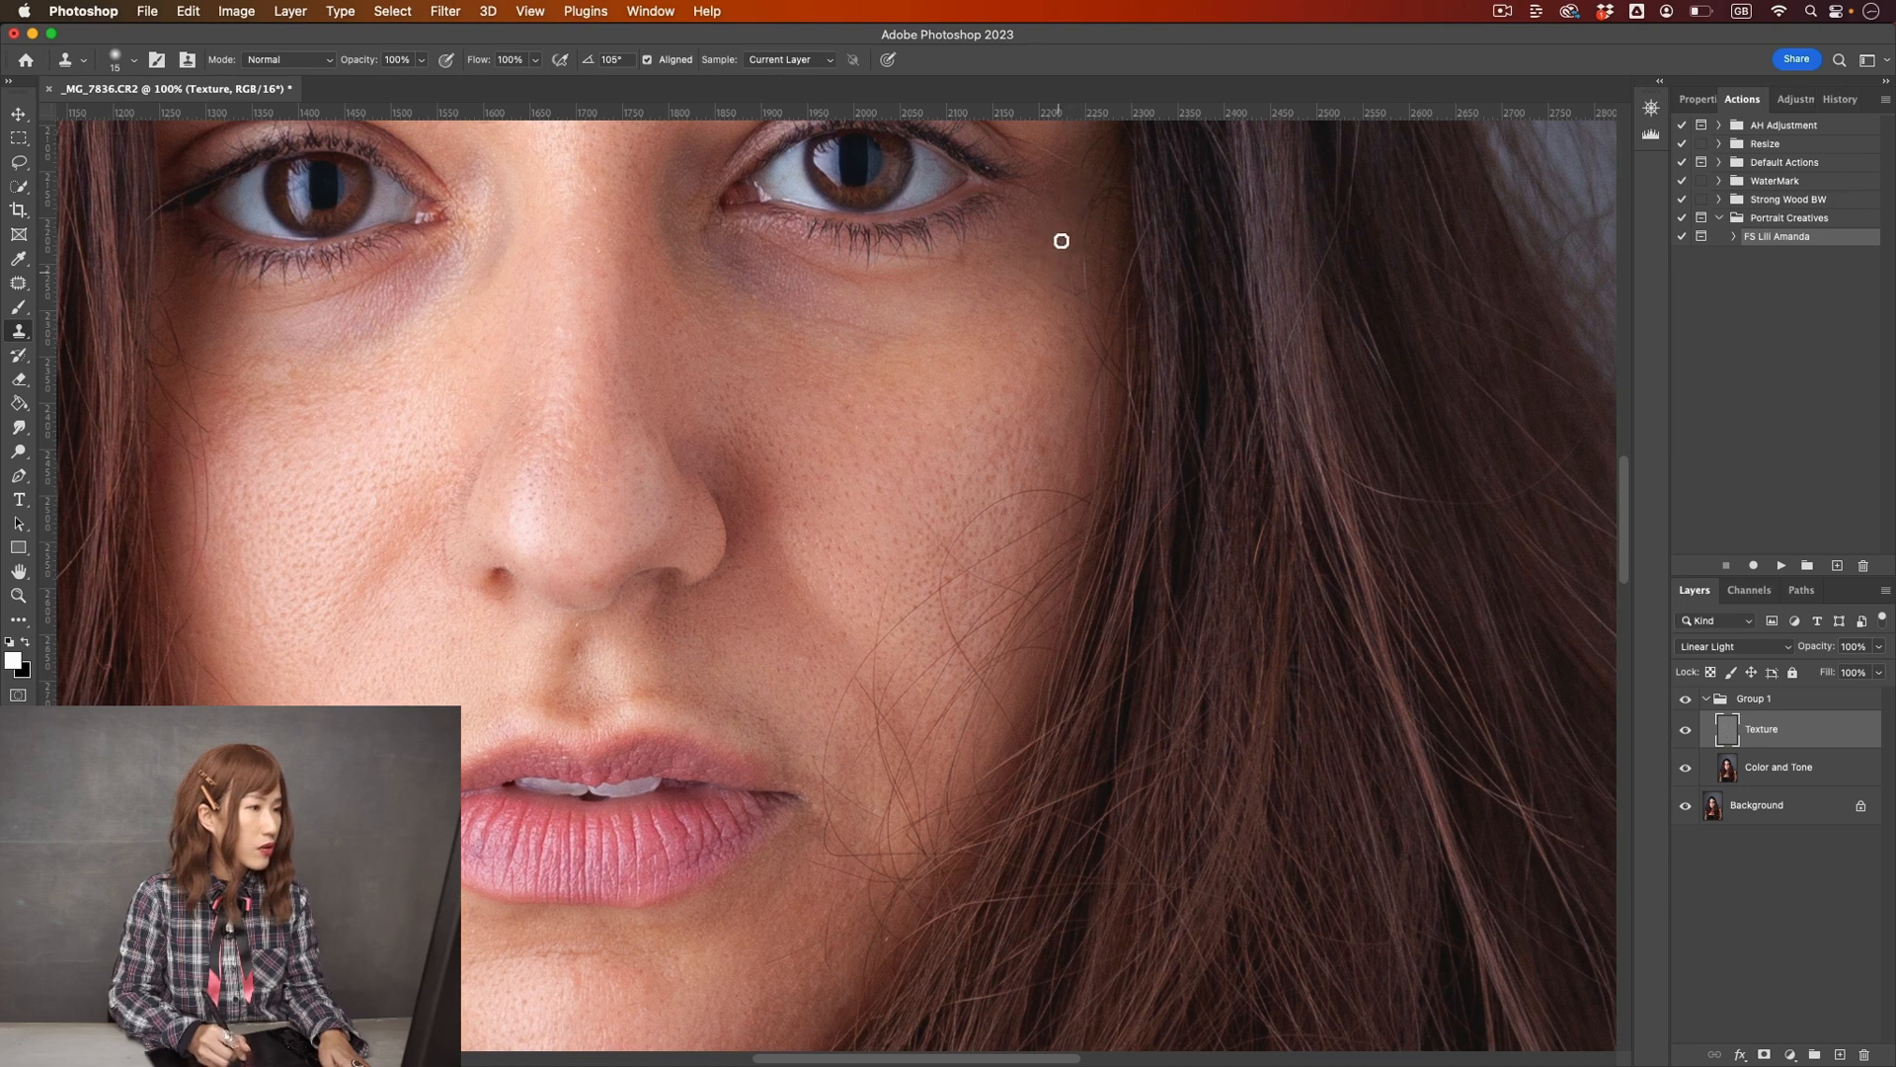
{"action": "left_click", "coordinate": [1040, 305], "text": "alt"}
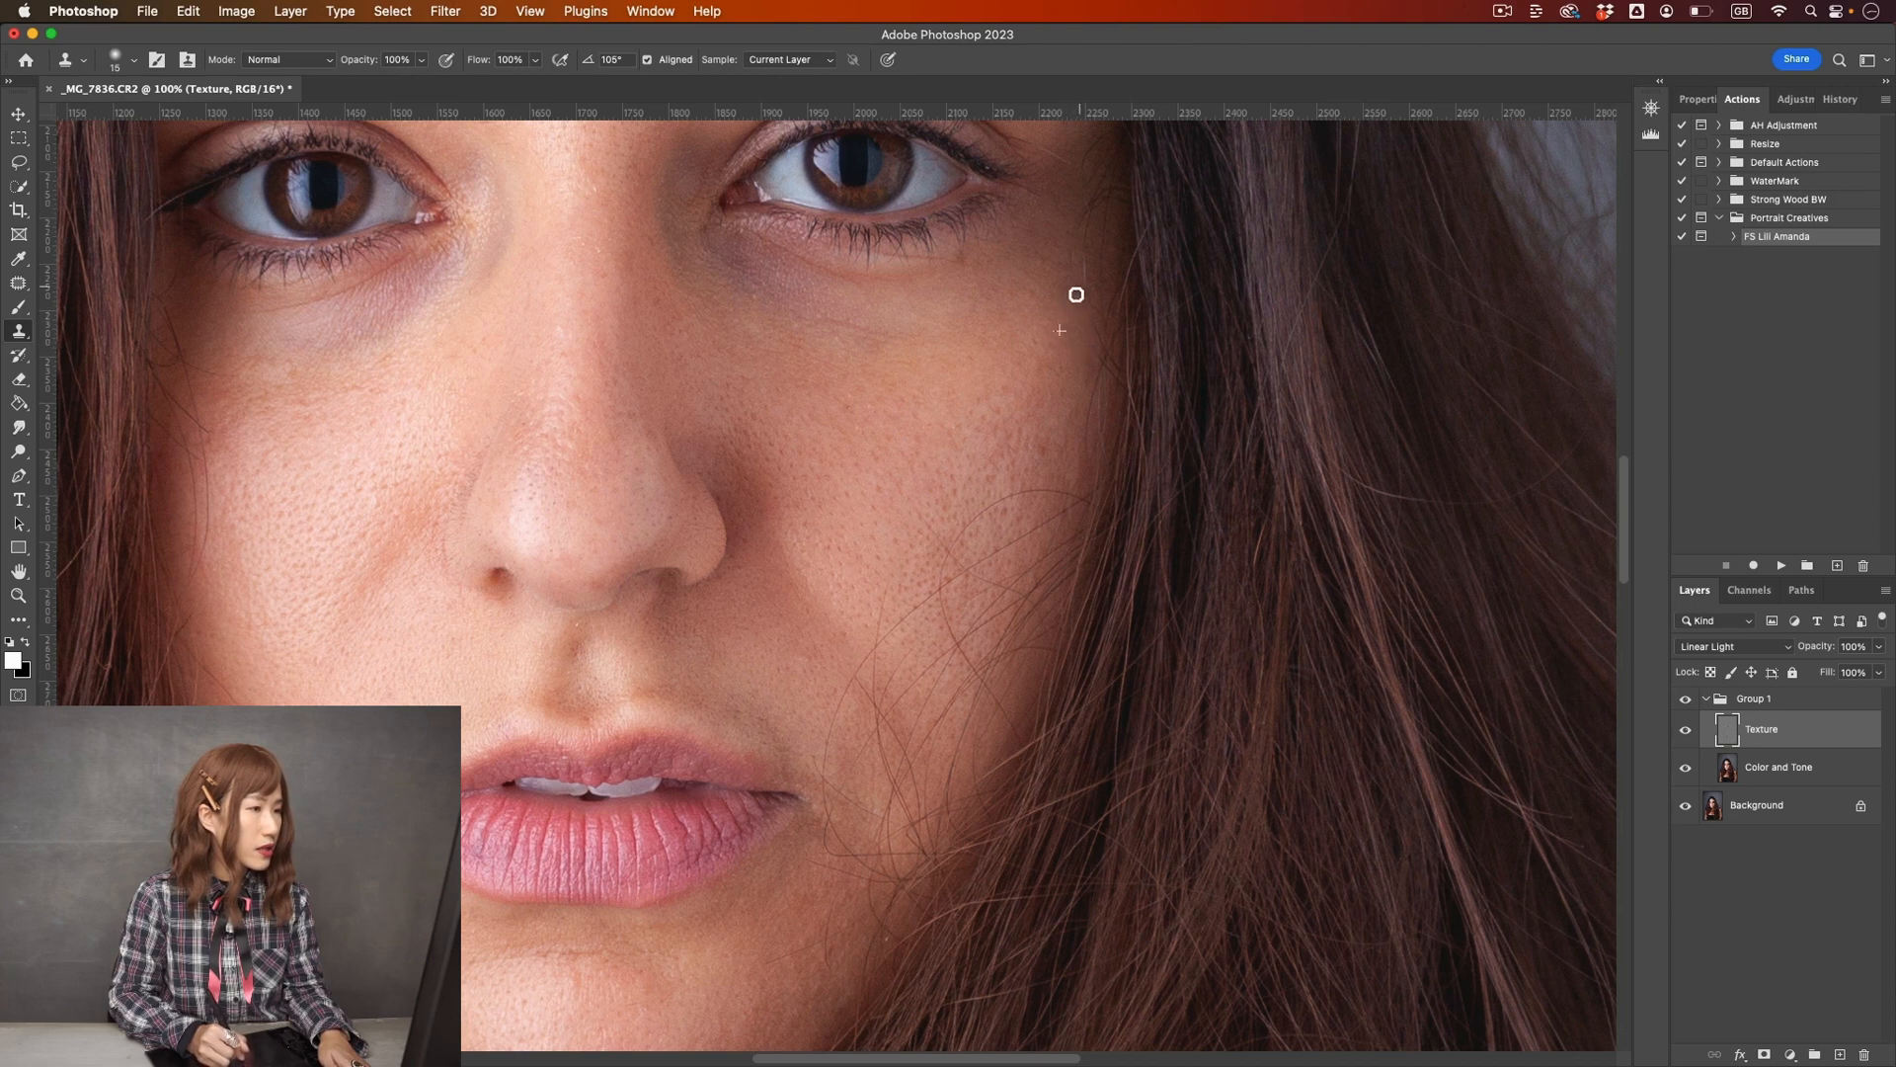
- Clone out the hairs along the temple edge, level with the image-right eye
{"action": "scroll", "coordinate": [1083, 280], "scroll_direction": "up", "scroll_amount": 2}
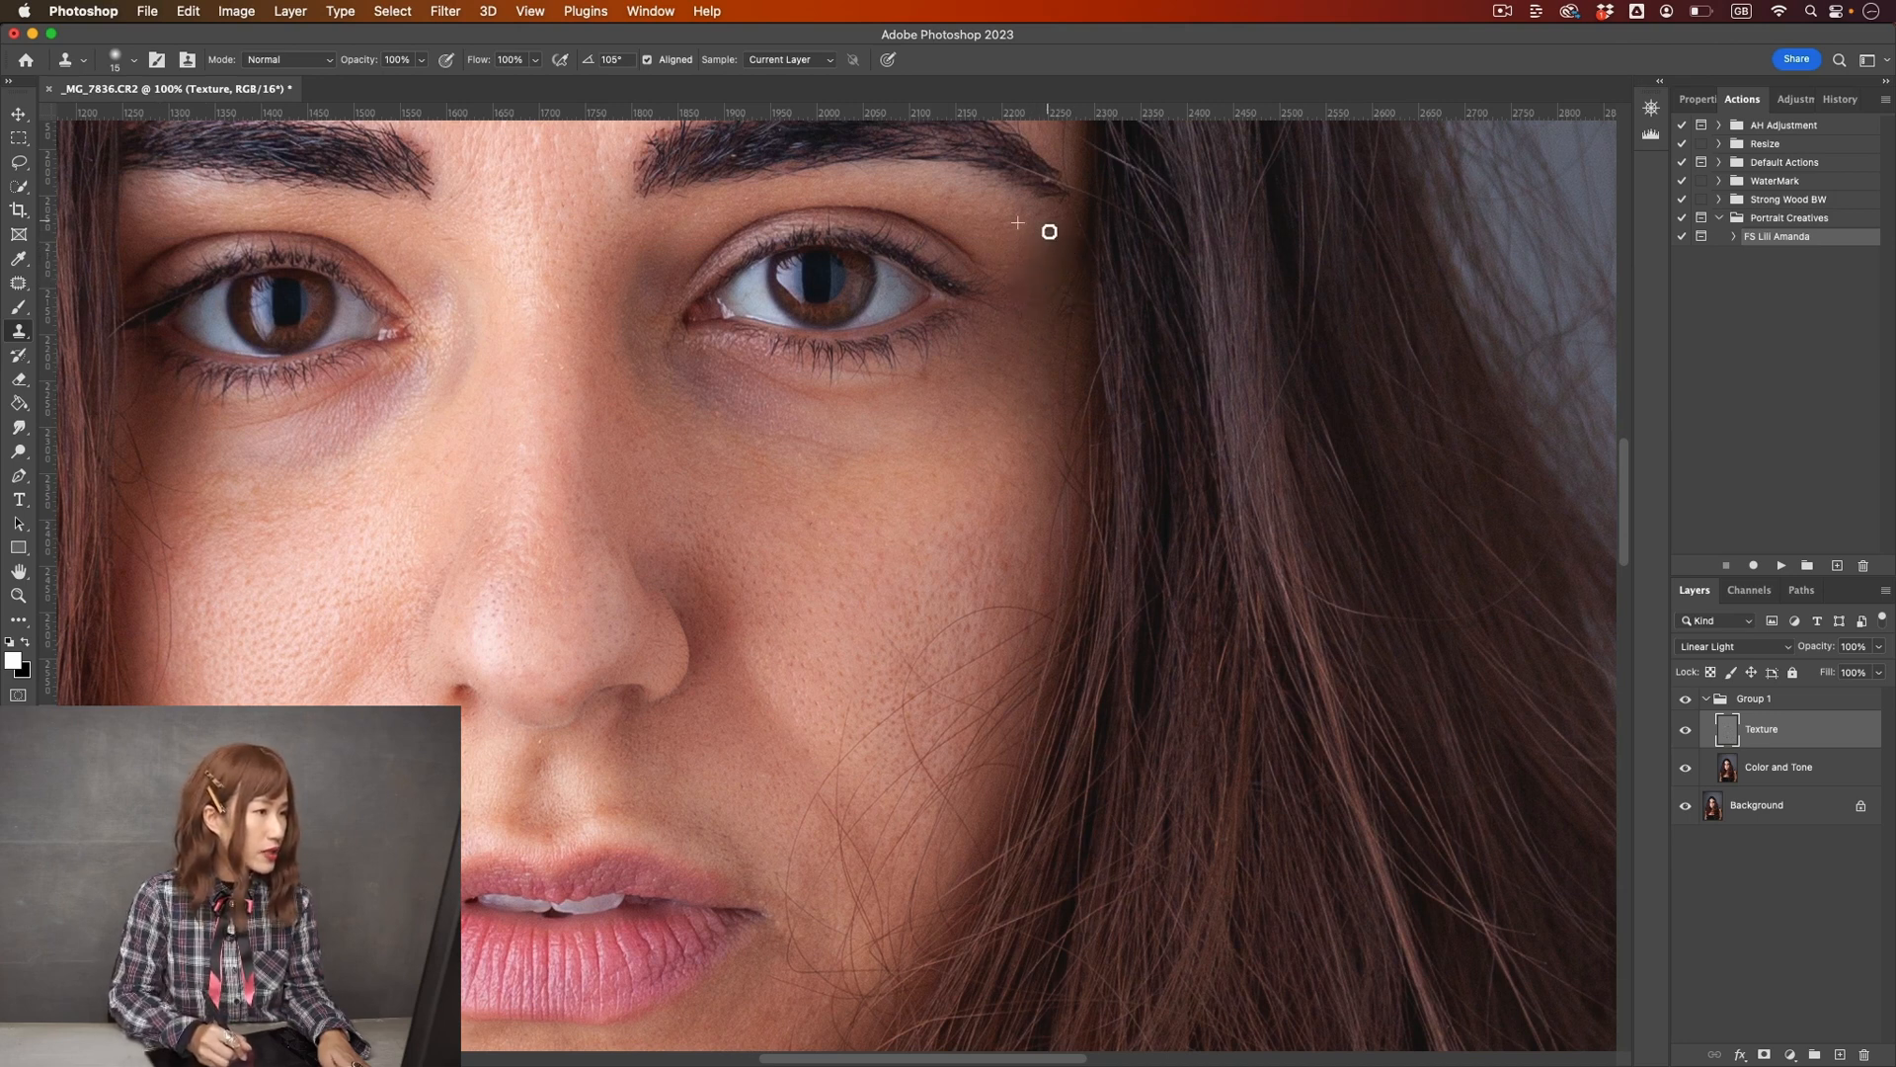
{"action": "left_click", "coordinate": [1065, 294]}
{"action": "left_click", "coordinate": [1066, 294]}
{"action": "left_click", "coordinate": [1070, 298]}
{"action": "mouse_move", "coordinate": [1053, 334]}
{"action": "left_mouse_down"}
{"action": "mouse_move", "coordinate": [1053, 361]}
{"action": "mouse_move", "coordinate": [1084, 322]}
{"action": "mouse_move", "coordinate": [1070, 334]}
{"action": "mouse_move", "coordinate": [1070, 312]}
{"action": "left_mouse_up"}
- Clone texture over the stray hairs along the face edge below the image-right eye and up beside its outer corner
{"action": "left_click", "coordinate": [1061, 401], "text": "alt"}
{"action": "mouse_move", "coordinate": [1080, 411]}
{"action": "left_mouse_down"}
{"action": "mouse_move", "coordinate": [1072, 462]}
{"action": "mouse_move", "coordinate": [1056, 417]}
{"action": "left_mouse_up"}
{"action": "left_click", "coordinate": [1054, 462], "text": "alt"}
{"action": "left_click", "coordinate": [1049, 466], "text": "alt"}
{"action": "left_click", "coordinate": [1055, 470], "text": "alt"}
{"action": "left_click", "coordinate": [1038, 369], "text": "alt"}
{"action": "left_click", "coordinate": [1048, 393]}
{"action": "mouse_move", "coordinate": [1032, 308]}
{"action": "left_mouse_down"}
{"action": "mouse_move", "coordinate": [999, 447]}
{"action": "mouse_move", "coordinate": [1006, 267]}
{"action": "left_mouse_up"}
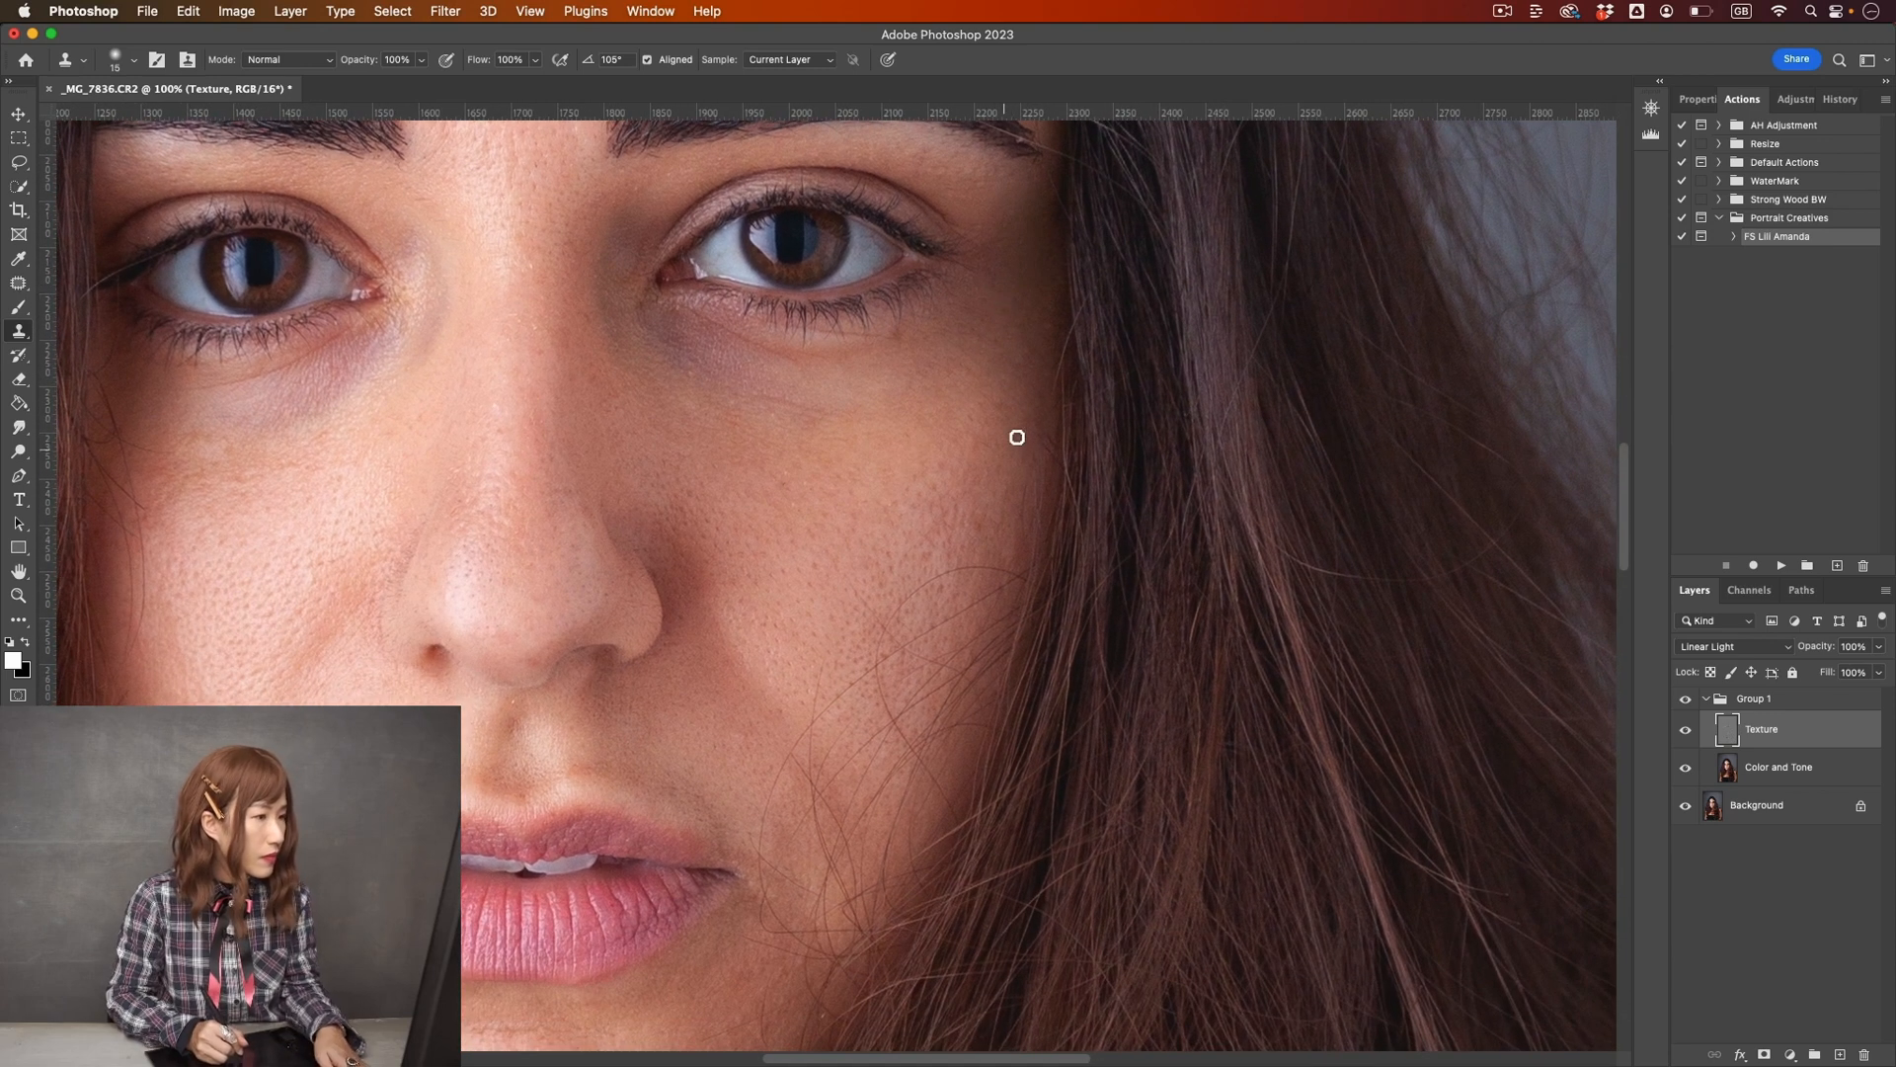
- Clone away the hairs running down the outer image-right cheek next to the hairline
{"action": "left_click", "coordinate": [1035, 417], "text": "alt"}
{"action": "left_click_drag", "start_coordinate": [1048, 432], "coordinate": [1025, 524]}
{"action": "left_click", "coordinate": [1033, 423], "text": "alt"}
{"action": "left_click", "coordinate": [1026, 434], "text": "alt"}
{"action": "left_click", "coordinate": [1024, 441], "text": "alt"}
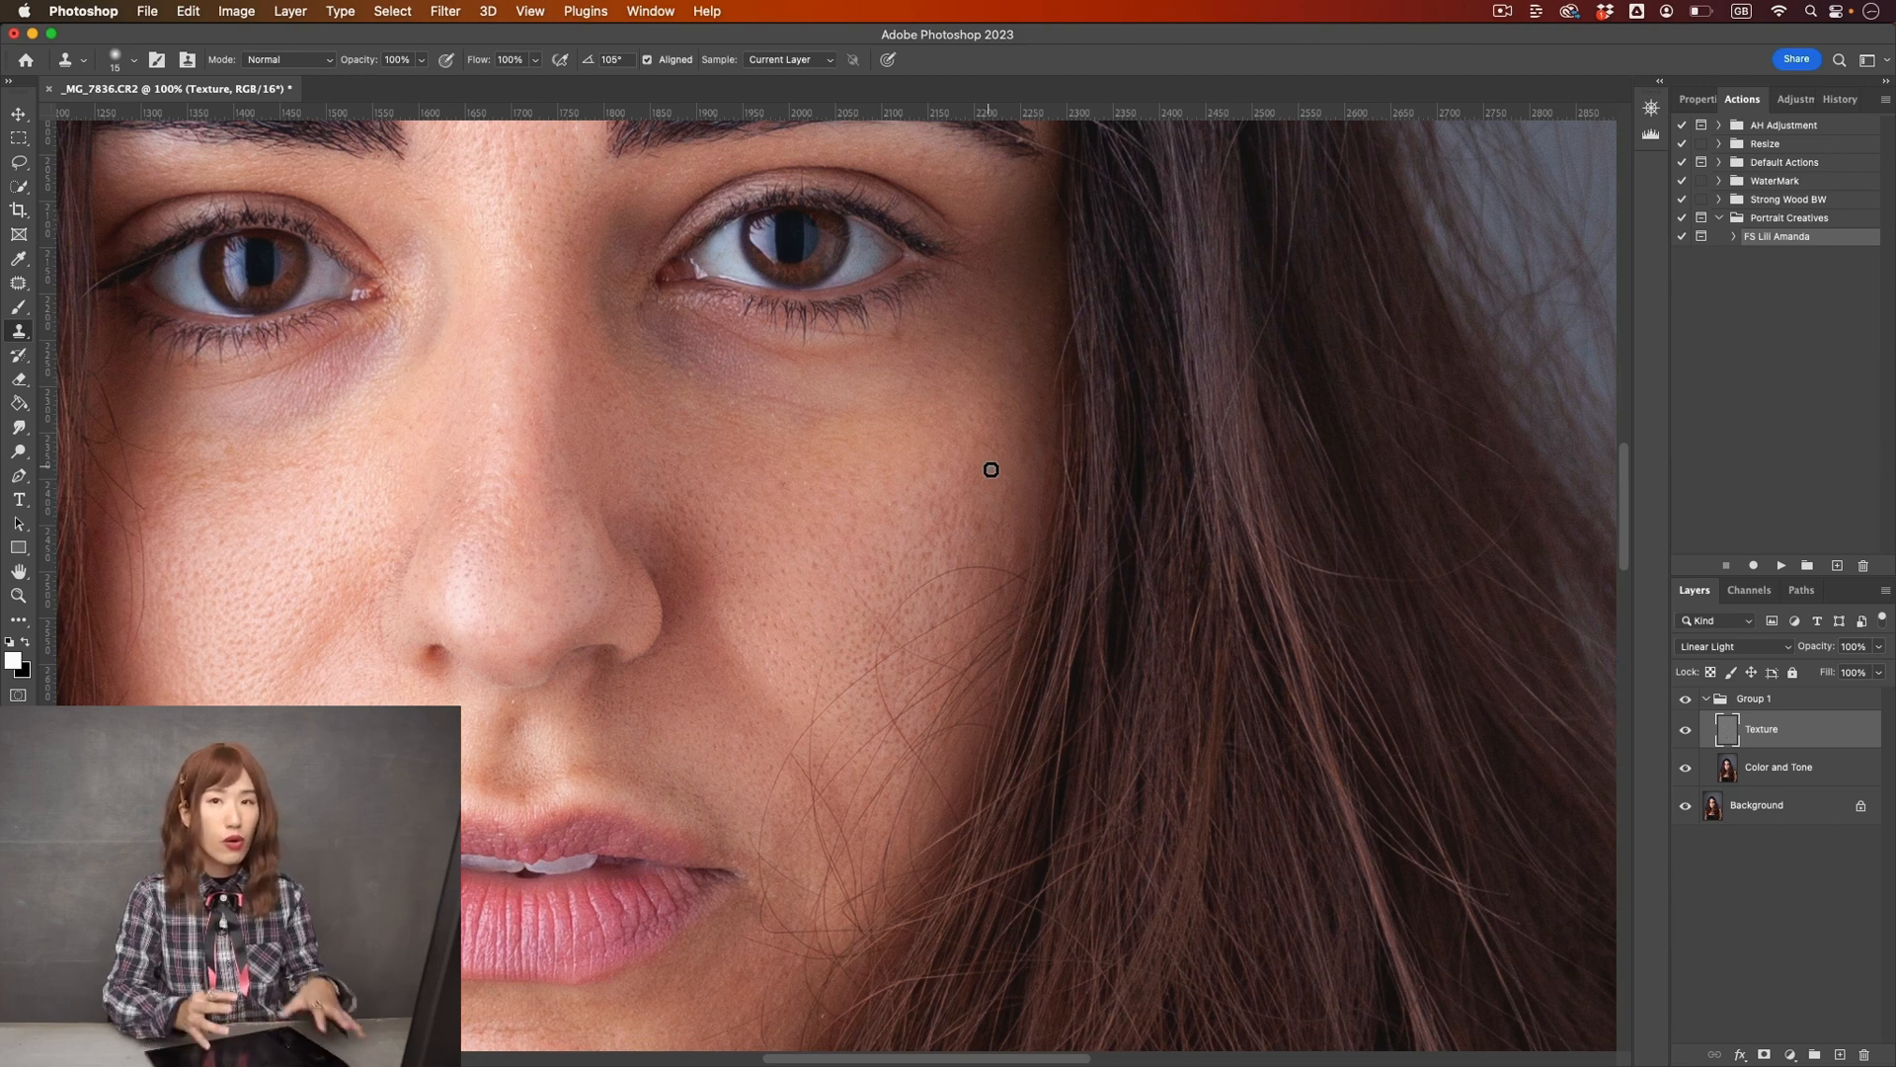
{"action": "left_click_drag", "start_coordinate": [964, 536], "coordinate": [939, 491]}
- Try a 70-pixel Clone Stamp brush on the cheek and return the brush to 15 pixels
{"action": "key", "text": "bracketright"}
{"action": "key", "text": "bracketright"}
{"action": "key", "text": "bracketright"}
{"action": "key", "text": "bracketright"}
{"action": "key", "text": "bracketright"}
{"action": "key", "text": "bracketright"}
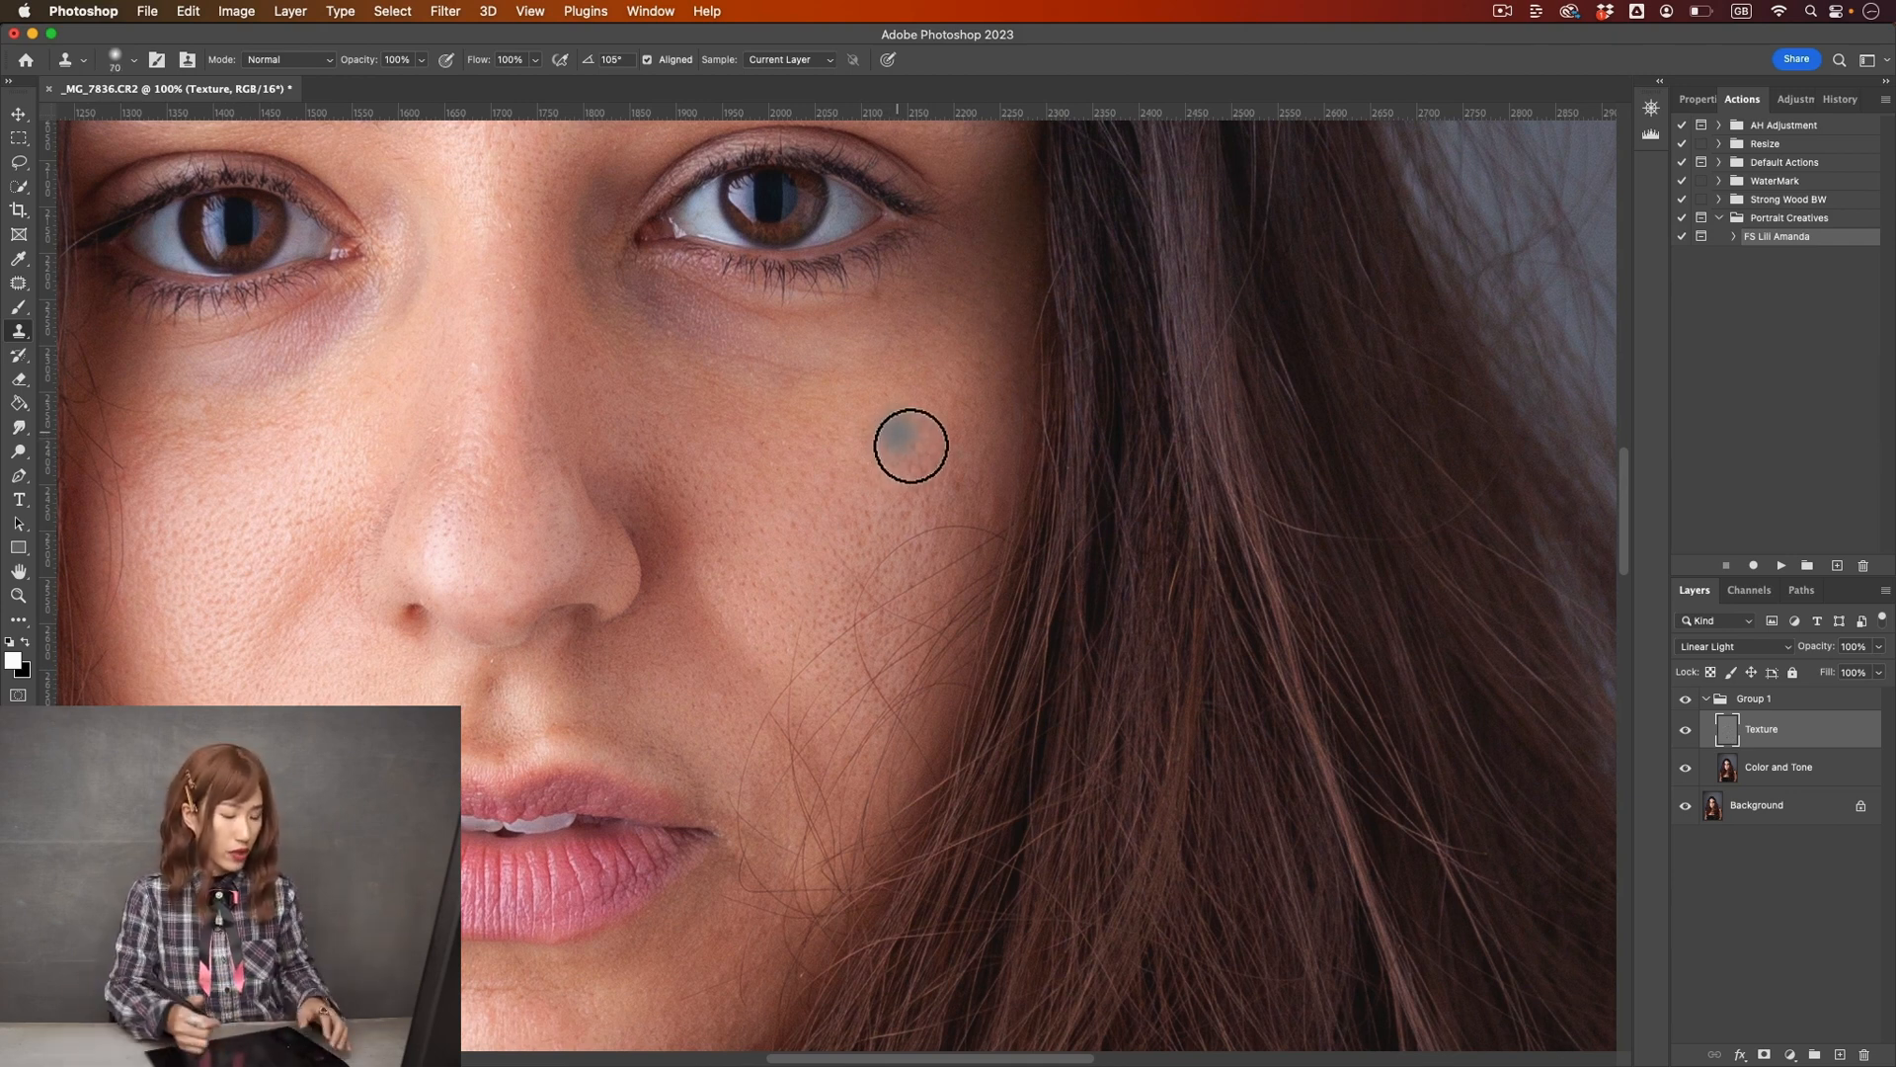
{"action": "key", "text": "bracketleft"}
{"action": "key", "text": "bracketleft"}
{"action": "key", "text": "bracketleft"}
{"action": "key", "text": "bracketleft"}
{"action": "key", "text": "bracketleft"}
{"action": "key", "text": "bracketleft"}
{"action": "key", "text": "bracketleft"}
{"action": "key", "text": "bracketleft"}
{"action": "key", "text": "bracketleft"}
{"action": "key", "text": "bracketleft"}
{"action": "key", "text": "bracketleft"}
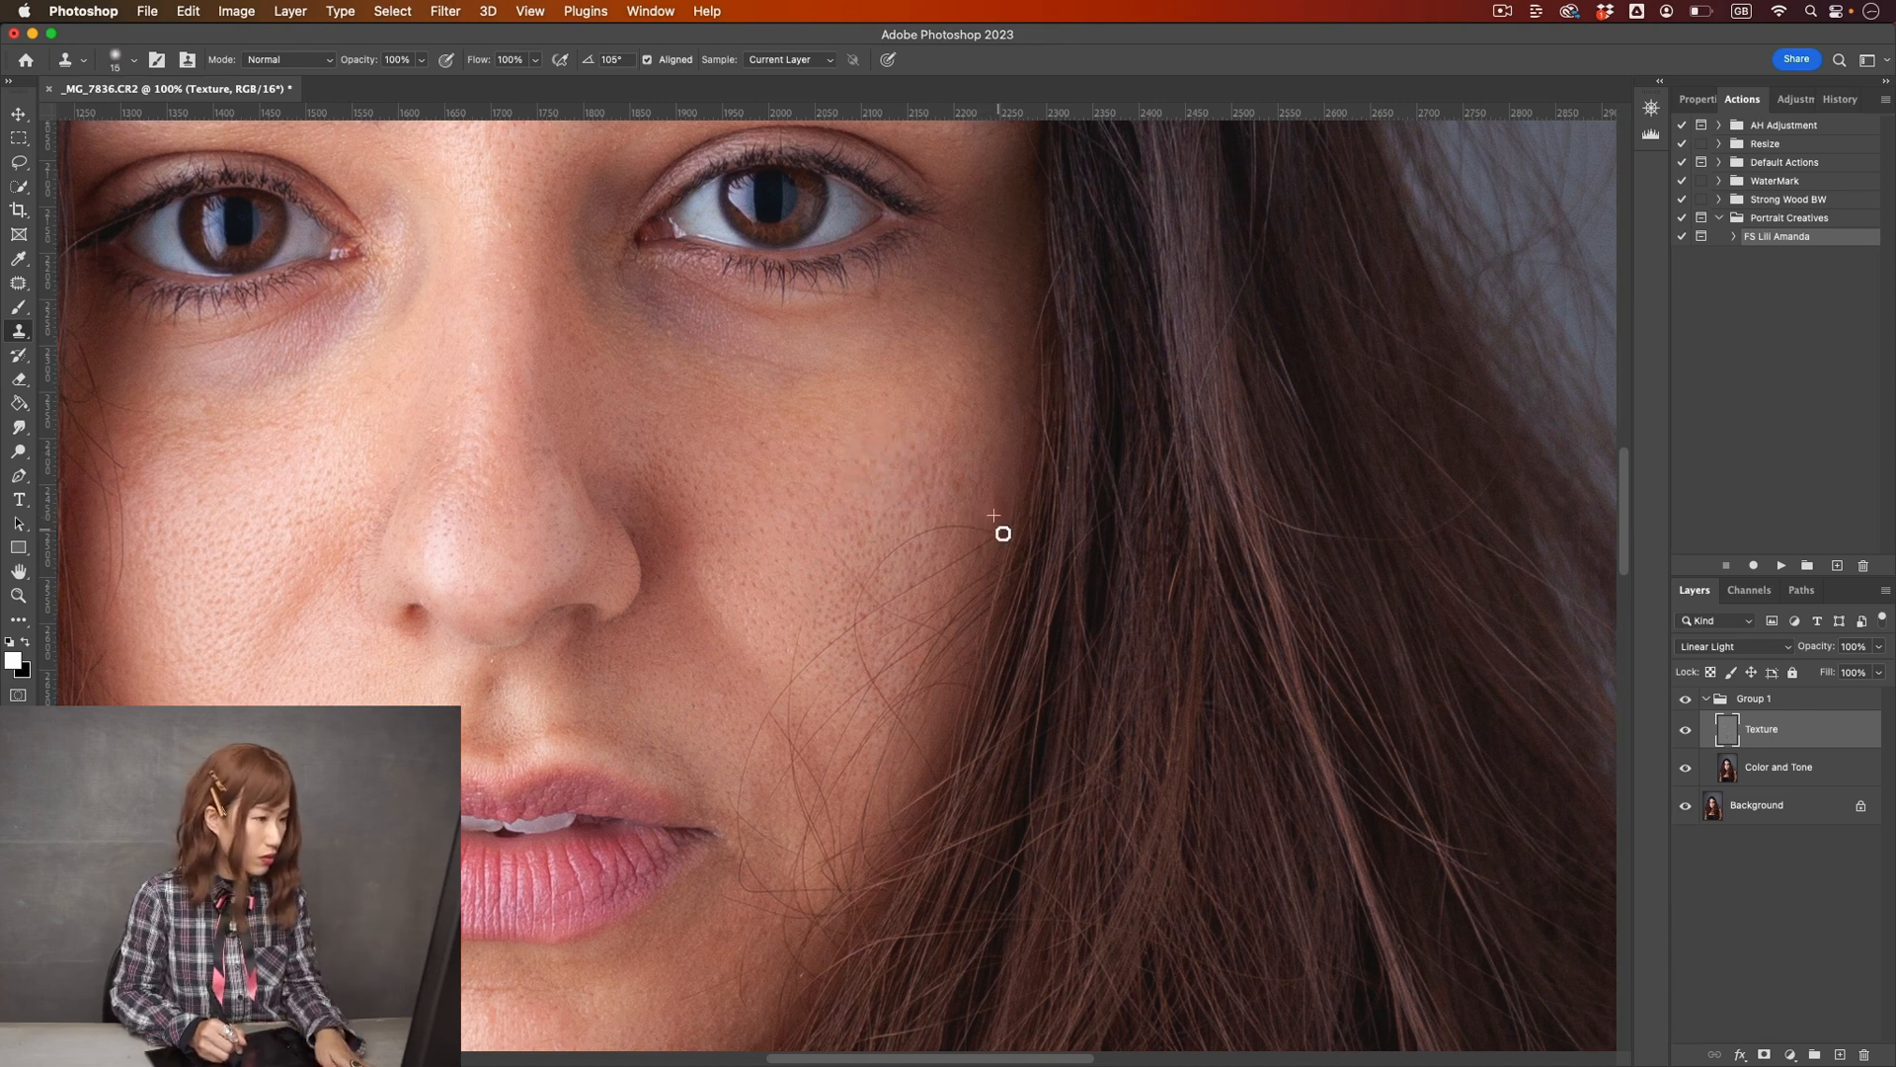
- Clone clean texture over the curved hair on the middle of the image-right cheek and the hairs above the mouth corner
{"action": "mouse_move", "coordinate": [945, 531]}
{"action": "left_mouse_down"}
{"action": "mouse_move", "coordinate": [877, 560]}
{"action": "mouse_move", "coordinate": [894, 559]}
{"action": "left_mouse_up"}
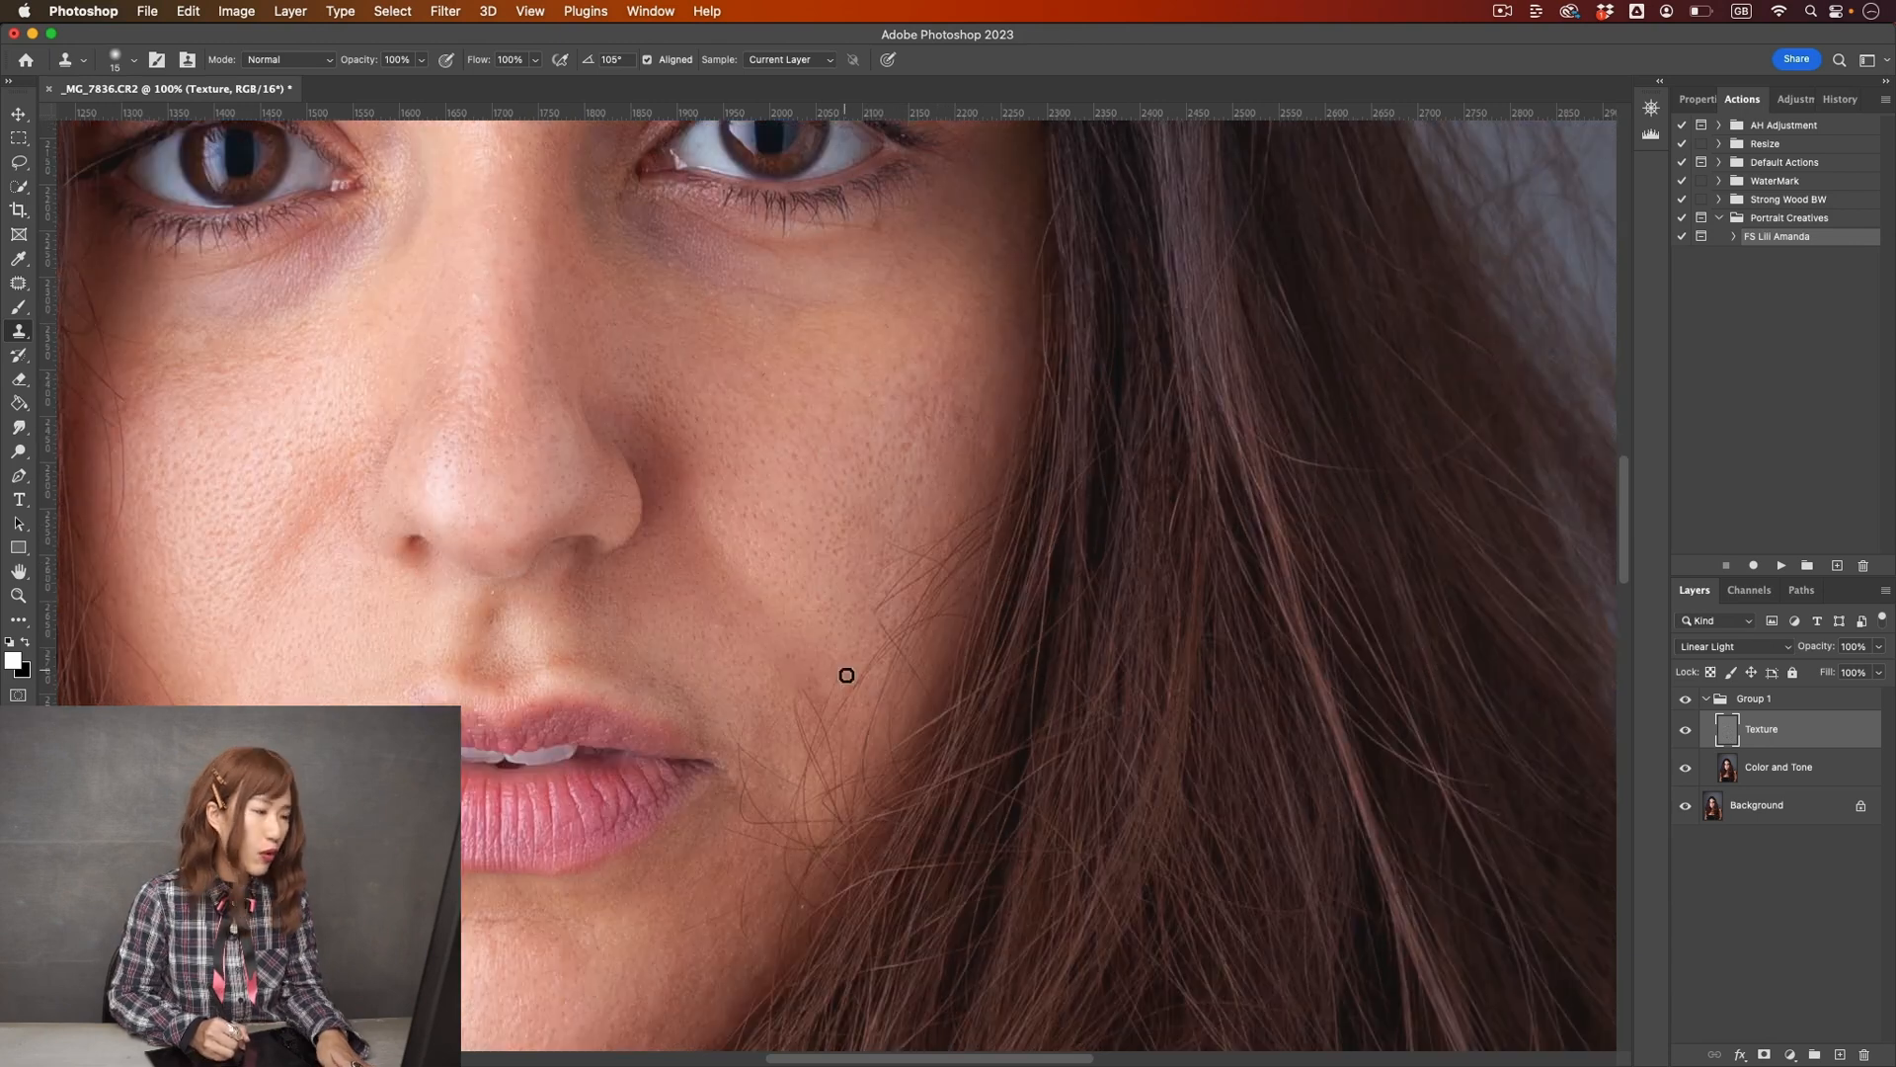
{"action": "left_click", "coordinate": [831, 707]}
{"action": "left_click", "coordinate": [837, 661], "text": "alt"}
{"action": "left_click", "coordinate": [819, 712]}
{"action": "left_click", "coordinate": [797, 739]}
{"action": "left_click", "coordinate": [804, 675], "text": "alt"}
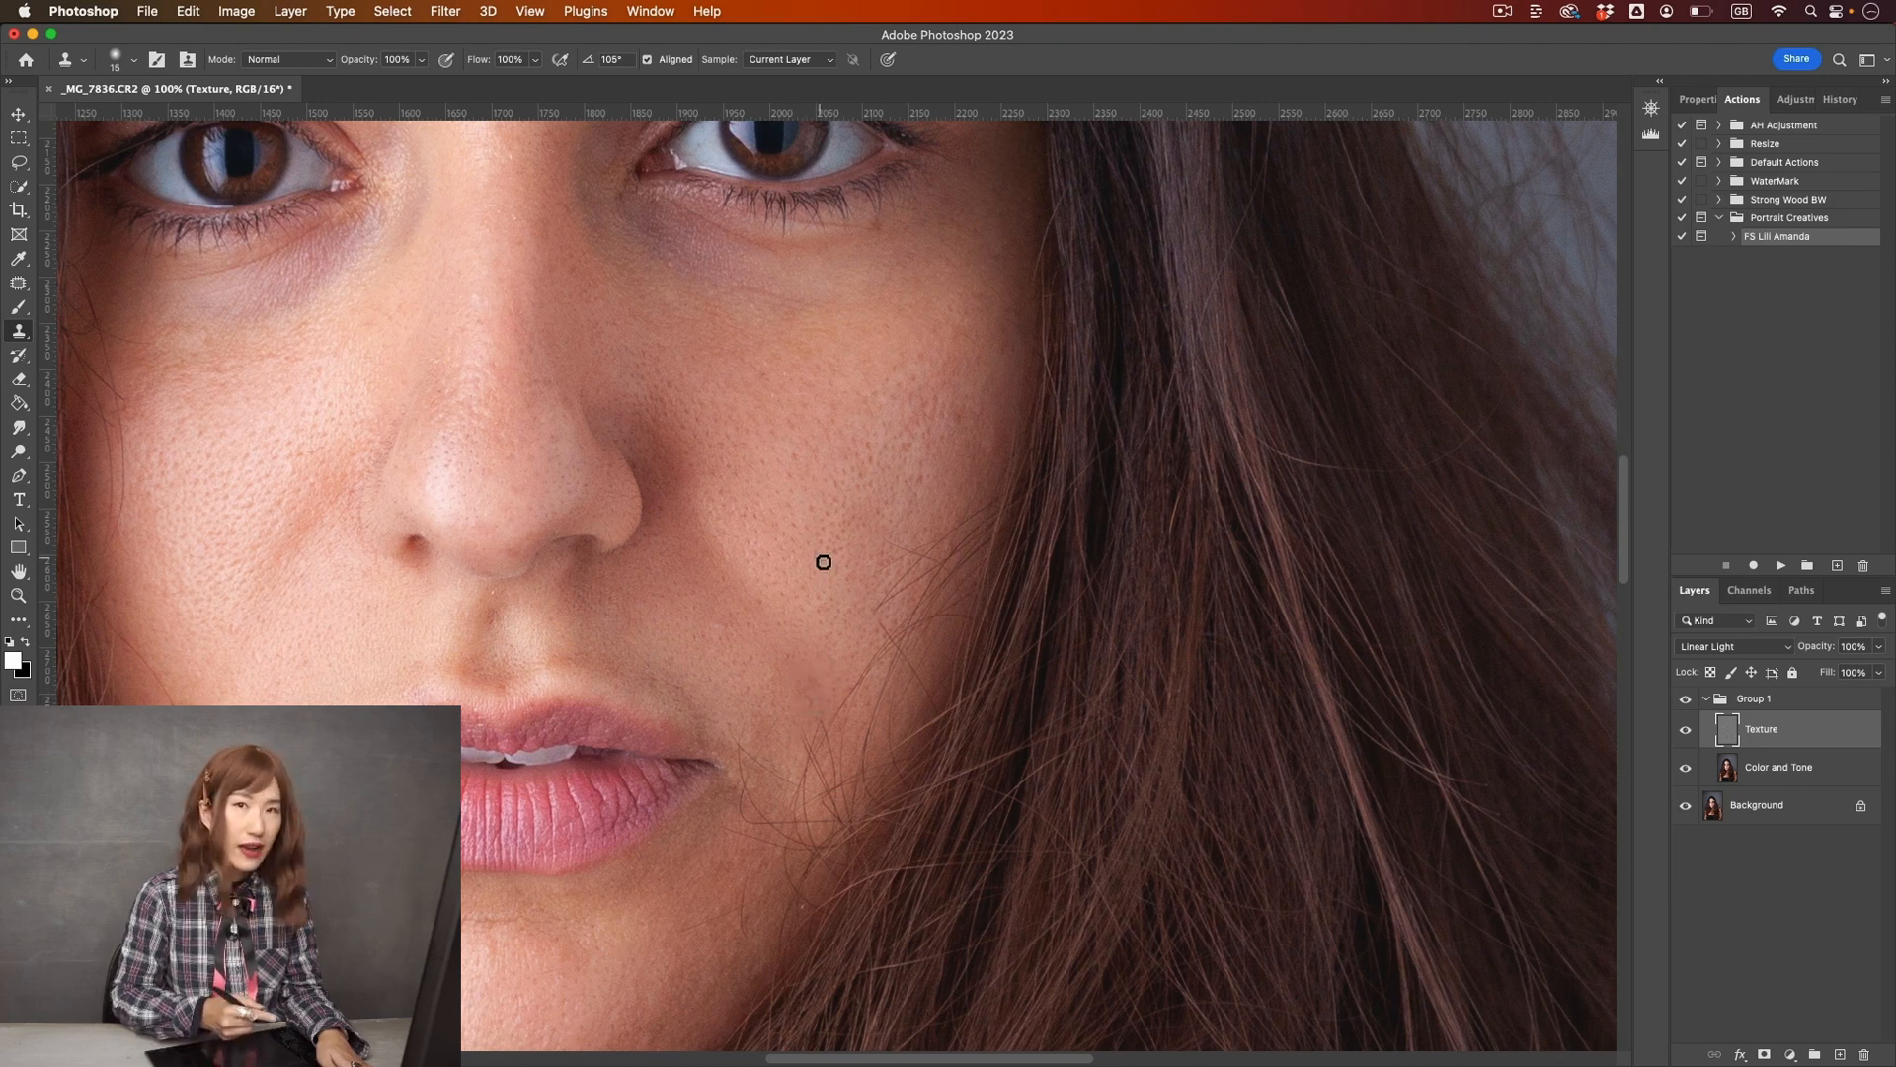
{"action": "left_click", "coordinate": [778, 726], "text": "alt"}
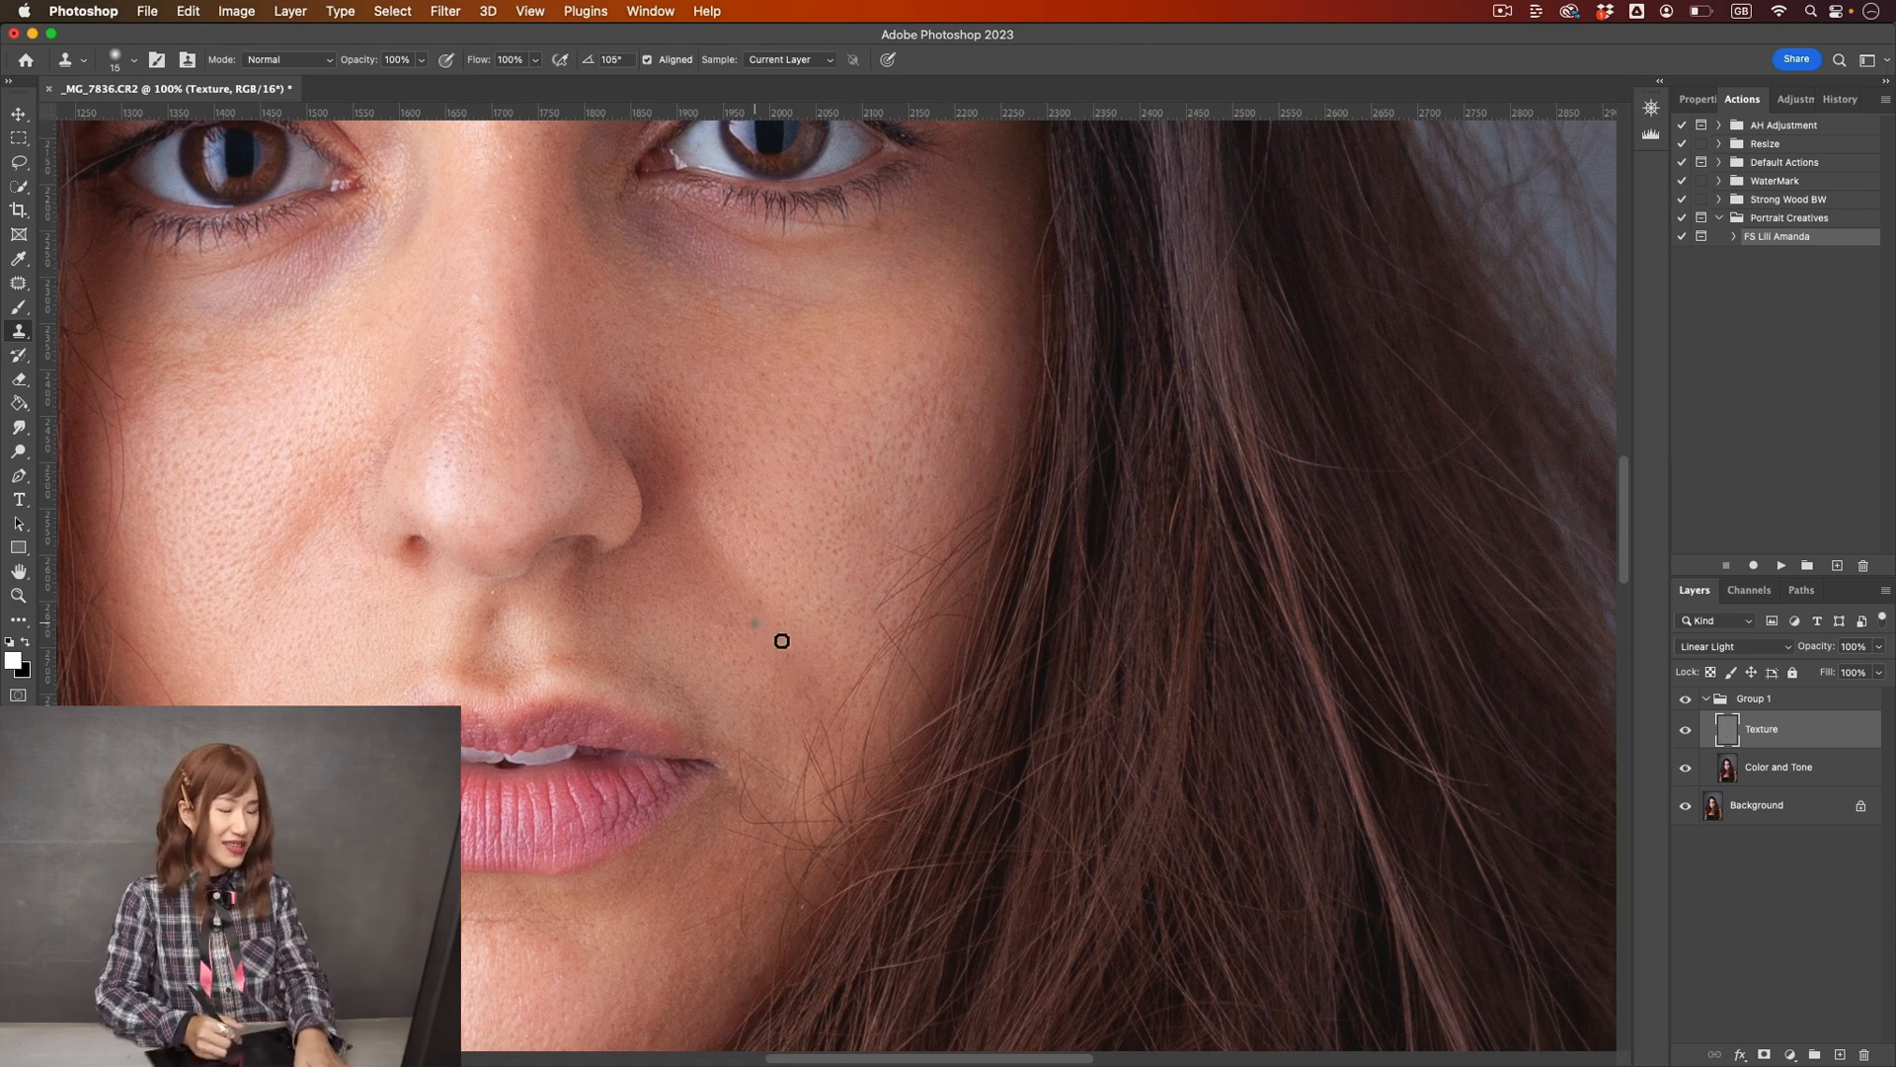
- Clone out the short stray hairs immediately beside and below the image-right corner of the mouth
{"action": "scroll", "coordinate": [817, 656], "scroll_direction": "down", "scroll_amount": 3}
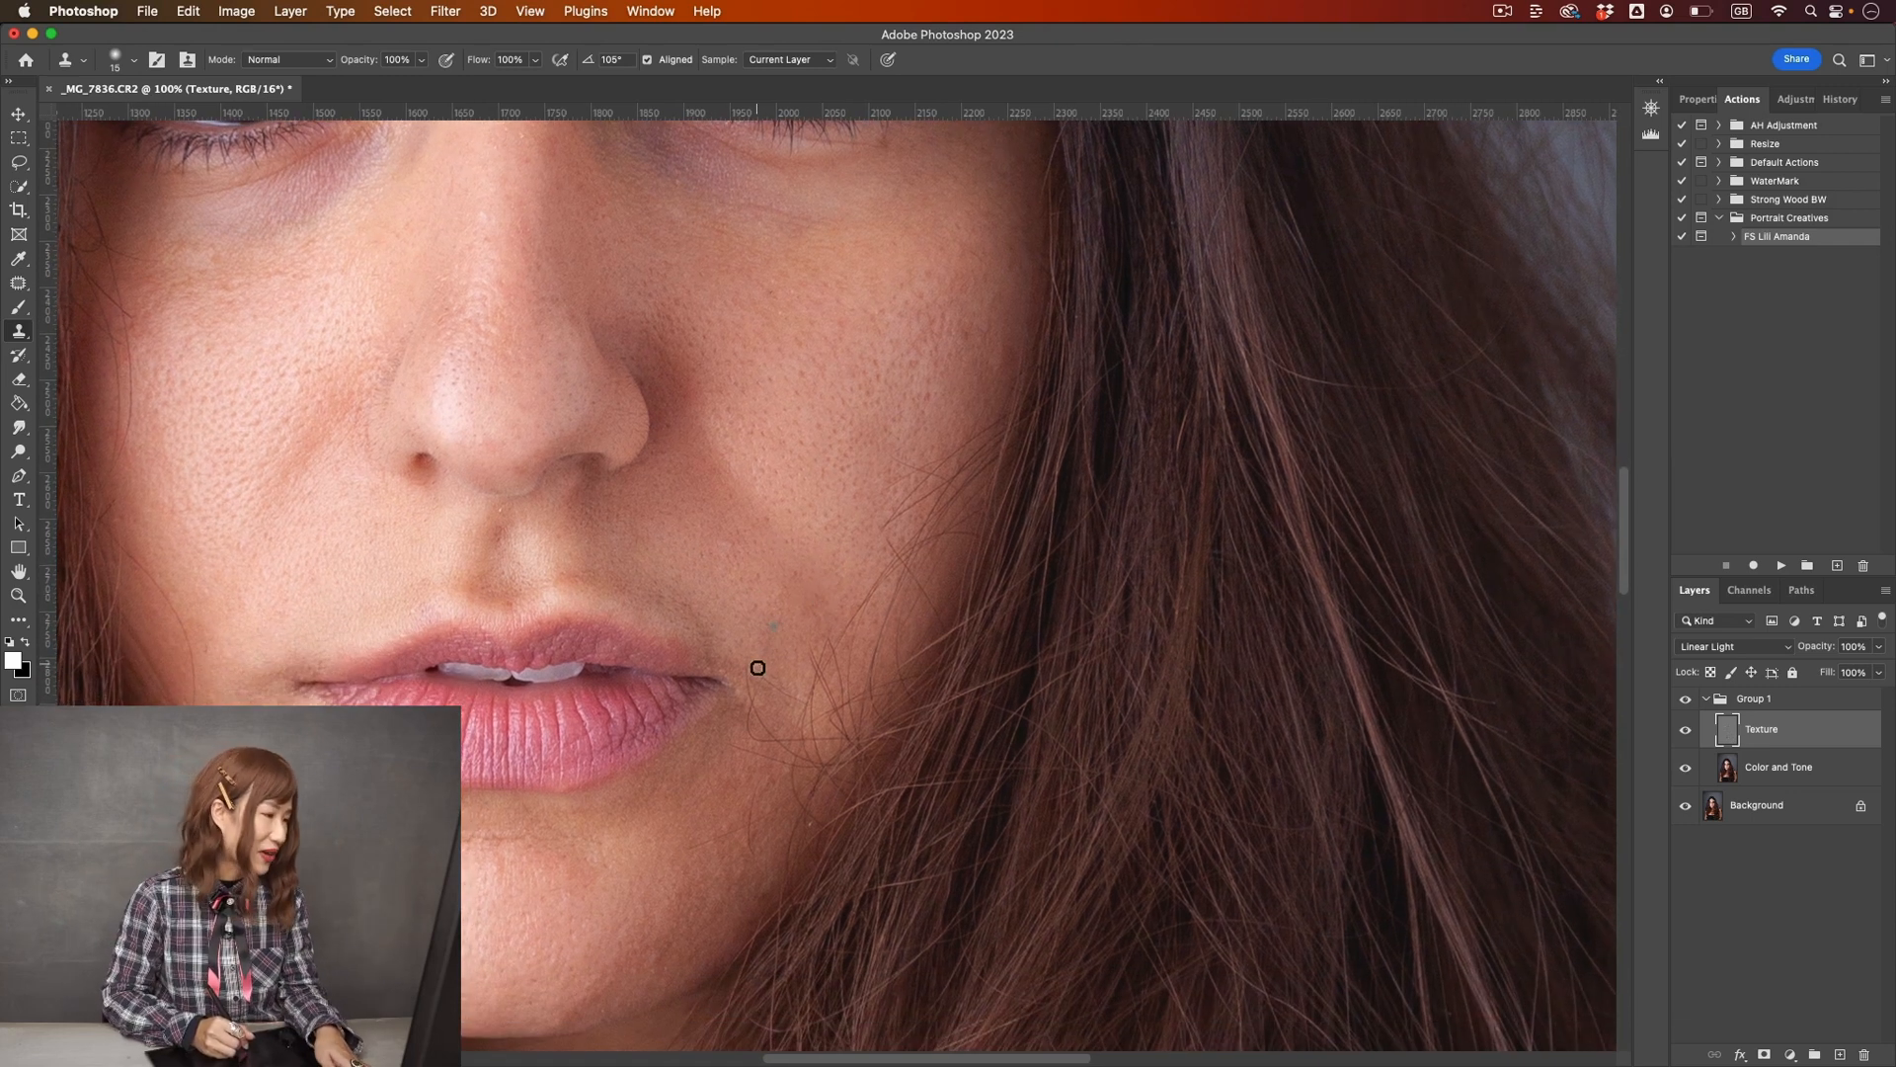
{"action": "left_click", "coordinate": [761, 631], "text": "alt"}
{"action": "left_click_drag", "start_coordinate": [767, 689], "coordinate": [788, 684]}
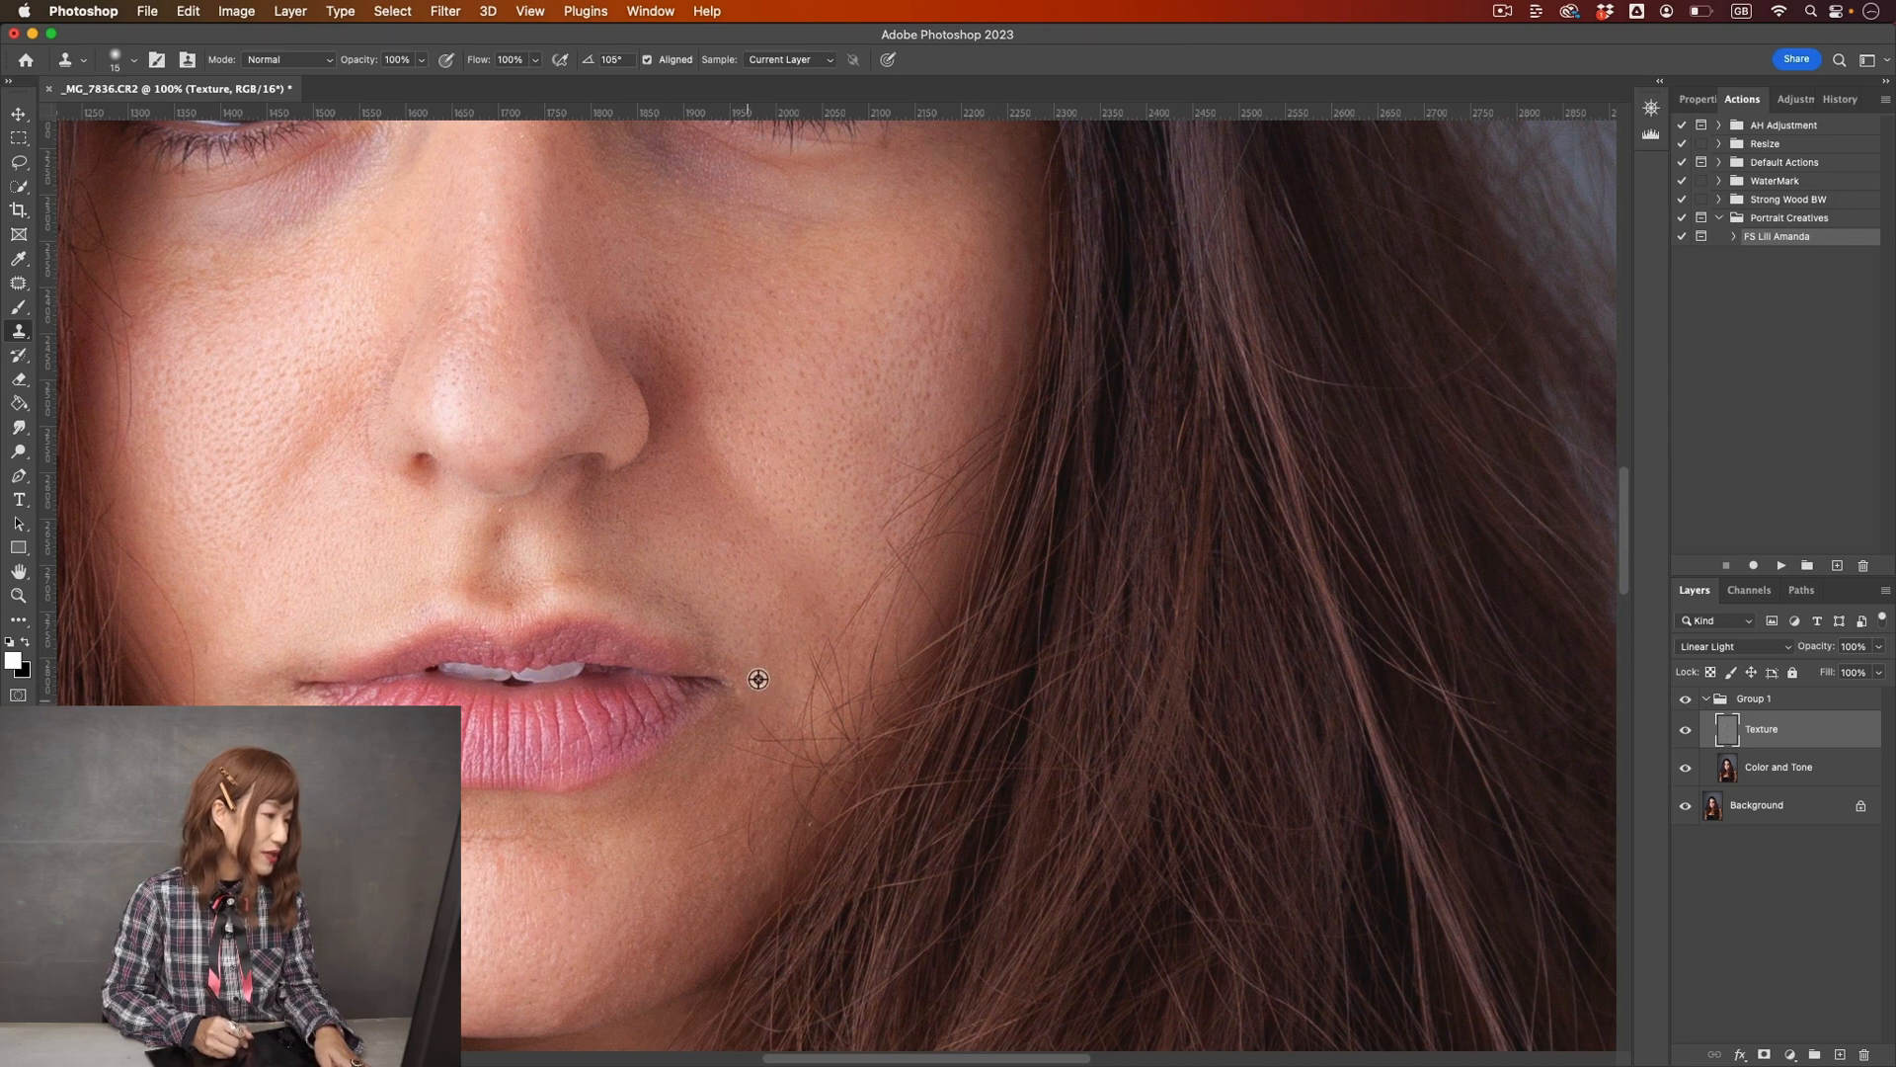
{"action": "left_click", "coordinate": [763, 683], "text": "alt"}
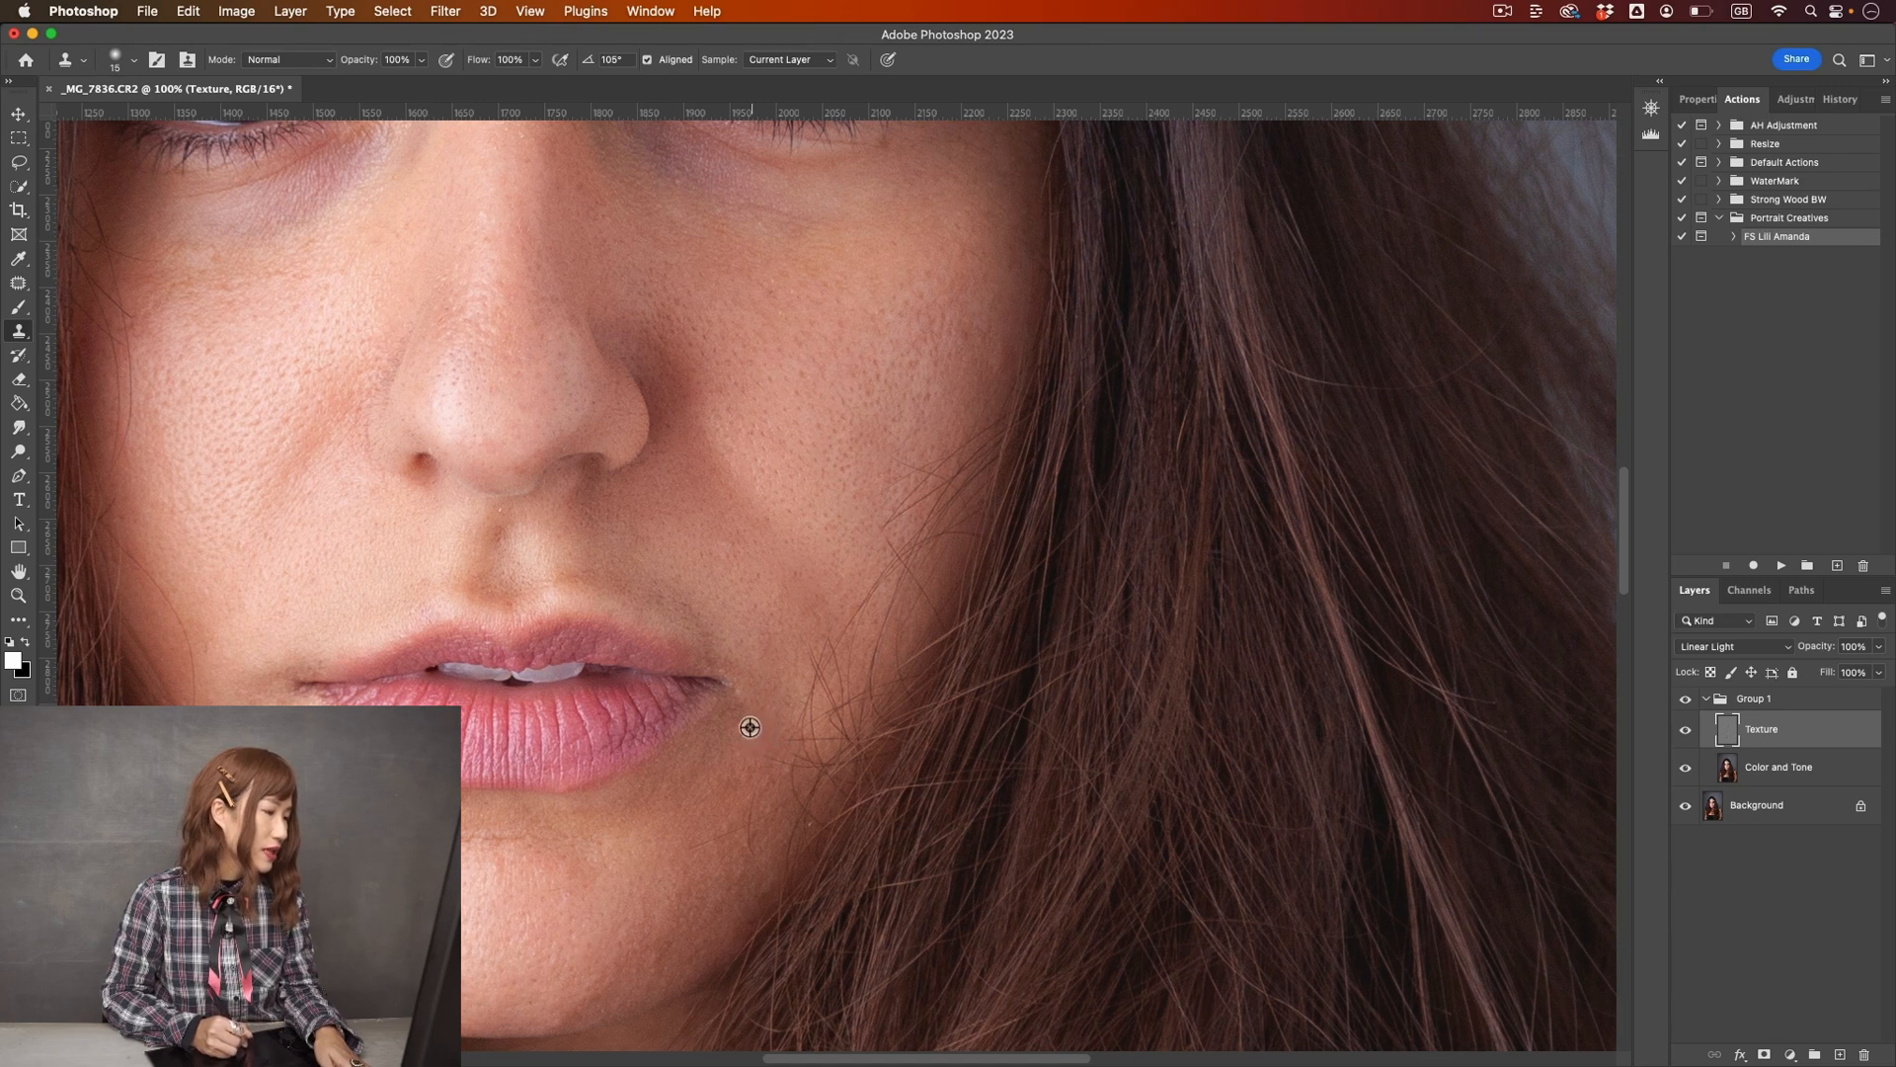
{"action": "left_click", "coordinate": [750, 776], "text": "alt"}
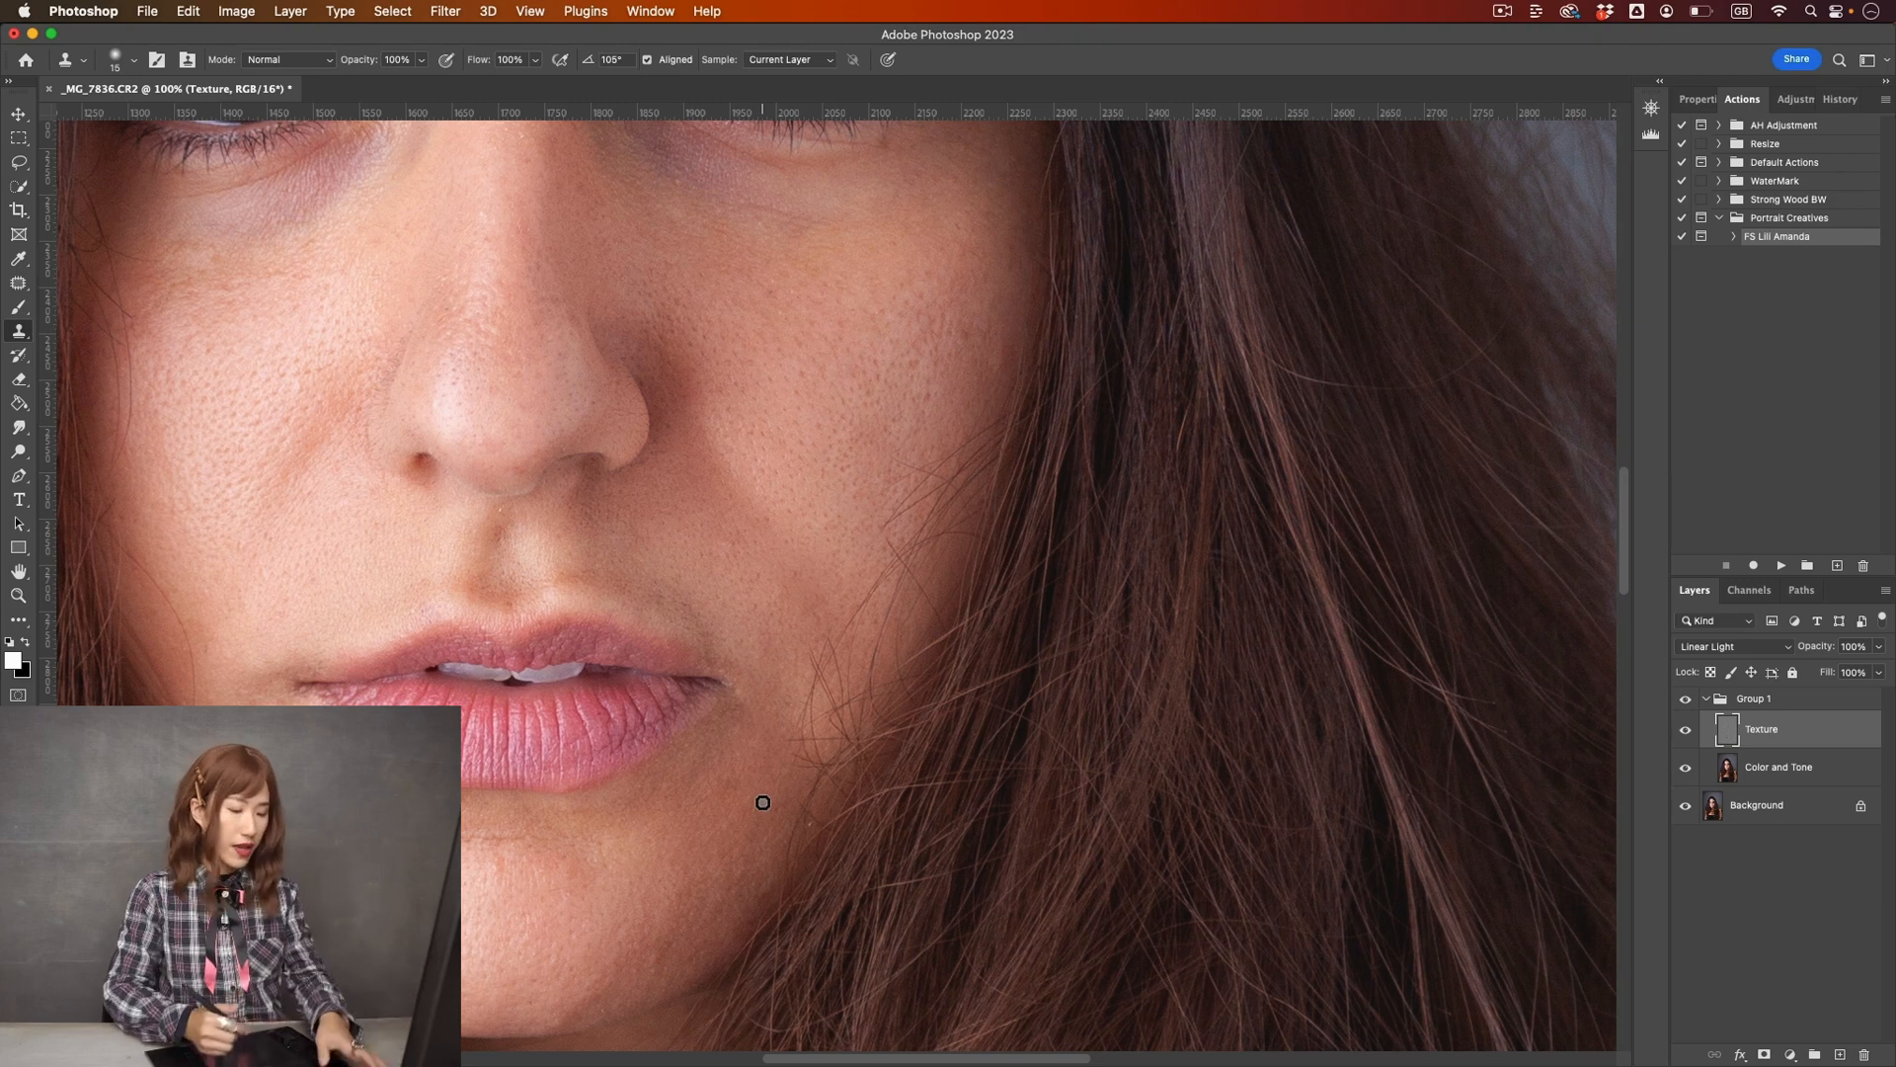
- Clone sampled cheek texture over the stray hairs between the middle of the image-right cheek and the hairline
{"action": "left_click", "coordinate": [898, 435], "text": "alt"}
{"action": "left_click", "coordinate": [903, 467]}
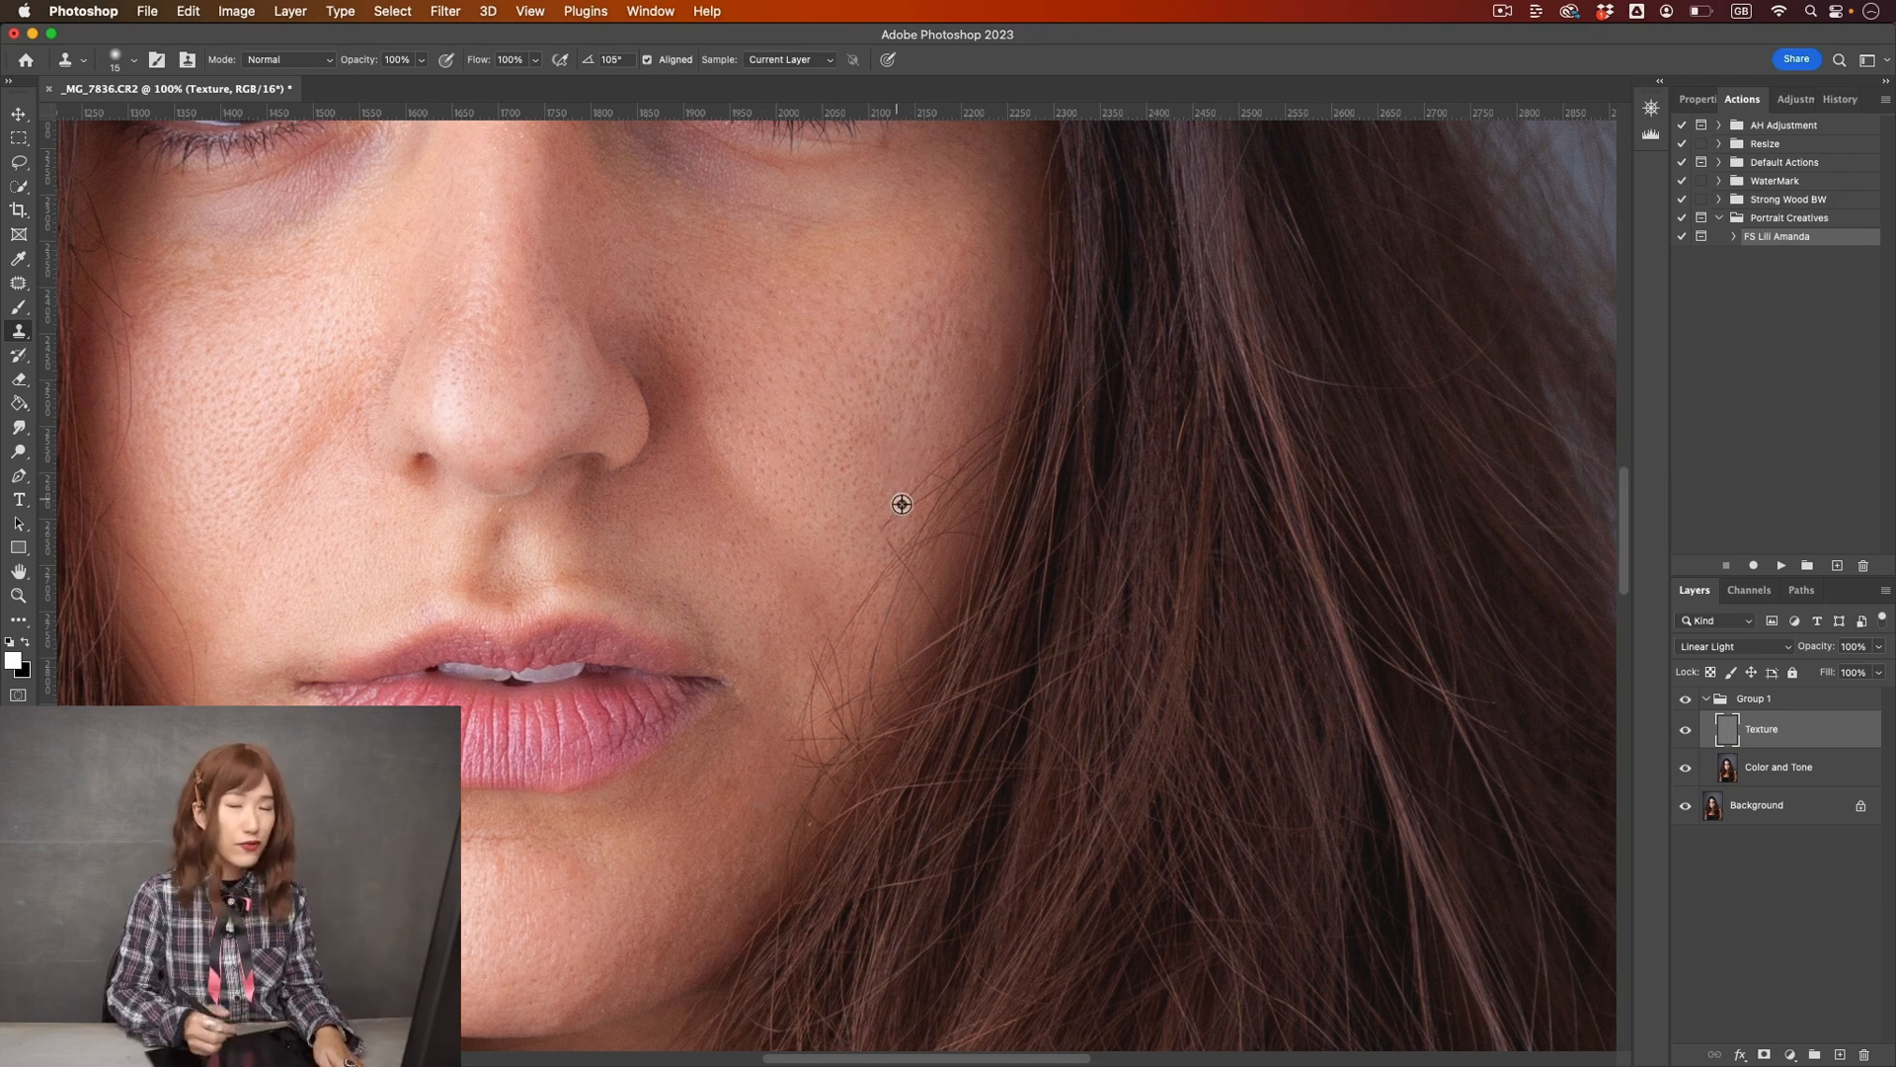
{"action": "left_click", "coordinate": [938, 432], "text": "alt"}
{"action": "mouse_move", "coordinate": [931, 478]}
{"action": "left_mouse_down"}
{"action": "mouse_move", "coordinate": [882, 530]}
{"action": "mouse_move", "coordinate": [985, 434]}
{"action": "mouse_move", "coordinate": [964, 445]}
{"action": "mouse_move", "coordinate": [995, 421]}
{"action": "left_mouse_up"}
{"action": "left_click", "coordinate": [901, 469], "text": "alt"}
{"action": "left_click", "coordinate": [955, 413], "text": "alt"}
{"action": "left_click", "coordinate": [974, 402], "text": "alt"}
{"action": "left_click", "coordinate": [979, 428]}
{"action": "left_click", "coordinate": [965, 428], "text": "alt"}
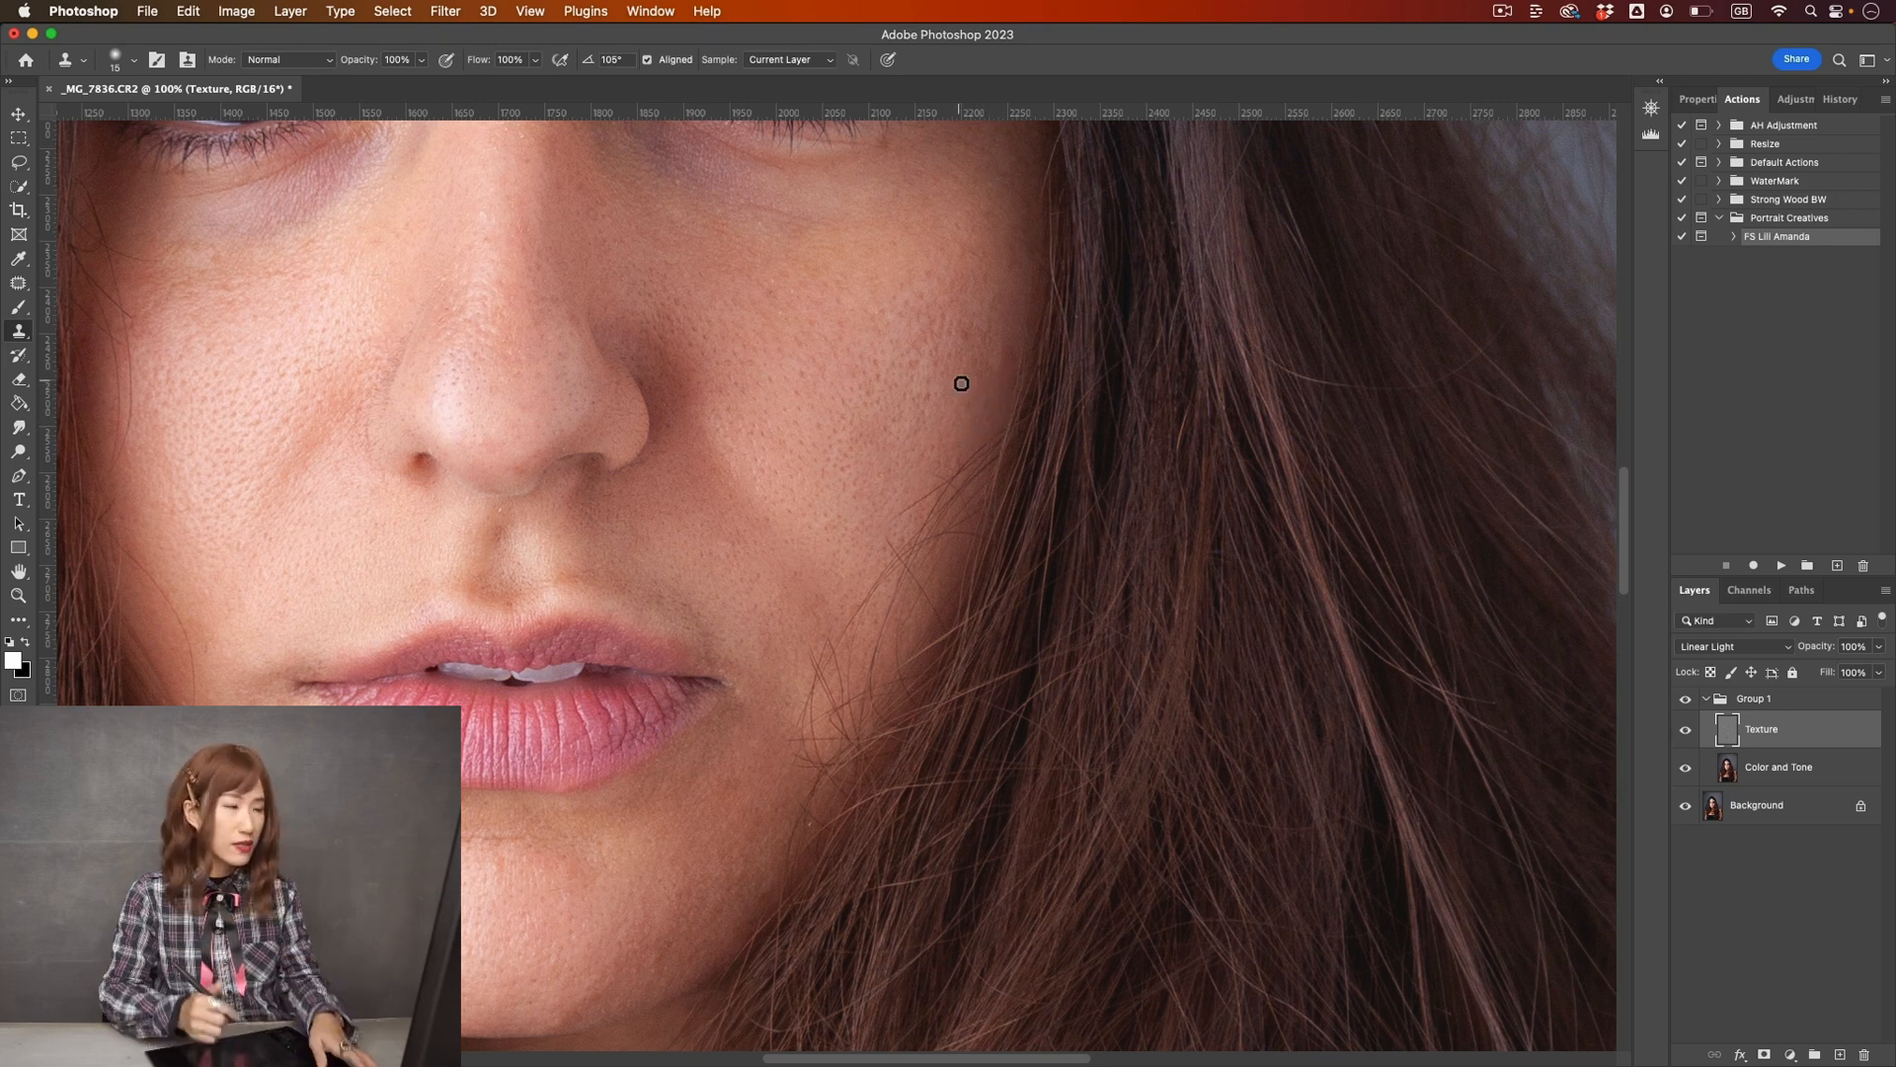
- Clone away the long stray hairs on the lower cheek between the mouth corner and the hair
{"action": "scroll", "coordinate": [879, 533], "scroll_direction": "down", "scroll_amount": 1}
{"action": "mouse_move", "coordinate": [813, 660]}
{"action": "left_mouse_down"}
{"action": "mouse_move", "coordinate": [791, 685]}
{"action": "mouse_move", "coordinate": [809, 702]}
{"action": "mouse_move", "coordinate": [787, 690]}
{"action": "mouse_move", "coordinate": [816, 704]}
{"action": "mouse_move", "coordinate": [787, 690]}
{"action": "mouse_move", "coordinate": [800, 740]}
{"action": "mouse_move", "coordinate": [816, 724]}
{"action": "mouse_move", "coordinate": [788, 714]}
{"action": "mouse_move", "coordinate": [819, 733]}
{"action": "mouse_move", "coordinate": [784, 767]}
{"action": "left_mouse_up"}
{"action": "left_click", "coordinate": [788, 714], "text": "alt"}
{"action": "left_click", "coordinate": [788, 727], "text": "alt"}
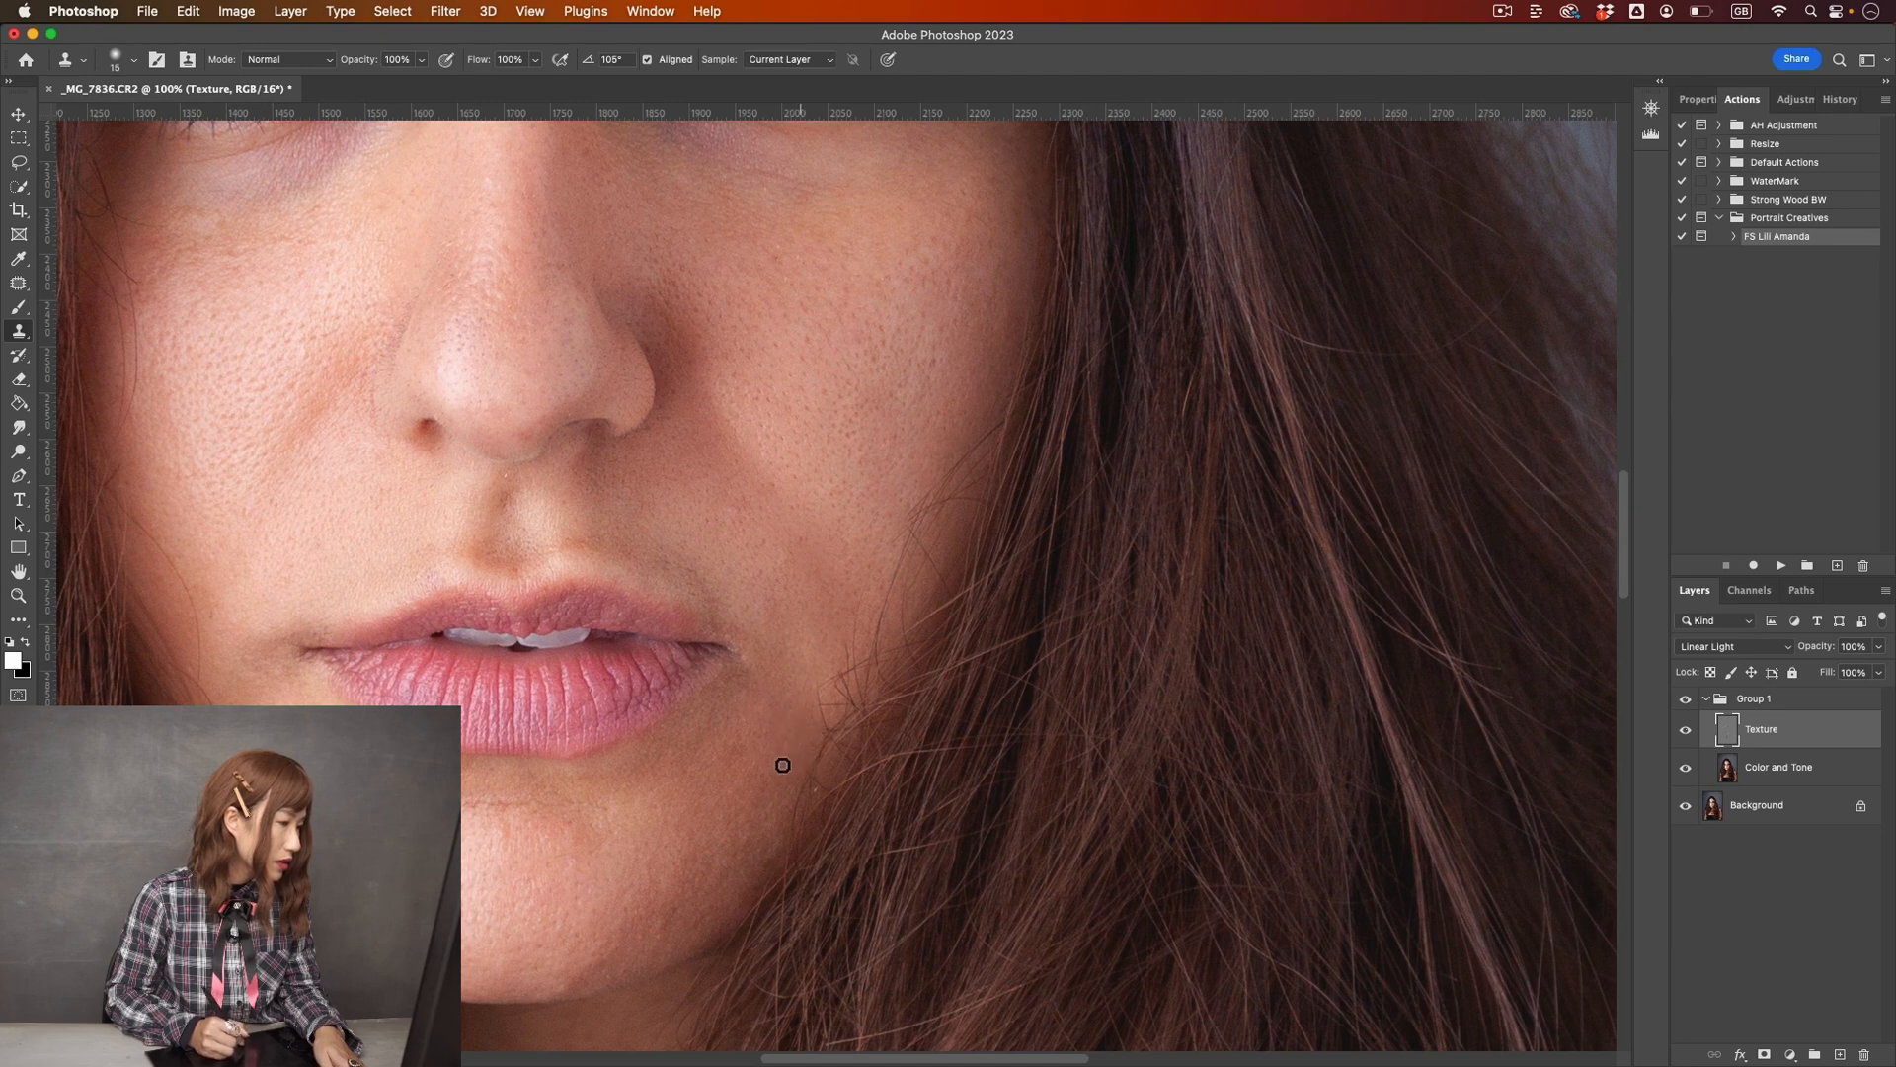
- Clone clean cheek texture over the stray hairs at the image-right hairline between nose and mouth height
{"action": "left_click", "coordinate": [871, 488], "text": "alt"}
{"action": "mouse_move", "coordinate": [913, 507]}
{"action": "left_mouse_down"}
{"action": "mouse_move", "coordinate": [1001, 430]}
{"action": "mouse_move", "coordinate": [952, 484]}
{"action": "left_mouse_up"}
{"action": "left_click", "coordinate": [964, 431], "text": "alt"}
{"action": "left_click", "coordinate": [975, 426], "text": "alt"}
{"action": "left_click", "coordinate": [939, 445], "text": "alt"}
{"action": "left_click", "coordinate": [918, 508]}
{"action": "left_click", "coordinate": [863, 477], "text": "alt"}
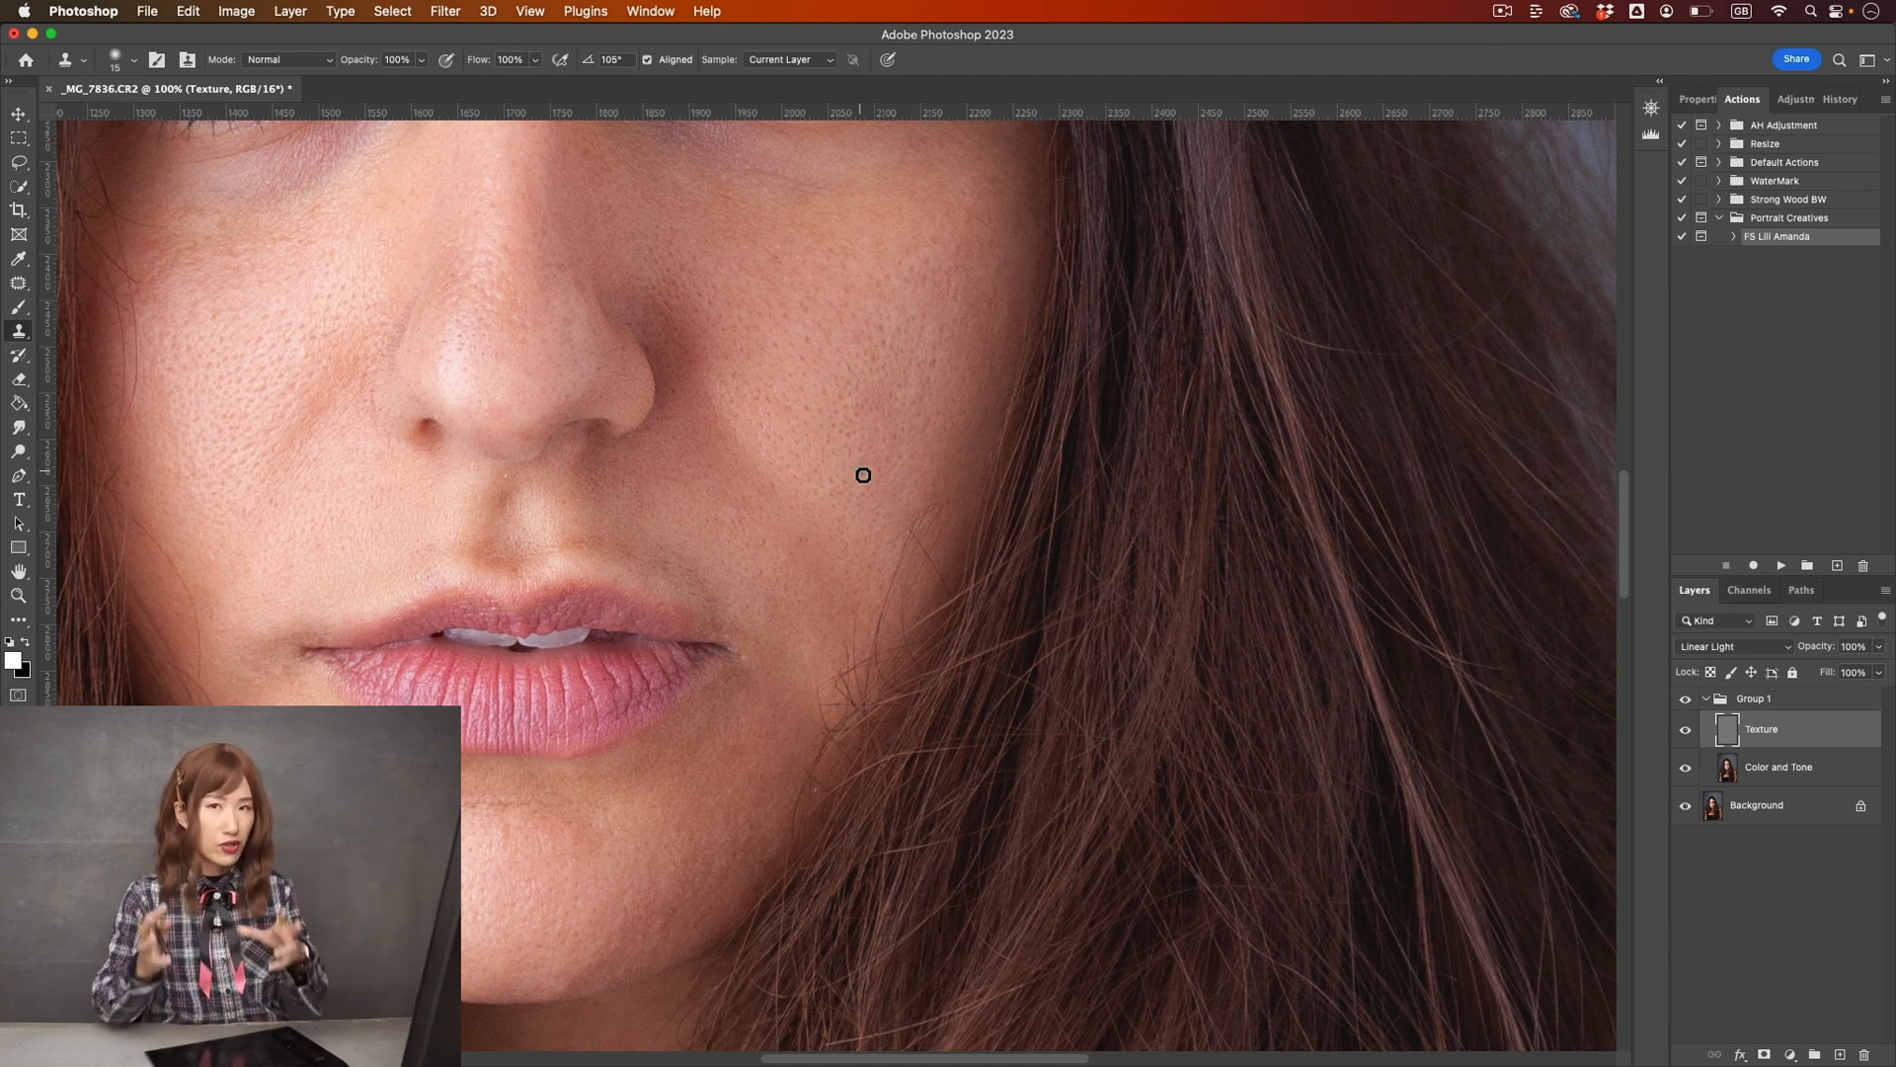
{"action": "left_click", "coordinate": [915, 525]}
{"action": "left_click", "coordinate": [914, 488], "text": "alt"}
{"action": "left_click", "coordinate": [890, 545]}
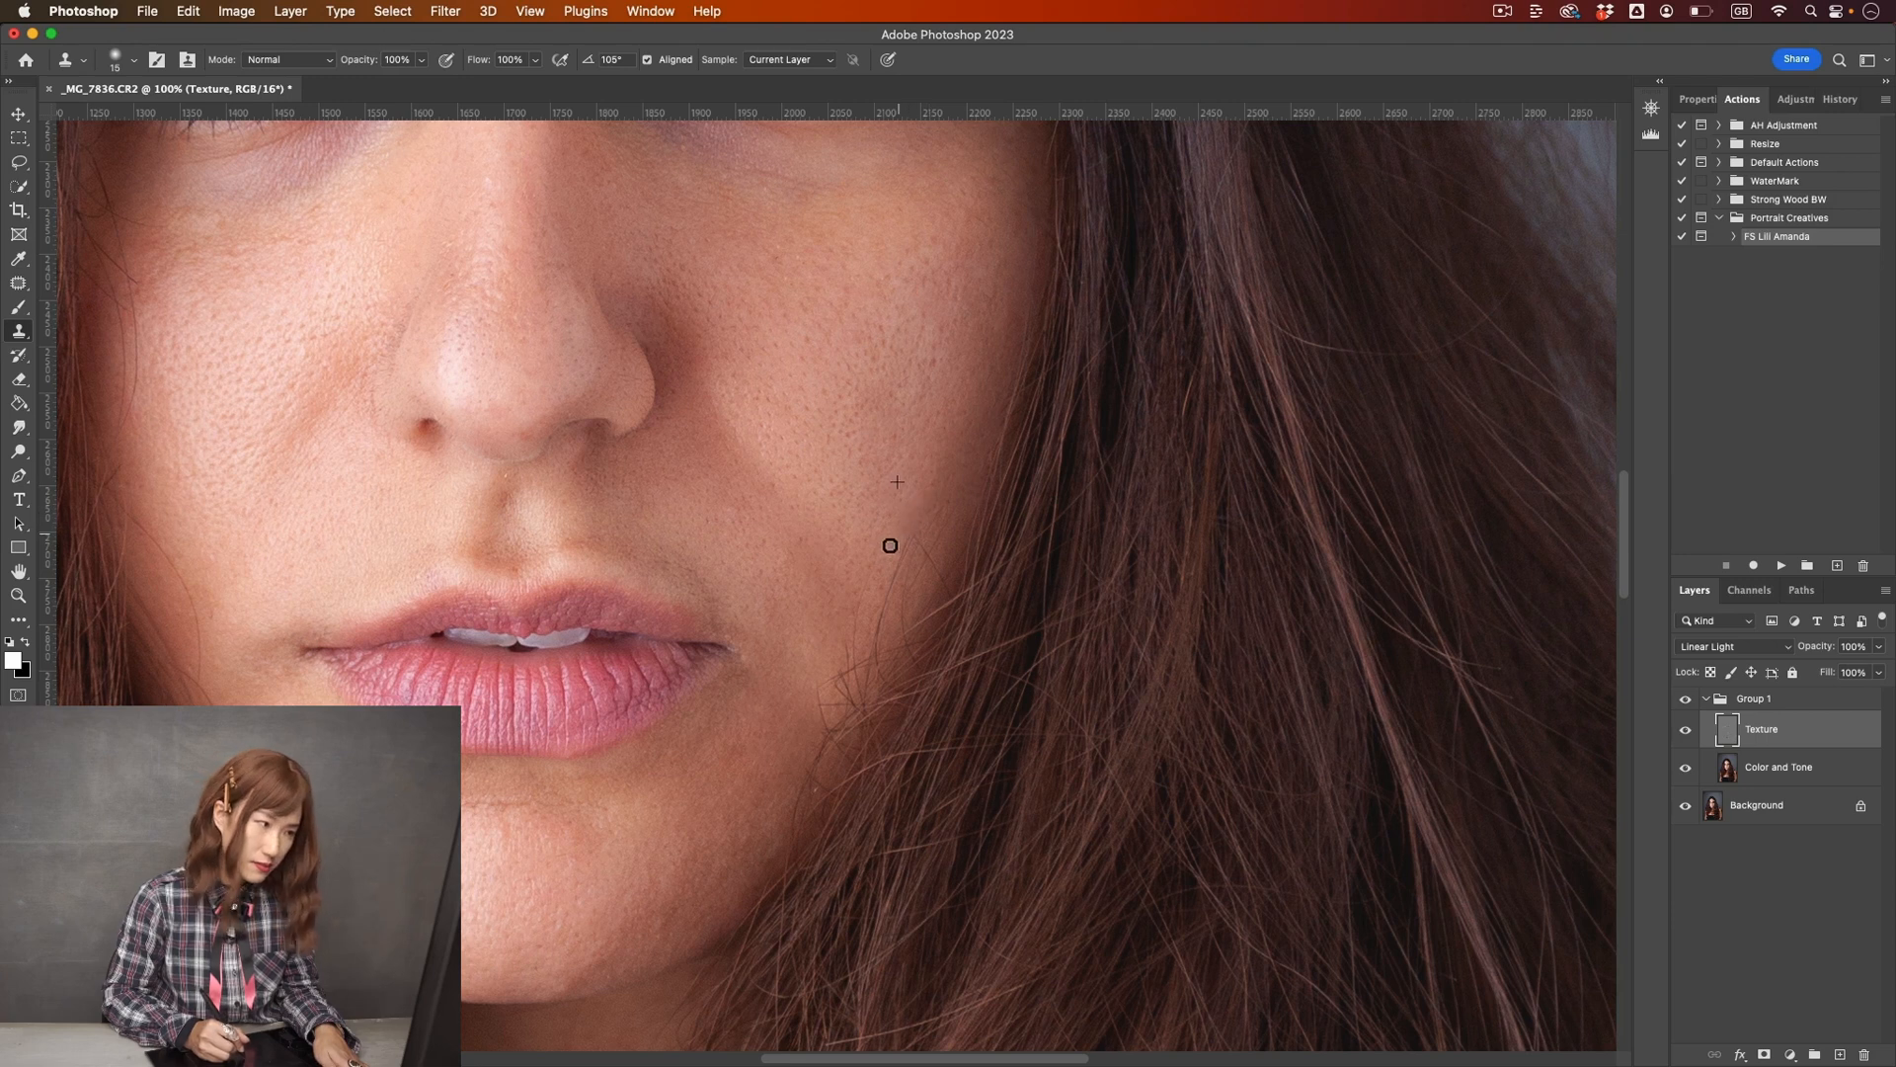
- Clone out the stray hairs crossing the outer edge of the image-right cheek level with the lips
{"action": "scroll", "coordinate": [927, 504], "scroll_direction": "down", "scroll_amount": 3}
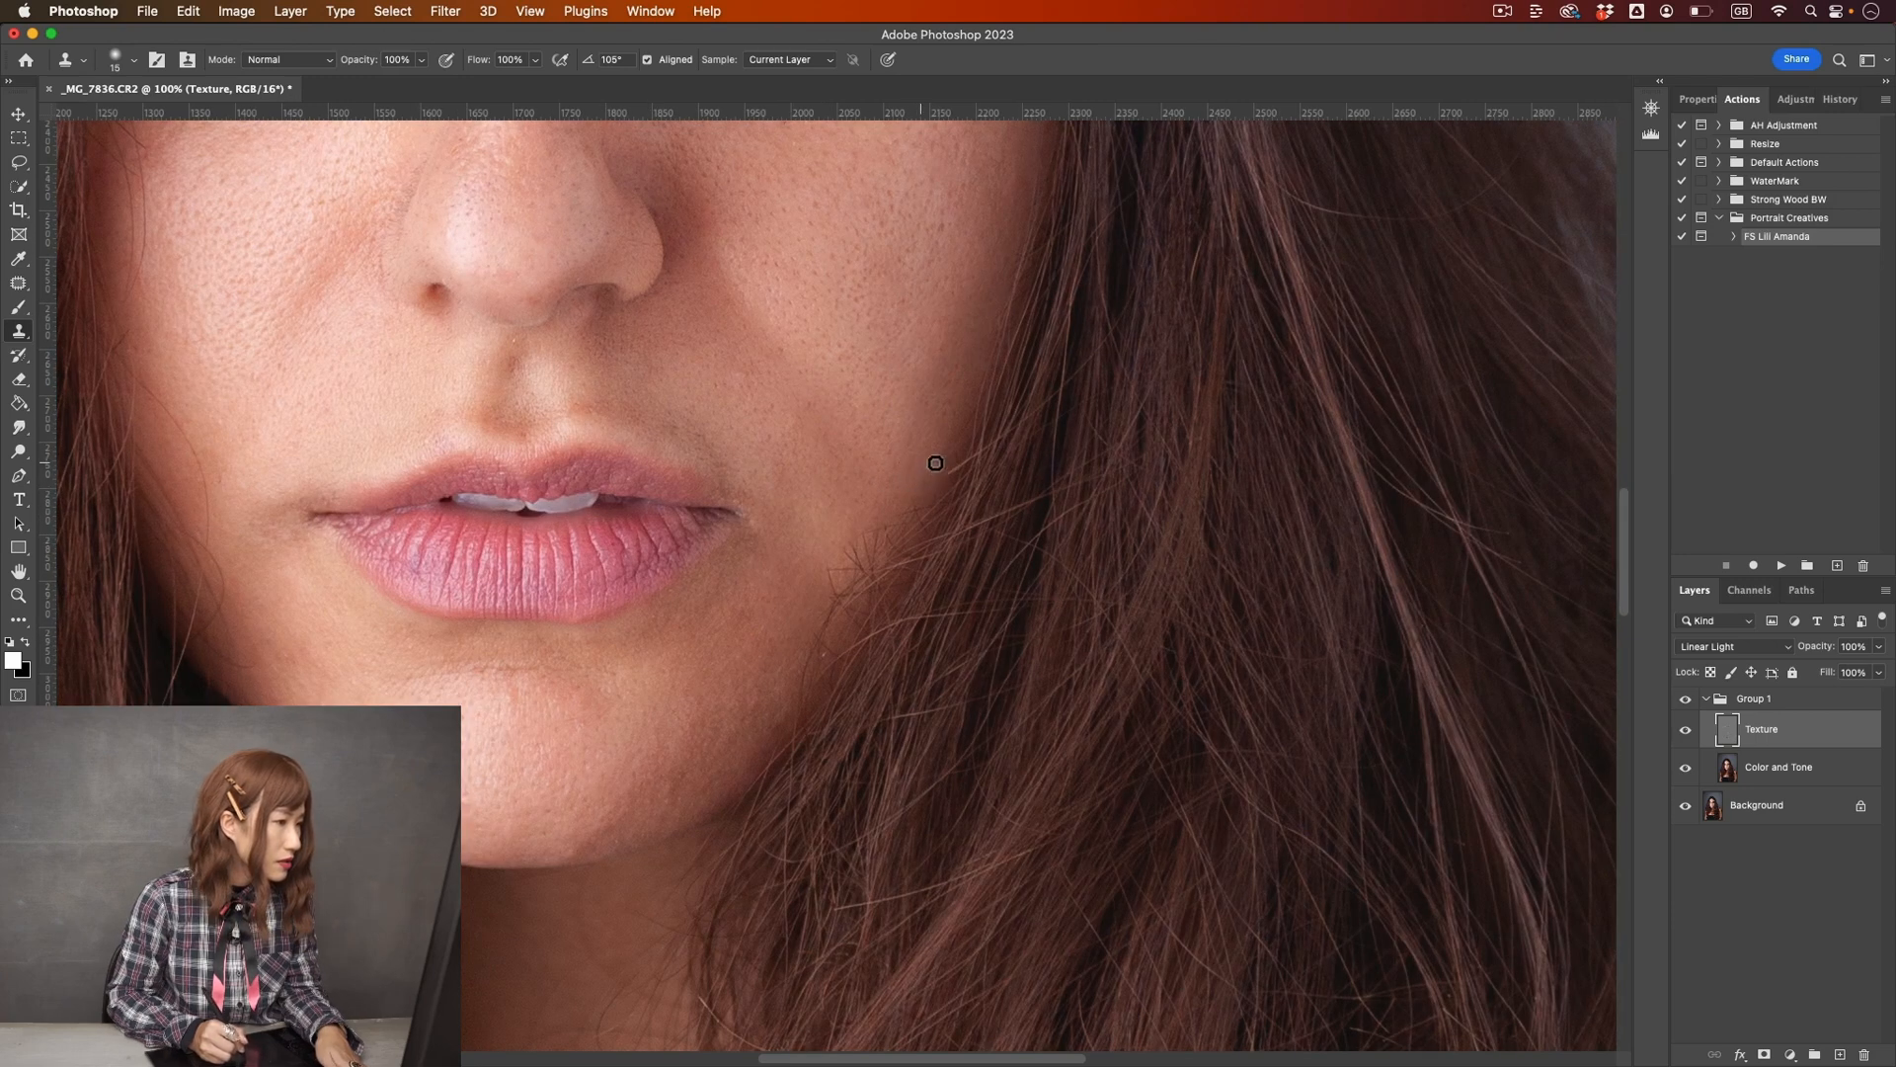
{"action": "left_click_drag", "start_coordinate": [949, 474], "coordinate": [915, 486]}
{"action": "left_click", "coordinate": [912, 474], "text": "alt"}
{"action": "left_click", "coordinate": [918, 527]}
{"action": "left_click", "coordinate": [890, 535]}
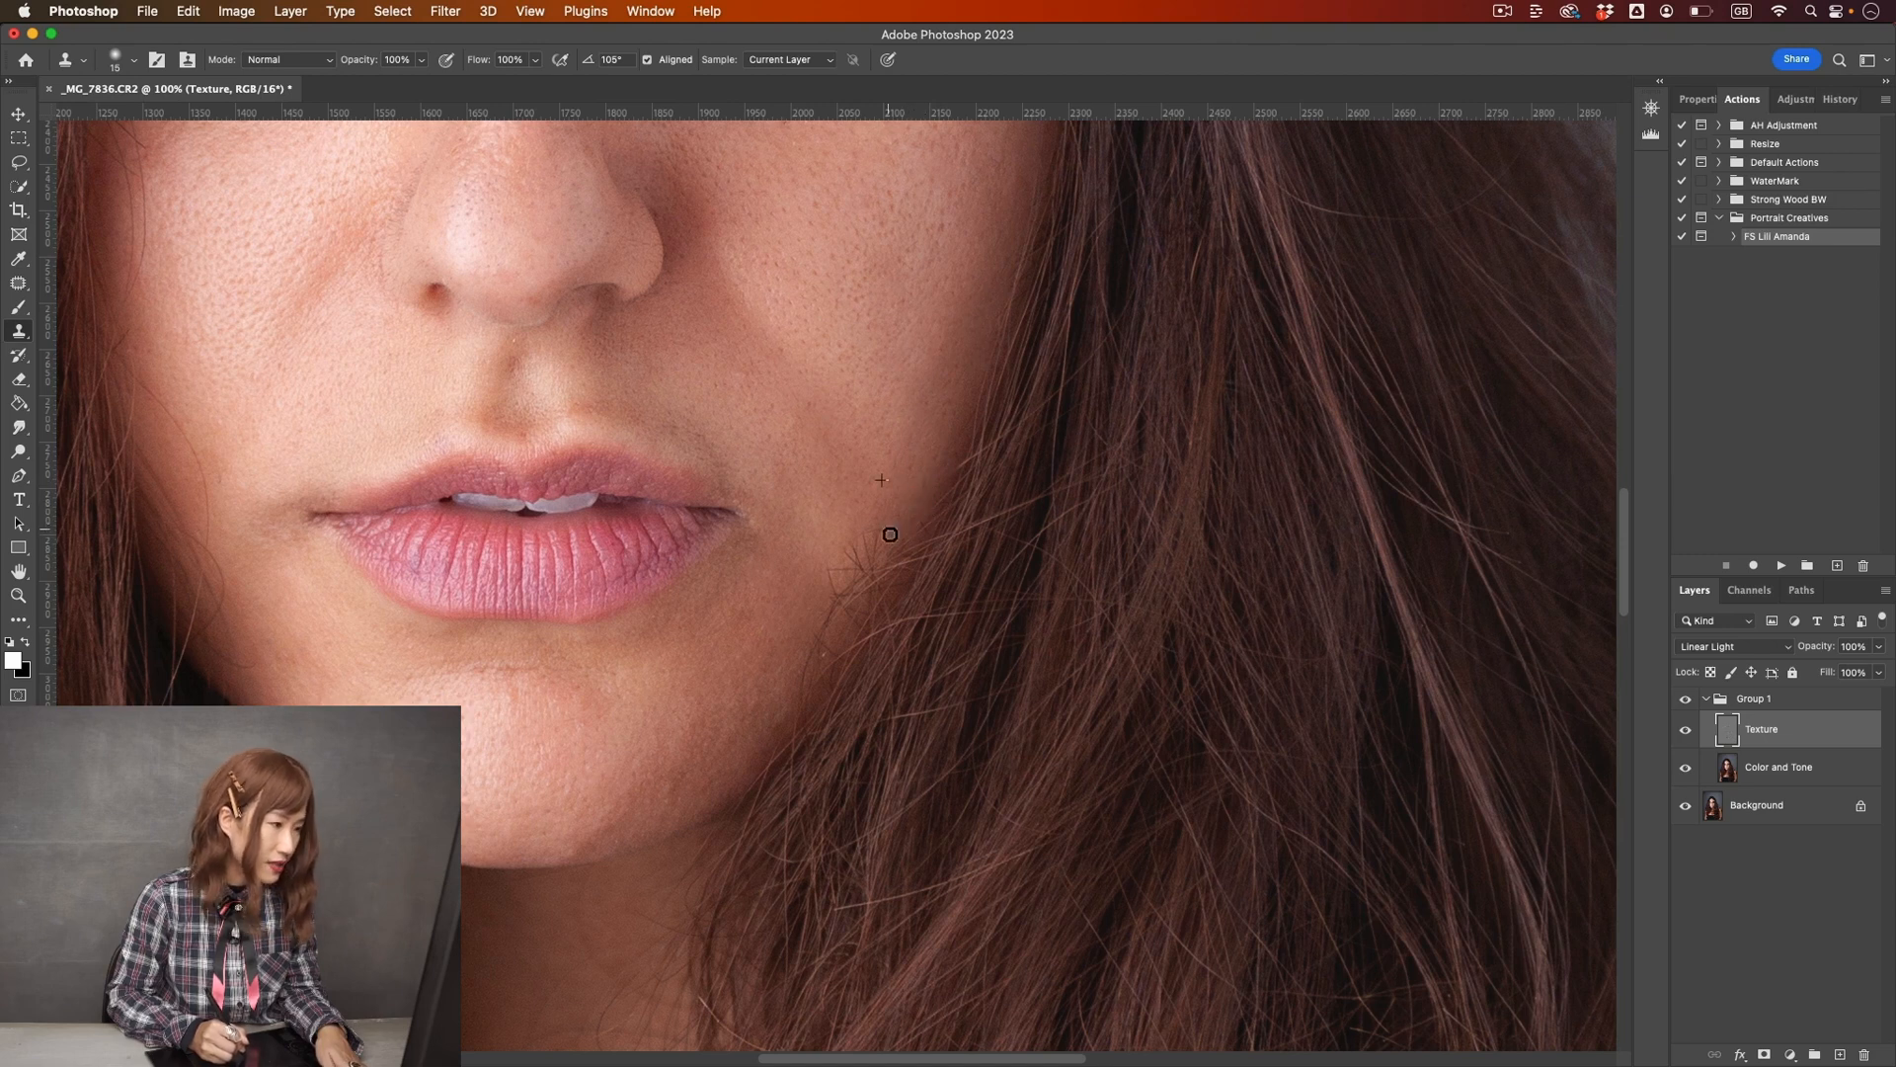
{"action": "left_click", "coordinate": [884, 500], "text": "alt"}
{"action": "left_click", "coordinate": [892, 542]}
{"action": "left_click", "coordinate": [893, 500], "text": "alt"}
{"action": "left_click_drag", "start_coordinate": [890, 536], "coordinate": [881, 544]}
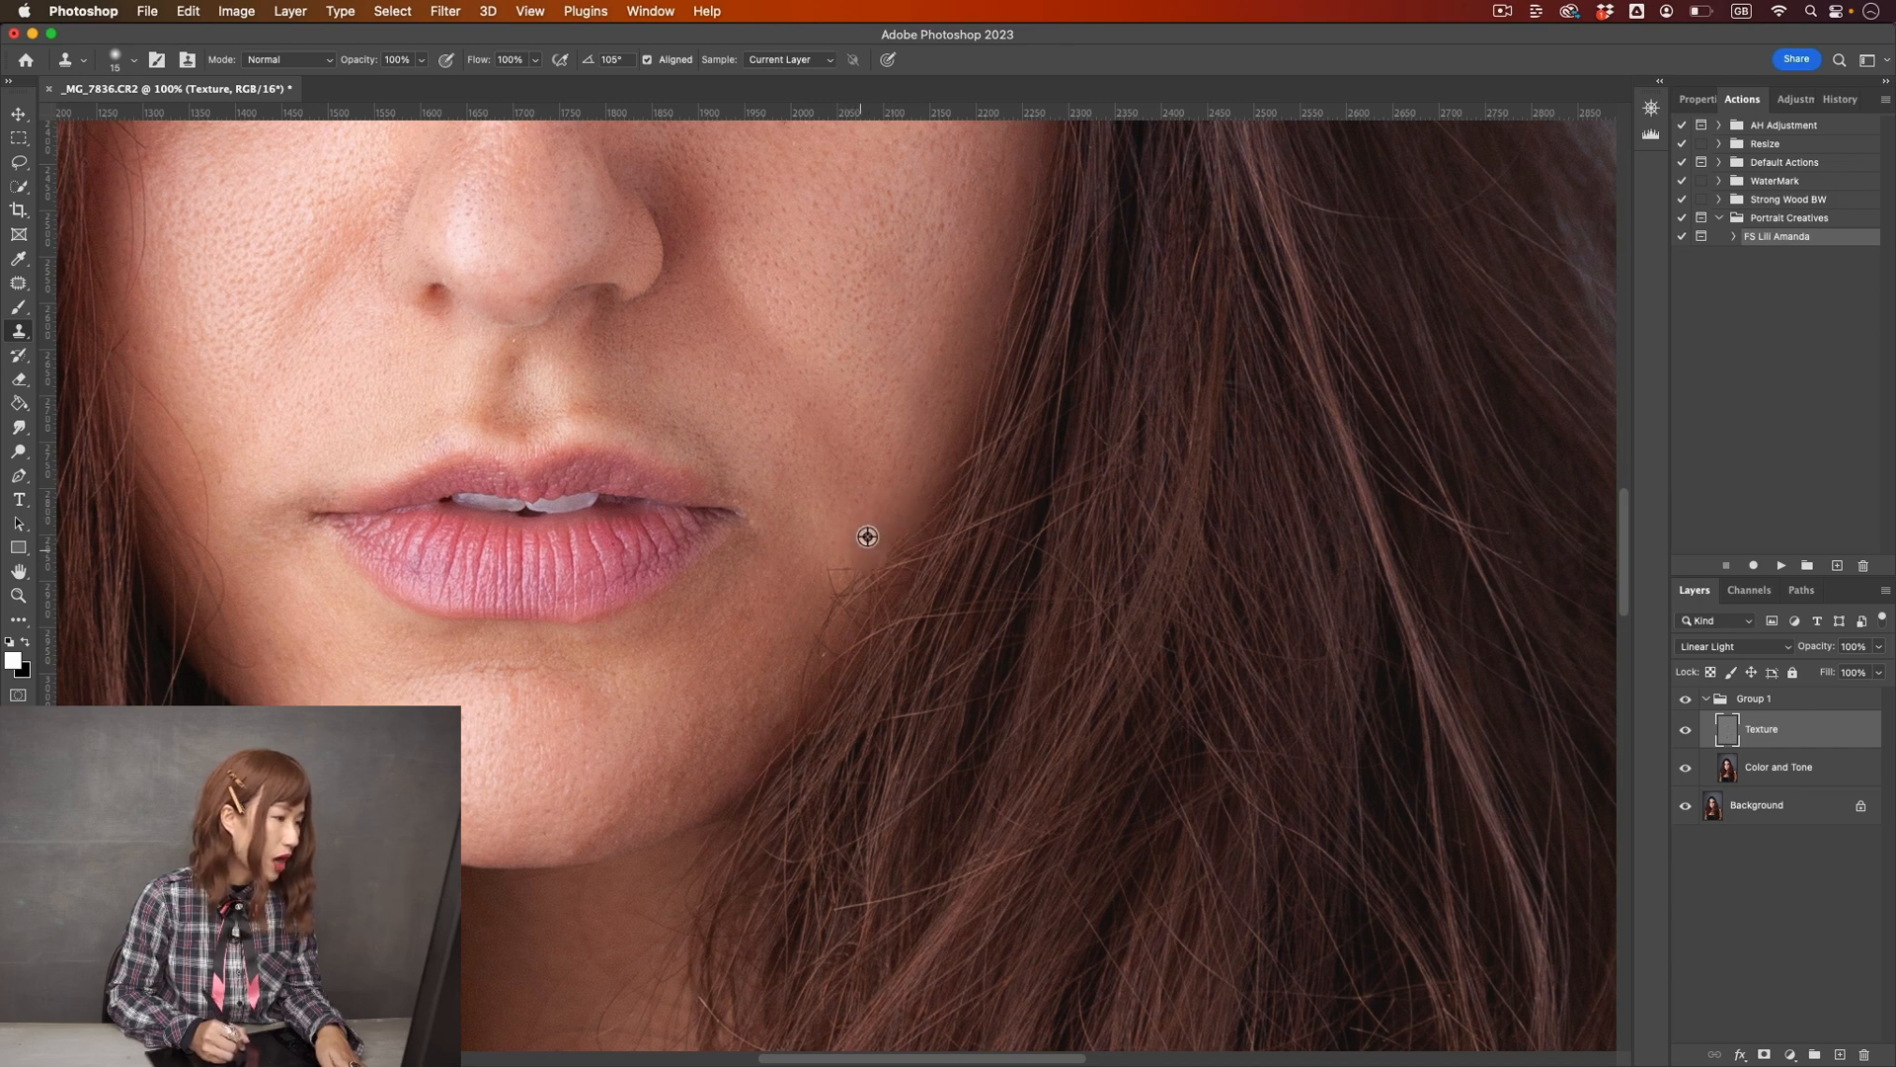
- Clone nearby skin texture over the hair tips on the lower cheek, slightly below mouth-corner height
{"action": "left_click", "coordinate": [844, 547], "text": "alt"}
{"action": "left_click", "coordinate": [831, 587]}
{"action": "left_click", "coordinate": [843, 551], "text": "alt"}
{"action": "left_click", "coordinate": [833, 591]}
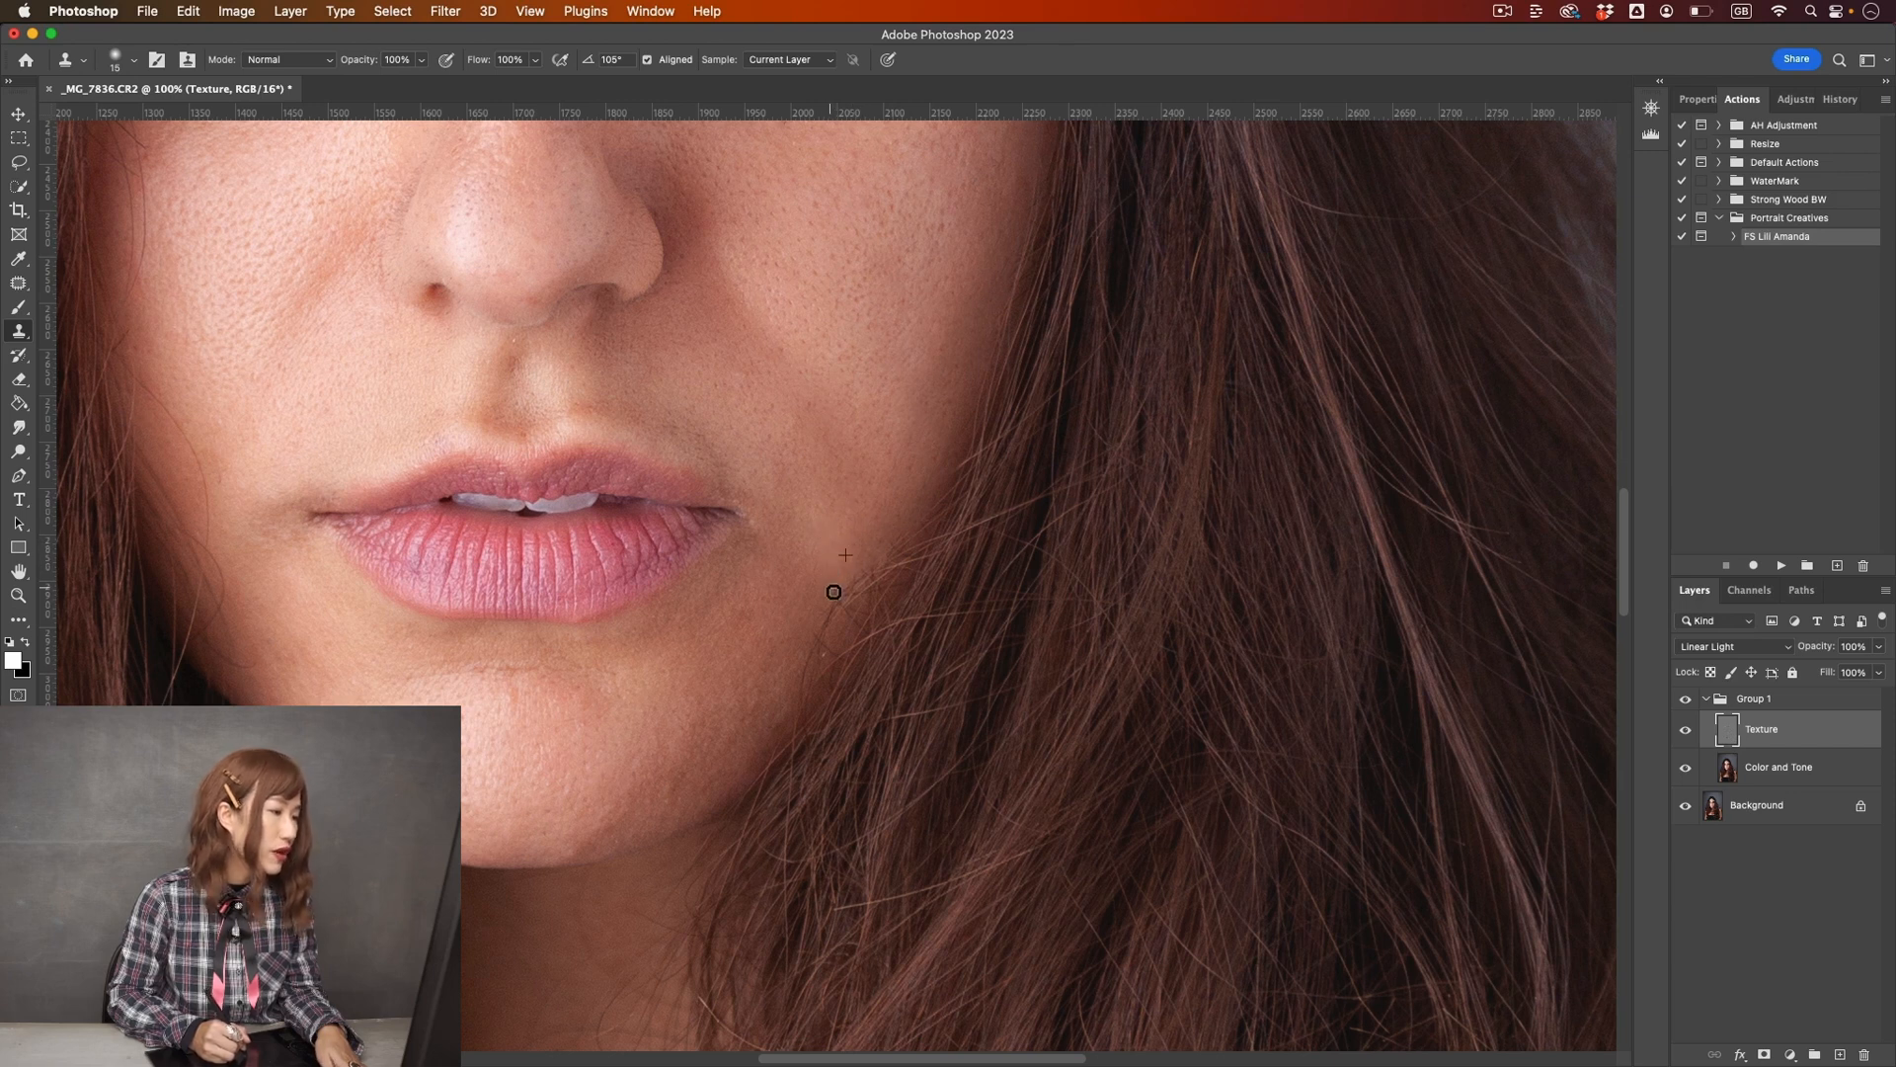
{"action": "left_click", "coordinate": [865, 541], "text": "alt"}
{"action": "left_click", "coordinate": [872, 571]}
{"action": "left_click", "coordinate": [857, 552], "text": "alt"}
{"action": "left_click", "coordinate": [841, 601]}
{"action": "left_click", "coordinate": [832, 591], "text": "alt"}
{"action": "left_click", "coordinate": [821, 632]}
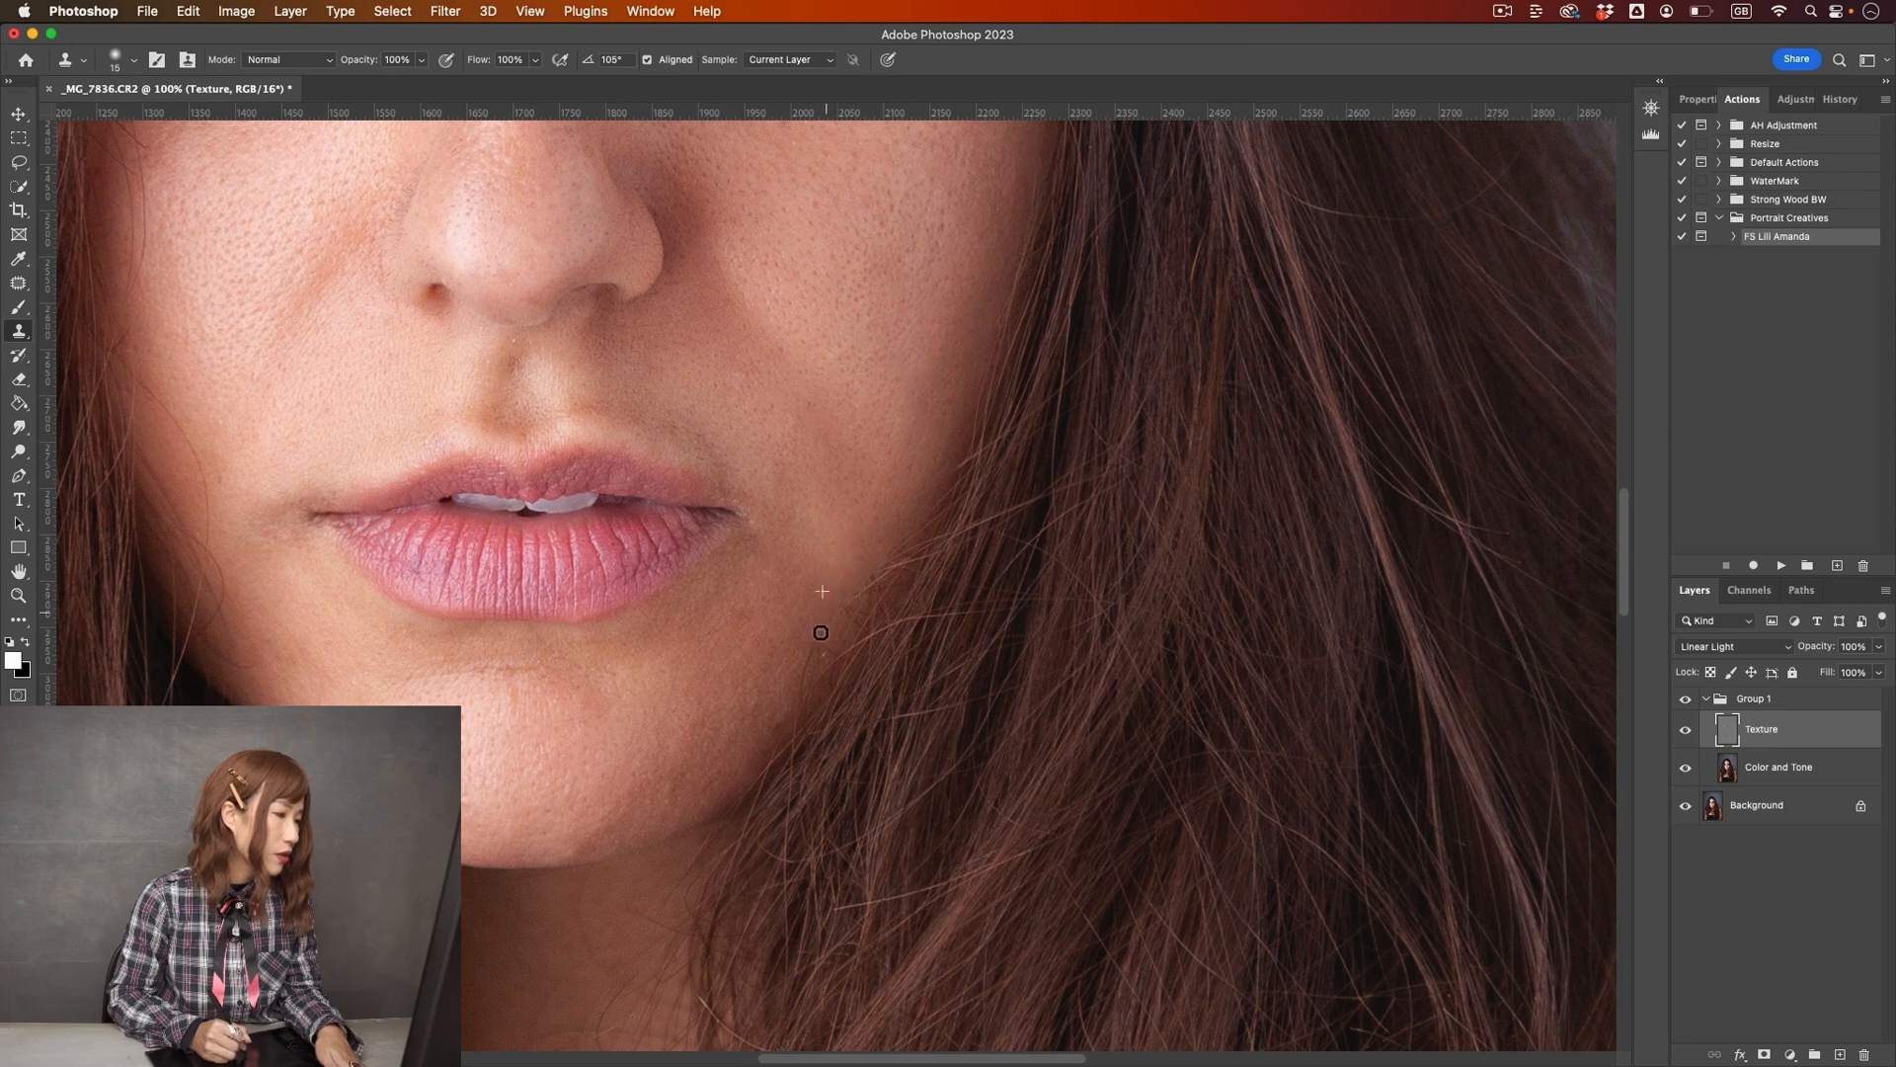
- Clone away the stray hairs along the image-right jaw between the lower lip and the chin
{"action": "left_click", "coordinate": [794, 630], "text": "alt"}
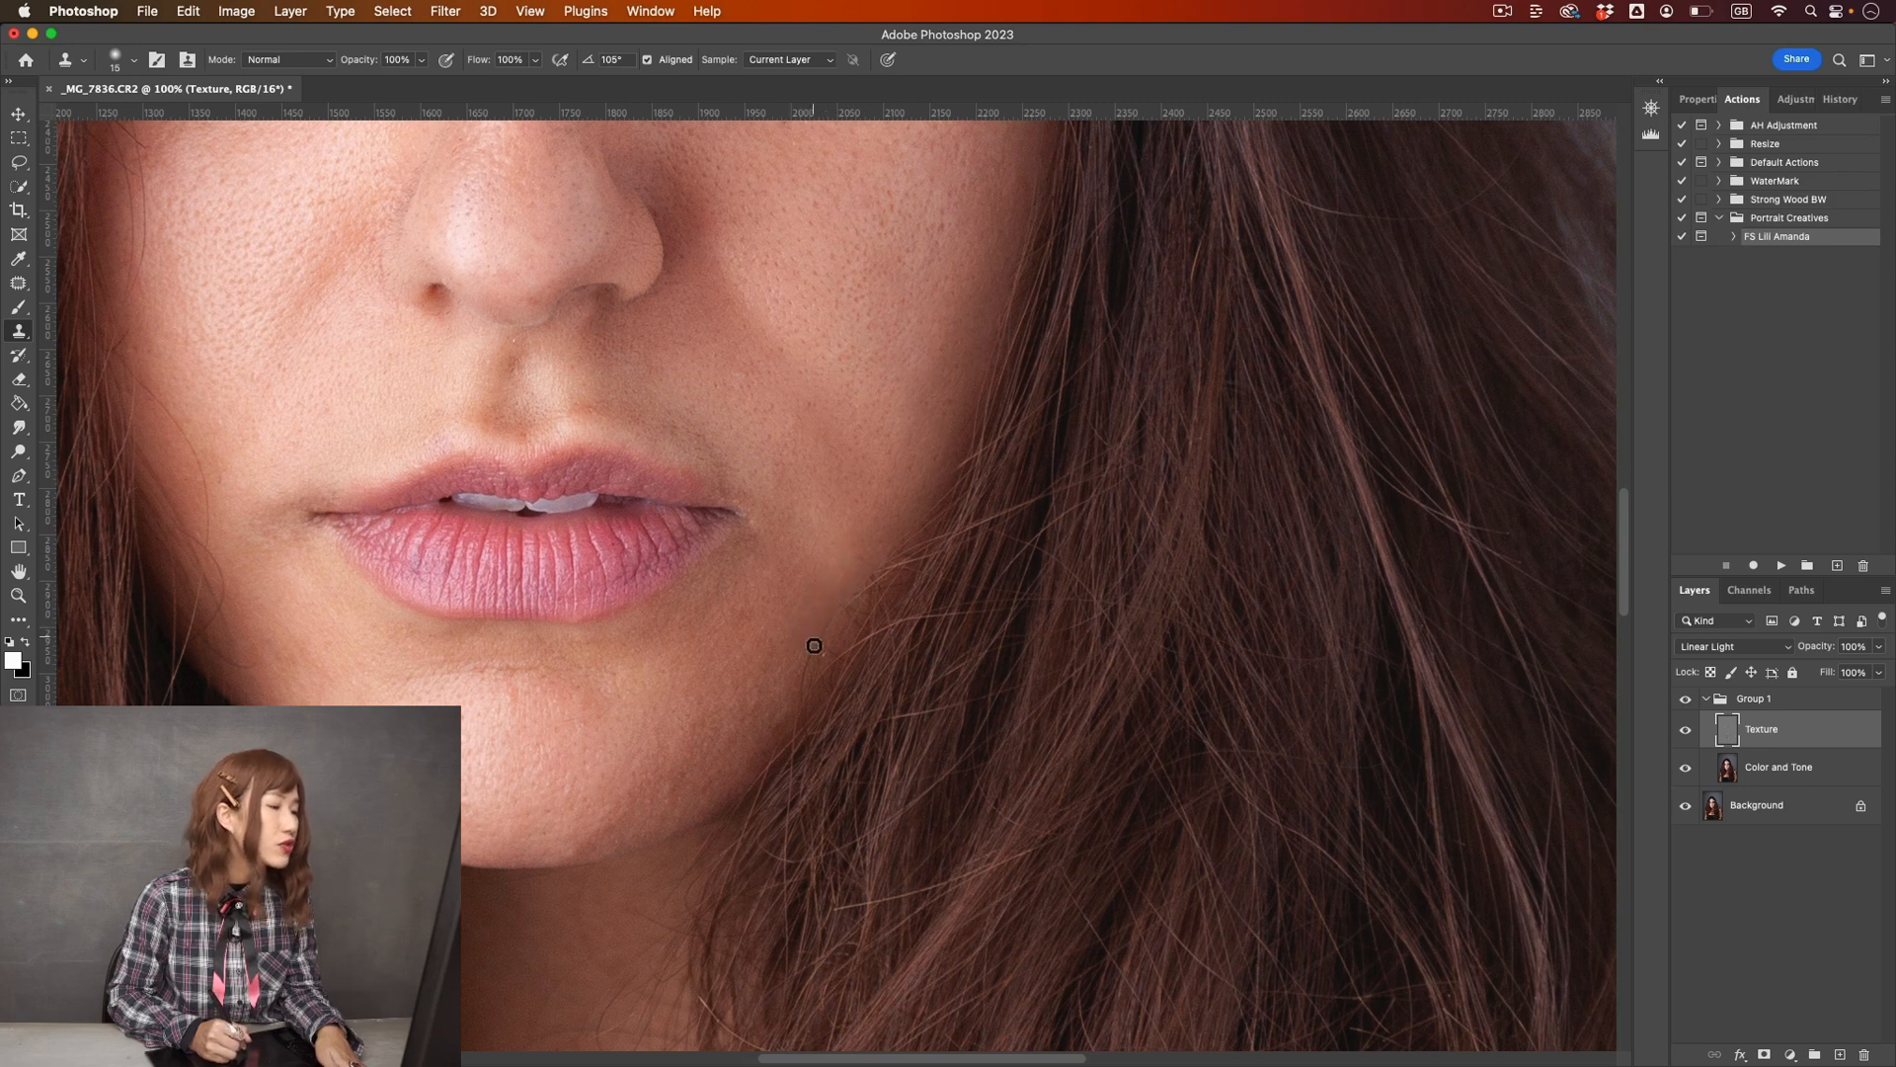
{"action": "mouse_move", "coordinate": [799, 692]}
{"action": "left_mouse_down"}
{"action": "mouse_move", "coordinate": [801, 640]}
{"action": "mouse_move", "coordinate": [794, 730]}
{"action": "left_mouse_up"}
{"action": "left_click", "coordinate": [787, 673], "text": "alt"}
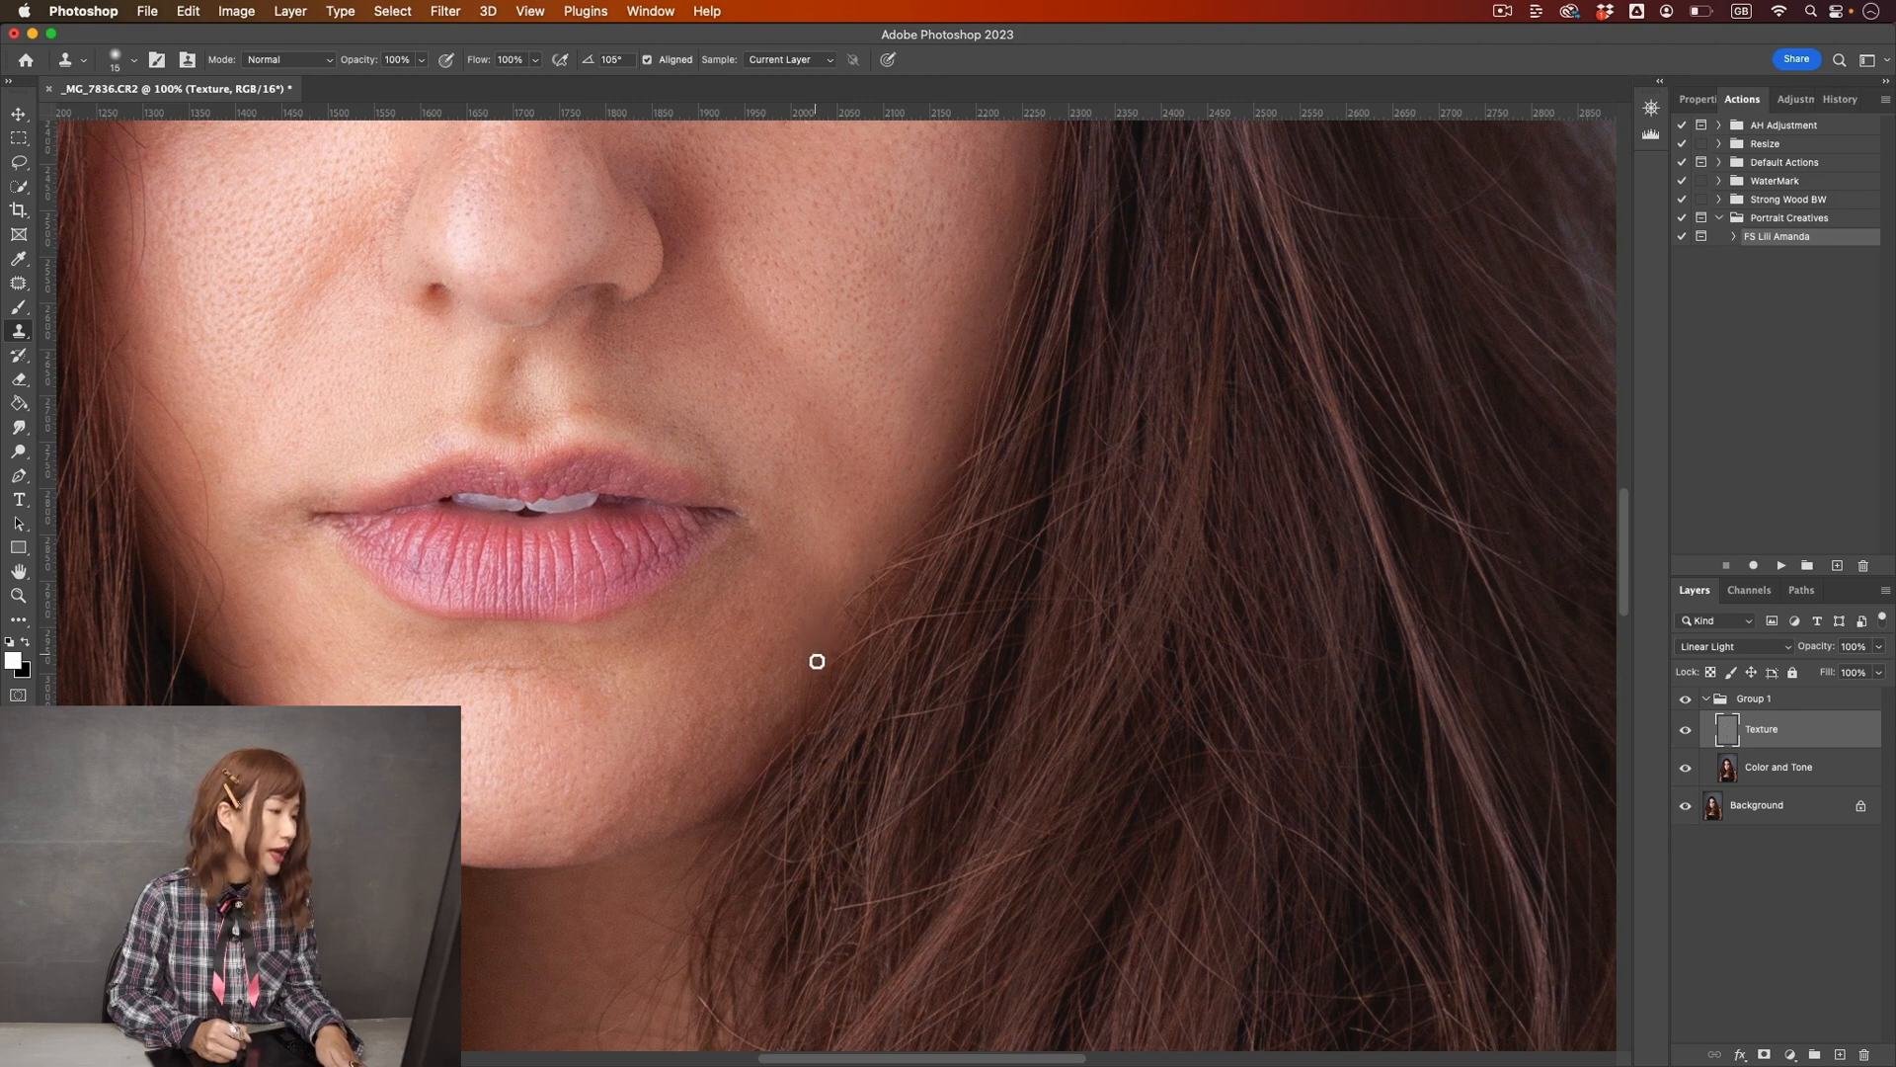
{"action": "mouse_move", "coordinate": [814, 674]}
{"action": "left_mouse_down"}
{"action": "mouse_move", "coordinate": [799, 643]}
{"action": "mouse_move", "coordinate": [795, 720]}
{"action": "mouse_move", "coordinate": [830, 672]}
{"action": "mouse_move", "coordinate": [802, 705]}
{"action": "mouse_move", "coordinate": [809, 626]}
{"action": "mouse_move", "coordinate": [830, 648]}
{"action": "mouse_move", "coordinate": [805, 667]}
{"action": "left_mouse_up"}
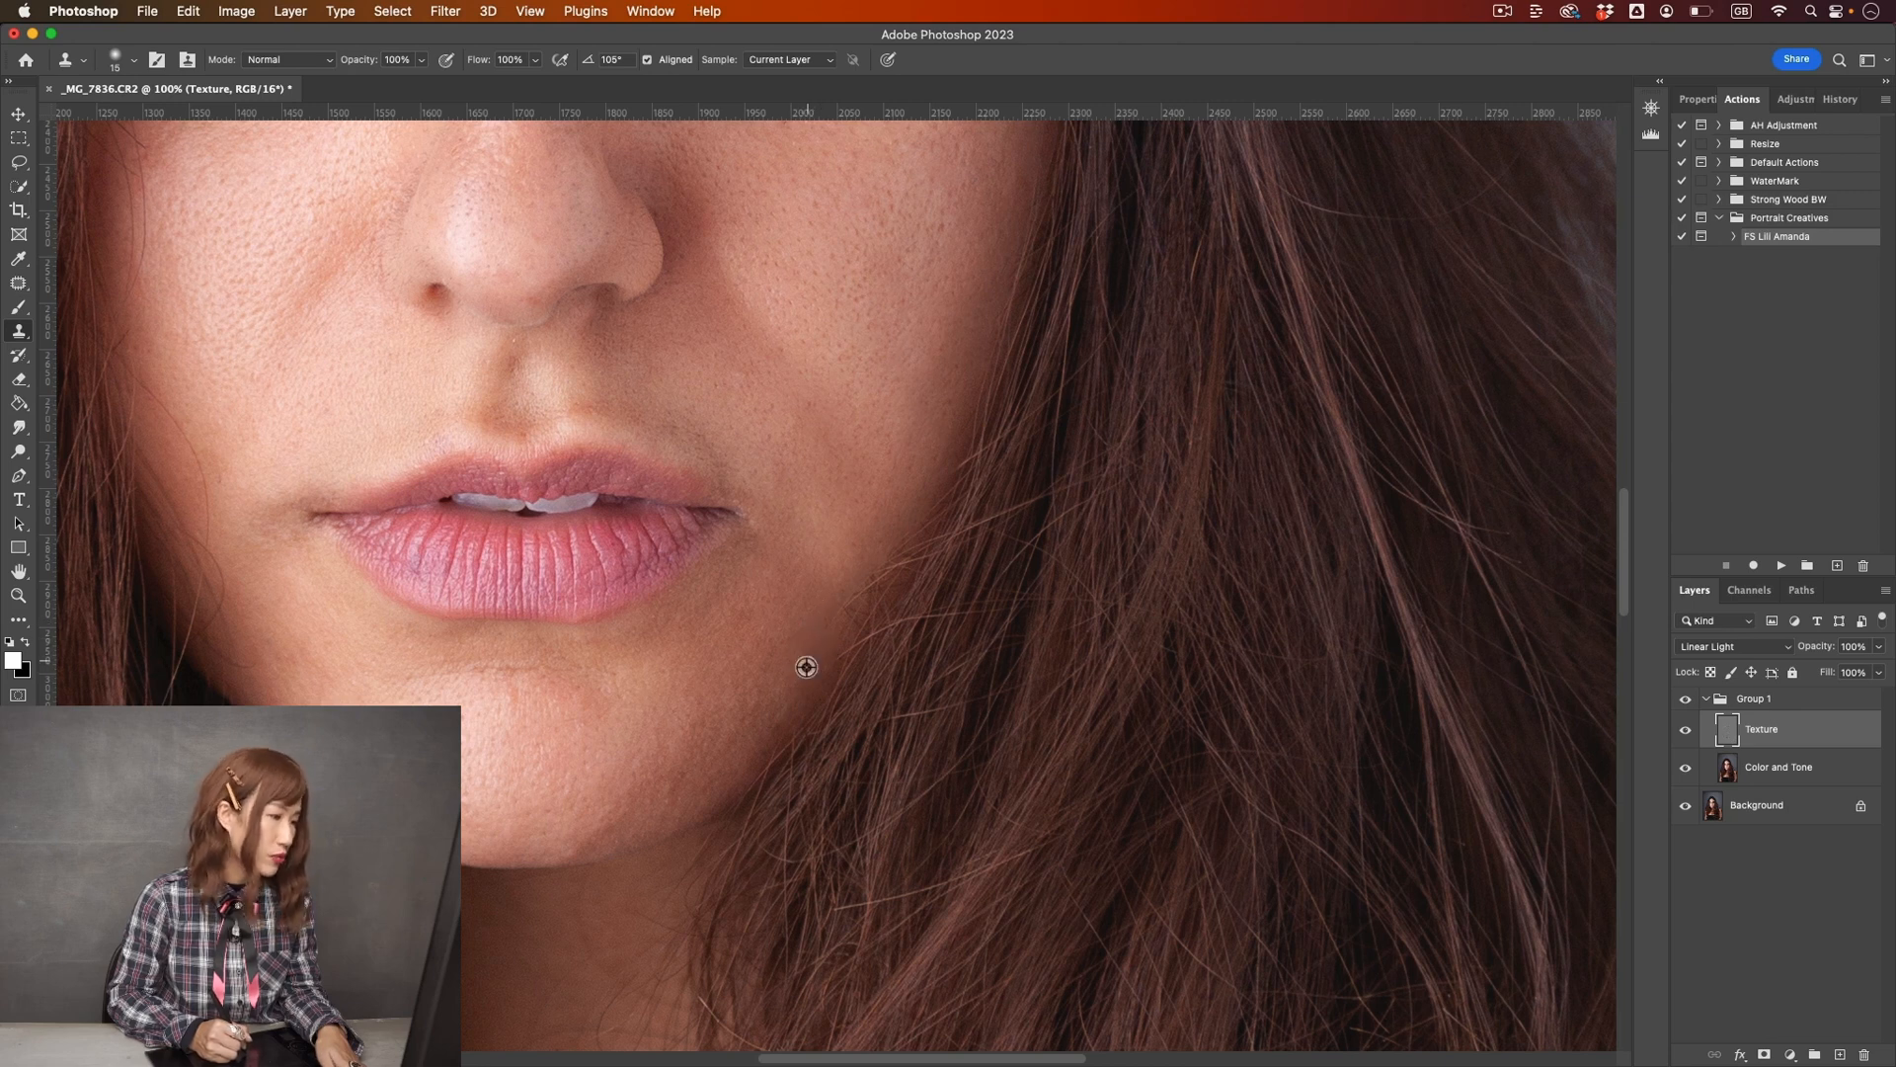
- Clone the remaining hair traces out of the lower cheek beside the hairline, just below lip height
{"action": "left_click", "coordinate": [833, 564], "text": "alt"}
{"action": "left_click_drag", "start_coordinate": [837, 604], "coordinate": [852, 568]}
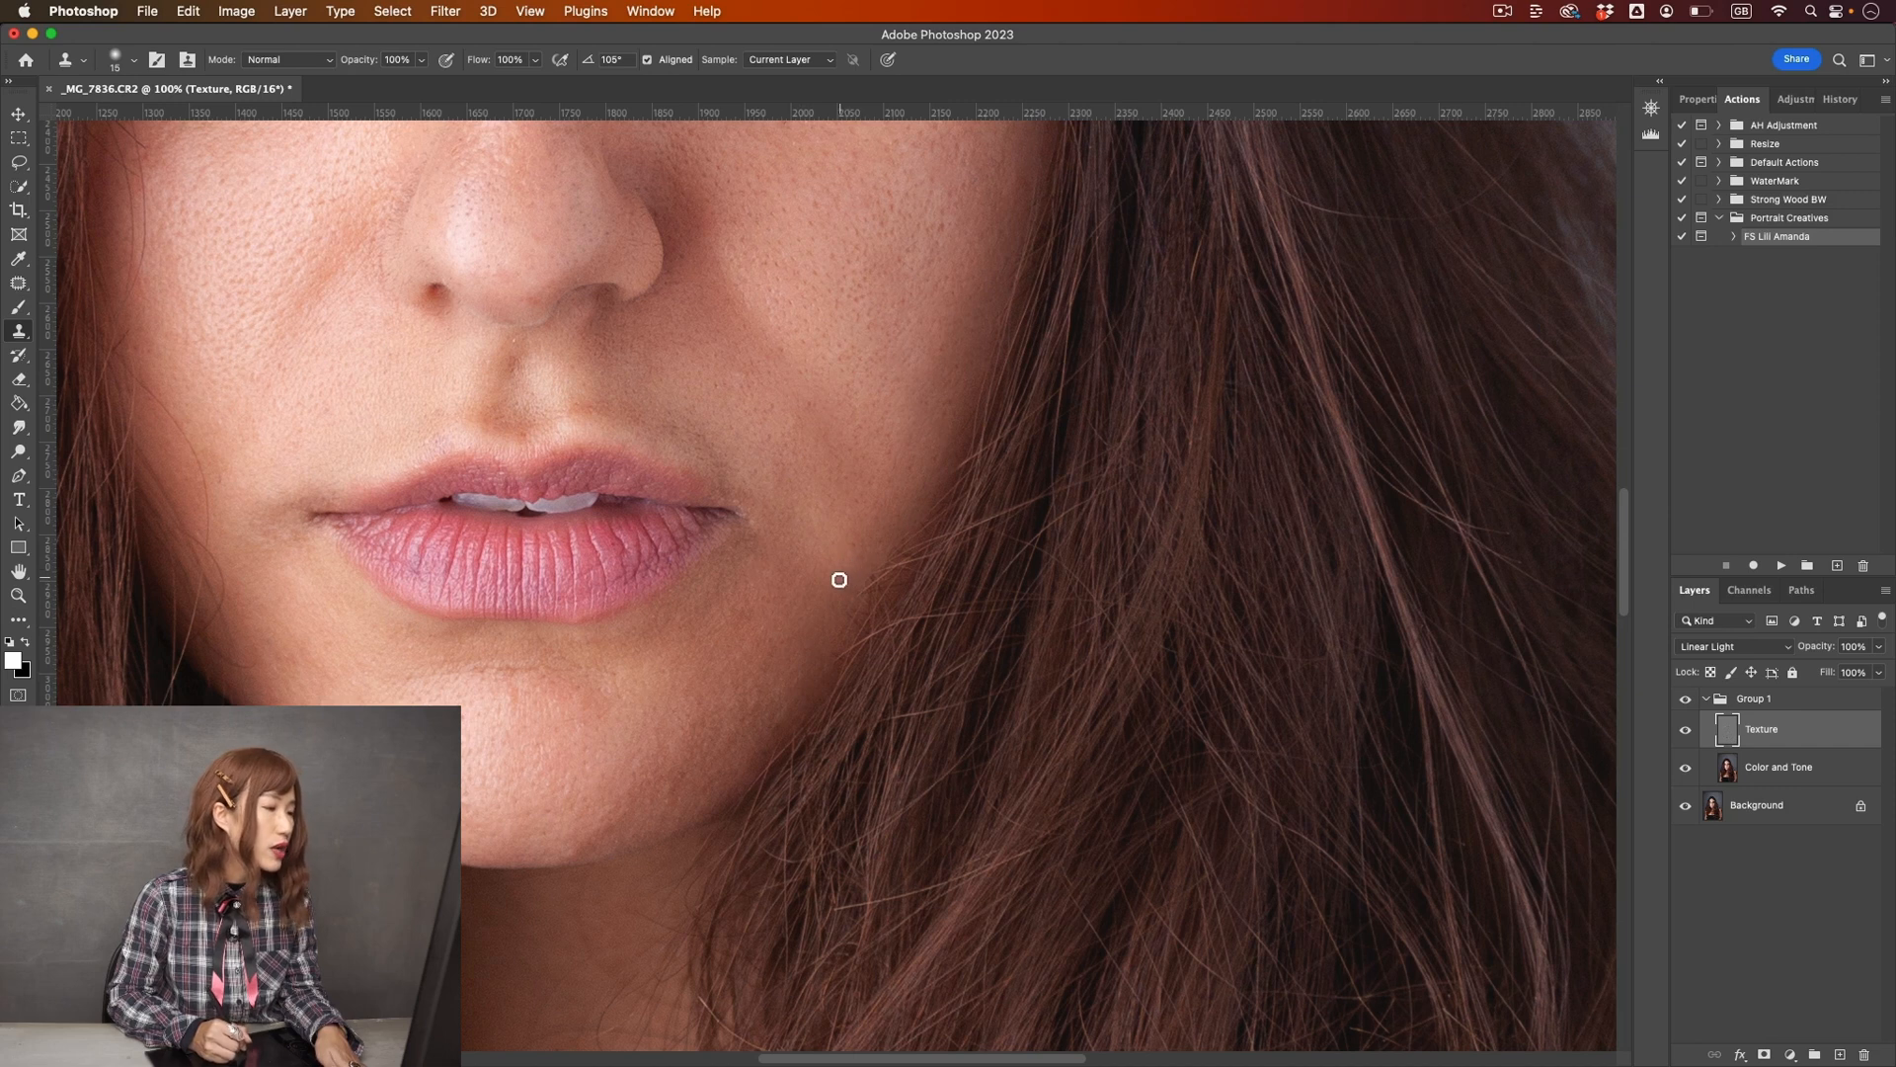
{"action": "left_click", "coordinate": [845, 589]}
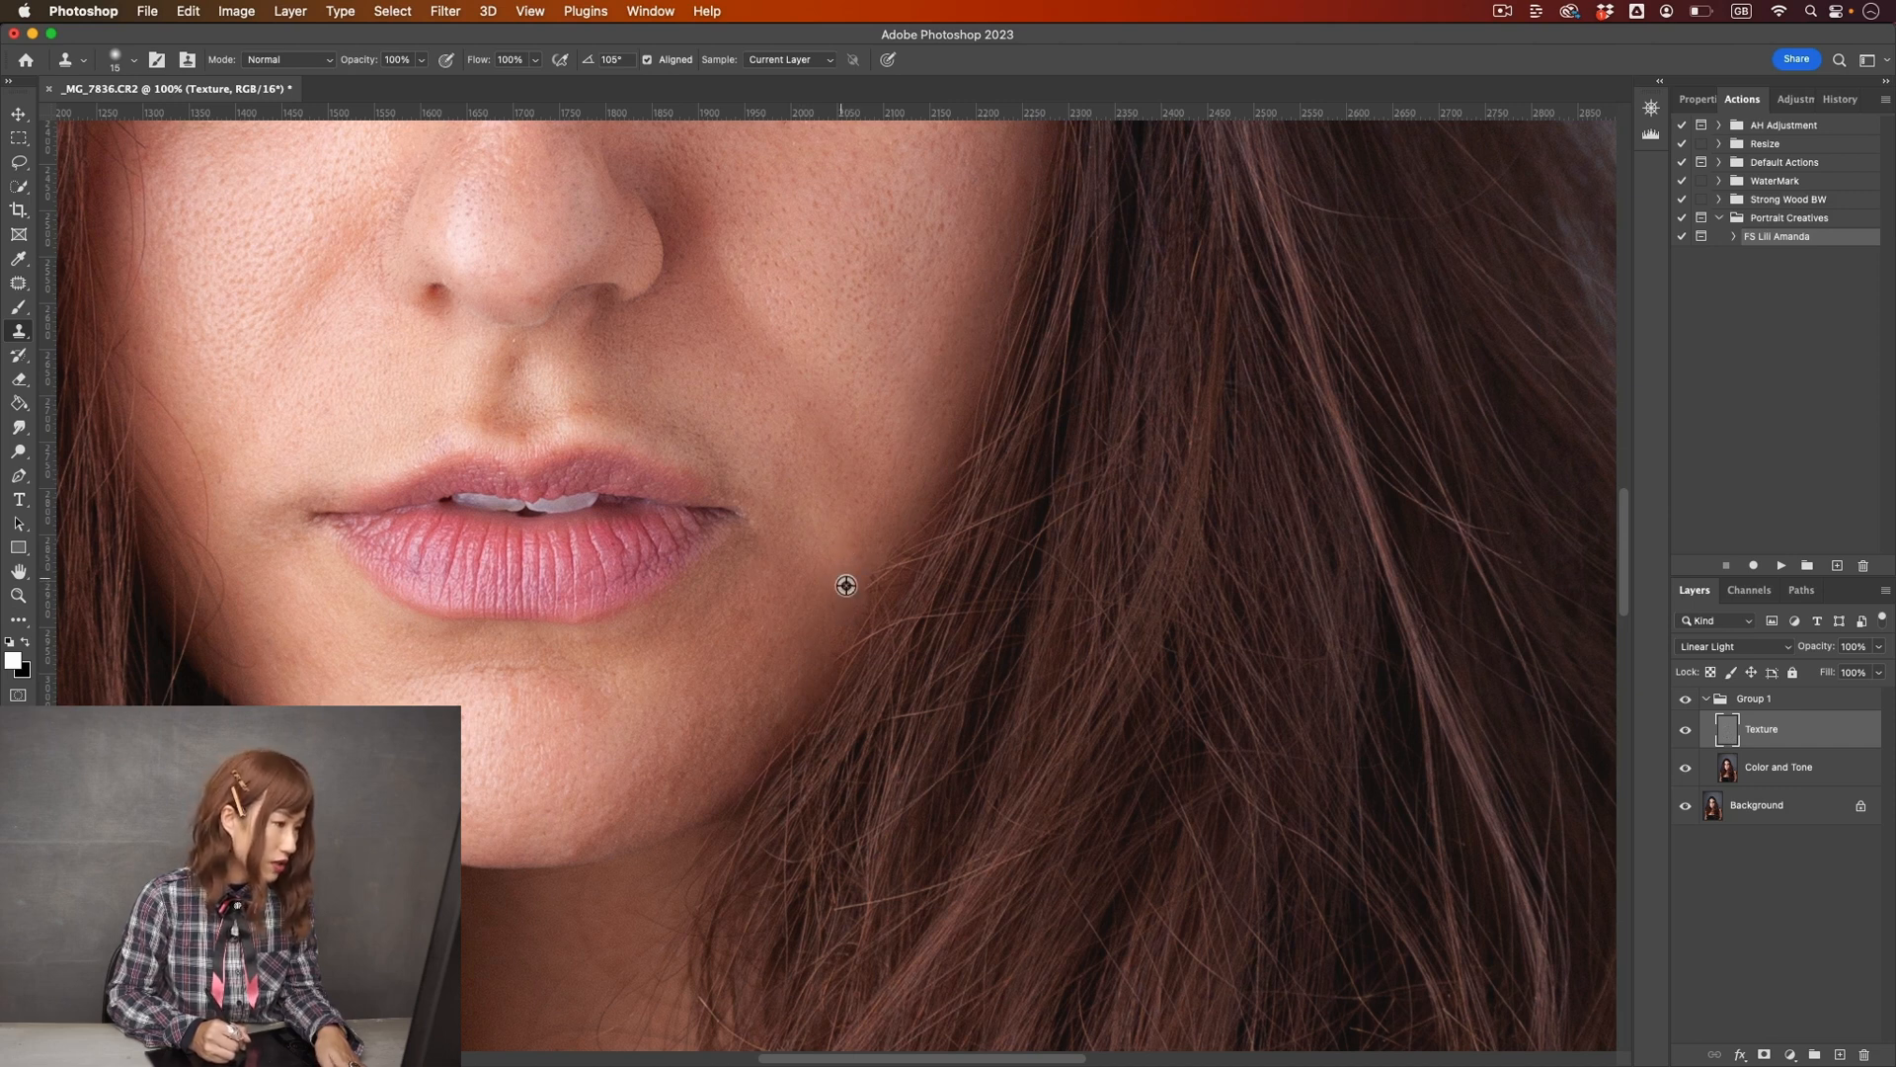
{"action": "left_click", "coordinate": [842, 603], "text": "alt"}
{"action": "mouse_move", "coordinate": [855, 615]}
{"action": "left_mouse_down"}
{"action": "mouse_move", "coordinate": [880, 573]}
{"action": "mouse_move", "coordinate": [862, 604]}
{"action": "mouse_move", "coordinate": [888, 538]}
{"action": "mouse_move", "coordinate": [869, 606]}
{"action": "mouse_move", "coordinate": [872, 543]}
{"action": "mouse_move", "coordinate": [887, 522]}
{"action": "mouse_move", "coordinate": [905, 537]}
{"action": "mouse_move", "coordinate": [886, 567]}
{"action": "mouse_move", "coordinate": [902, 505]}
{"action": "mouse_move", "coordinate": [889, 557]}
{"action": "left_mouse_up"}
{"action": "left_click", "coordinate": [840, 600], "text": "alt"}
- Resample cheek texture repeatedly and clone over the hairs where the outer cheek meets the hair beside the mouth
{"action": "left_click", "coordinate": [872, 536], "text": "alt"}
{"action": "left_click", "coordinate": [887, 549], "text": "alt"}
{"action": "left_click", "coordinate": [876, 535], "text": "alt"}
{"action": "left_click", "coordinate": [907, 503], "text": "alt"}
{"action": "left_click", "coordinate": [901, 521], "text": "alt"}
{"action": "left_click", "coordinate": [894, 534], "text": "alt"}
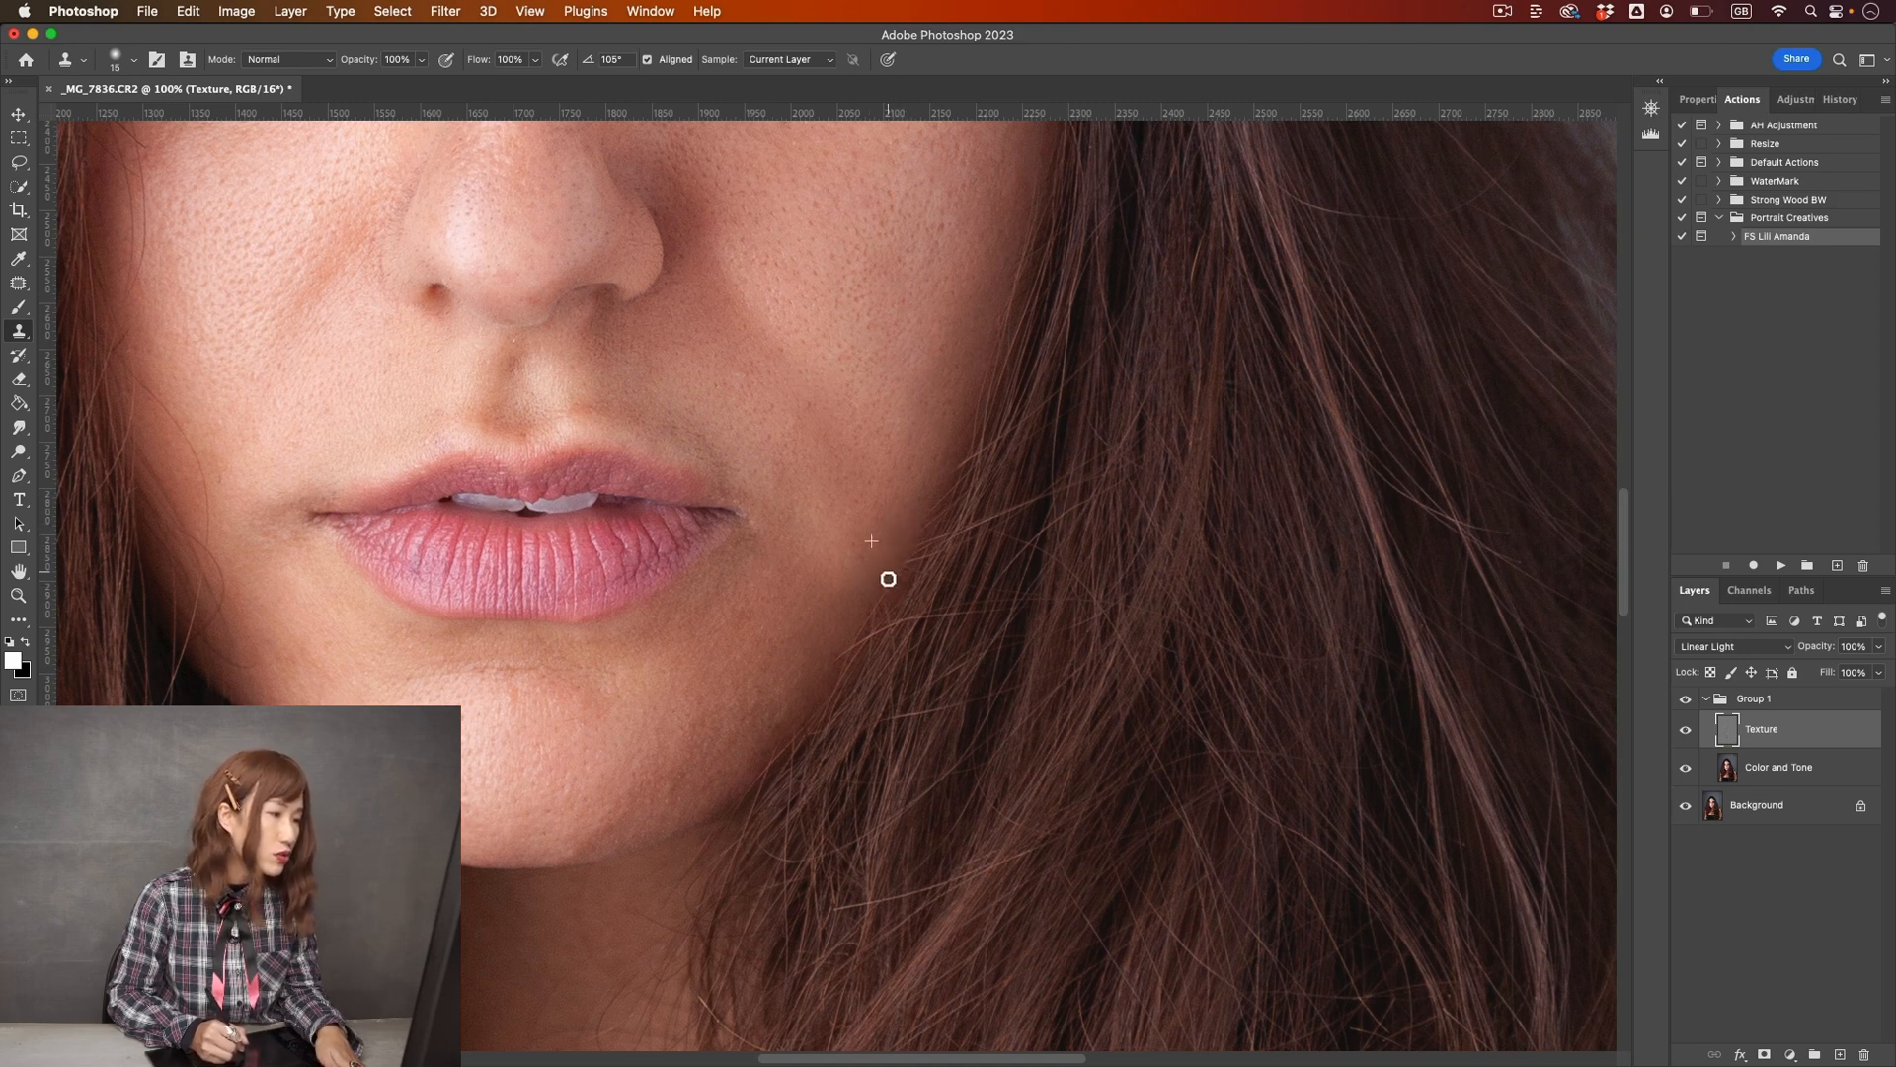
{"action": "mouse_move", "coordinate": [915, 554]}
{"action": "left_mouse_down"}
{"action": "mouse_move", "coordinate": [904, 538]}
{"action": "mouse_move", "coordinate": [922, 541]}
{"action": "mouse_move", "coordinate": [908, 570]}
{"action": "left_mouse_up"}
{"action": "left_click", "coordinate": [896, 537], "text": "alt"}
{"action": "left_click", "coordinate": [907, 537], "text": "alt"}
{"action": "left_click", "coordinate": [903, 541], "text": "alt"}
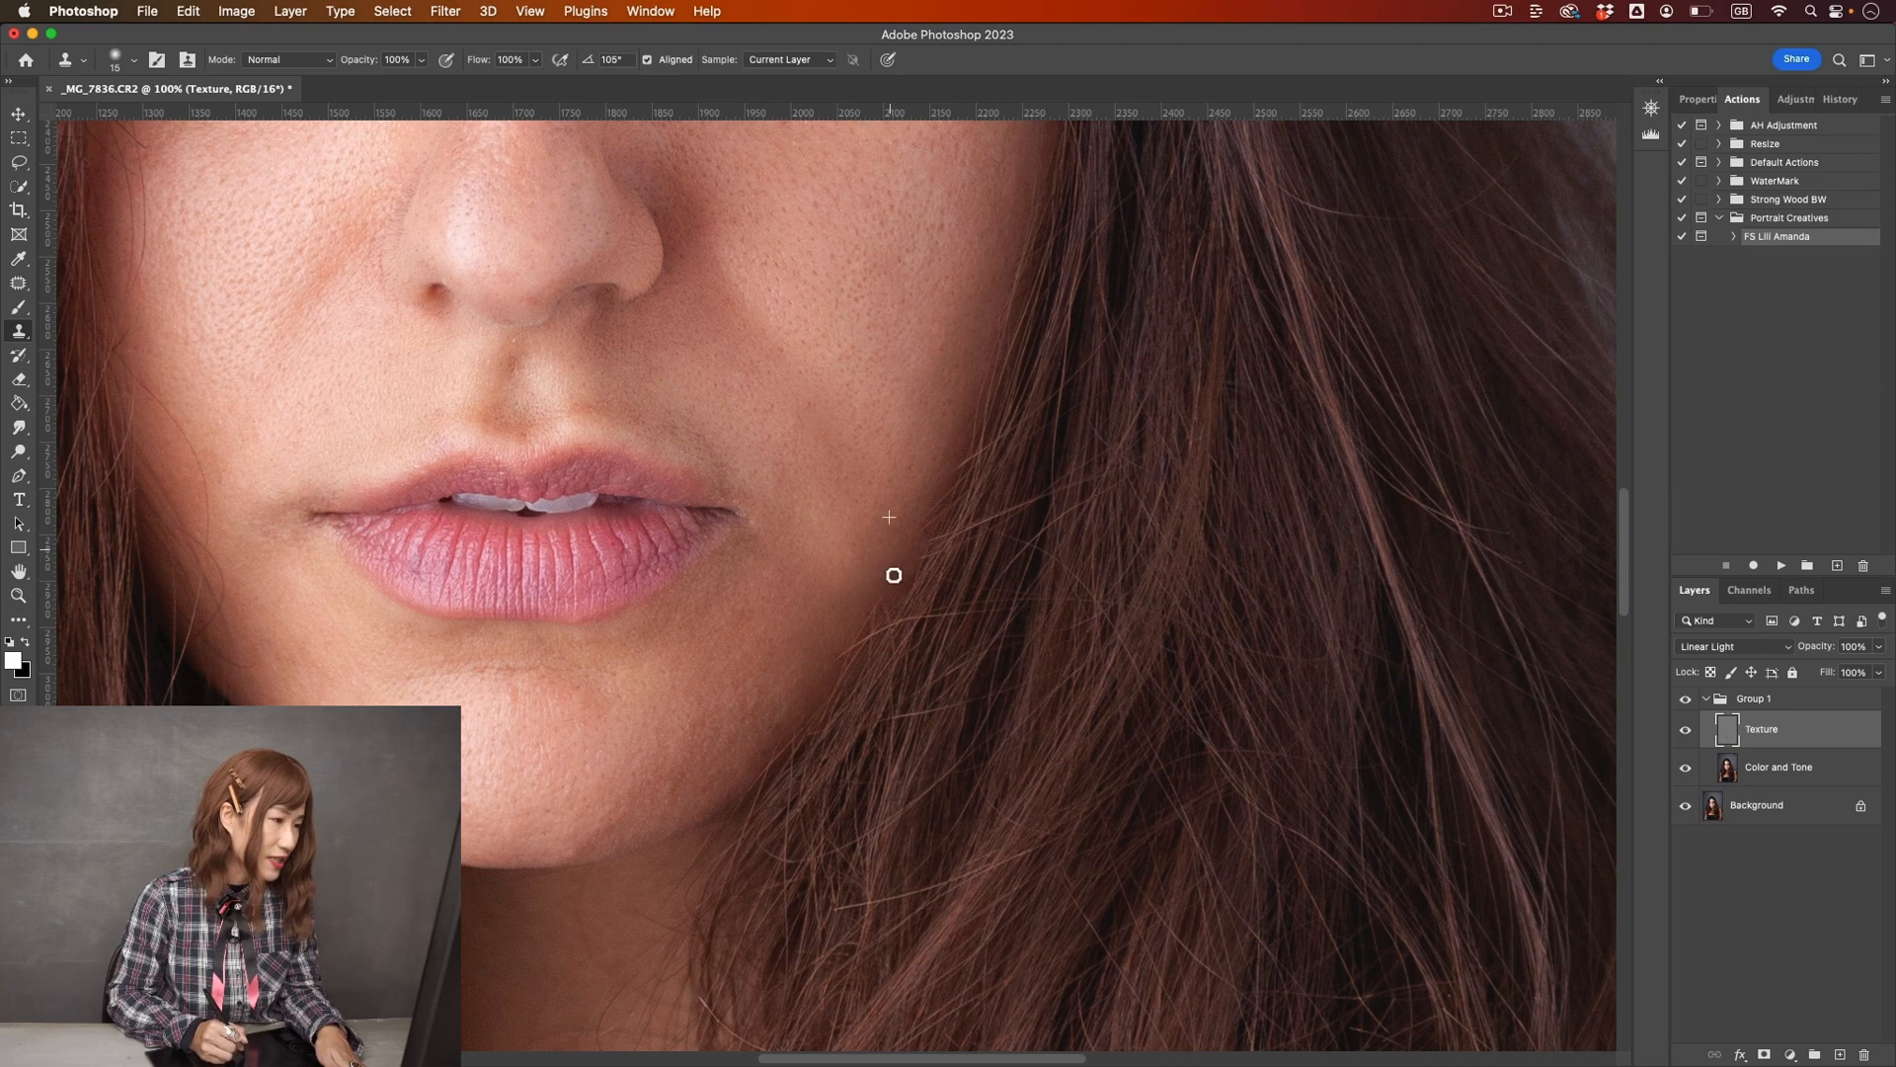
- Clone out the fine hairs along the image-right jawline from the lower cheek down to the side of the chin
{"action": "mouse_move", "coordinate": [850, 649]}
{"action": "left_mouse_down"}
{"action": "mouse_move", "coordinate": [855, 614]}
{"action": "mouse_move", "coordinate": [833, 678]}
{"action": "left_mouse_up"}
{"action": "left_click", "coordinate": [855, 619], "text": "alt"}
{"action": "left_click", "coordinate": [840, 612], "text": "alt"}
{"action": "left_click_drag", "start_coordinate": [774, 750], "coordinate": [783, 745]}
{"action": "left_click", "coordinate": [782, 708], "text": "alt"}
{"action": "left_click", "coordinate": [761, 753]}
{"action": "left_click", "coordinate": [794, 709], "text": "alt"}
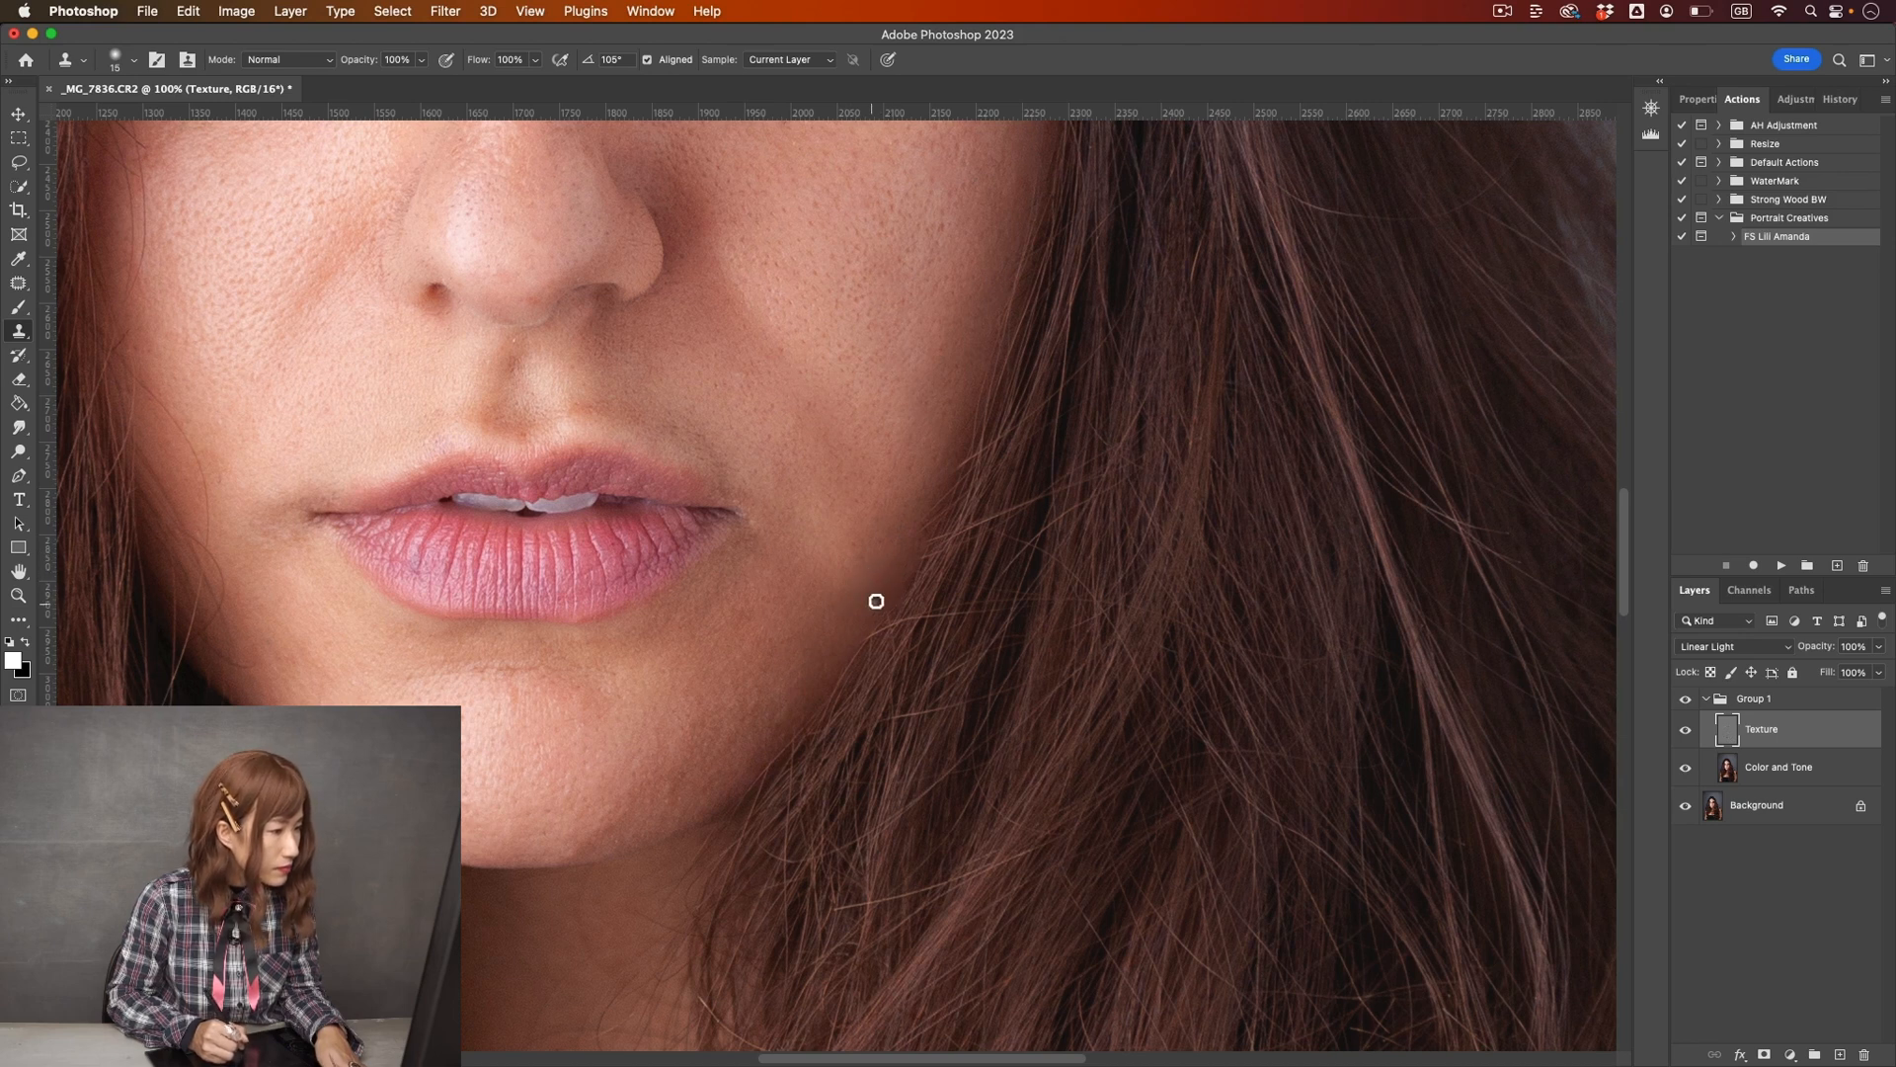
- Clone texture down the image-right hairline from below the nose to mouth height to clear the loose strands
{"action": "left_click", "coordinate": [907, 504], "text": "alt"}
{"action": "left_click_drag", "start_coordinate": [937, 508], "coordinate": [931, 529]}
{"action": "left_click_drag", "start_coordinate": [957, 464], "coordinate": [919, 542]}
{"action": "left_click", "coordinate": [953, 455], "text": "alt"}
{"action": "left_click", "coordinate": [987, 434], "text": "alt"}
{"action": "left_click_drag", "start_coordinate": [976, 458], "coordinate": [957, 510]}
{"action": "left_click", "coordinate": [990, 414], "text": "alt"}
{"action": "left_click_drag", "start_coordinate": [978, 434], "coordinate": [959, 491]}
- Clone sampled hair texture down the edge between the lower cheek and the hair to clean up the transition
{"action": "left_click", "coordinate": [995, 510], "text": "alt"}
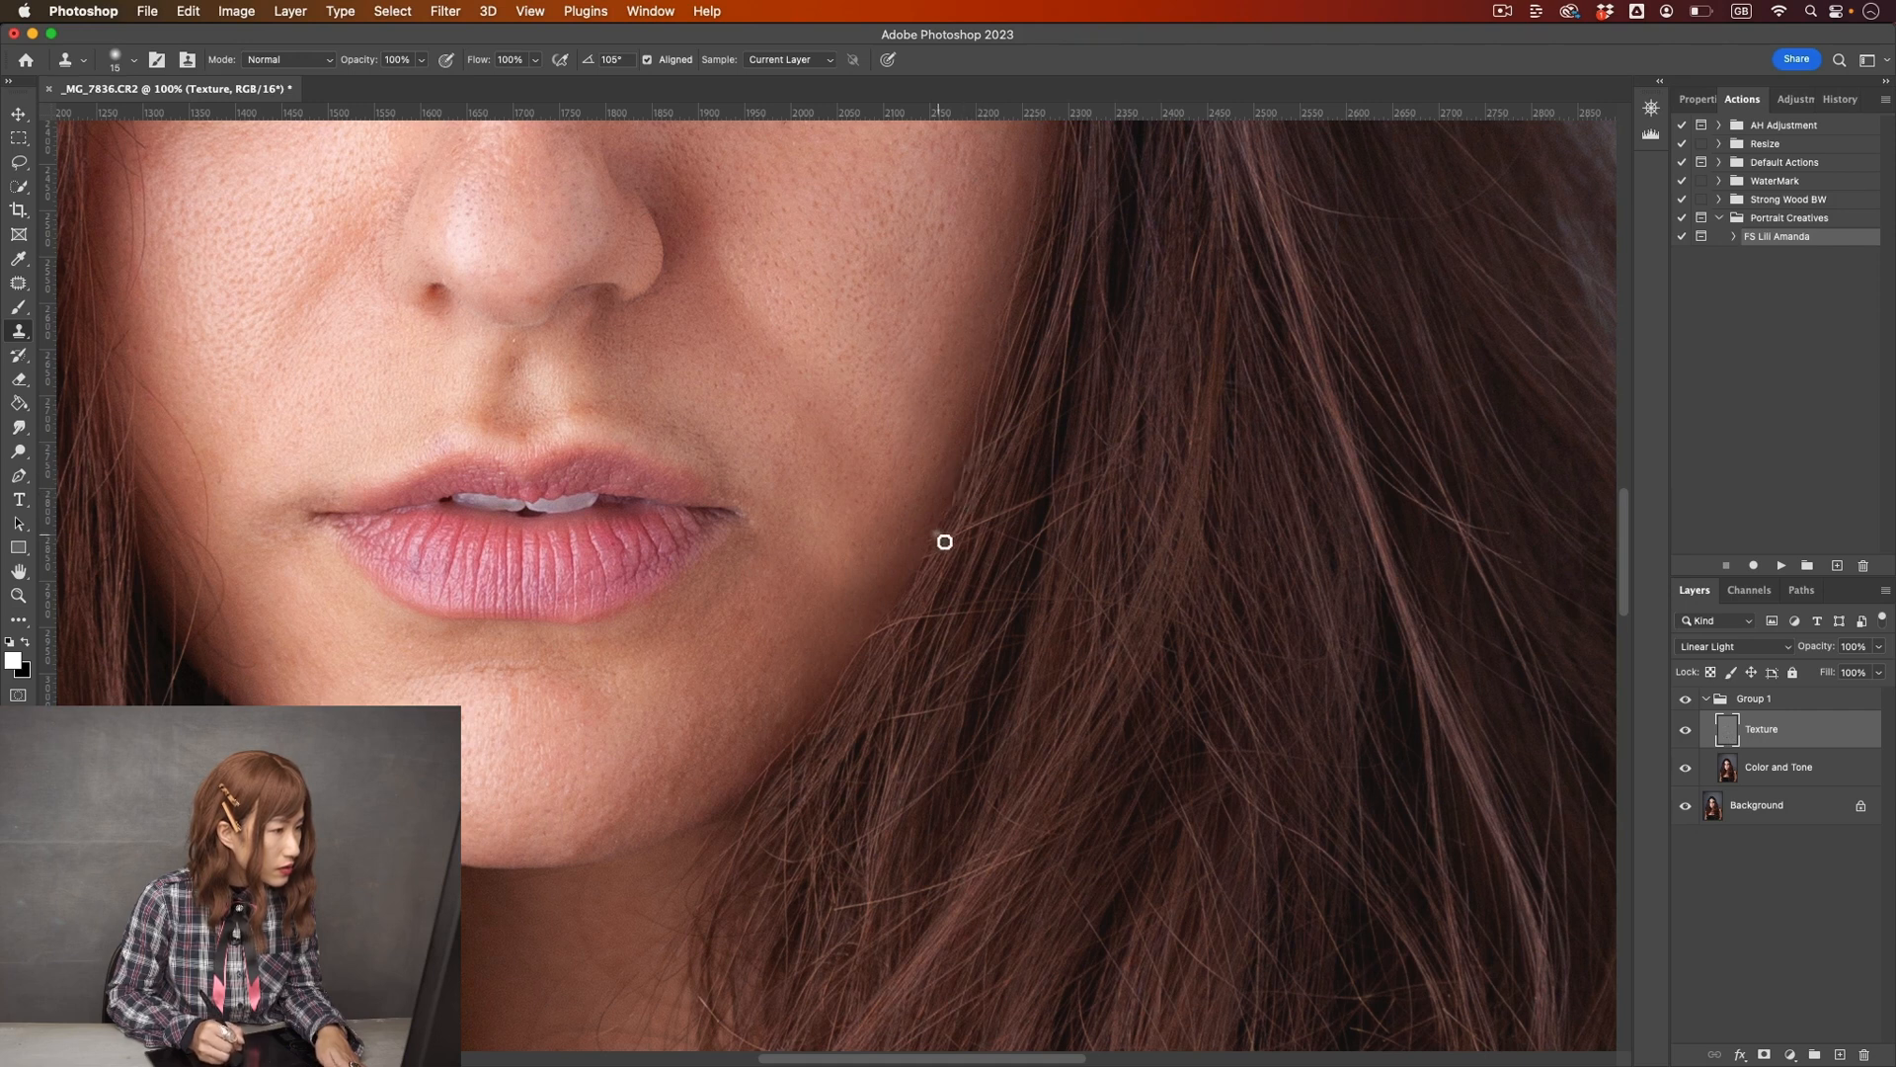
{"action": "left_click", "coordinate": [982, 518], "text": "alt"}
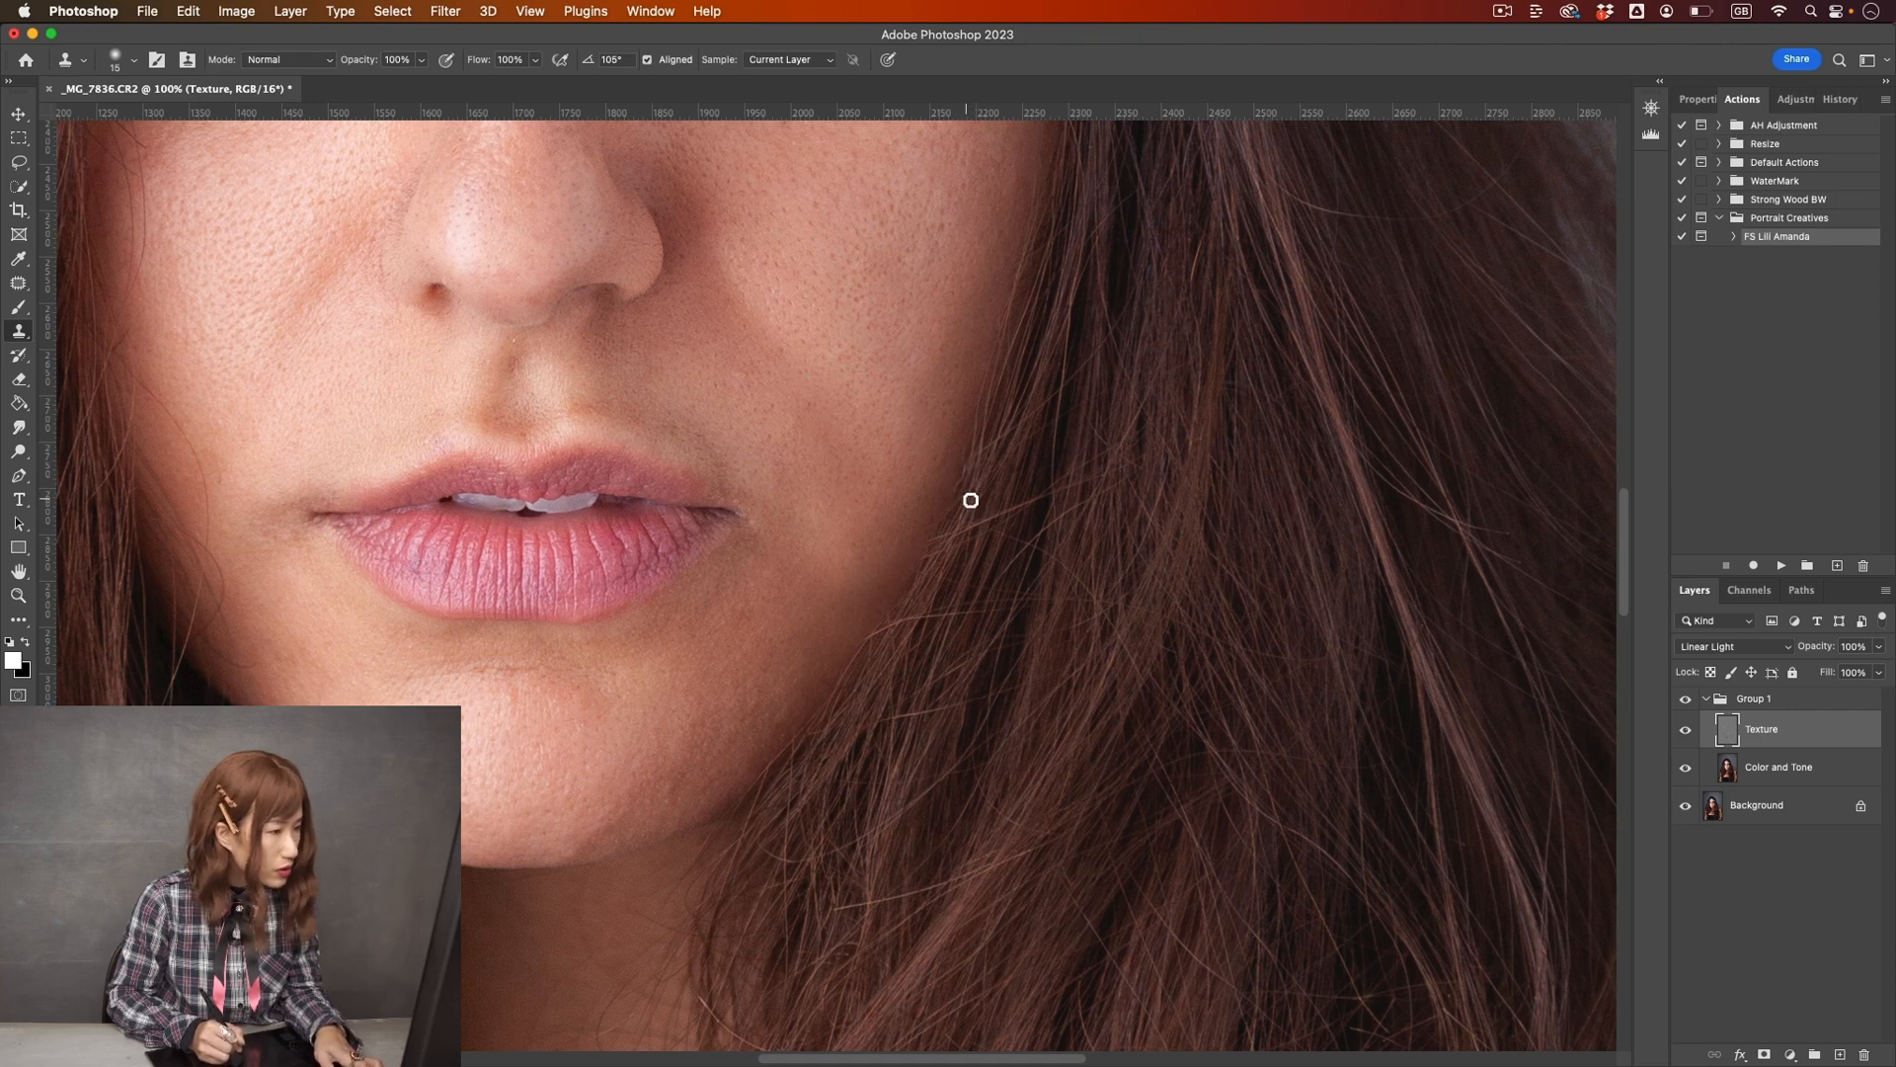
{"action": "left_click_drag", "start_coordinate": [959, 501], "coordinate": [910, 618]}
{"action": "left_click", "coordinate": [950, 525], "text": "alt"}
{"action": "left_click", "coordinate": [921, 583], "text": "alt"}
{"action": "left_click", "coordinate": [931, 580], "text": "alt"}
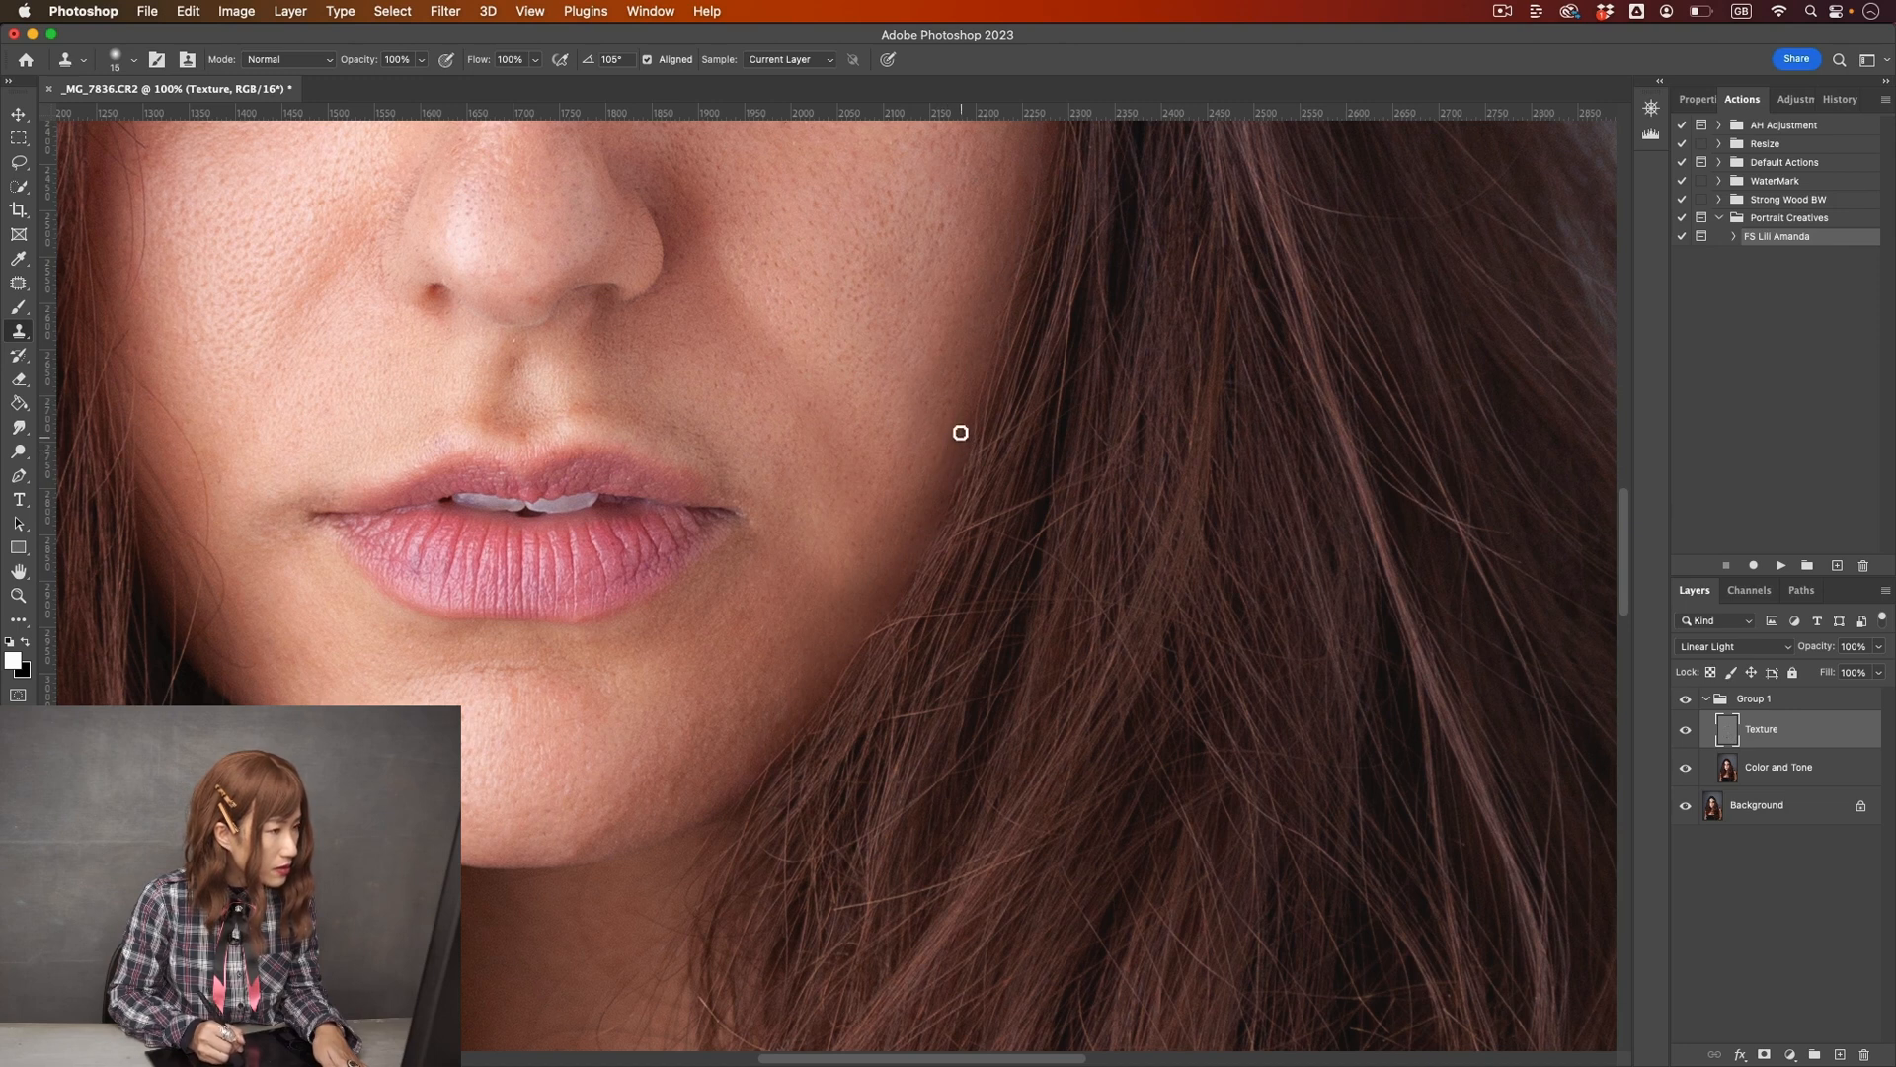
- Examine the cleaned cheek and jaw both close up and in the wider portrait
{"action": "key", "text": "super+minus"}
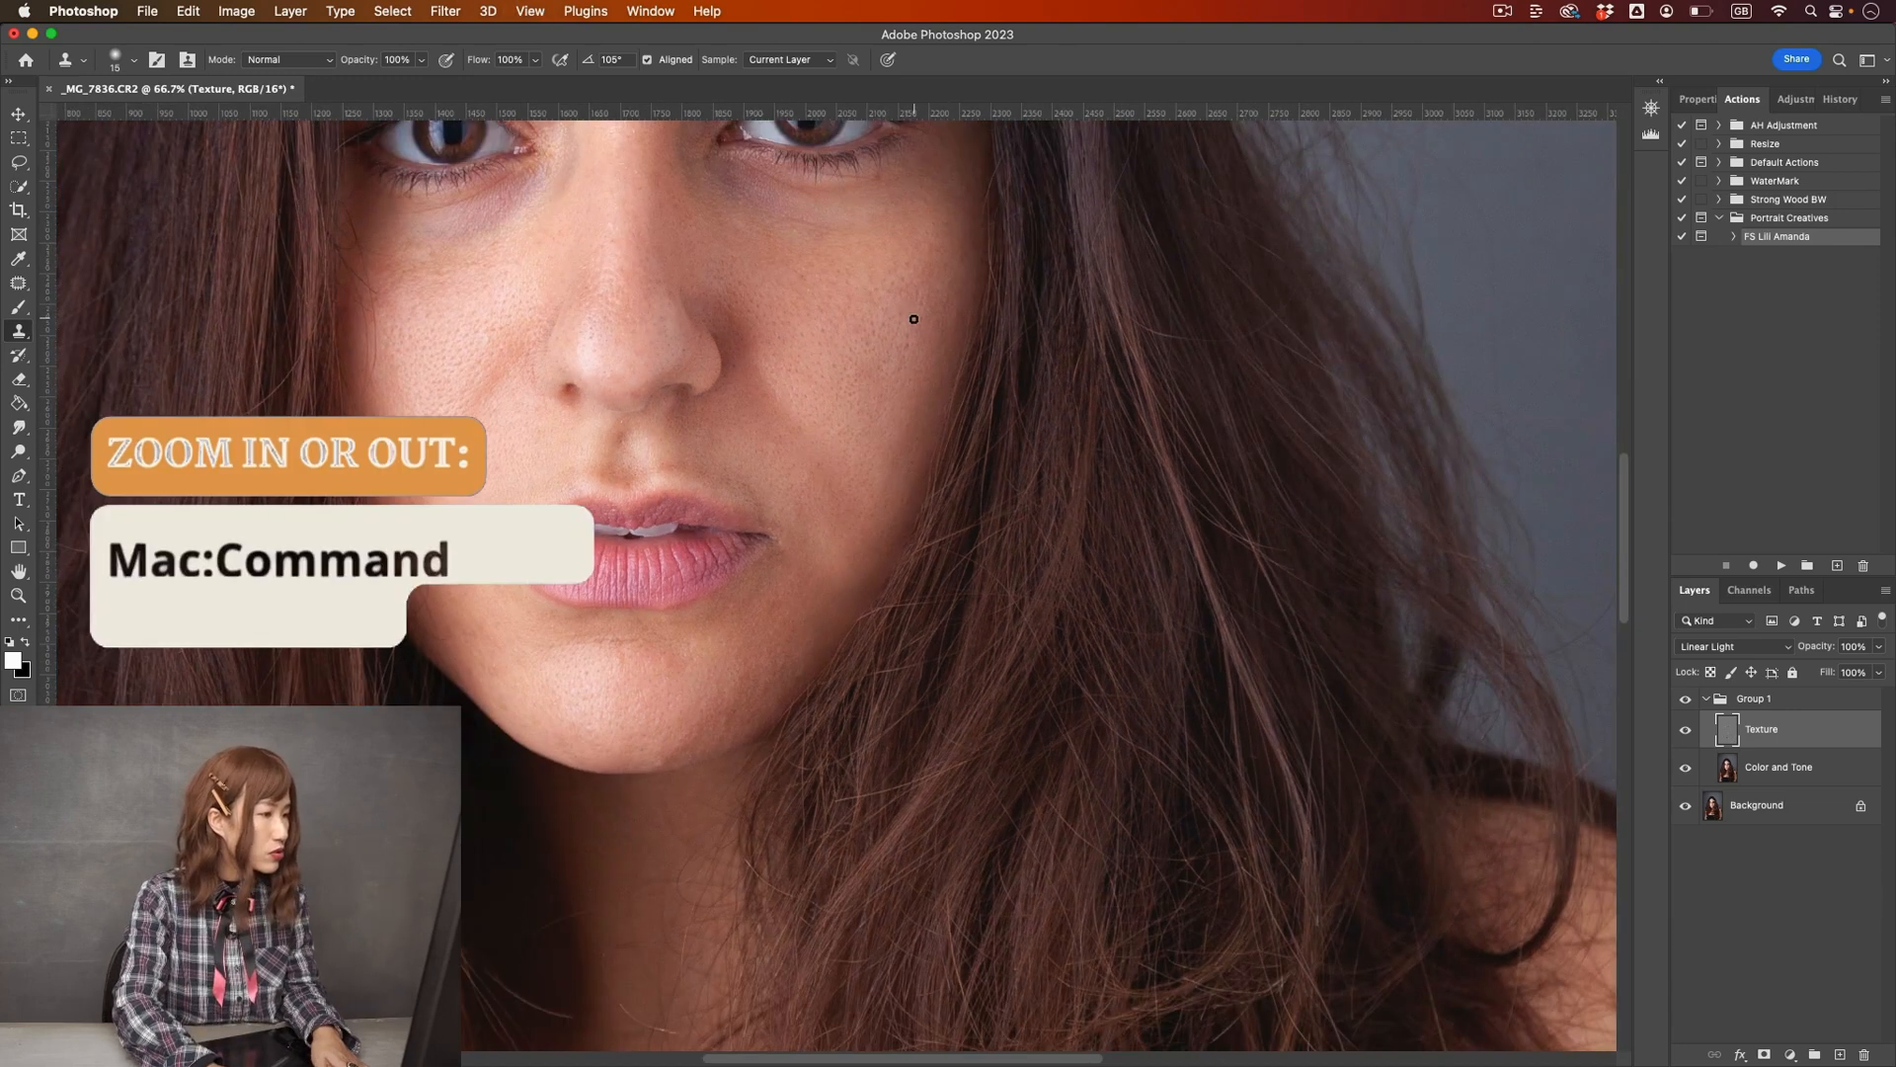
{"action": "key", "text": "super+equal"}
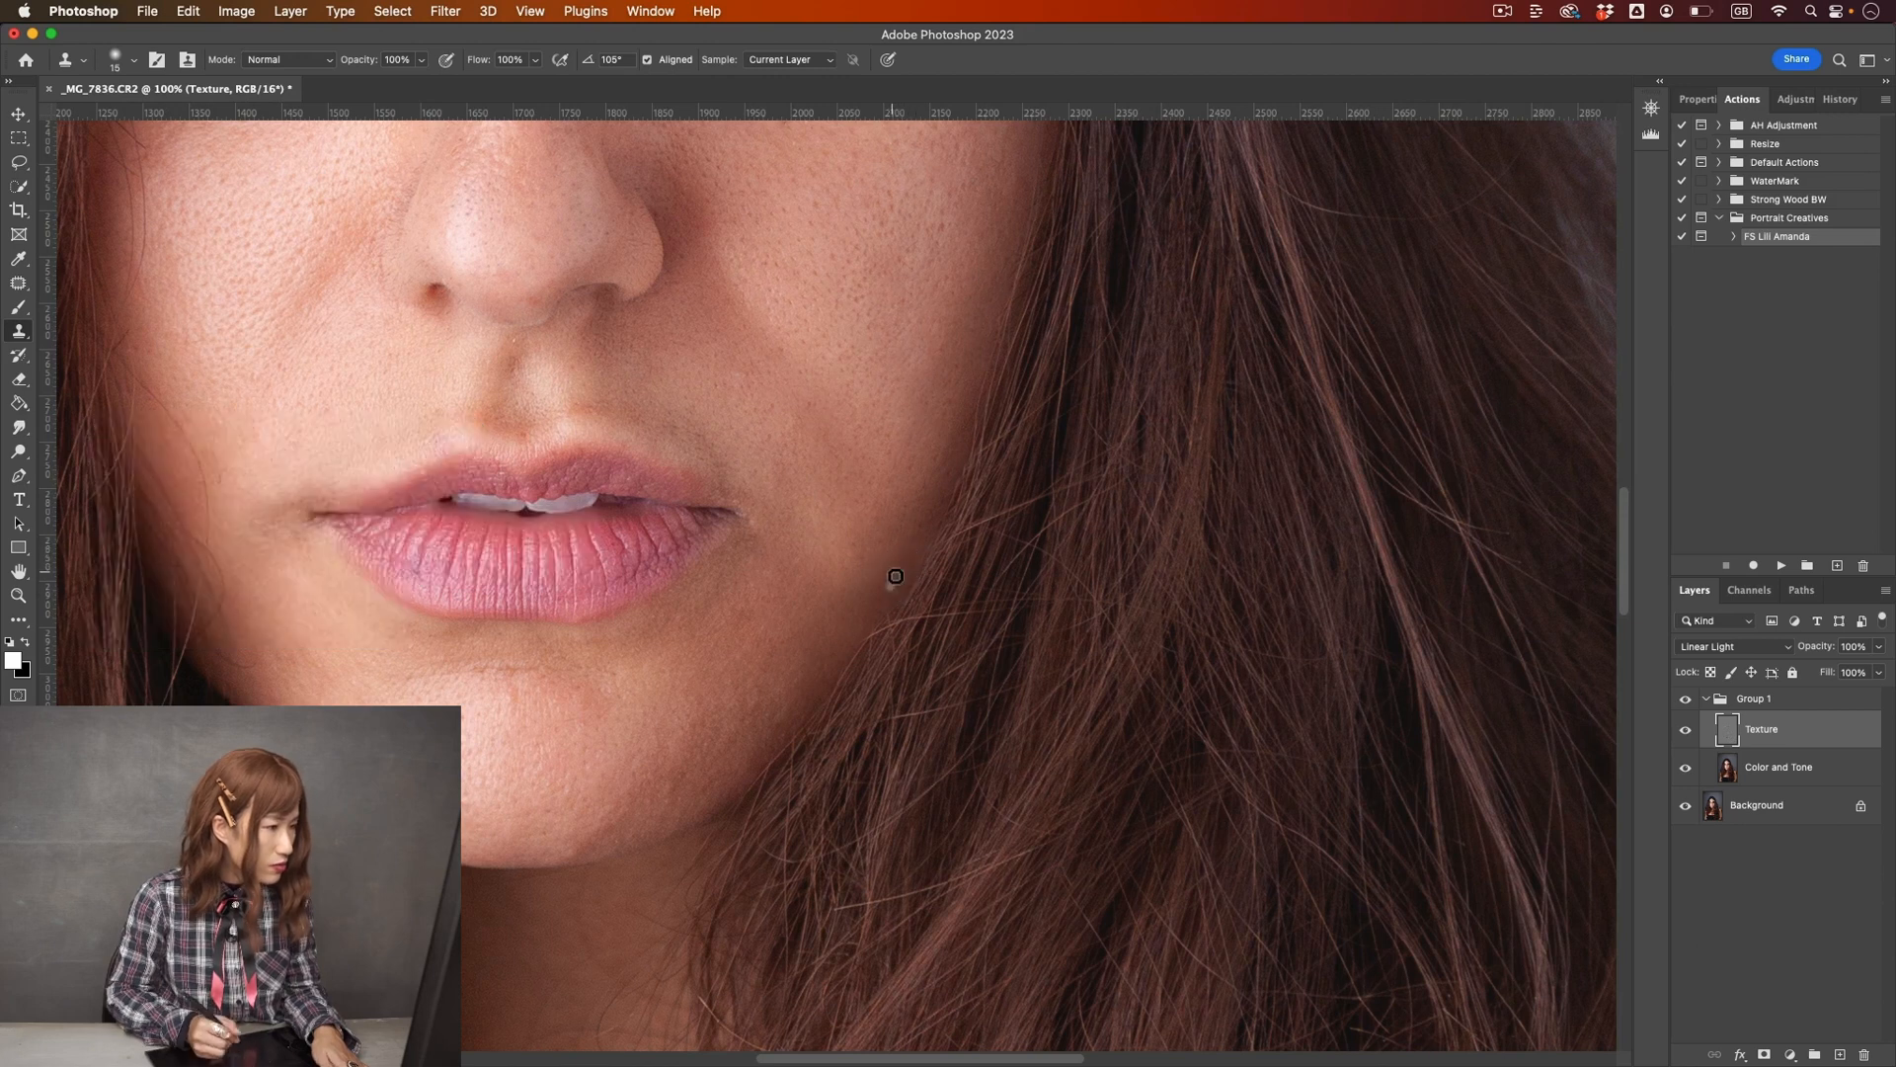
{"action": "key", "text": "super+minus"}
{"action": "key", "text": "super+minus"}
{"action": "key", "text": "super+minus"}
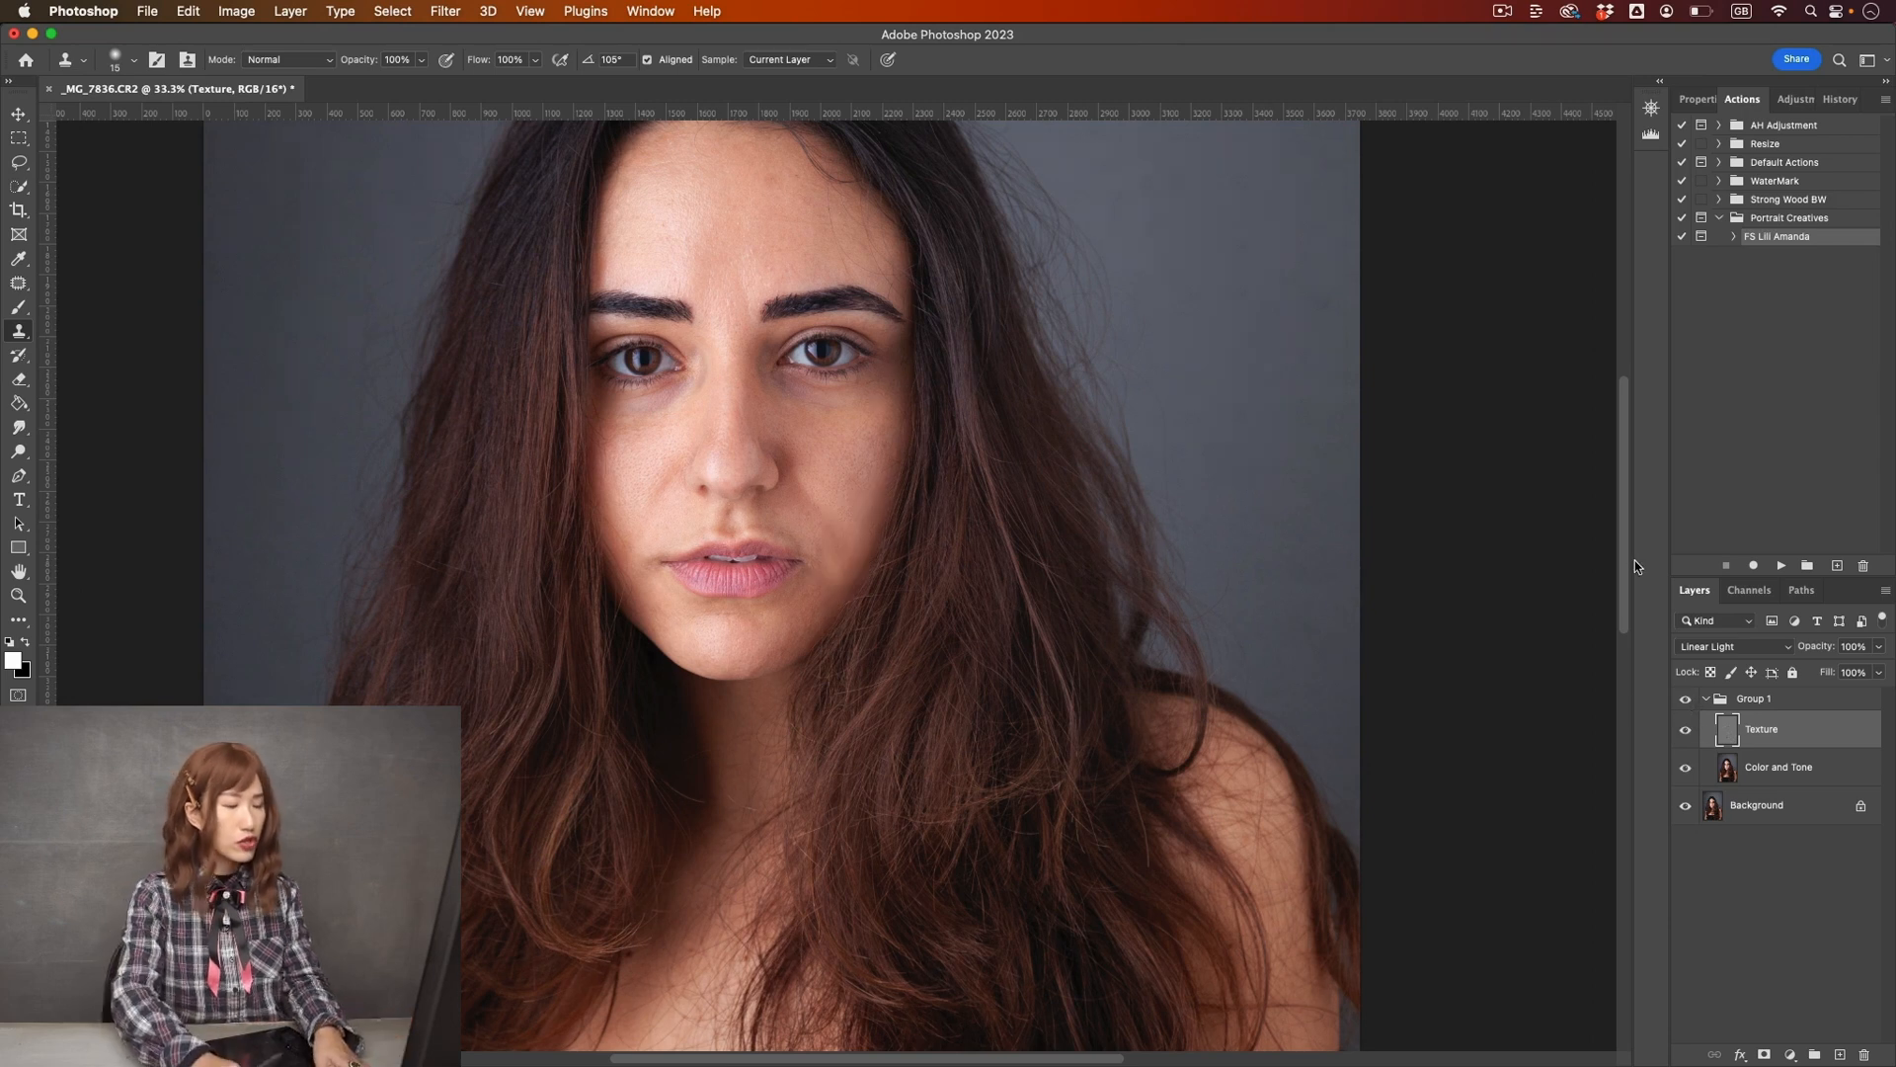
{"action": "key", "text": "super+equal"}
{"action": "key", "text": "super+equal"}
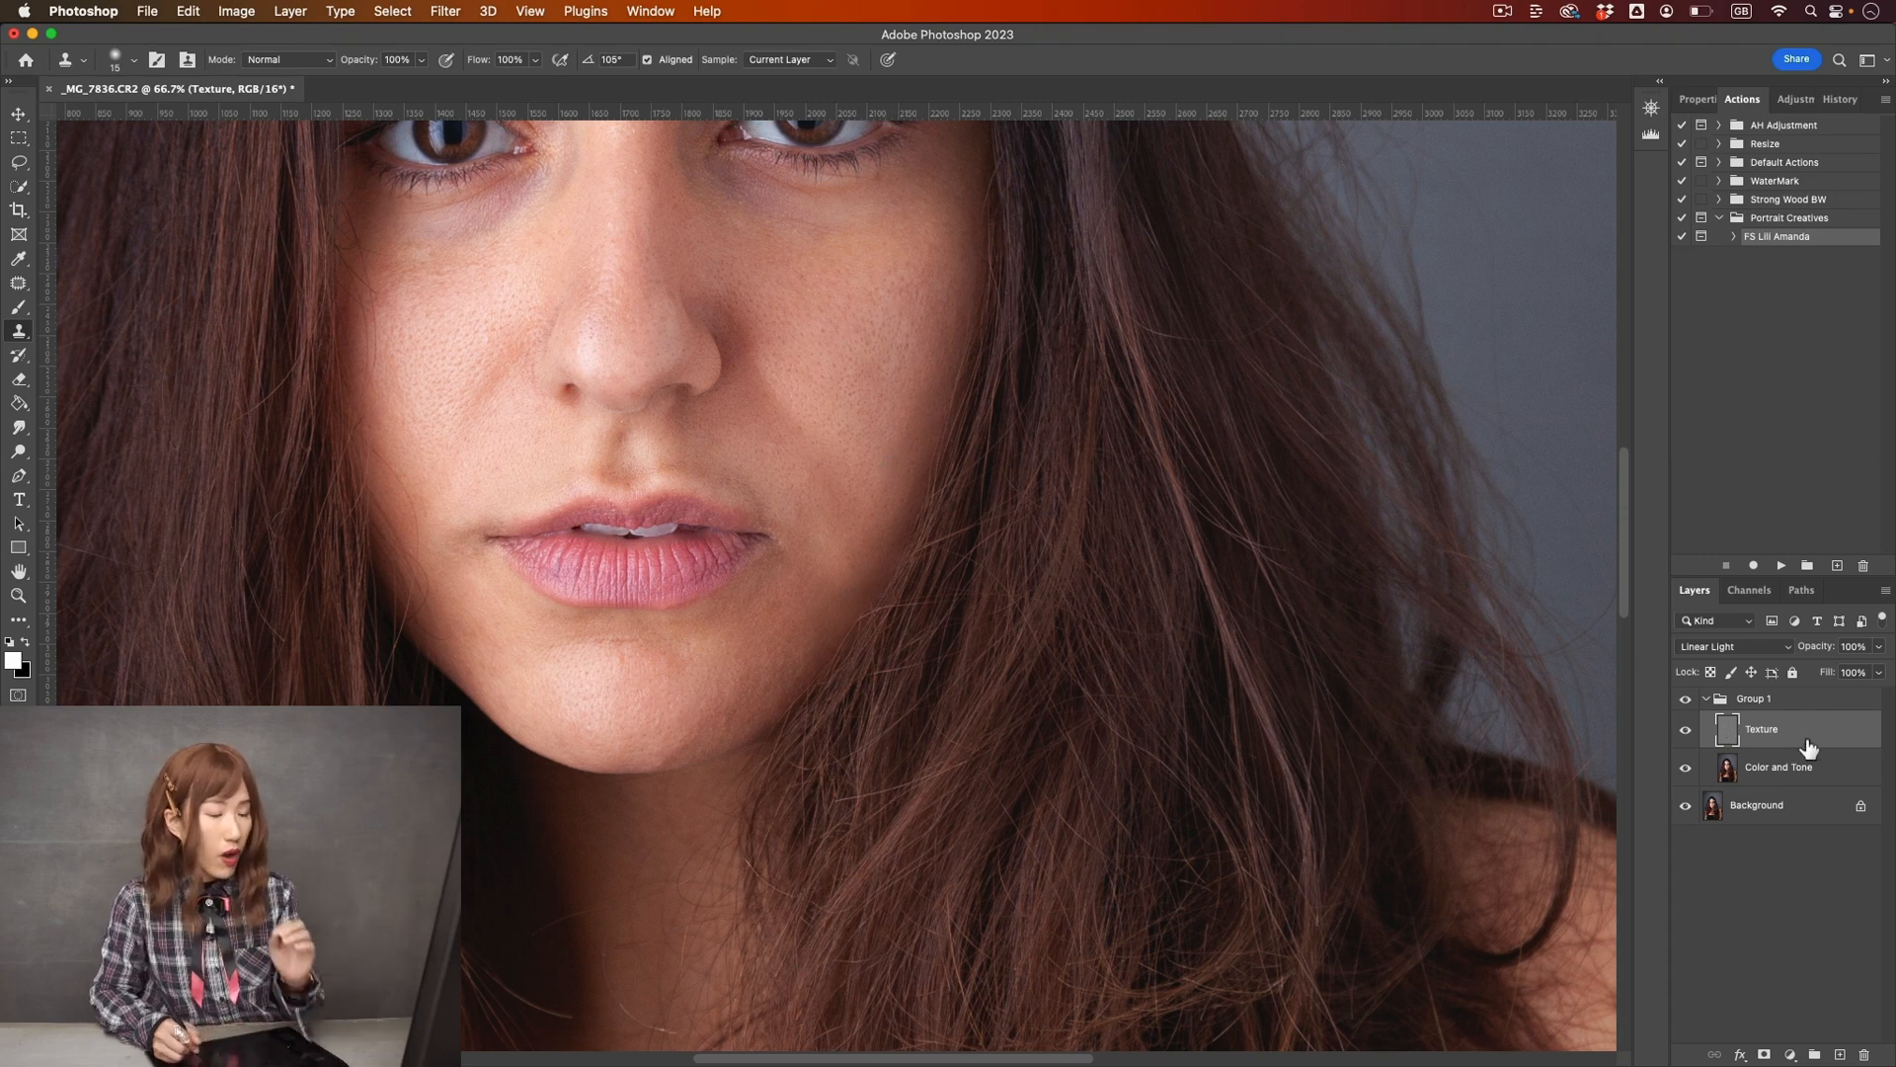
- Add an empty layer directly above Color and Tone and set the Clone Stamp to sample Current & Below
{"action": "left_click", "coordinate": [1804, 779]}
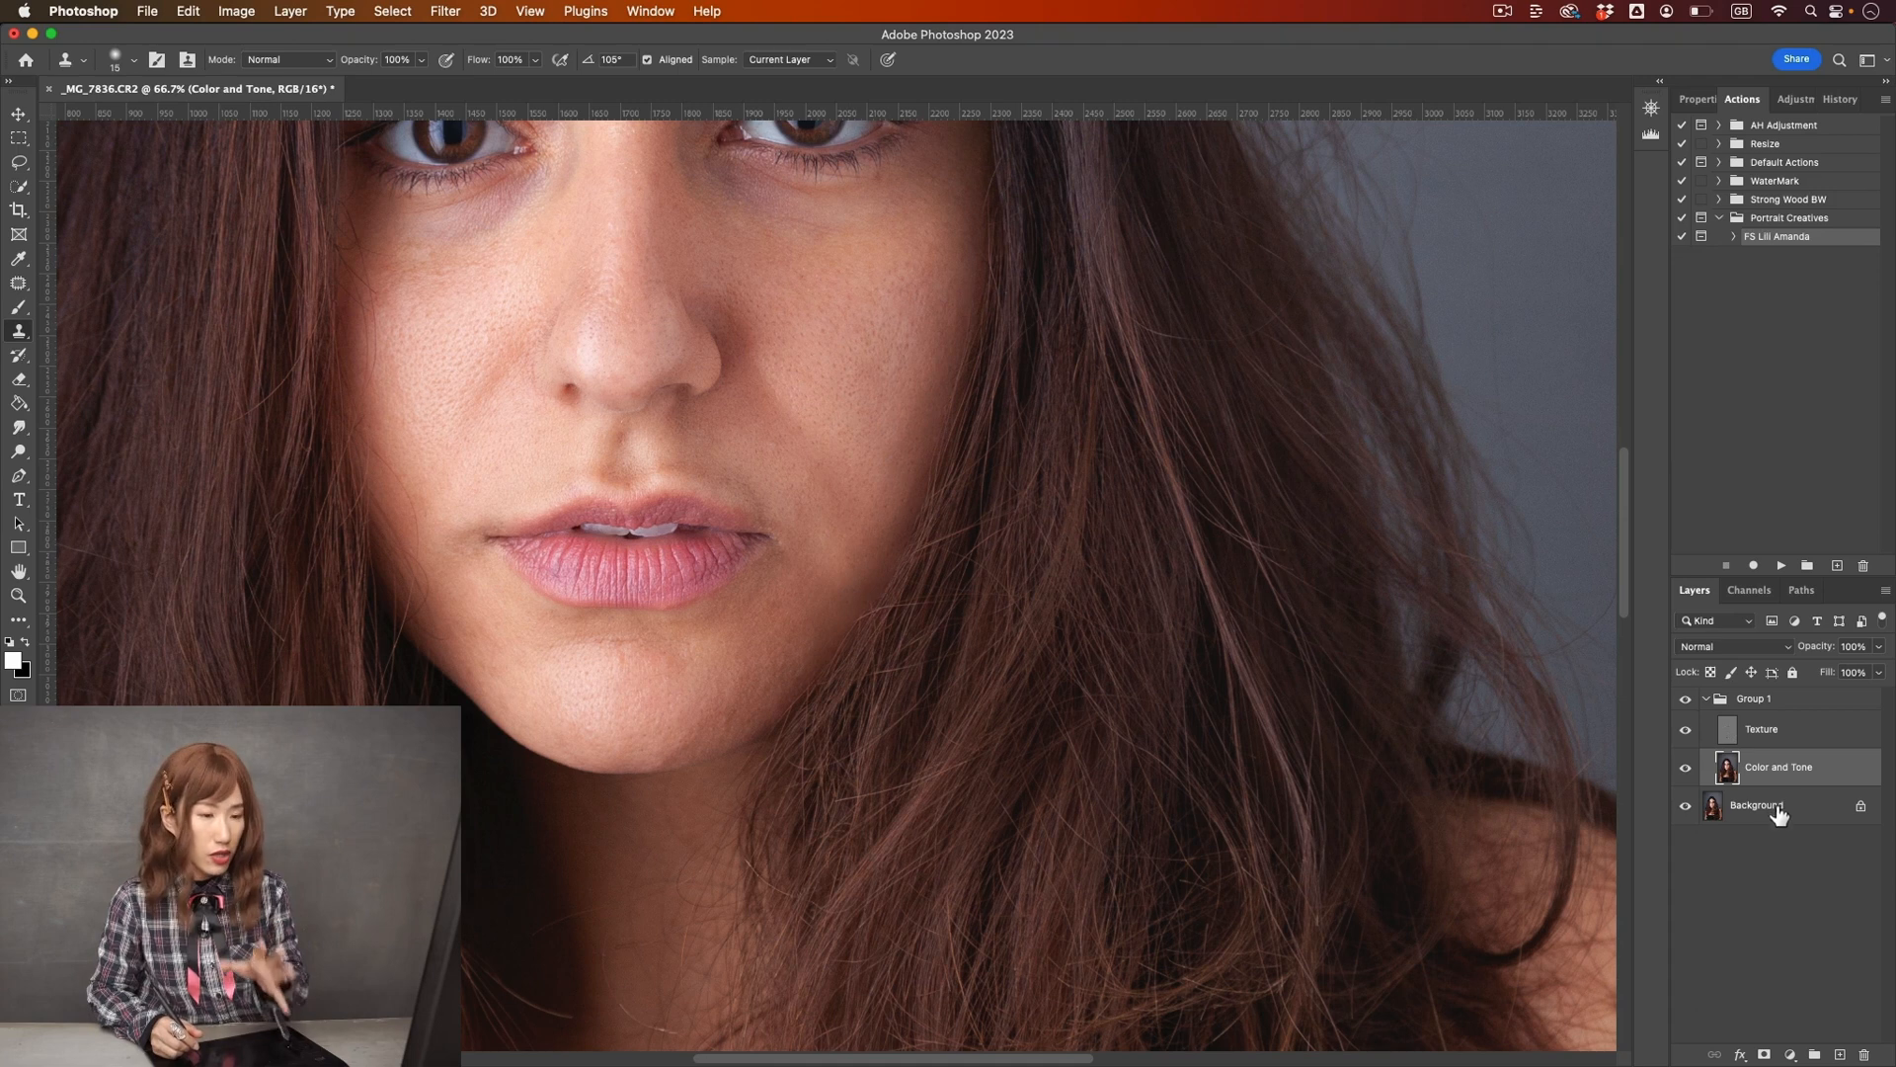
{"action": "left_click", "coordinate": [1840, 1054]}
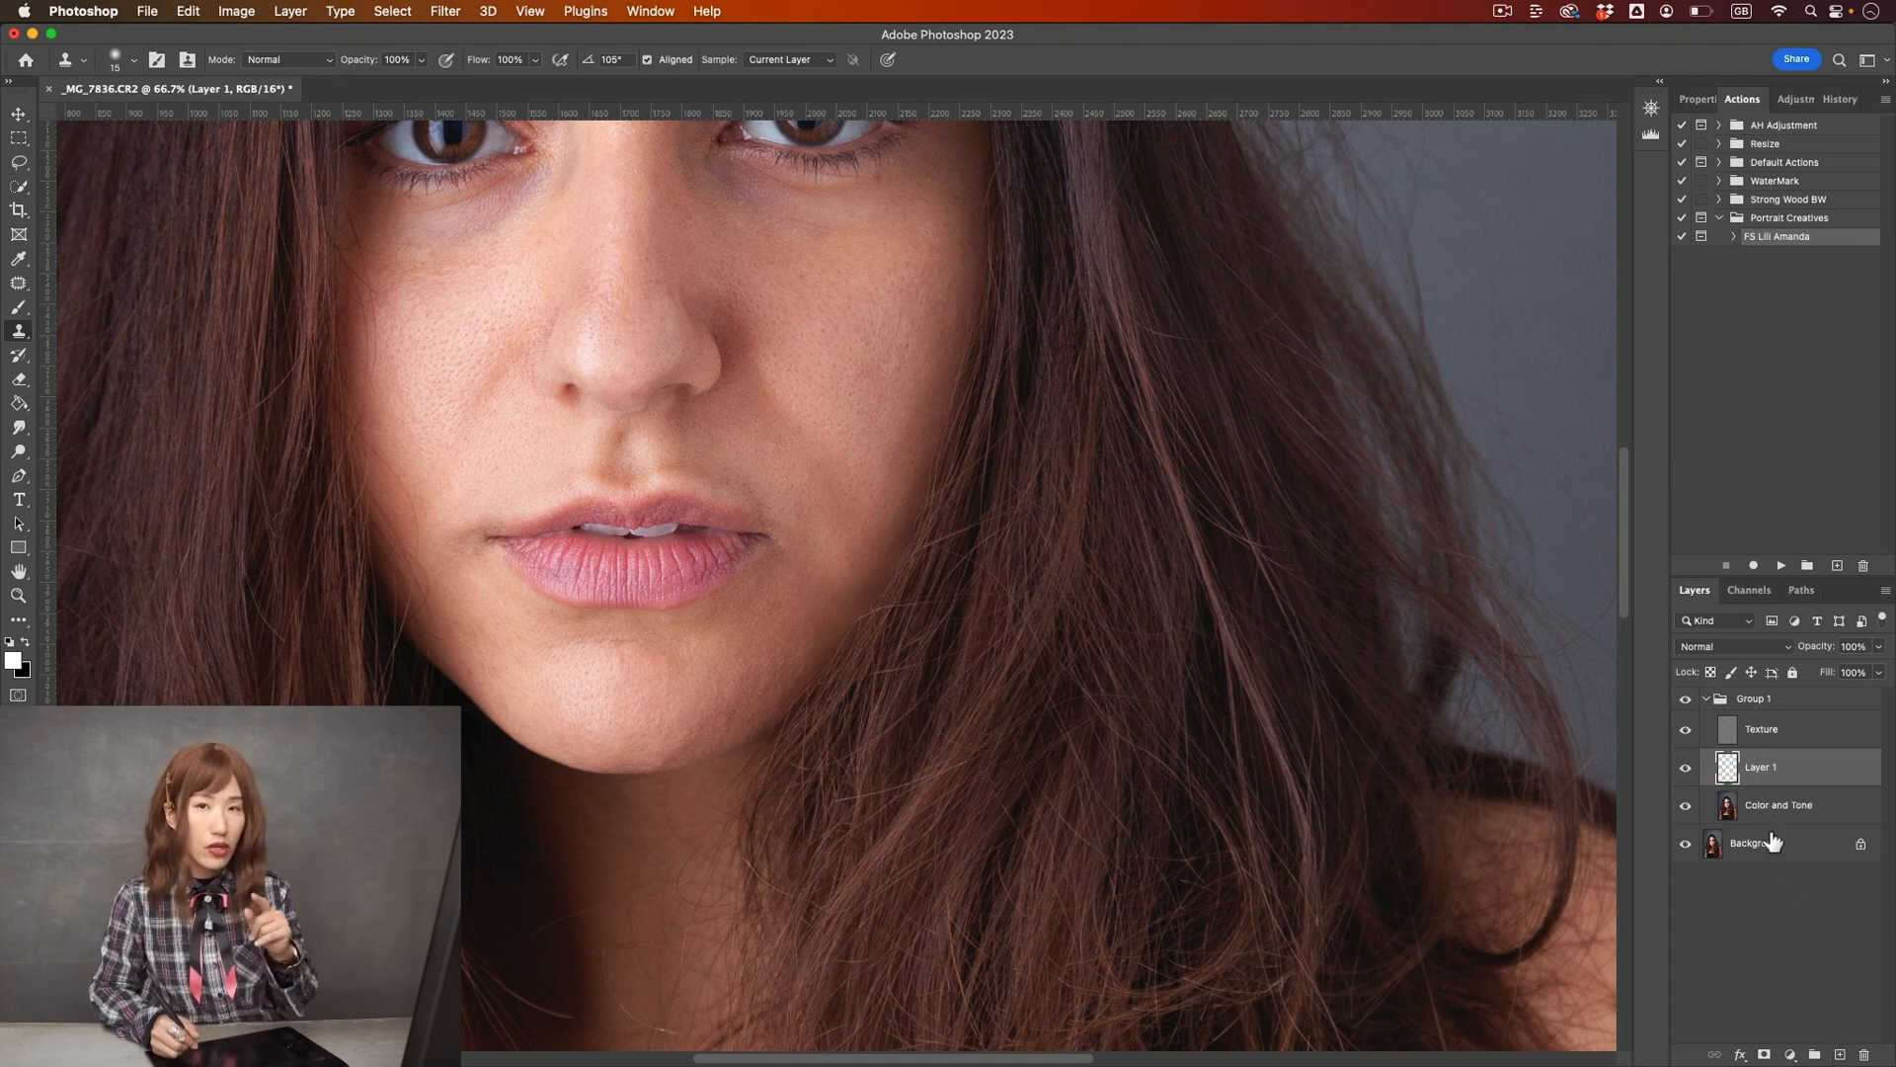
{"action": "key", "text": "bracketright"}
{"action": "key", "text": "bracketright"}
{"action": "key", "text": "bracketright"}
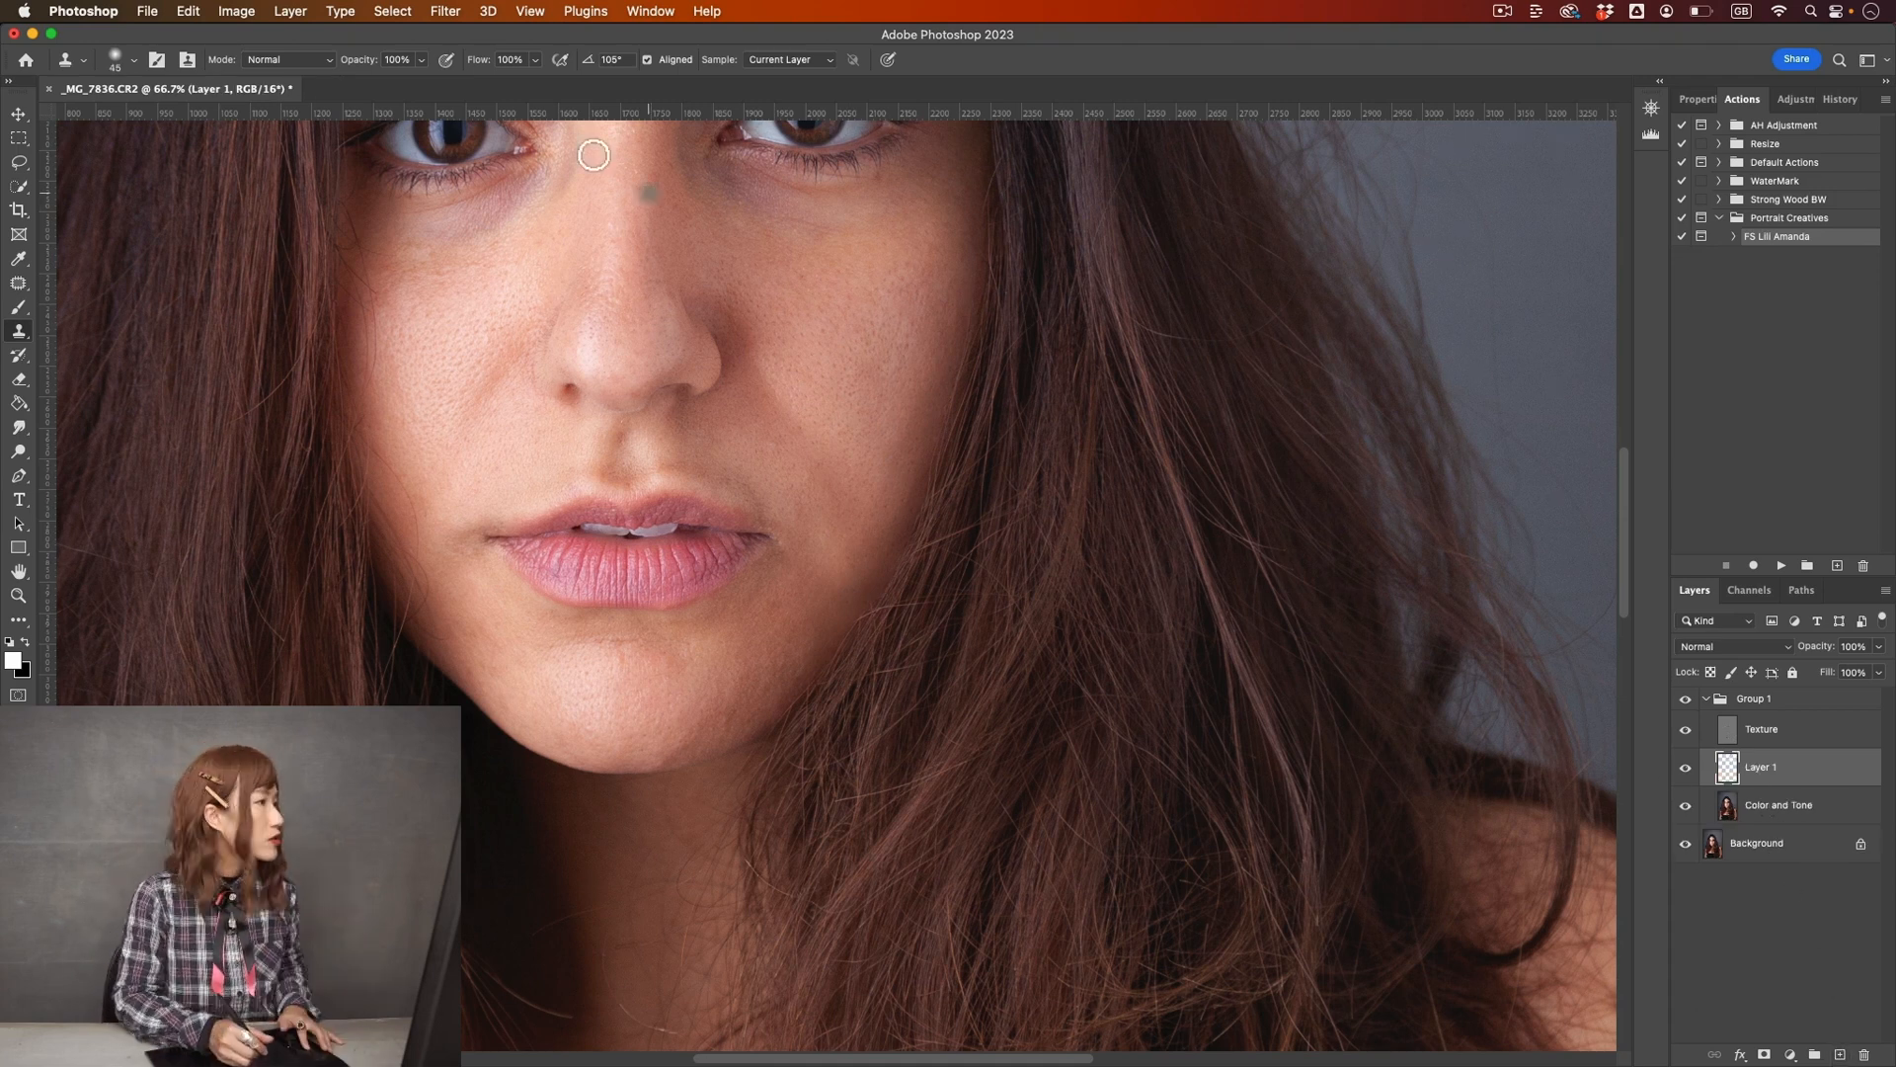
{"action": "left_click", "coordinate": [777, 61]}
{"action": "left_click", "coordinate": [819, 79]}
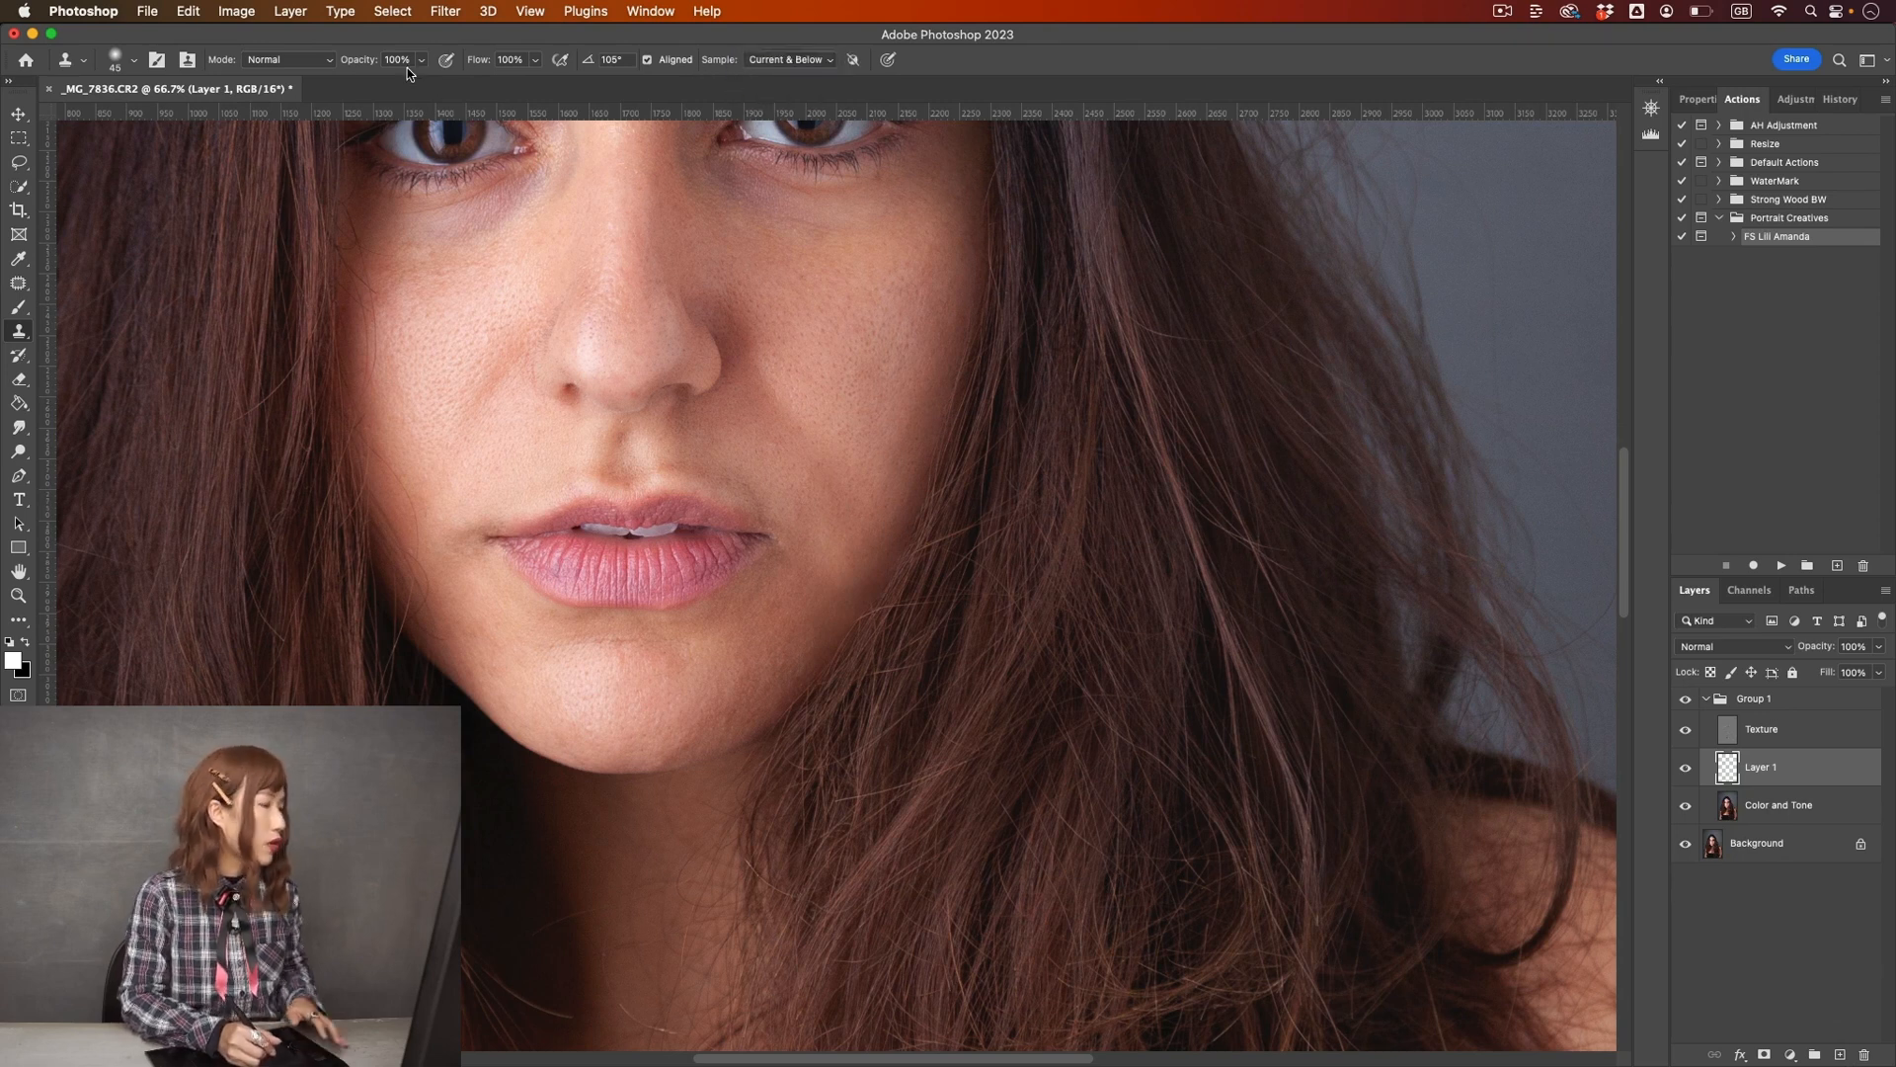
- Set the Clone Stamp to 20% opacity and enlarge its brush to about 125 px
{"action": "key", "text": "x"}
{"action": "key", "text": "2"}
{"action": "key", "text": "bracketright"}
{"action": "key", "text": "bracketright"}
{"action": "key", "text": "bracketright"}
{"action": "key", "text": "bracketright"}
{"action": "key", "text": "bracketright"}
{"action": "key", "text": "bracketright"}
{"action": "key", "text": "bracketright"}
{"action": "key", "text": "bracketright"}
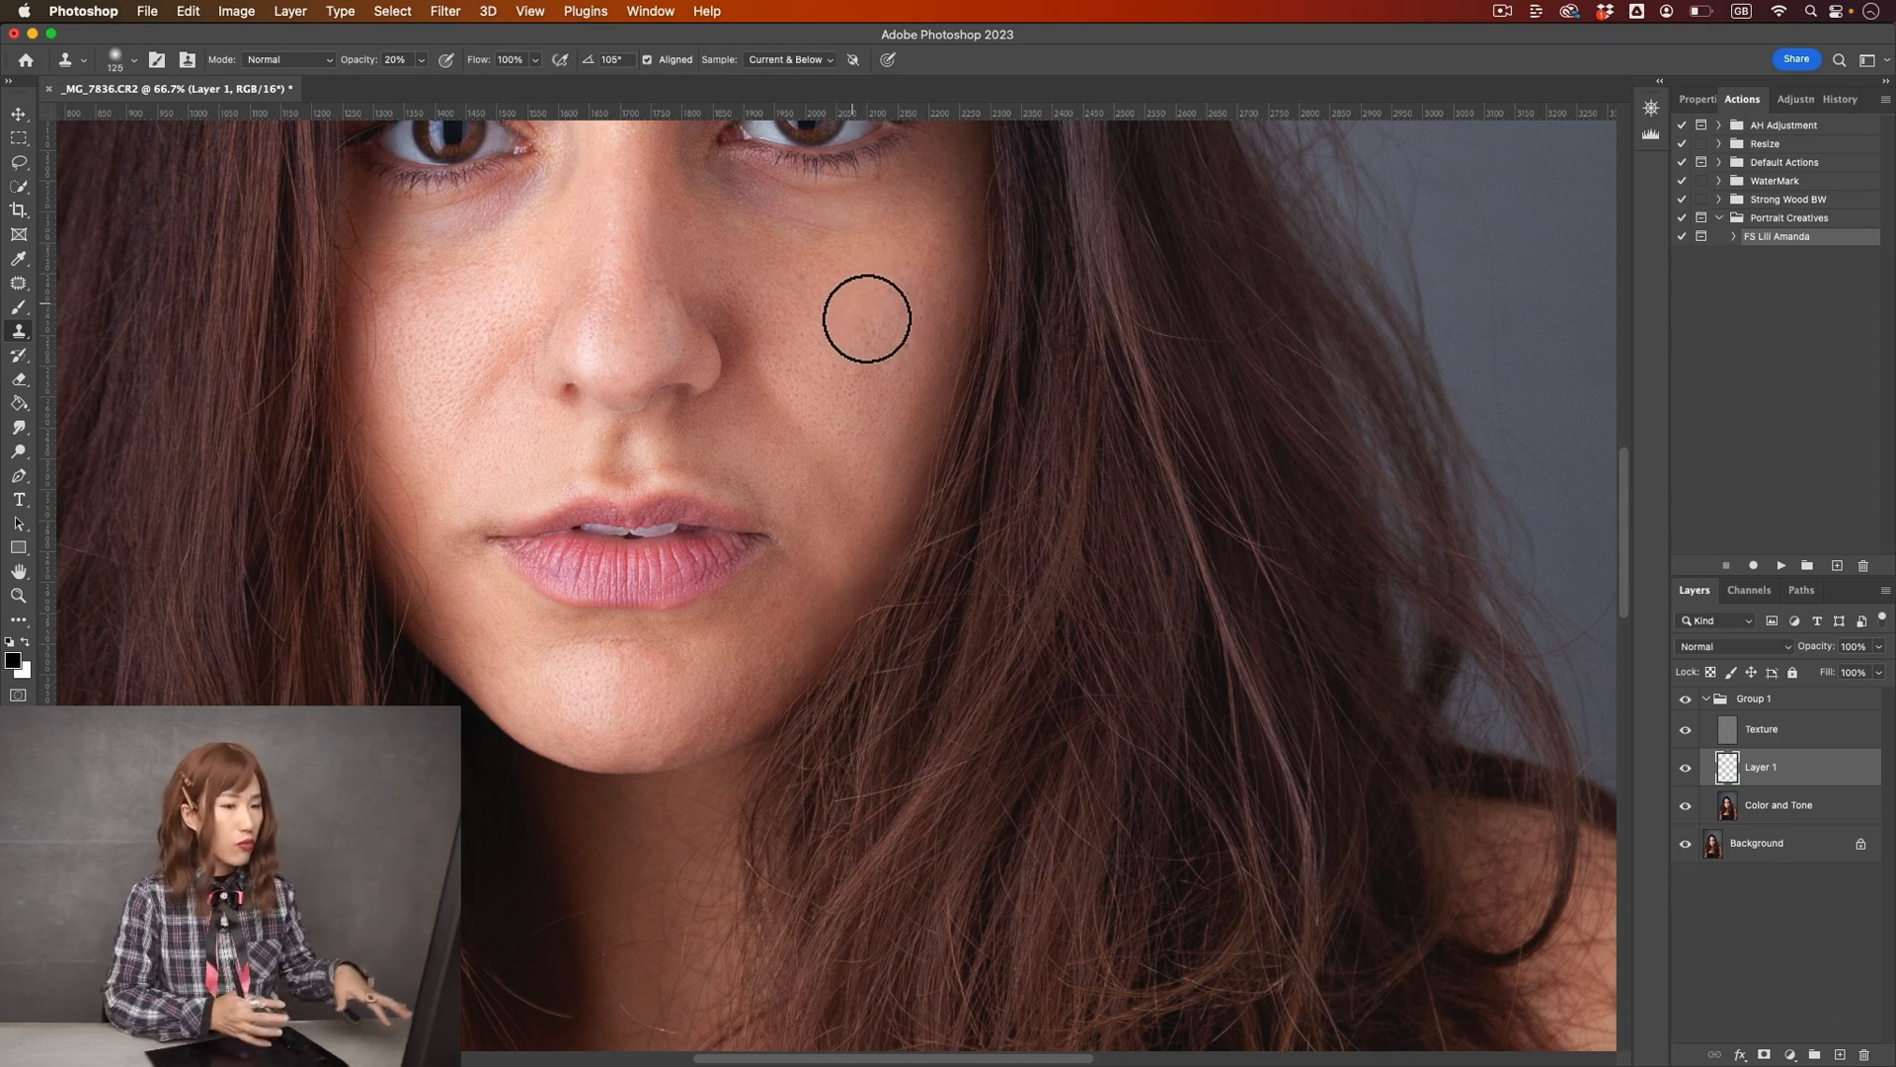
- Clone sampled skin tones on the new layer to even out the image-right cheek, lower cheek and jaw
{"action": "left_click", "coordinate": [886, 284], "text": "alt"}
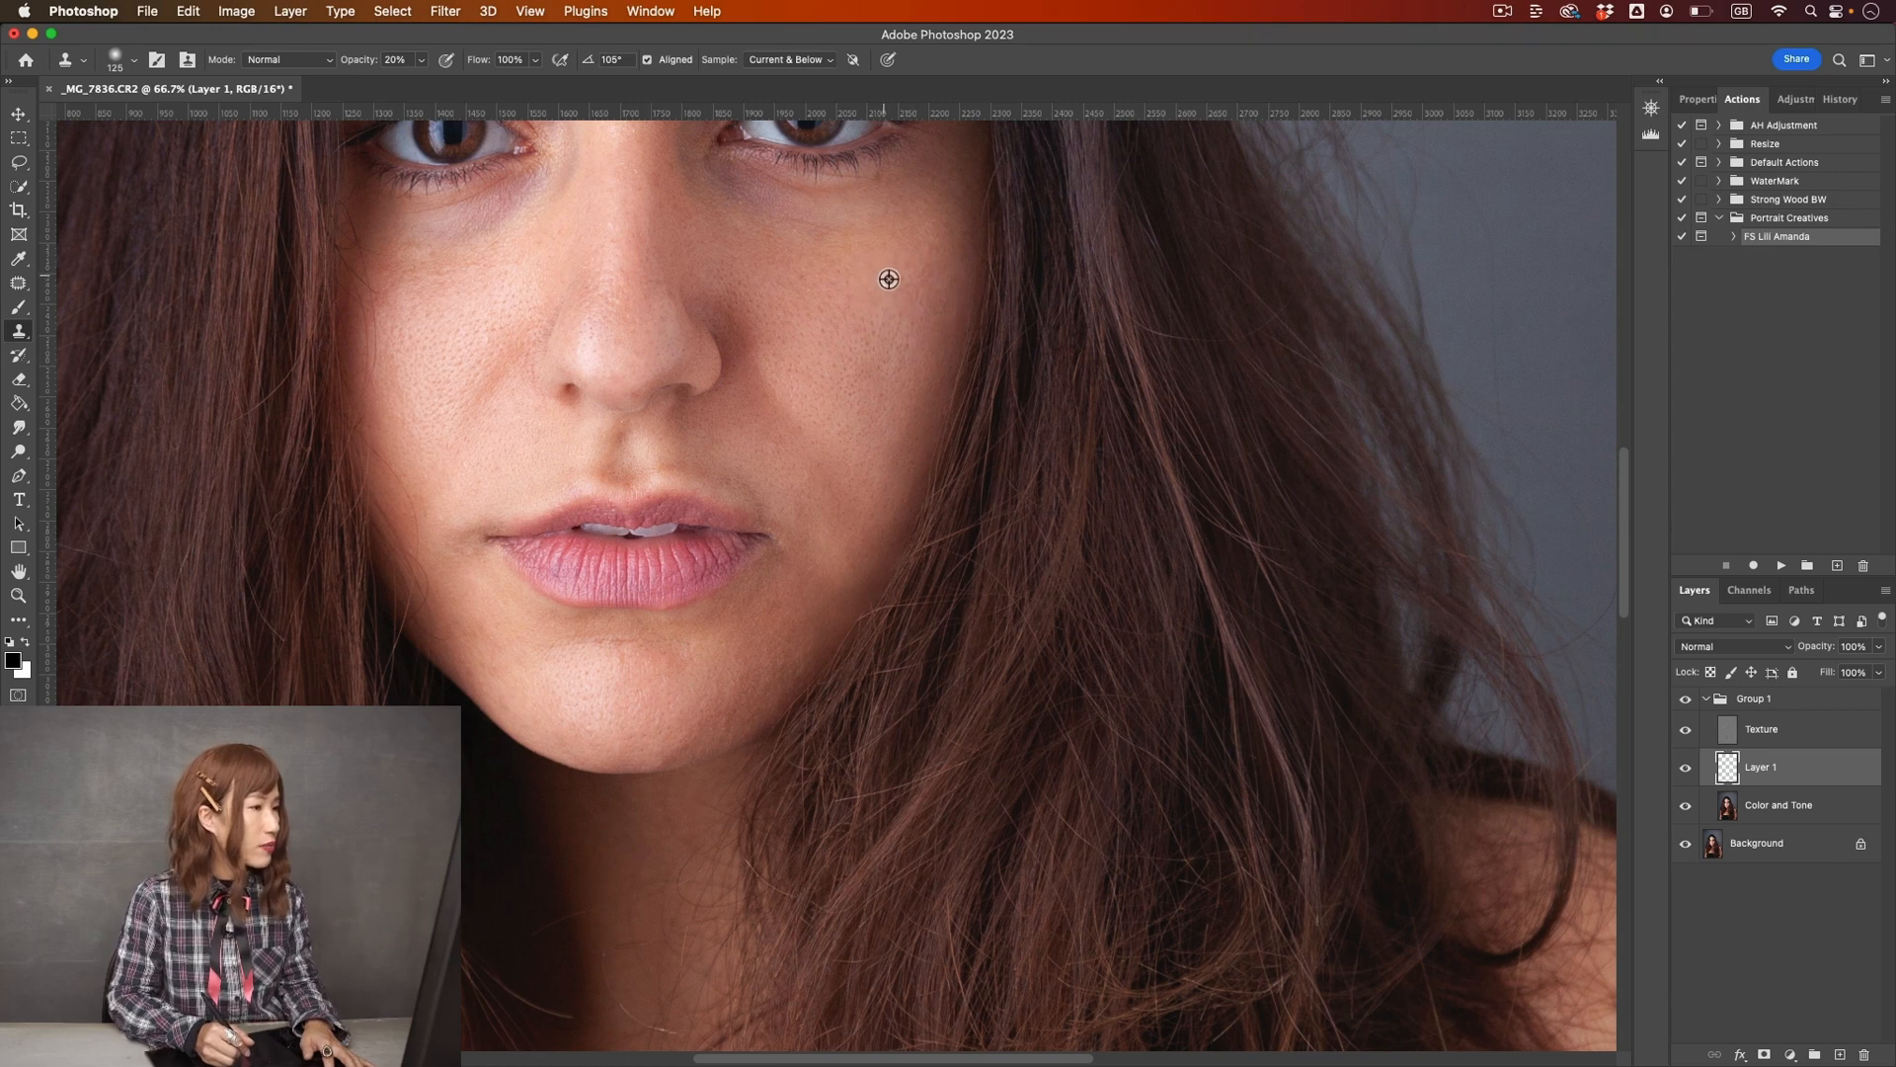
{"action": "mouse_move", "coordinate": [957, 262]}
{"action": "left_mouse_down"}
{"action": "mouse_move", "coordinate": [892, 493]}
{"action": "mouse_move", "coordinate": [838, 547]}
{"action": "mouse_move", "coordinate": [854, 561]}
{"action": "mouse_move", "coordinate": [836, 525]}
{"action": "mouse_move", "coordinate": [841, 589]}
{"action": "mouse_move", "coordinate": [830, 605]}
{"action": "mouse_move", "coordinate": [820, 589]}
{"action": "mouse_move", "coordinate": [819, 620]}
{"action": "mouse_move", "coordinate": [820, 585]}
{"action": "mouse_move", "coordinate": [838, 585]}
{"action": "mouse_move", "coordinate": [813, 614]}
{"action": "mouse_move", "coordinate": [838, 623]}
{"action": "mouse_move", "coordinate": [852, 590]}
{"action": "mouse_move", "coordinate": [796, 667]}
{"action": "mouse_move", "coordinate": [742, 697]}
{"action": "mouse_move", "coordinate": [859, 570]}
{"action": "mouse_move", "coordinate": [842, 584]}
{"action": "mouse_move", "coordinate": [857, 493]}
{"action": "mouse_move", "coordinate": [844, 548]}
{"action": "mouse_move", "coordinate": [834, 499]}
{"action": "left_mouse_up"}
{"action": "left_click", "coordinate": [862, 468], "text": "alt"}
{"action": "left_click", "coordinate": [800, 635], "text": "alt"}
{"action": "left_click", "coordinate": [857, 490], "text": "alt"}
{"action": "left_click", "coordinate": [705, 688], "text": "alt"}
{"action": "left_click", "coordinate": [772, 652], "text": "alt"}
{"action": "left_click", "coordinate": [761, 648], "text": "alt"}
{"action": "left_click", "coordinate": [776, 640], "text": "alt"}
- Compare the portrait with Layer 1 hidden and shown to judge the tone smoothing
{"action": "key", "text": "super+minus"}
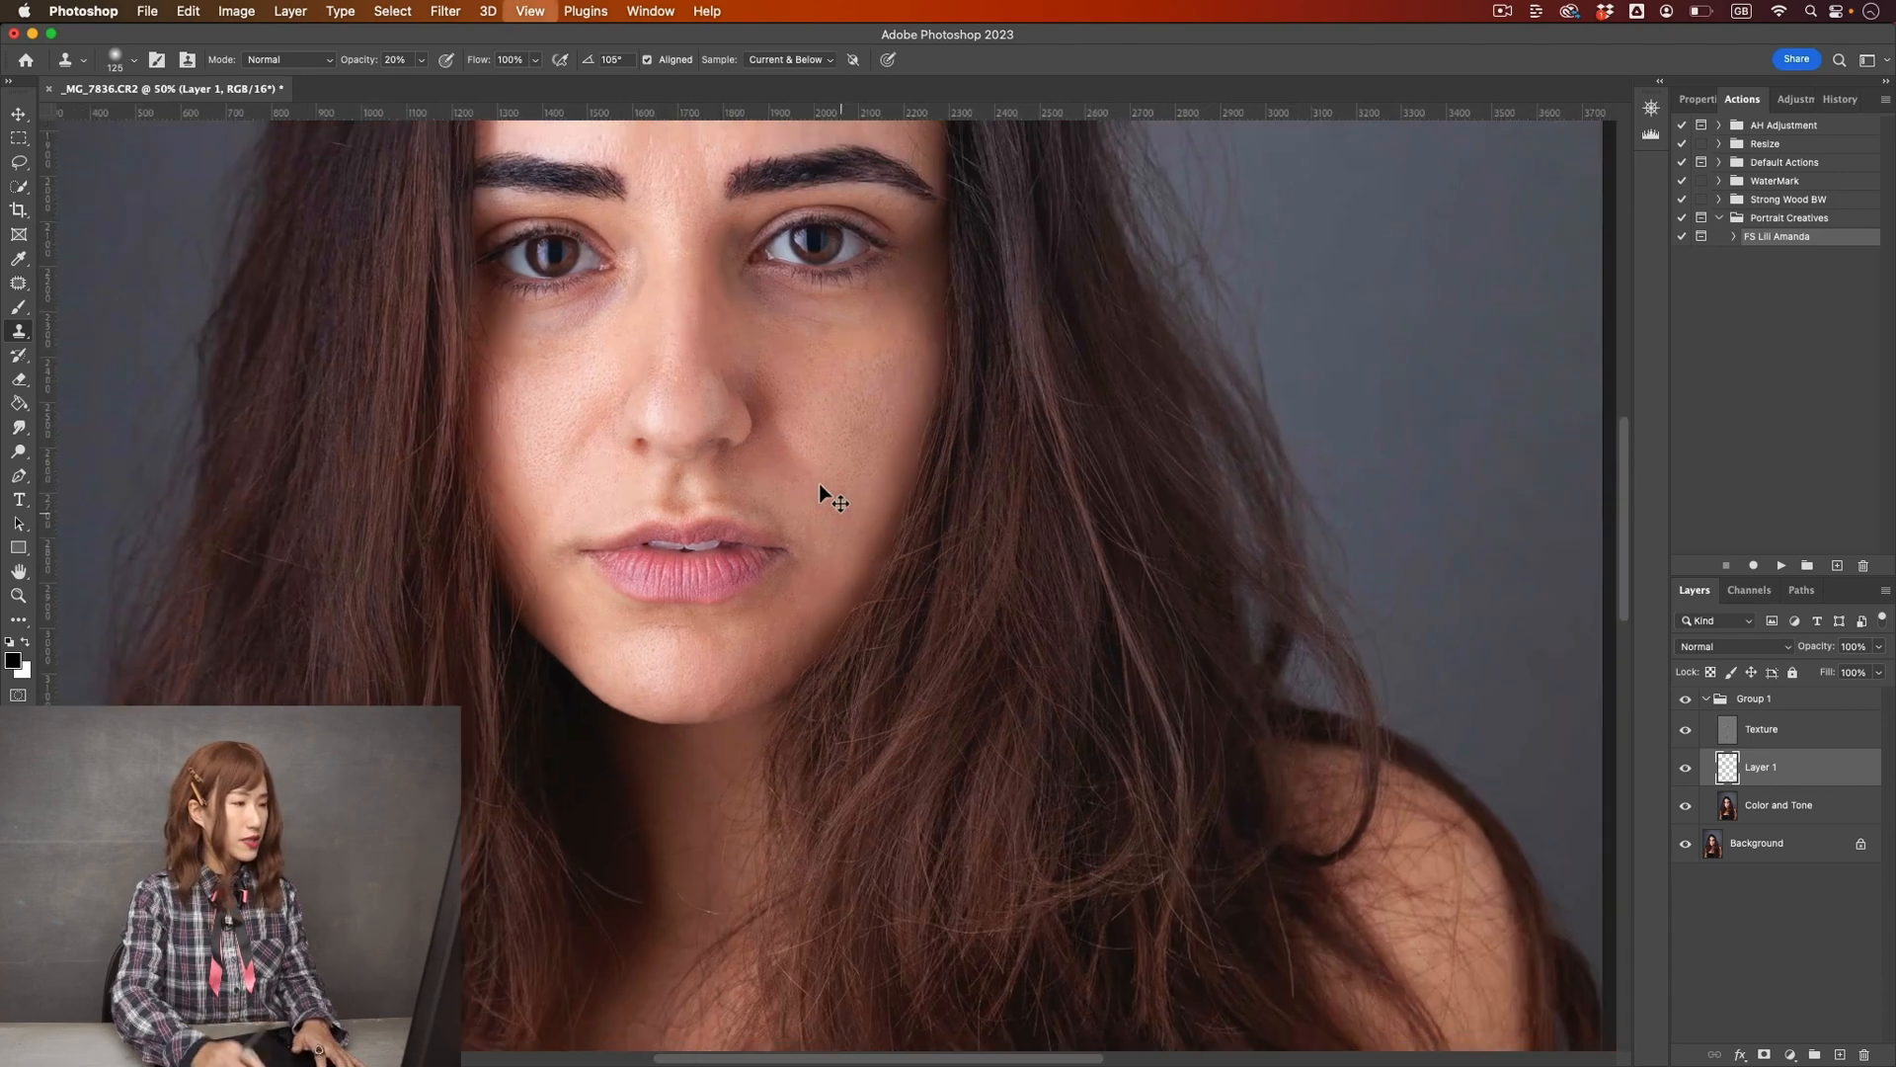
{"action": "key", "text": "super+minus"}
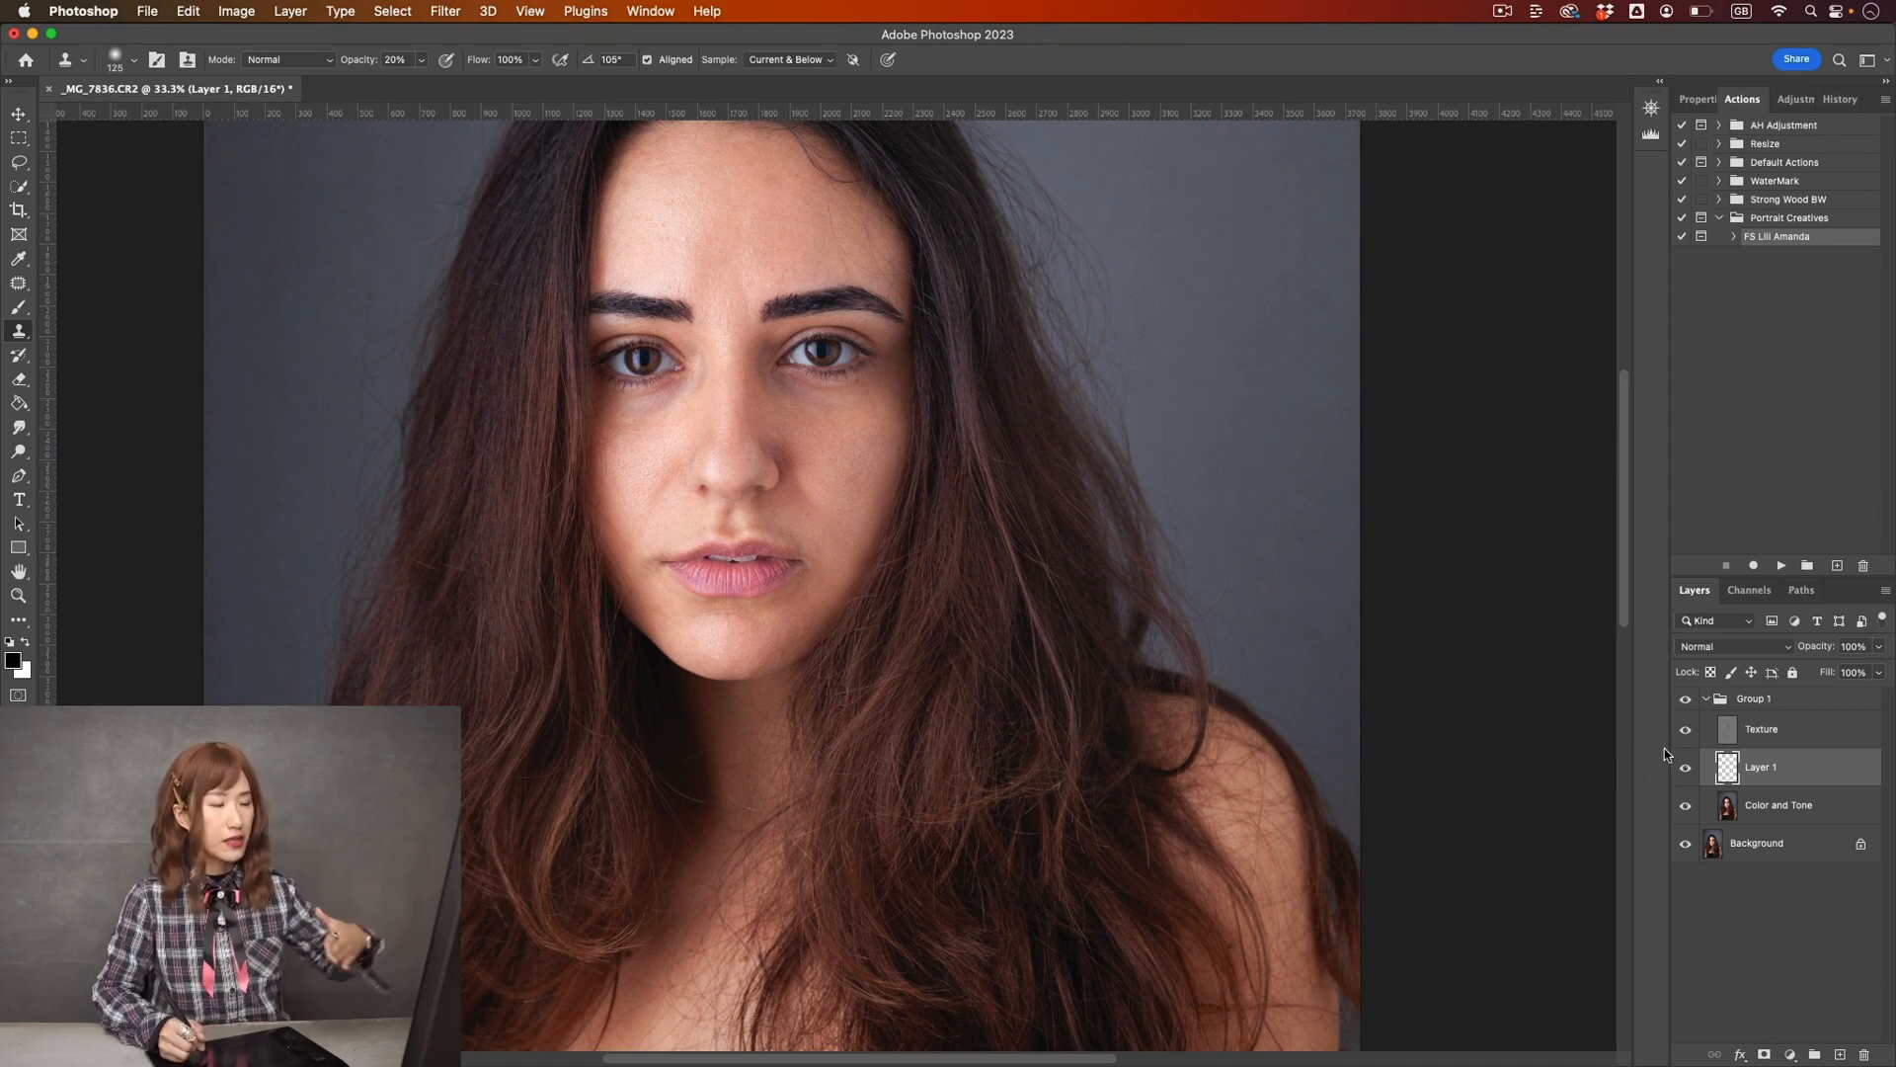
{"action": "left_click", "coordinate": [1688, 772]}
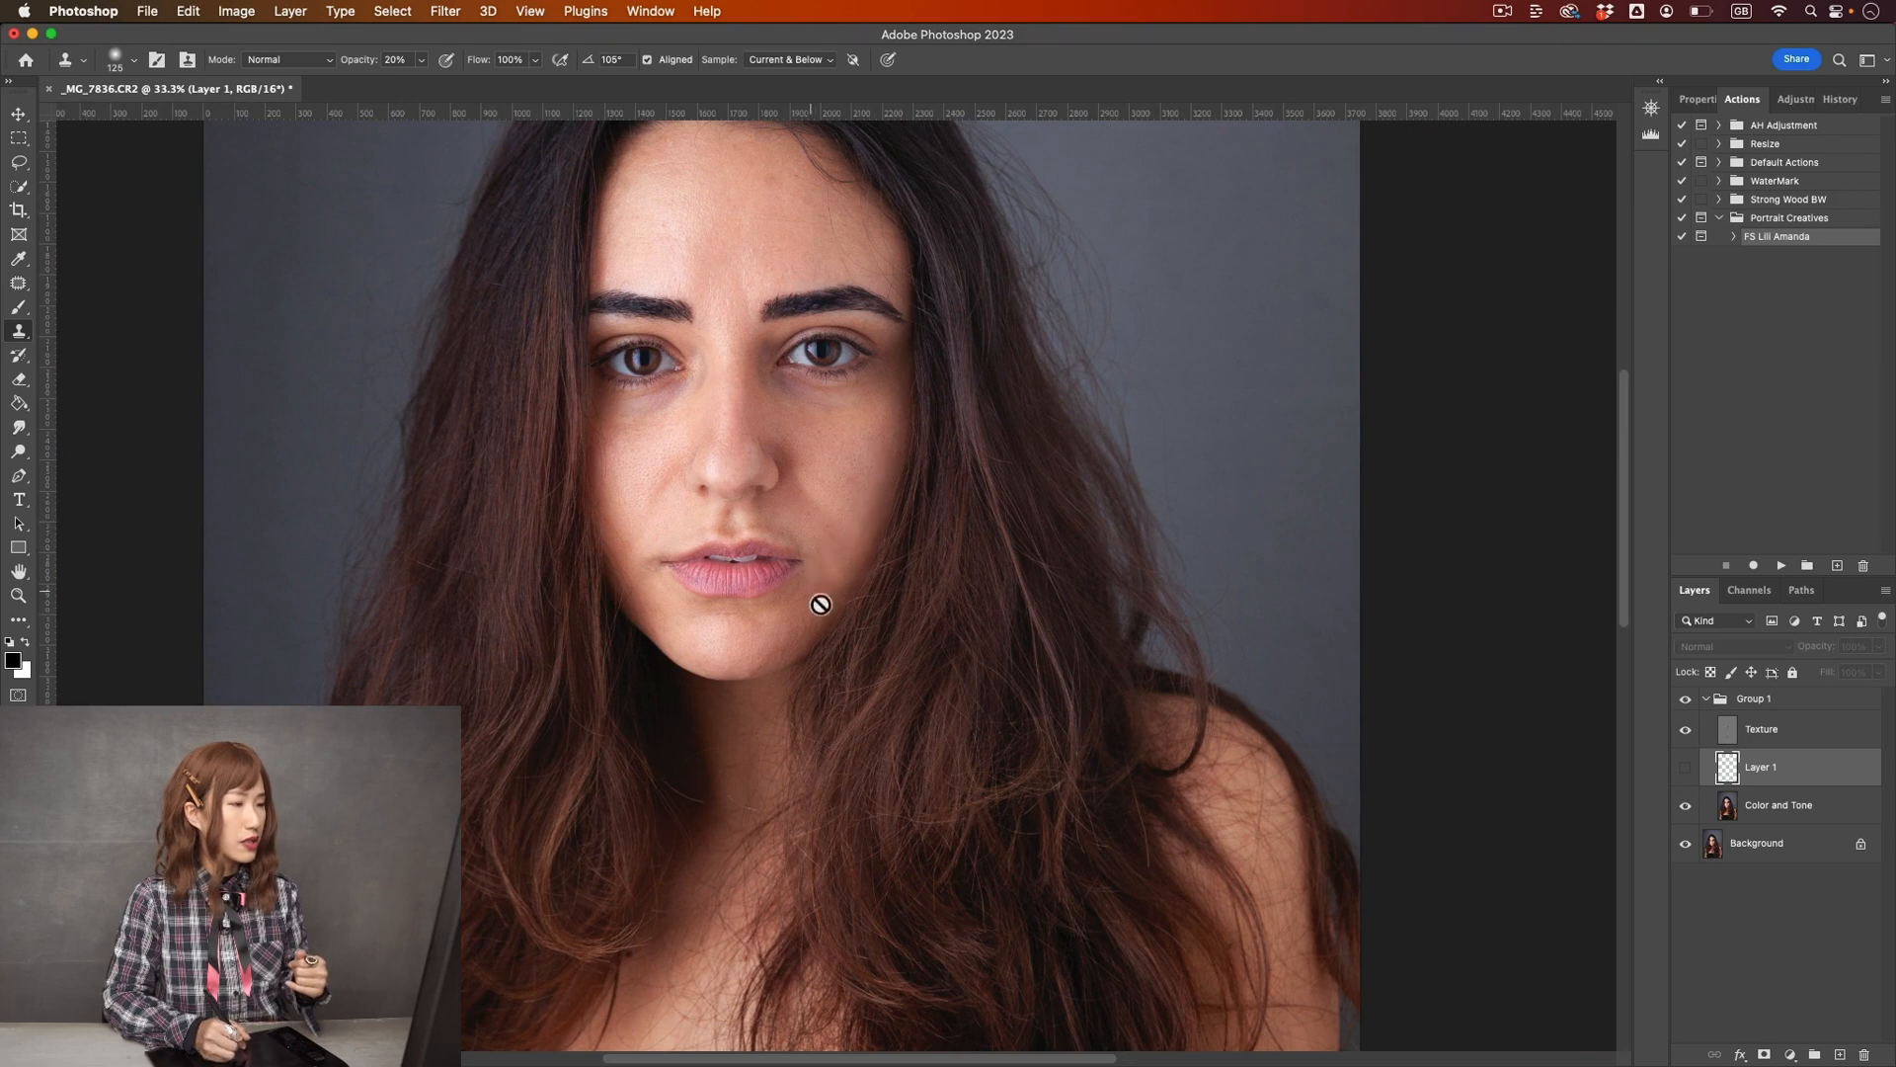
{"action": "left_click", "coordinate": [1688, 771]}
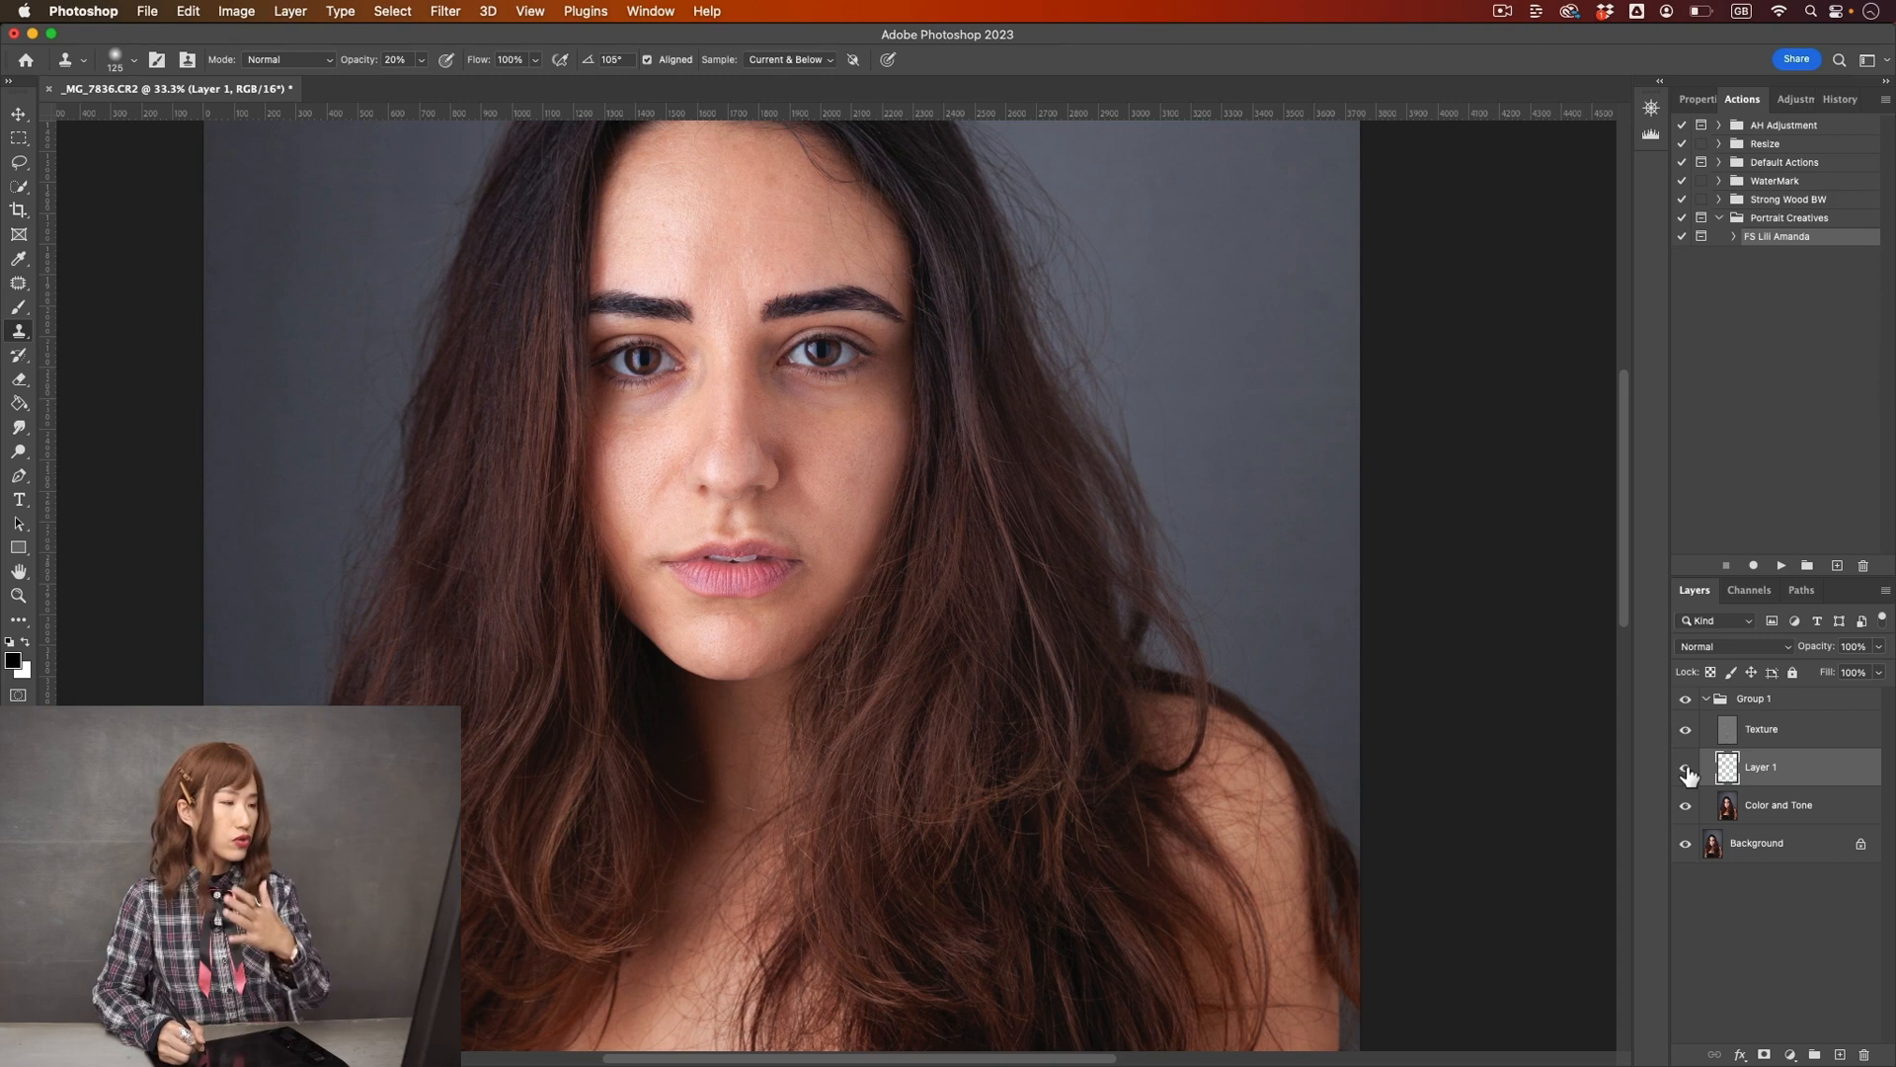
- Sample tone from the middle of the image-right cheek and clone it over the cheek's lower outer edge
{"action": "key", "text": "super+plus"}
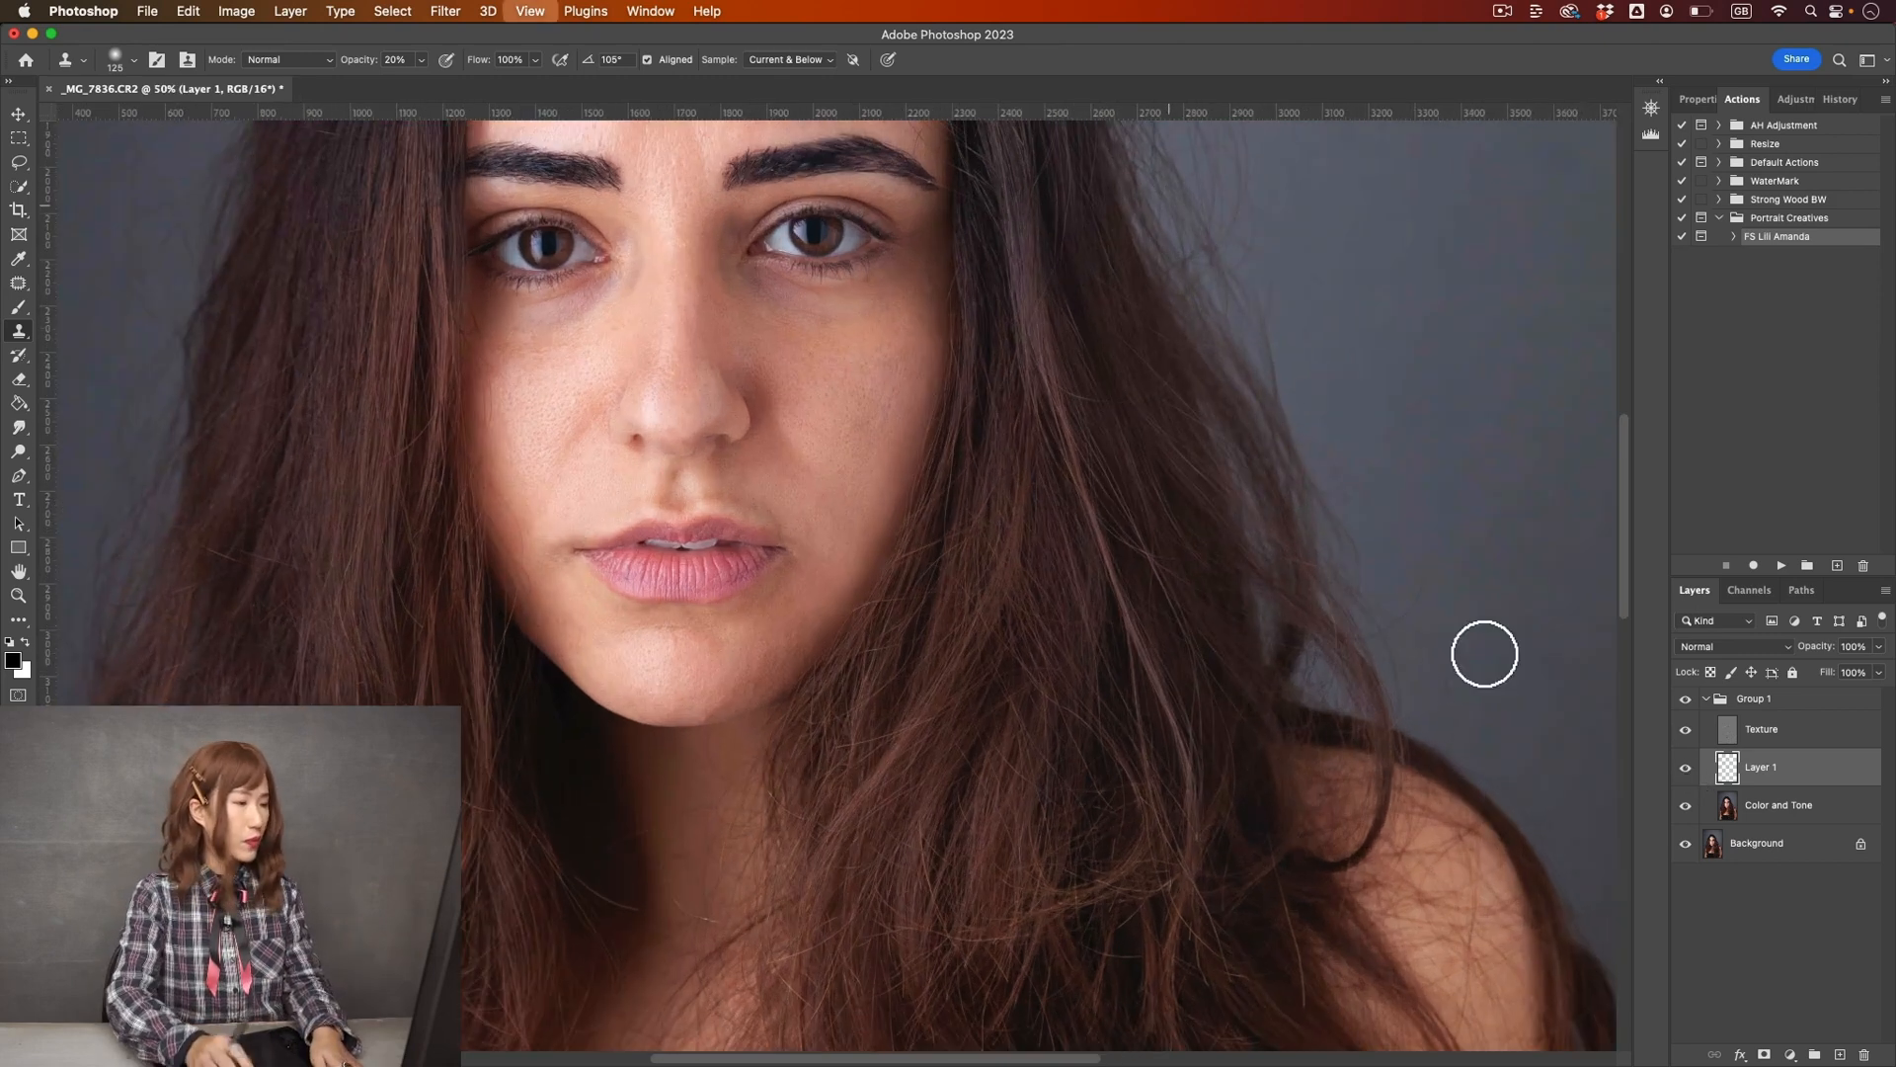
{"action": "left_click", "coordinate": [865, 448], "text": "alt"}
{"action": "mouse_move", "coordinate": [858, 502]}
{"action": "left_mouse_down"}
{"action": "mouse_move", "coordinate": [851, 516]}
{"action": "mouse_move", "coordinate": [842, 453]}
{"action": "mouse_move", "coordinate": [821, 478]}
{"action": "mouse_move", "coordinate": [906, 526]}
{"action": "left_mouse_up"}
- Check the effect of Layer 1 on the whole portrait by toggling its visibility
{"action": "key", "text": "super+minus"}
{"action": "key", "text": "super+minus"}
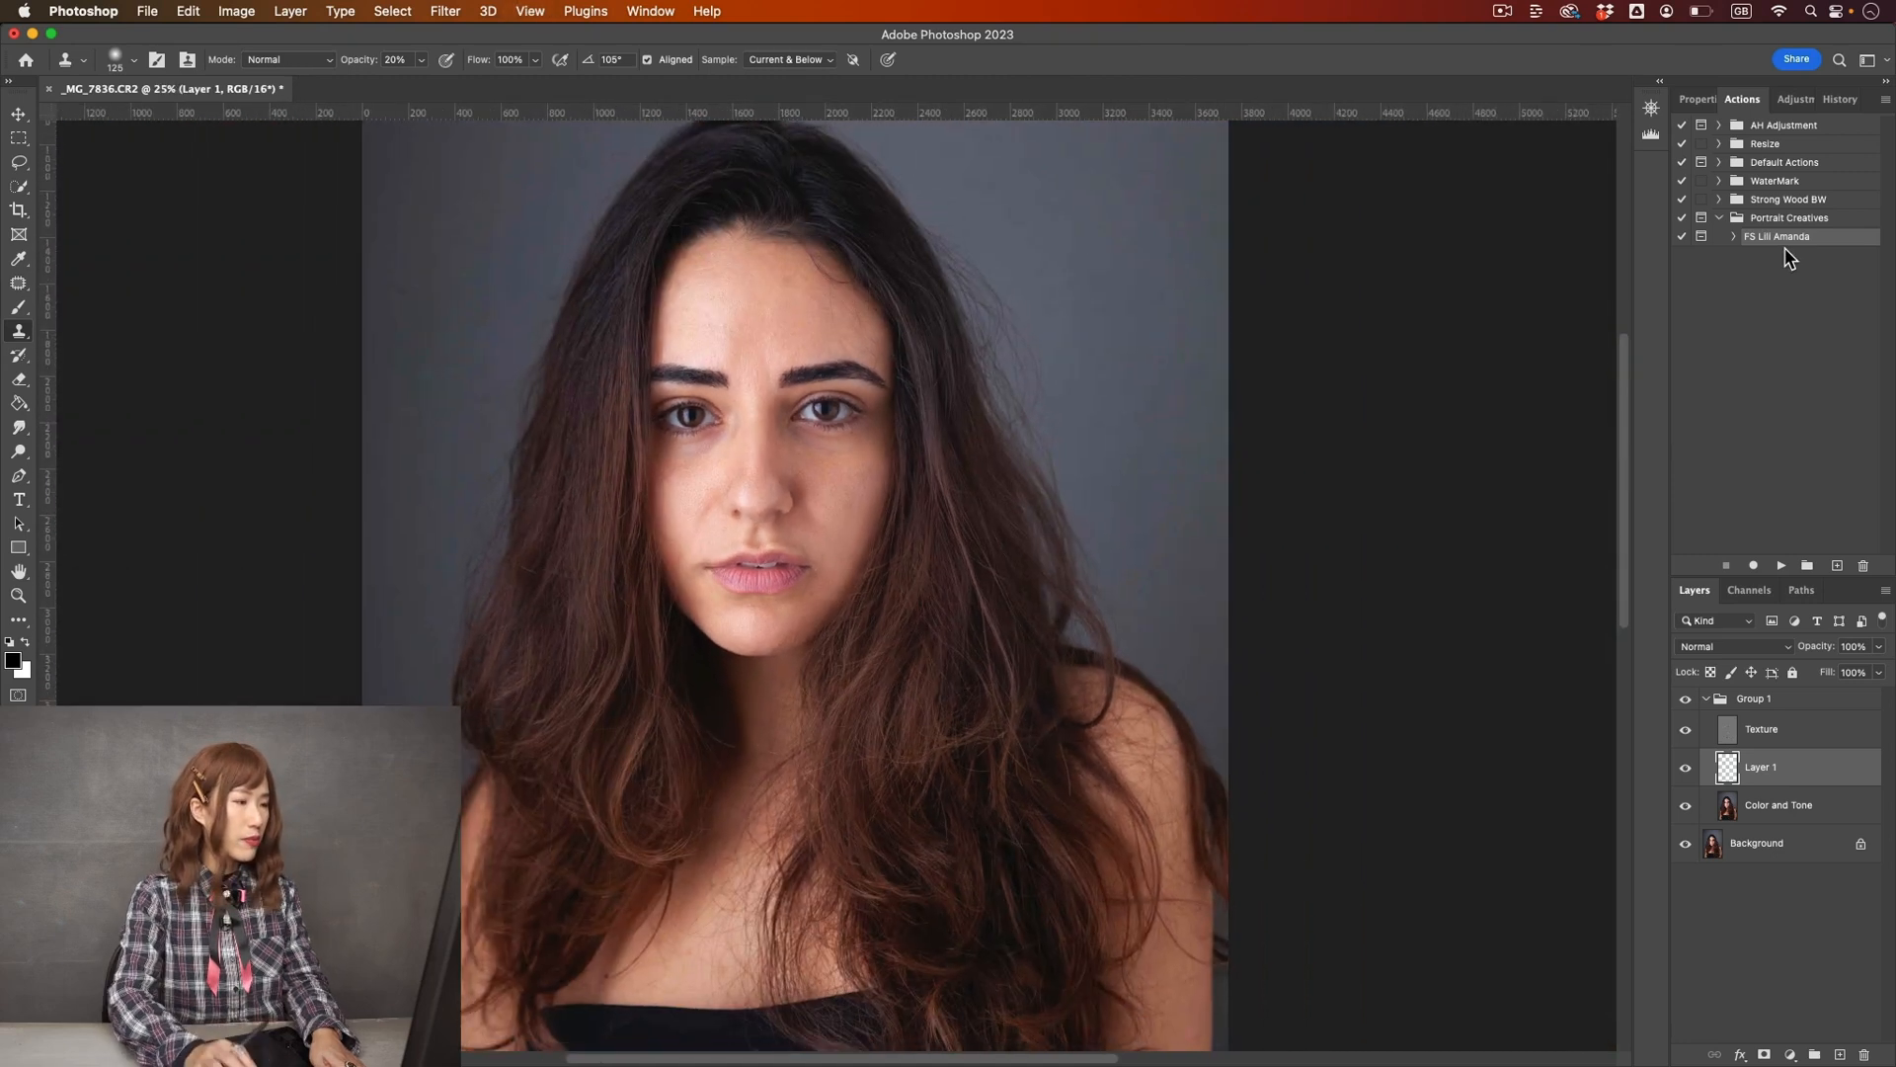
{"action": "left_click", "coordinate": [1687, 770]}
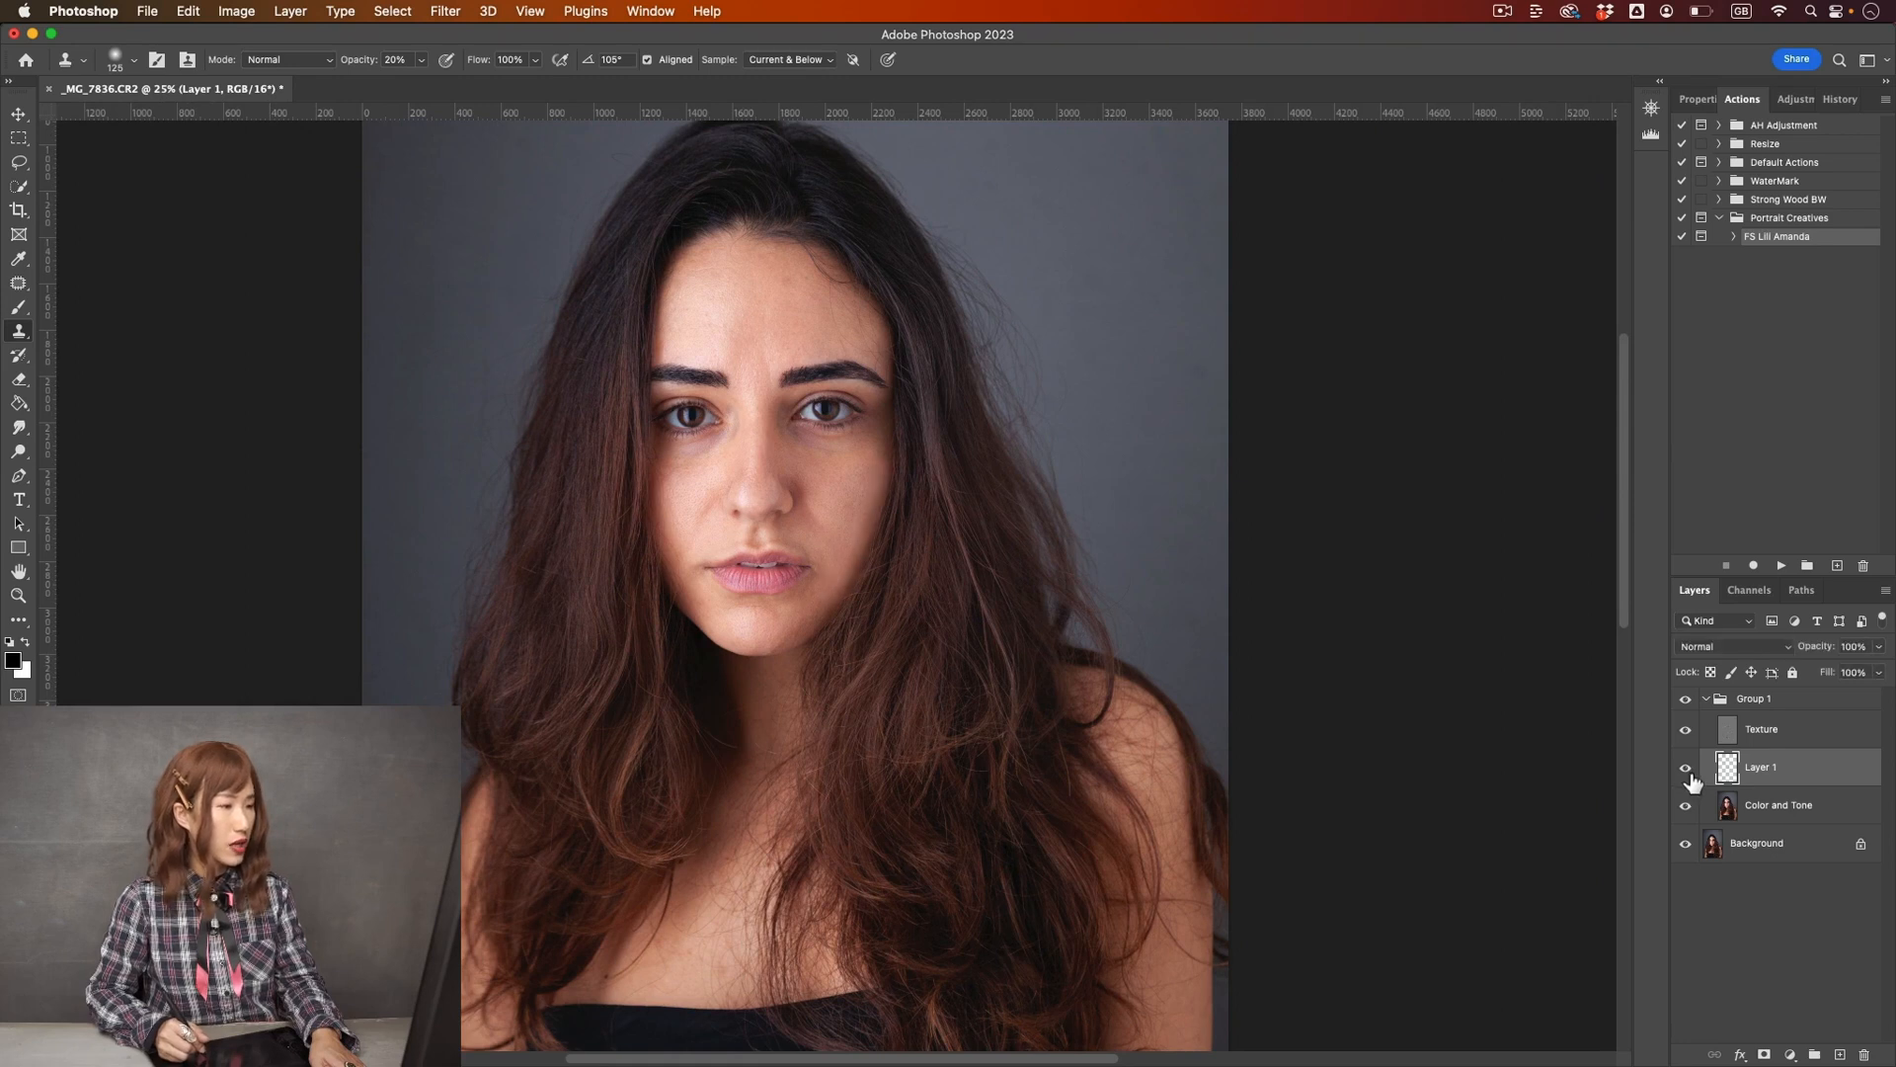
- Check Layer 1's effect by hiding and showing it, and add a white layer mask to it
{"action": "left_click", "coordinate": [1689, 772]}
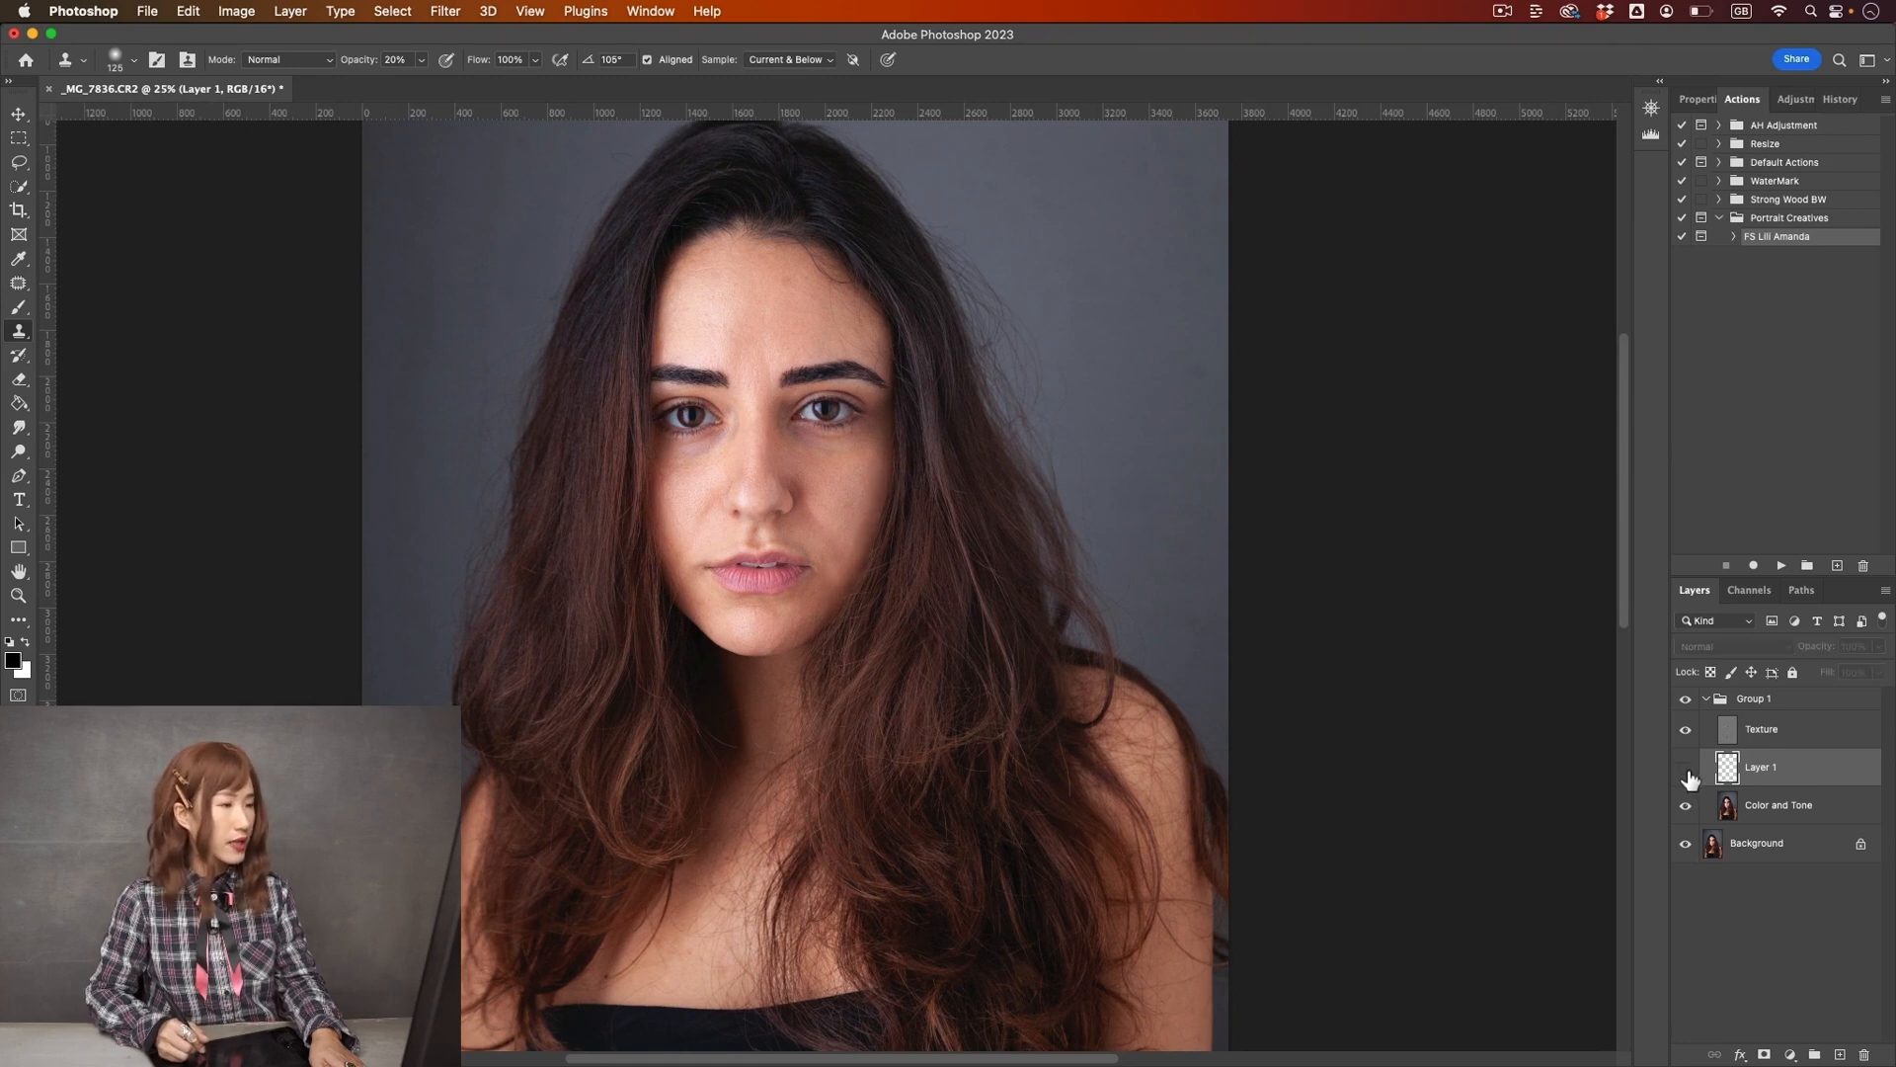
{"action": "left_click", "coordinate": [1688, 772]}
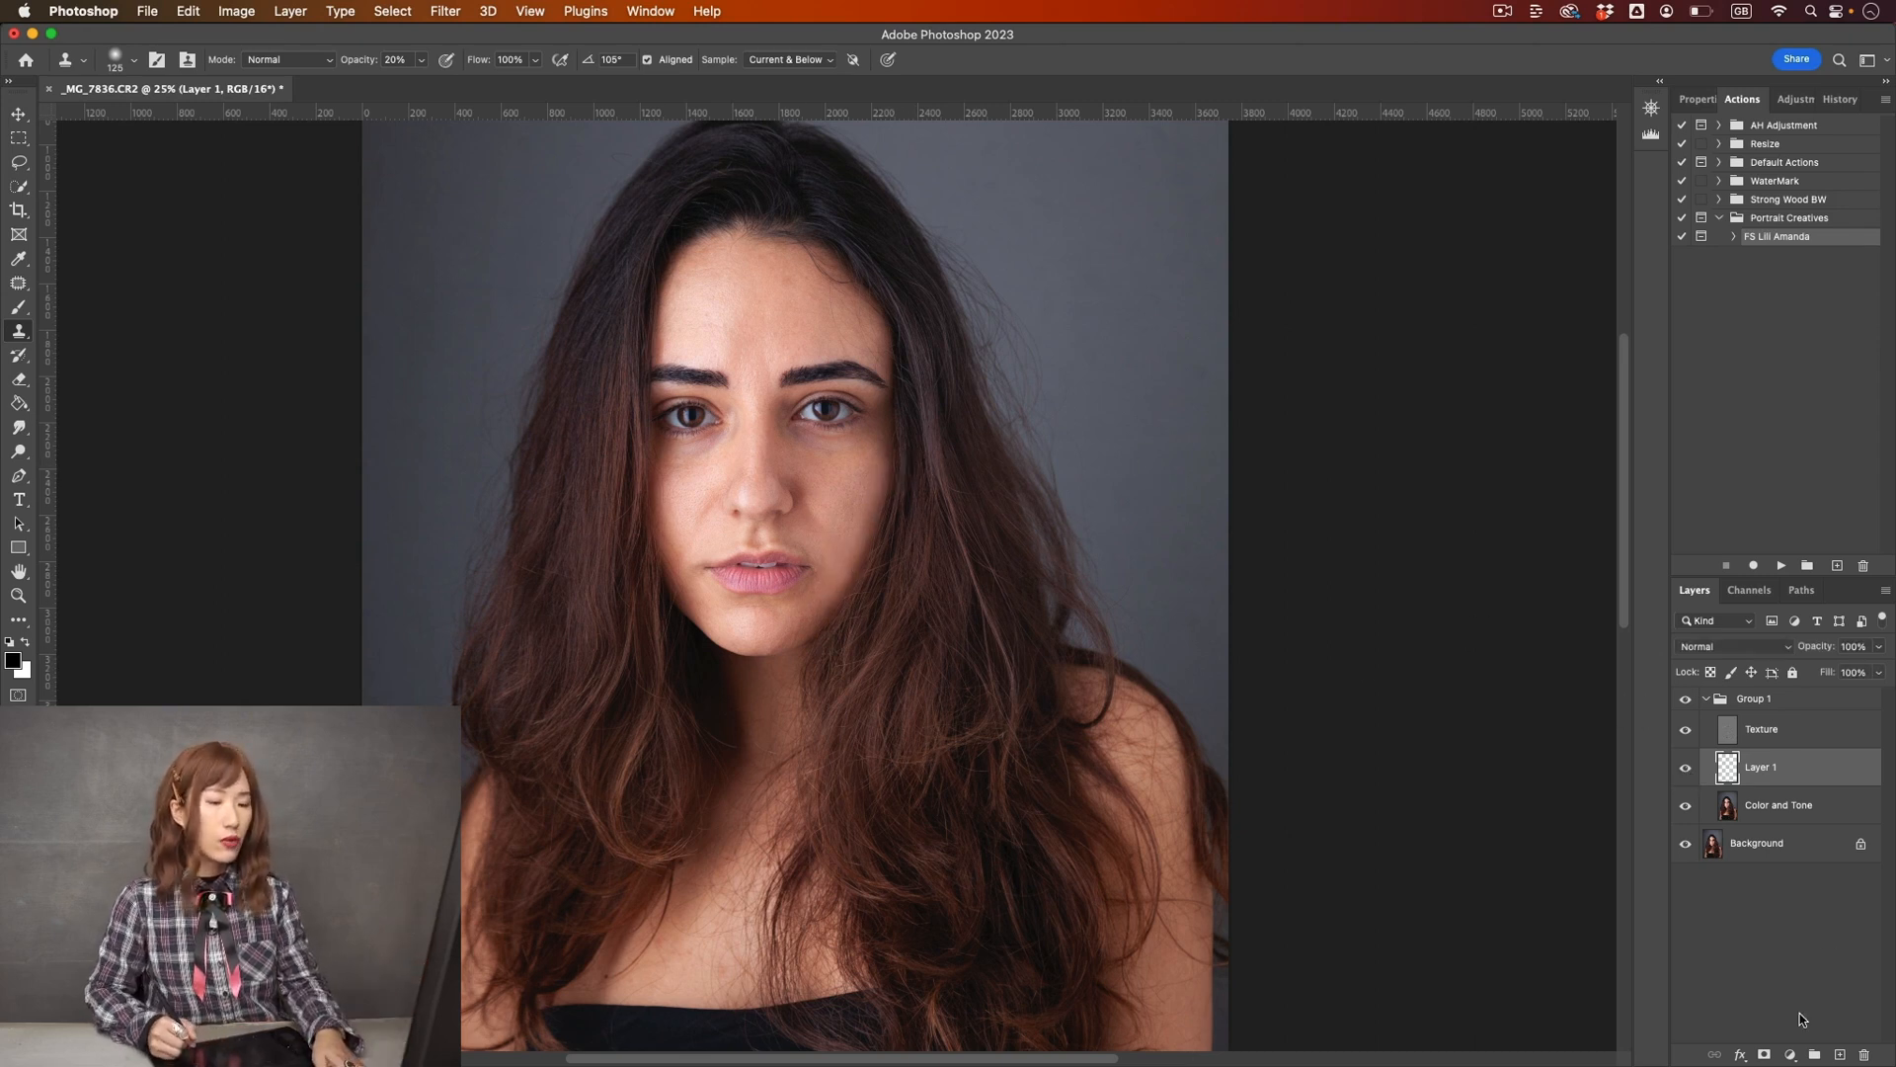
{"action": "left_click", "coordinate": [1765, 1055]}
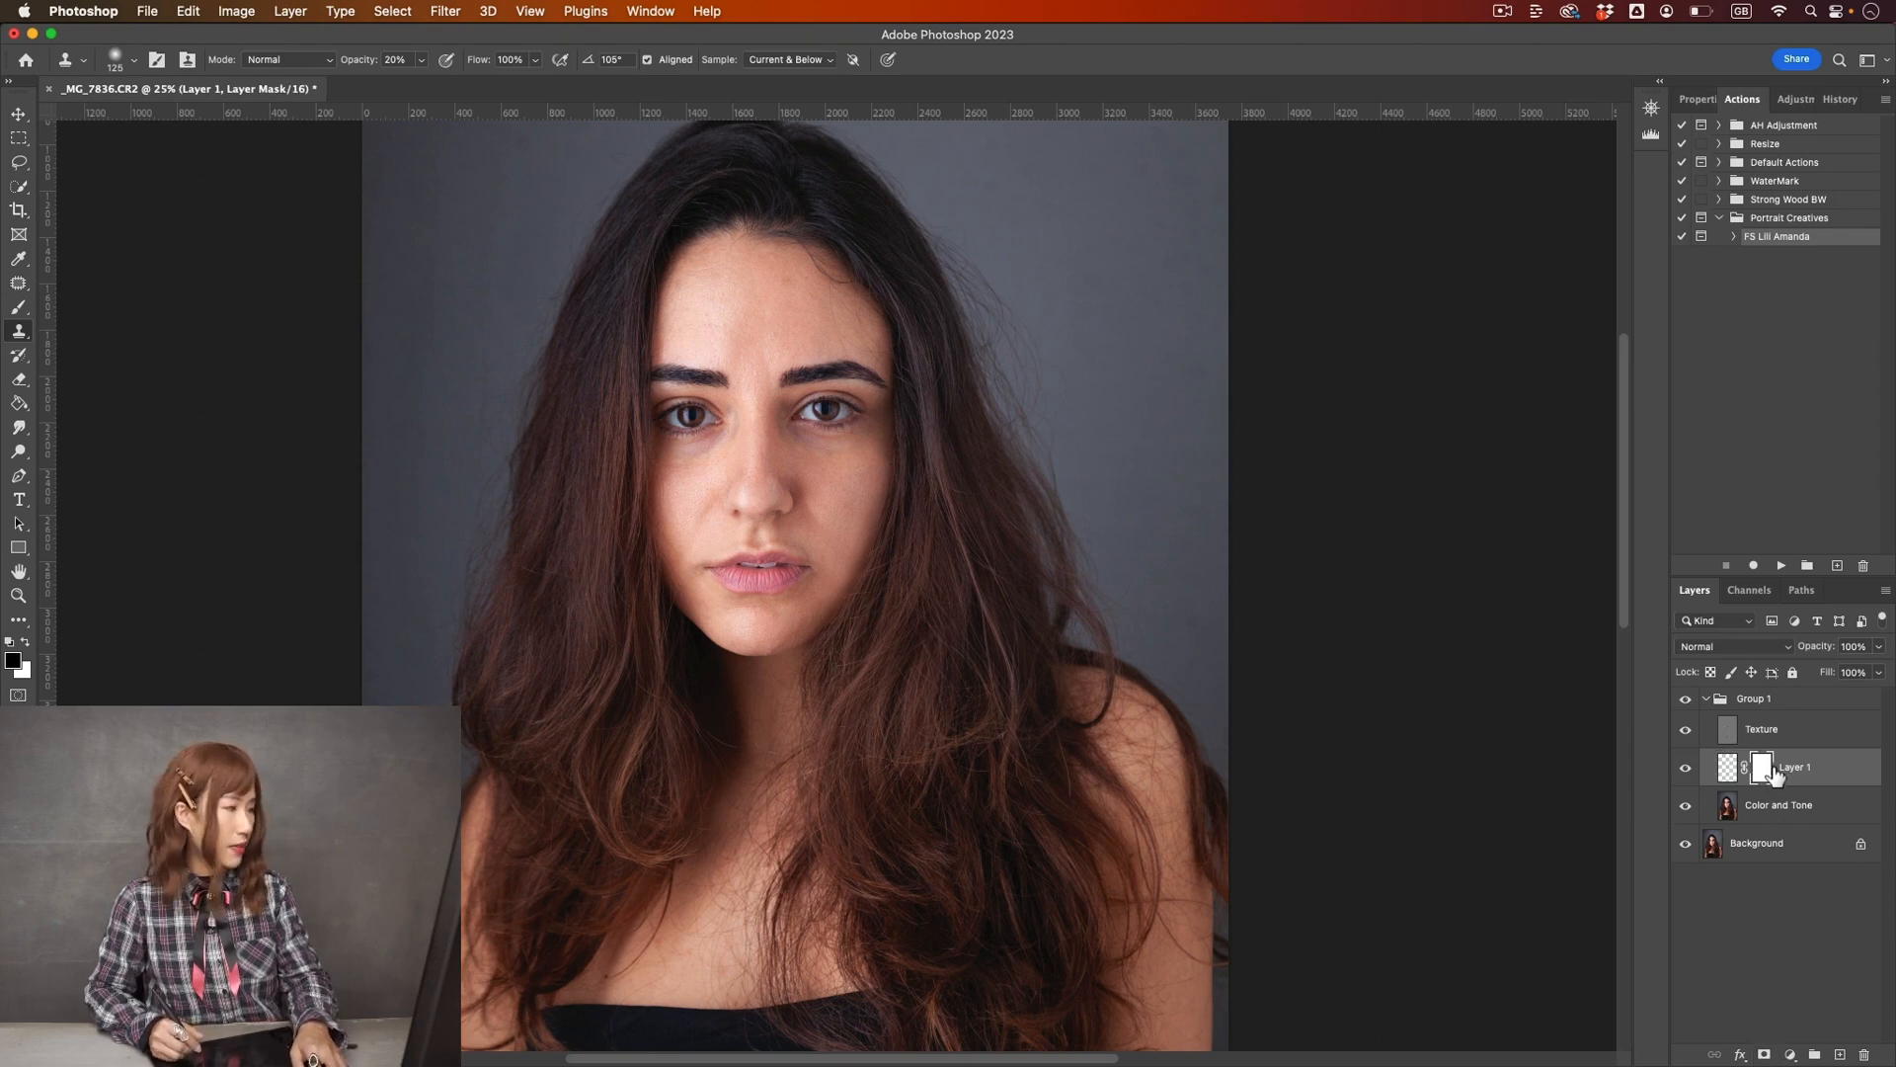
- Paint black on Layer 1's mask with a 150 px brush over the hair edge beside the image-right cheek
{"action": "left_click", "coordinate": [20, 305]}
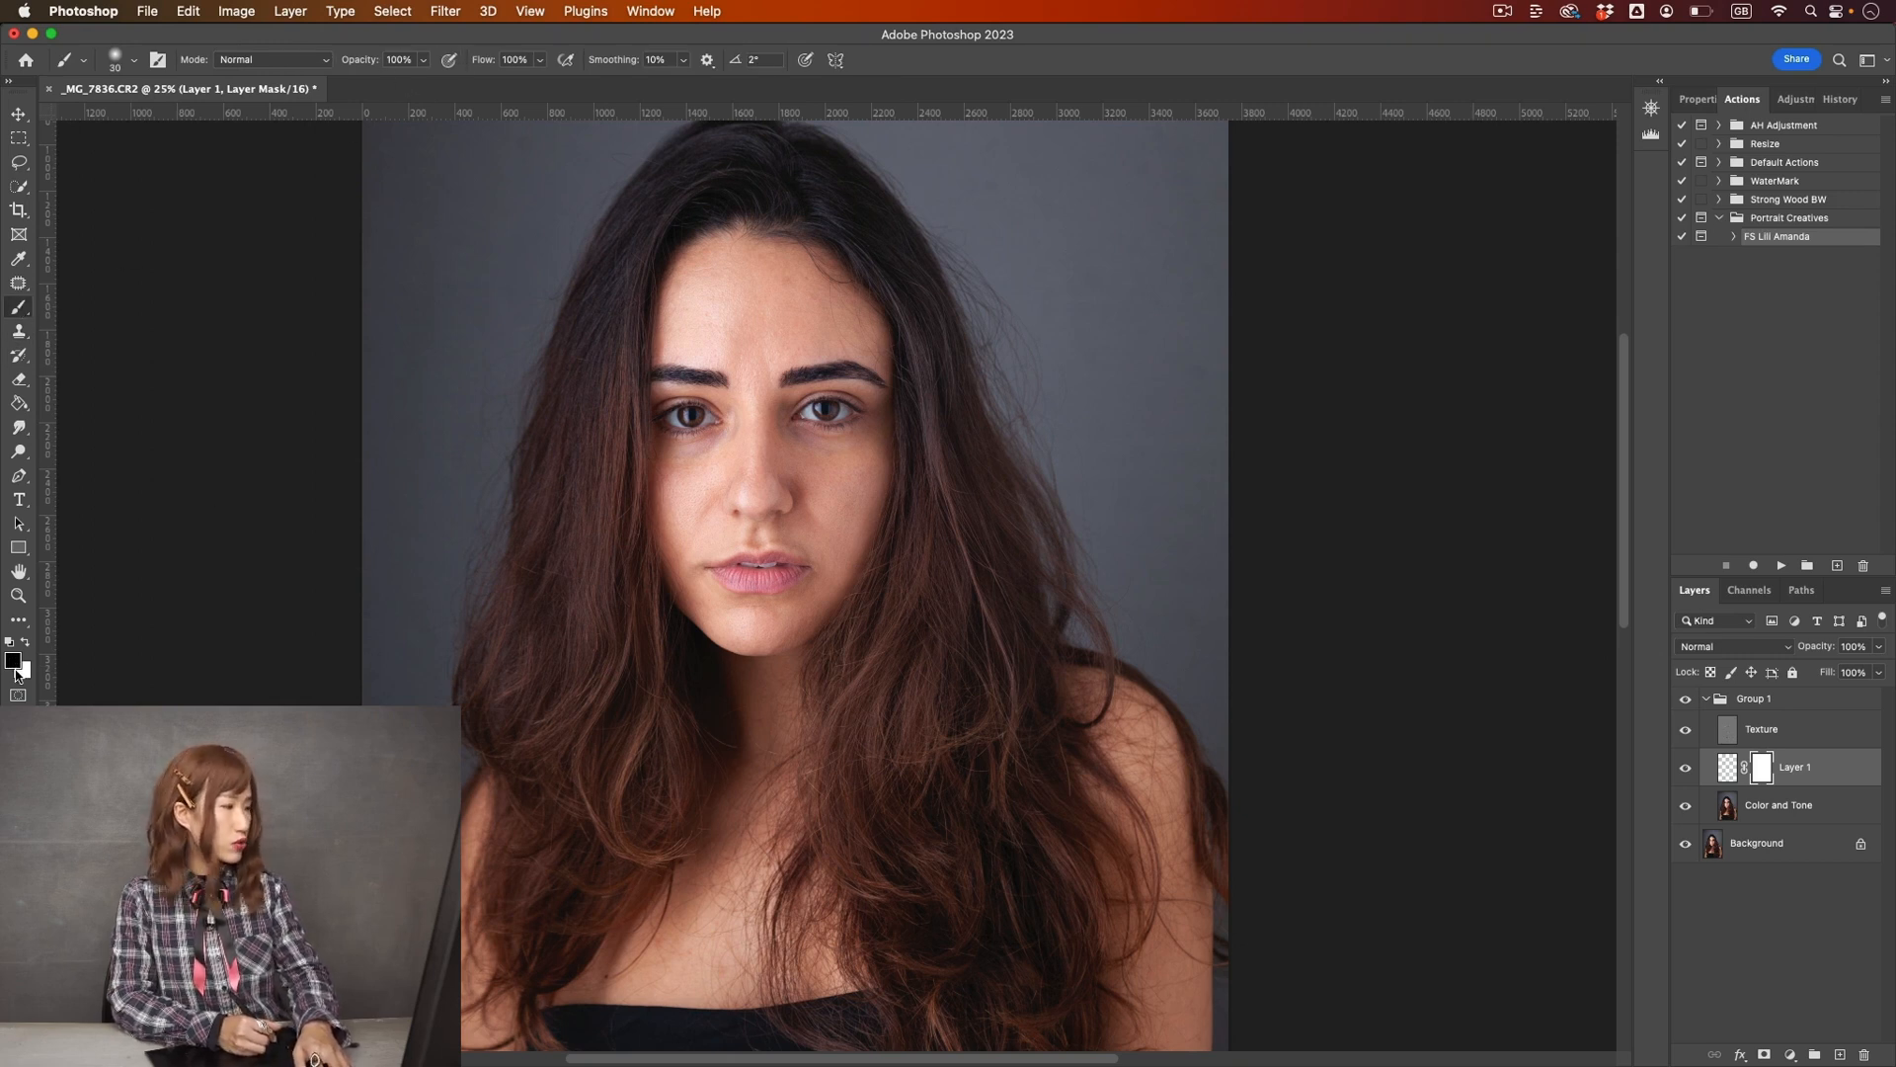
{"action": "key", "text": "super+plus"}
{"action": "key", "text": "bracketright"}
{"action": "key", "text": "bracketright"}
{"action": "key", "text": "bracketright"}
{"action": "key", "text": "bracketright"}
{"action": "key", "text": "bracketright"}
{"action": "key", "text": "bracketright"}
{"action": "key", "text": "bracketright"}
{"action": "key", "text": "bracketright"}
{"action": "key", "text": "bracketright"}
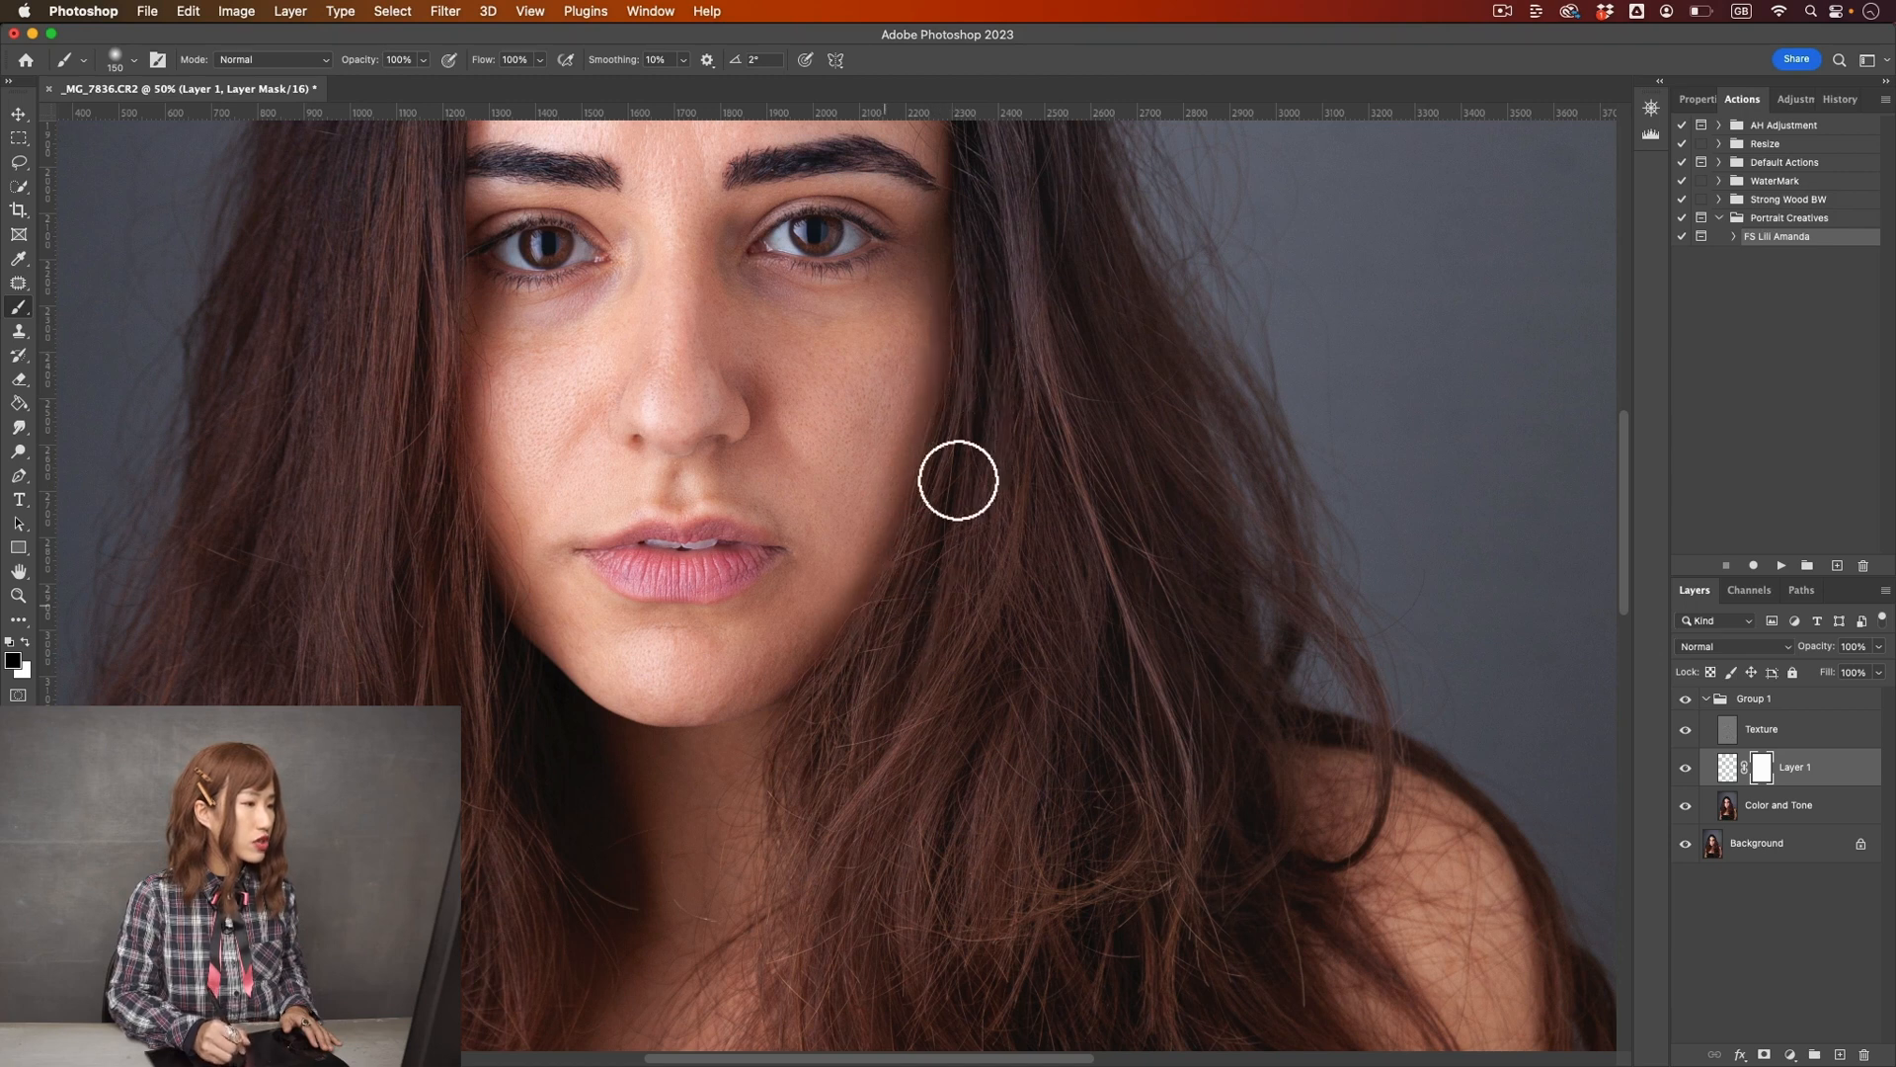
{"action": "key", "text": "super+minus"}
{"action": "key", "text": "super+minus"}
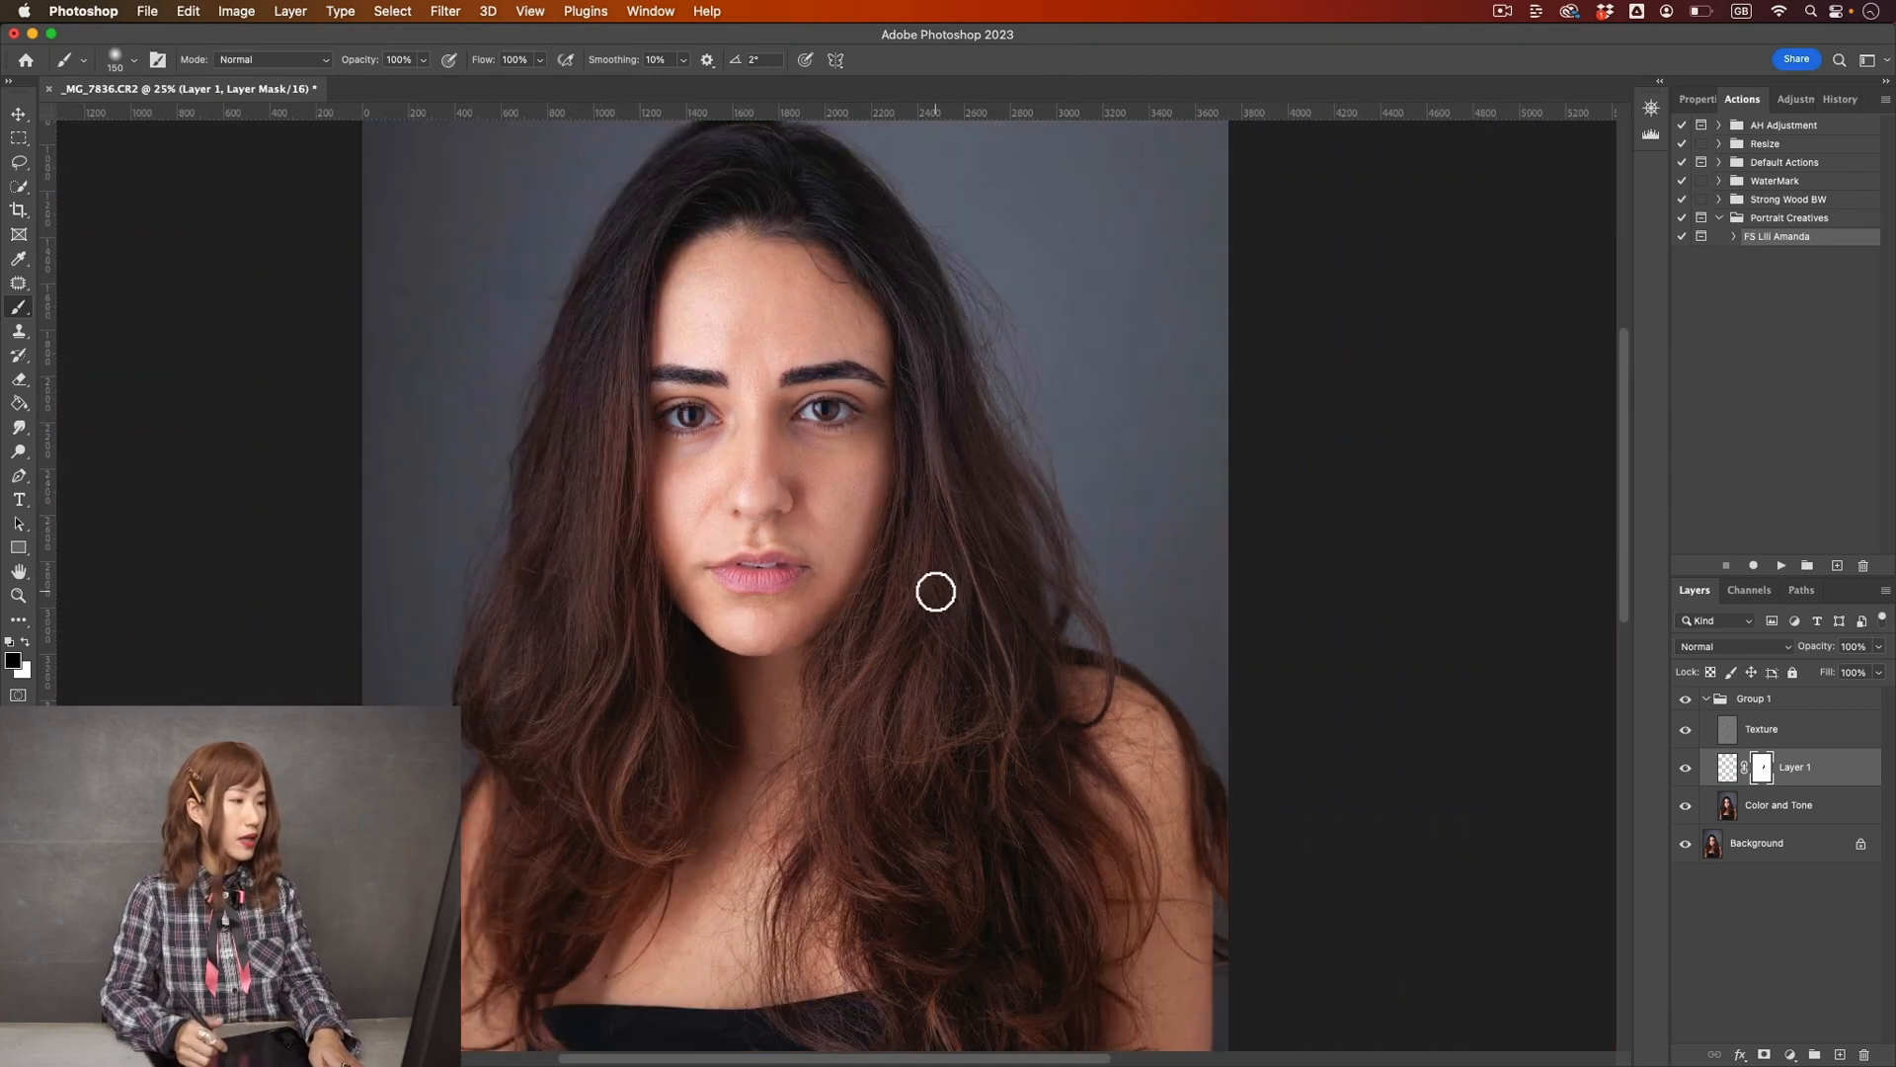
- Compare the masked Layer 1 hidden and shown, judging the skin tones both close up and across the whole portrait
{"action": "left_click", "coordinate": [1686, 767]}
{"action": "left_click", "coordinate": [1686, 767]}
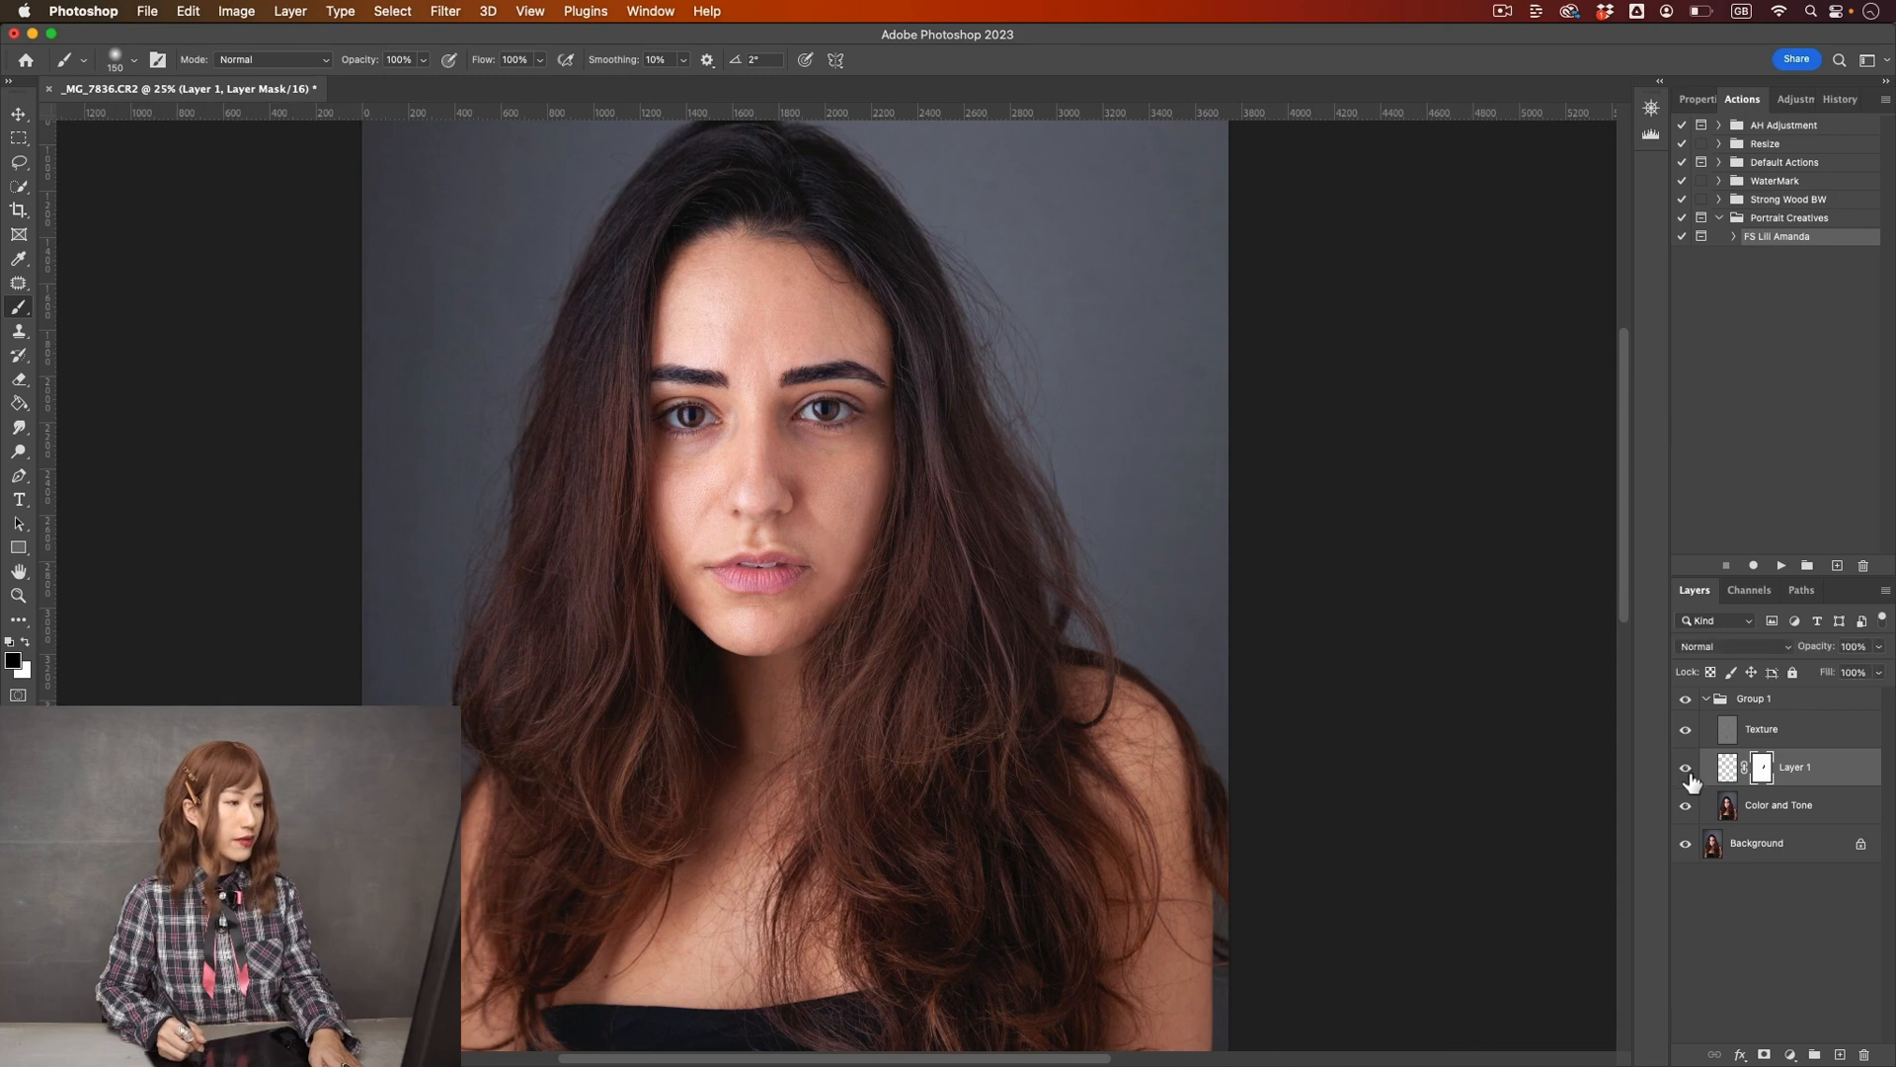
{"action": "key", "text": "super+plus"}
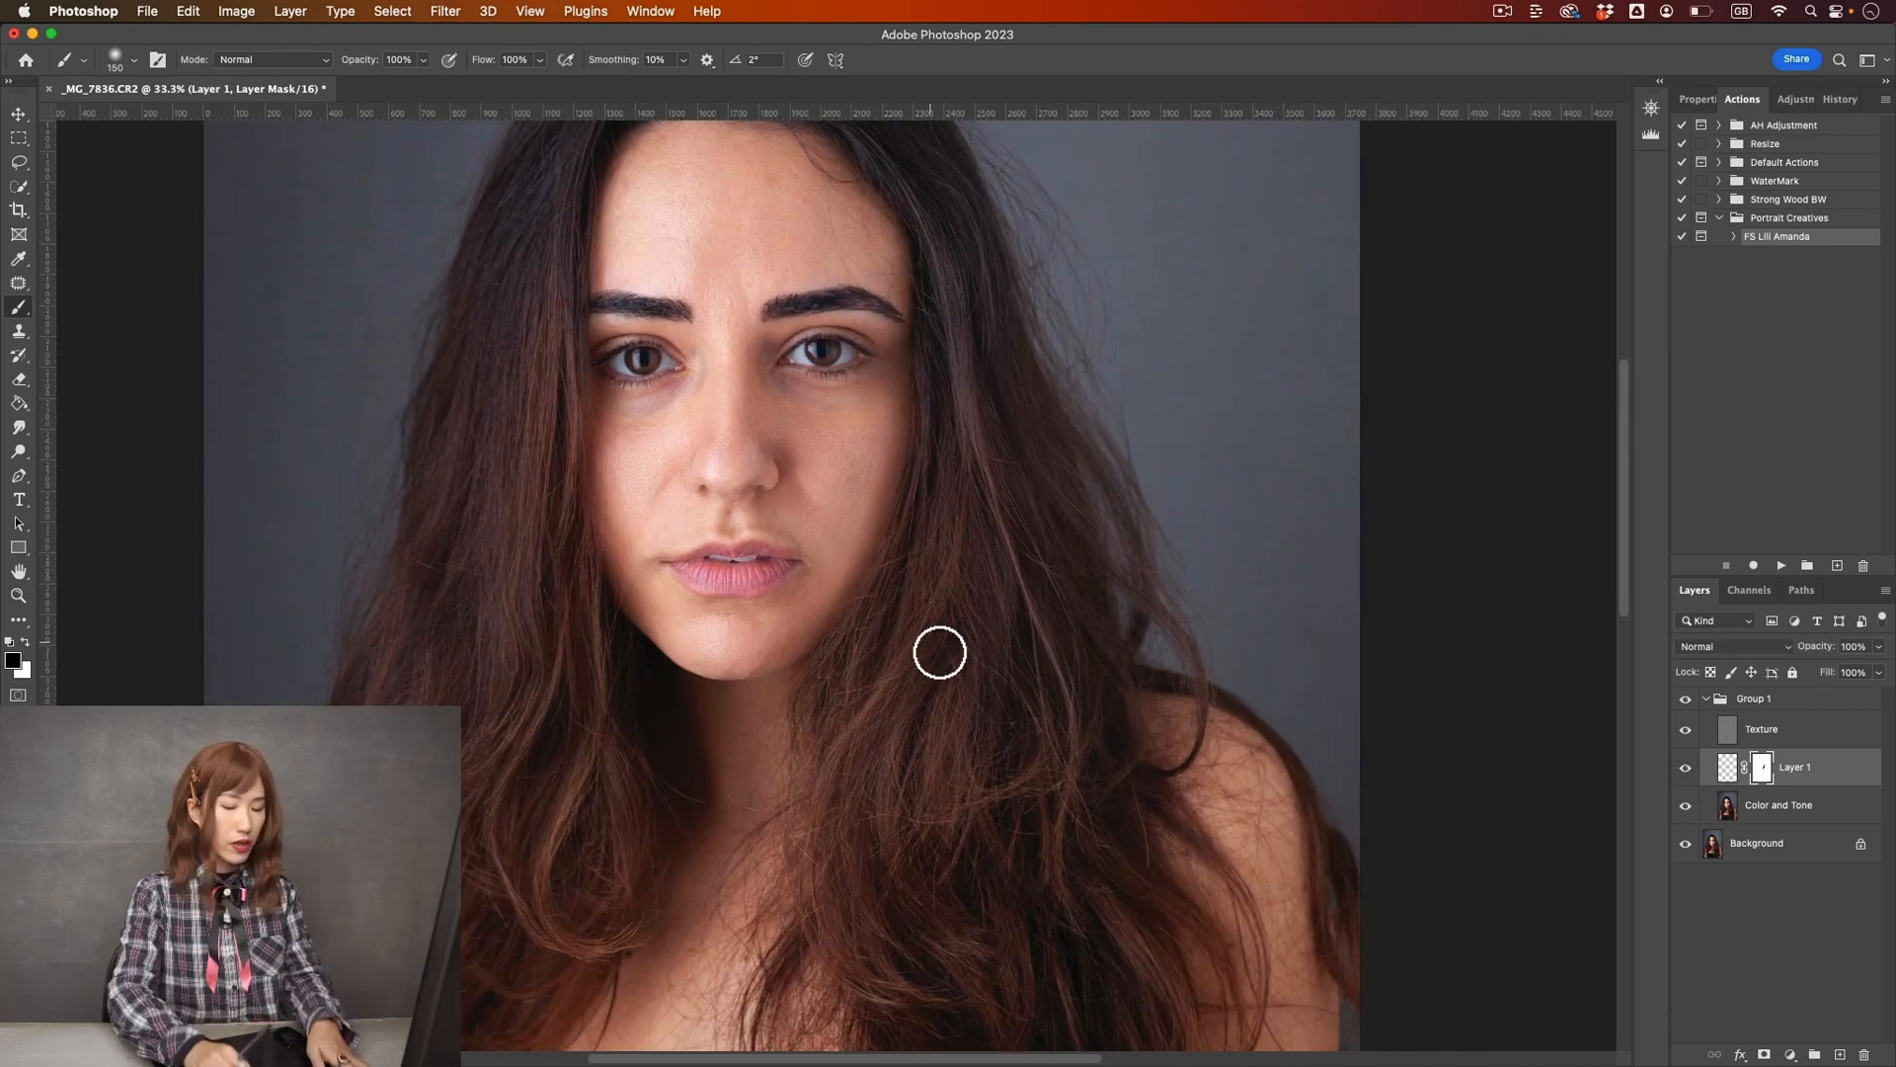
{"action": "key", "text": "super+minus"}
{"action": "key", "text": "super+minus"}
{"action": "left_click", "coordinate": [1687, 770]}
{"action": "left_click", "coordinate": [1686, 769]}
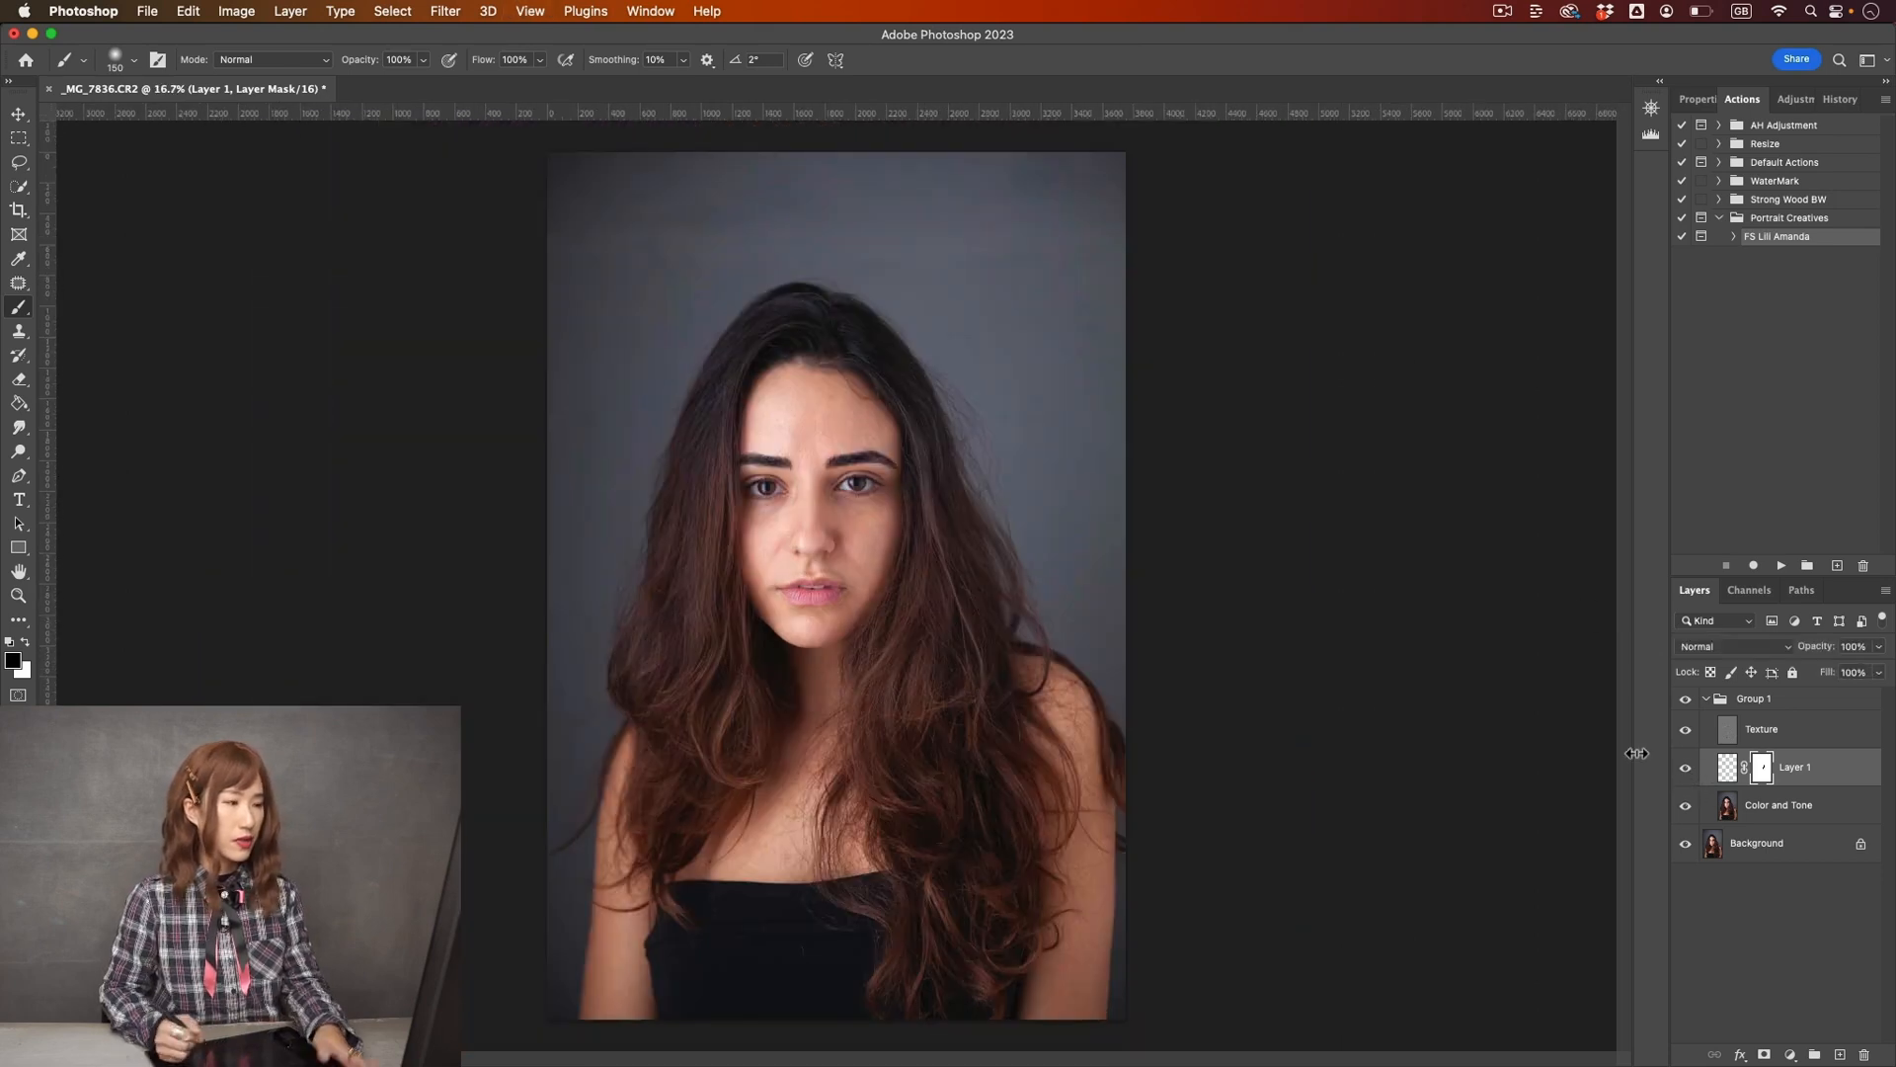
{"action": "key", "text": "super+plus"}
{"action": "key", "text": "super+plus"}
{"action": "key", "text": "super+plus"}
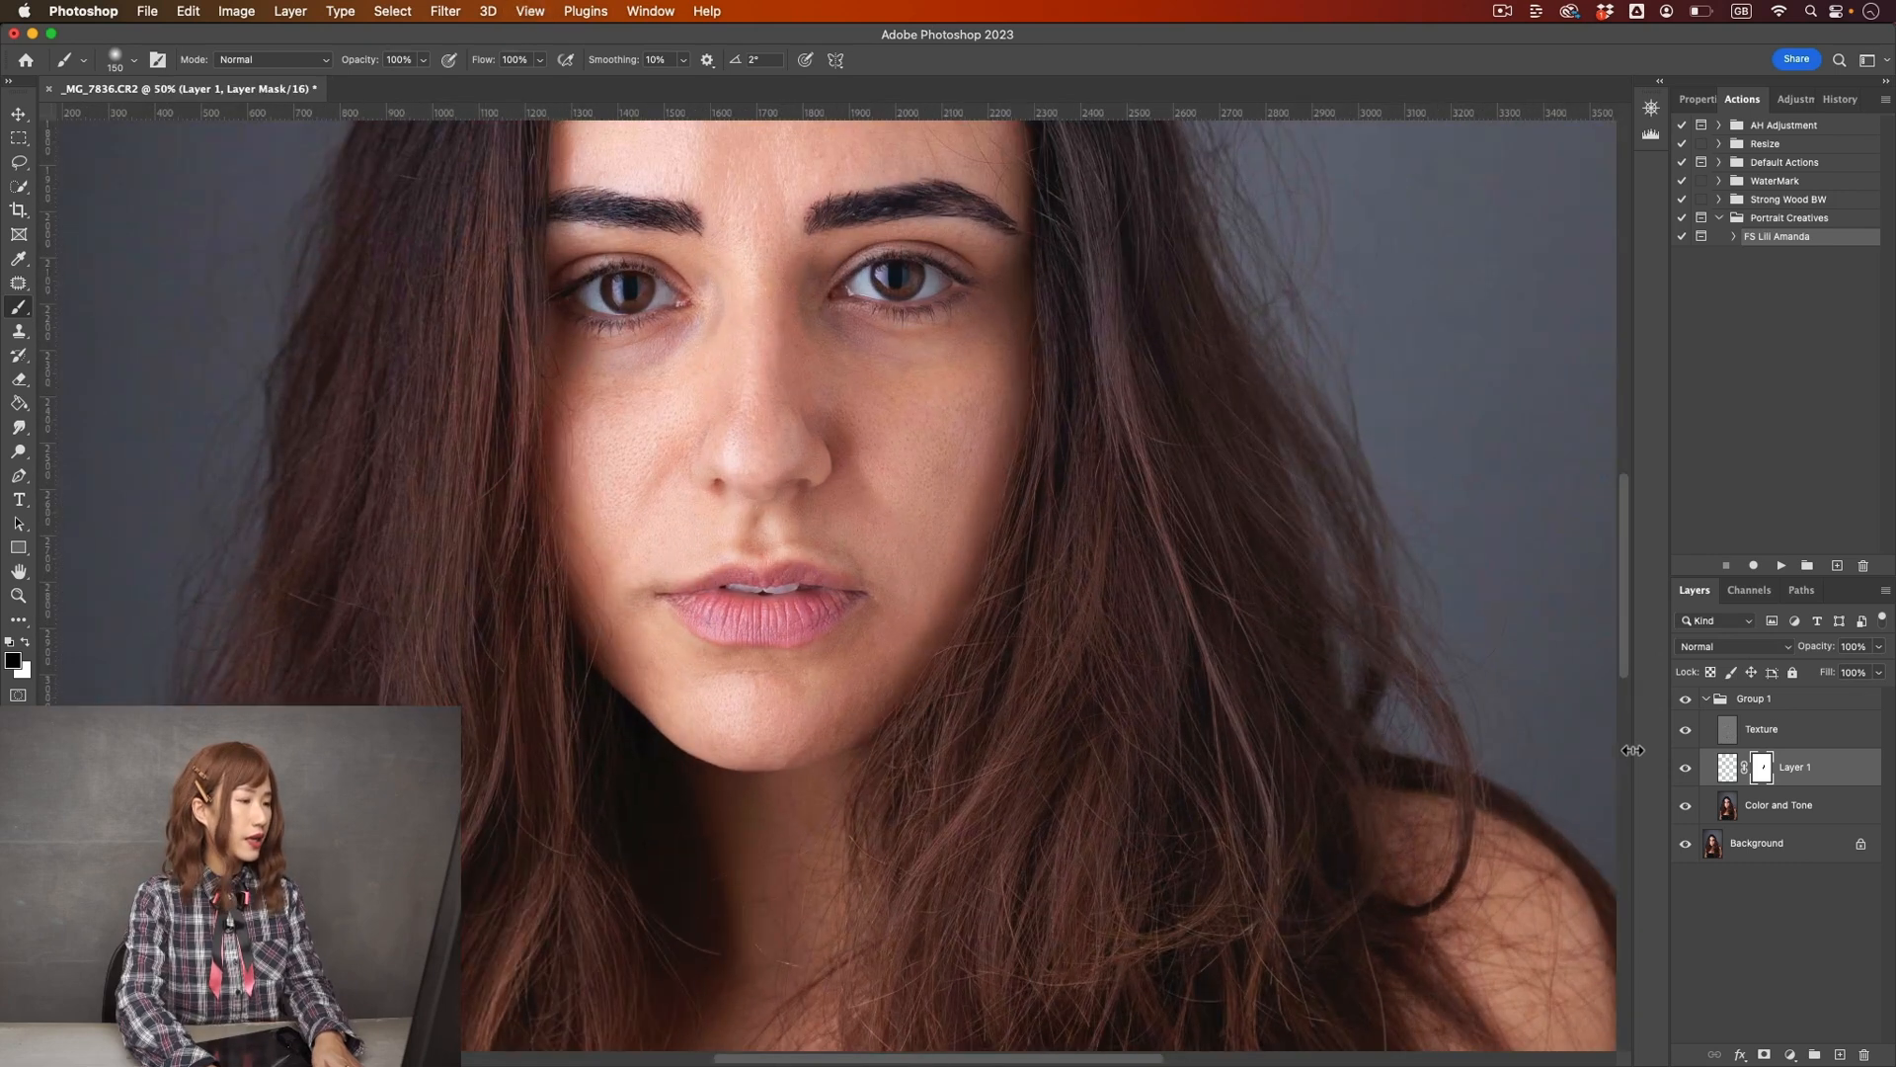